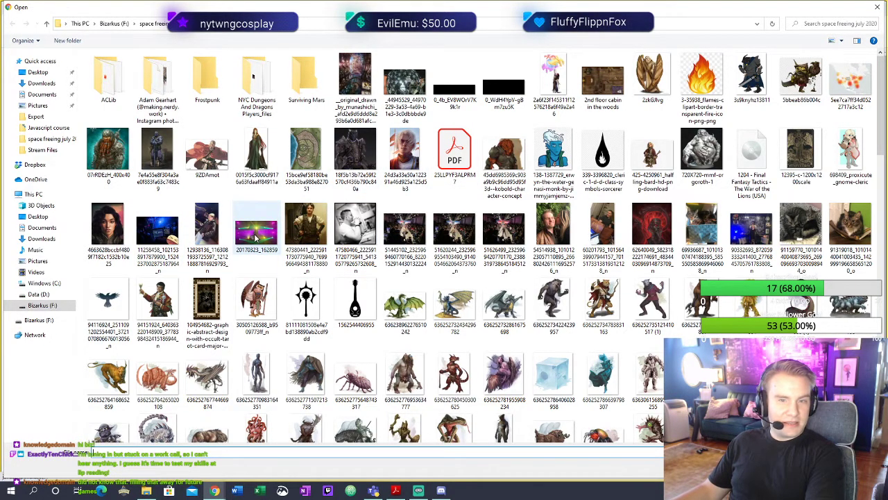
# Upload the image 20170823_162859 as the game's picture and open the game's settings page
pyautogui.doubleClick(256, 238)
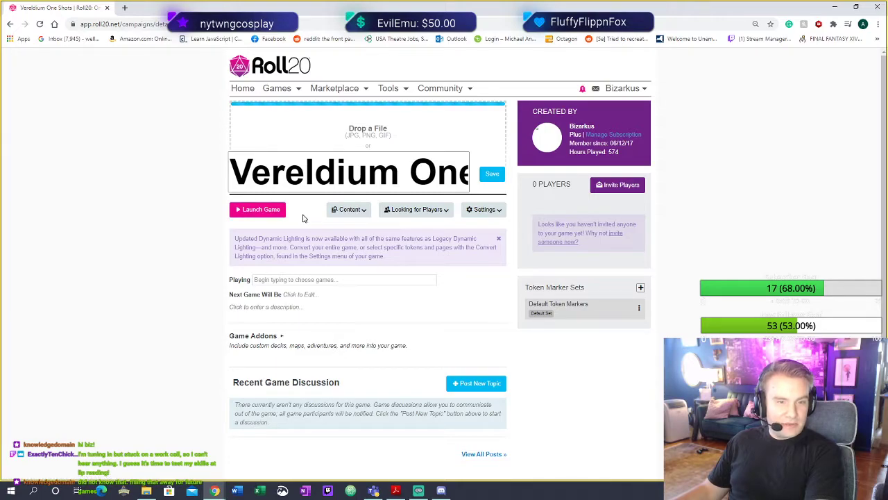
pyautogui.click(499, 239)
pyautogui.click(488, 210)
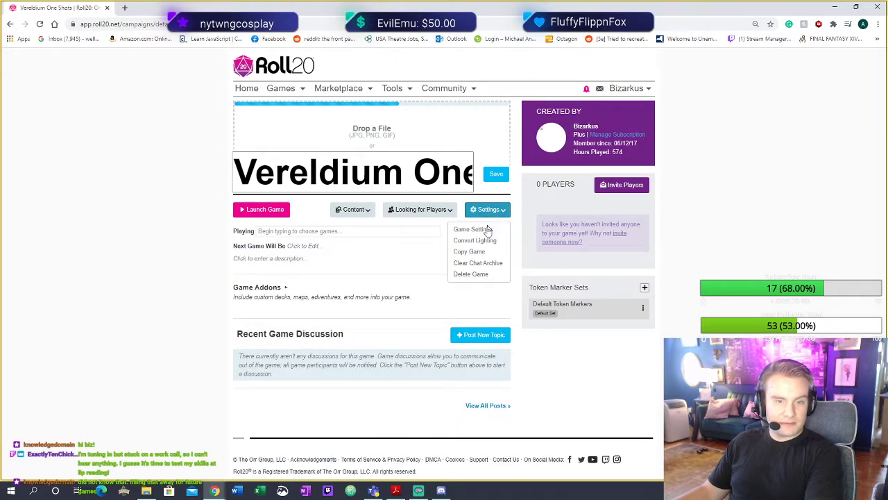
pyautogui.click(488, 231)
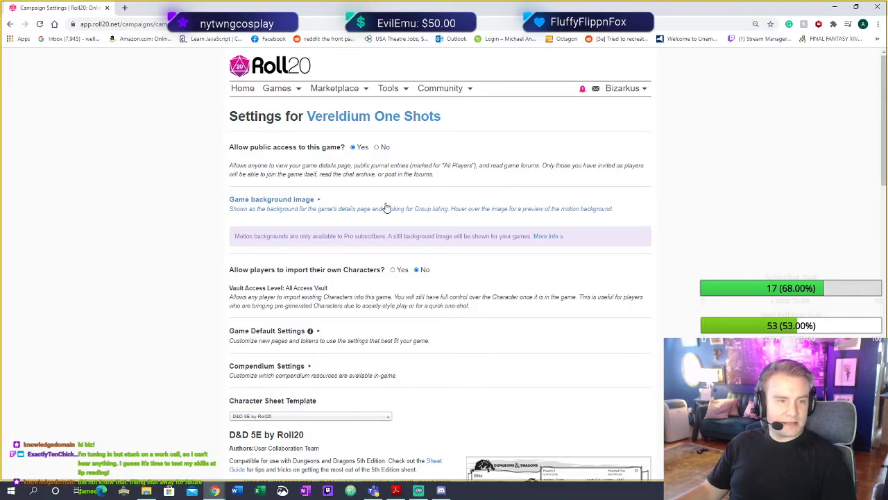
# Allow players to import their own characters into the game
pyautogui.scroll(-1, 385, 206)
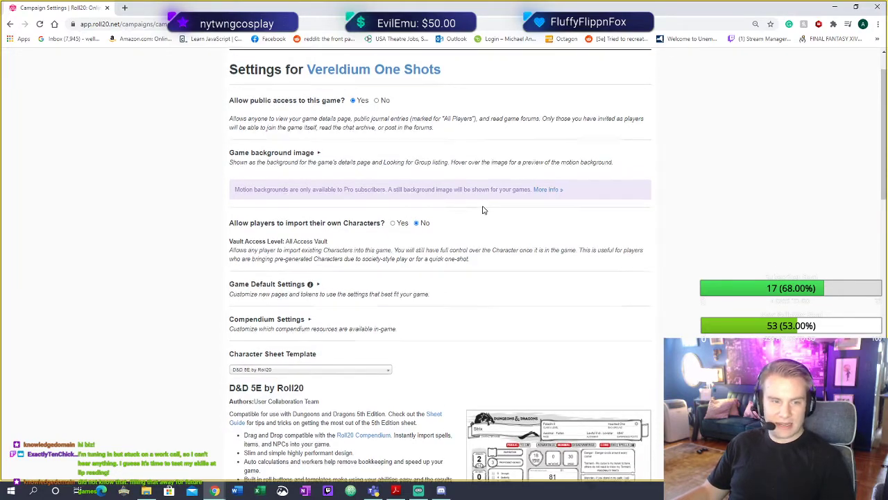
pyautogui.scroll(-1, 484, 210)
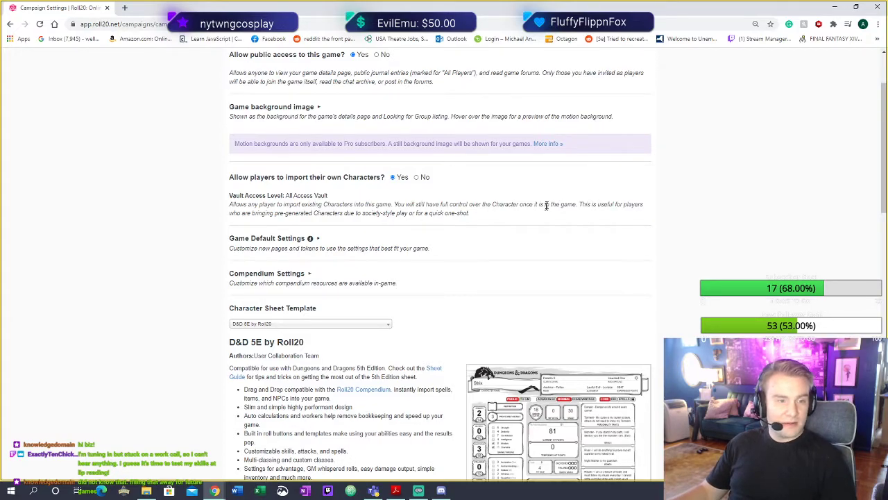
# Set the default page size to 40 by 40 cells in the game default settings
pyautogui.scroll(-1, 527, 229)
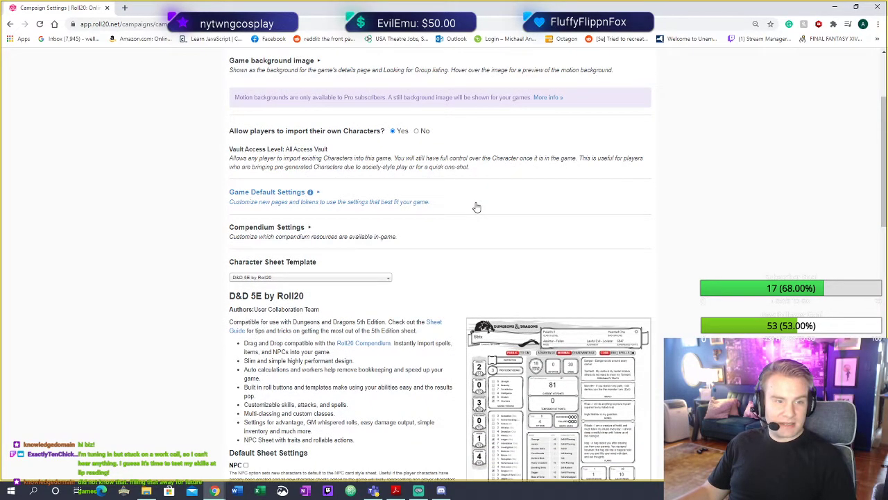
pyautogui.click(477, 207)
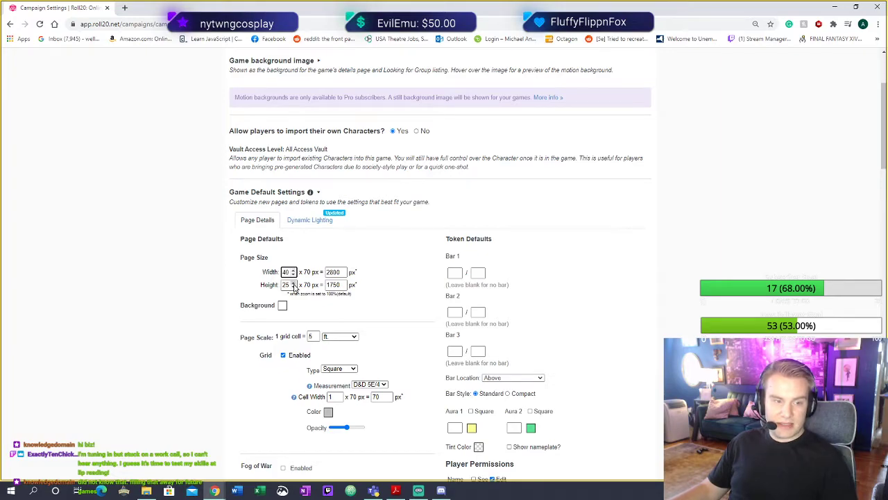
pyautogui.click(293, 287)
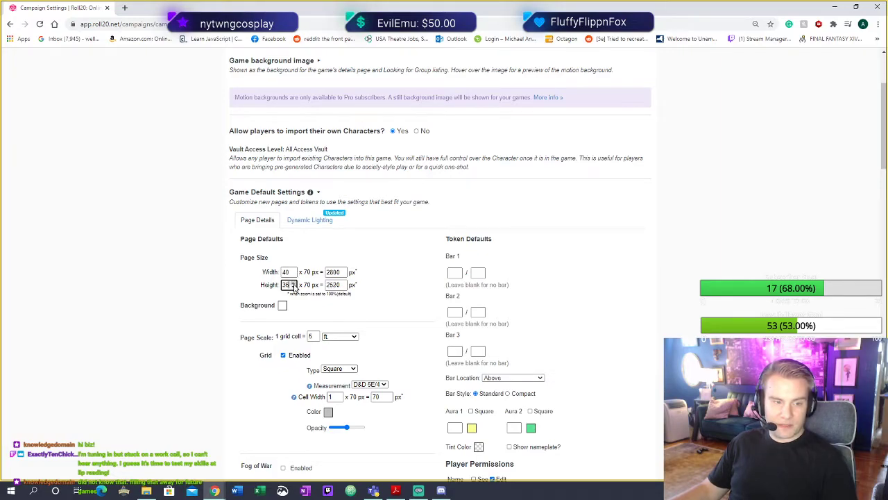
pyautogui.click(294, 283)
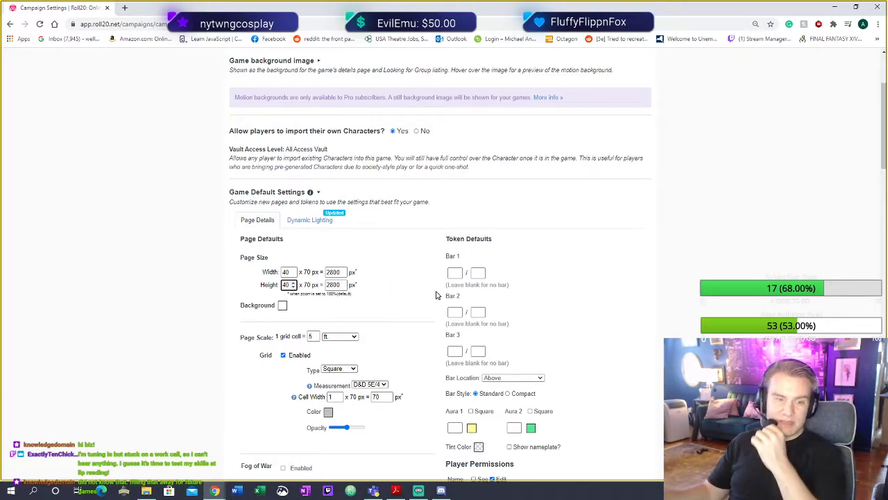
# Enable the See permission for token names in the default player permissions
pyautogui.scroll(-1, 436, 295)
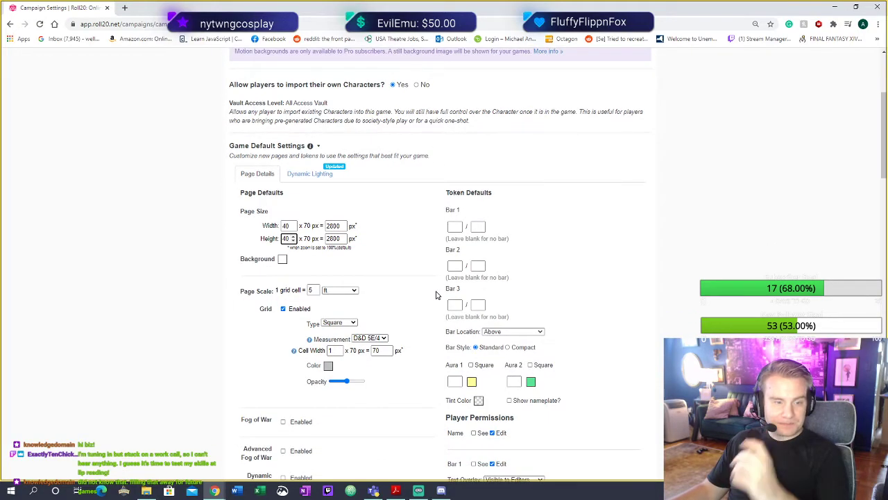
pyautogui.scroll(-2, 436, 295)
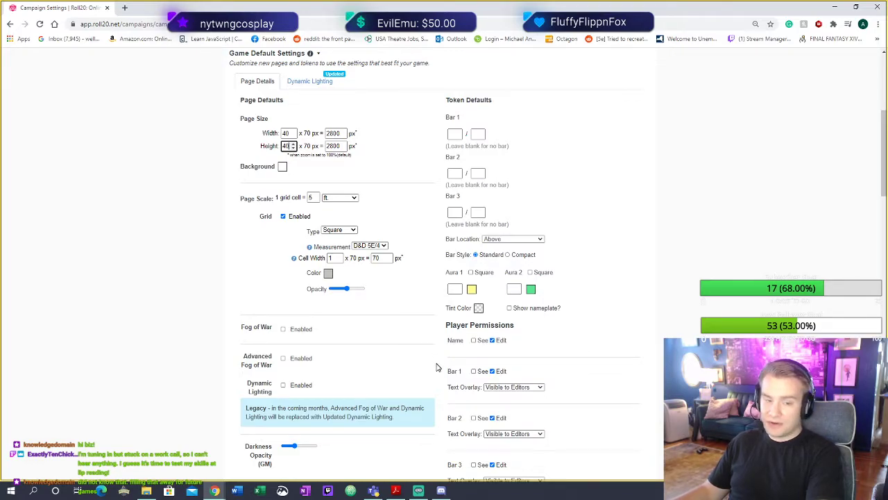
pyautogui.scroll(-1, 431, 368)
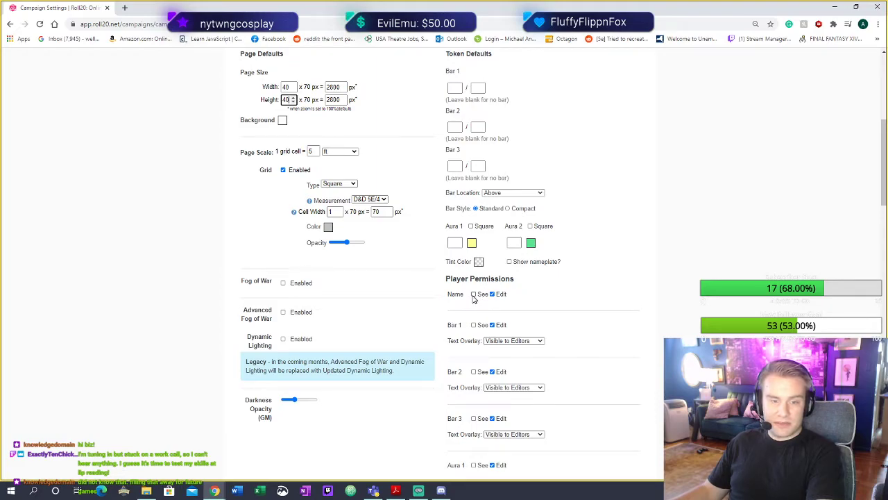
pyautogui.click(474, 295)
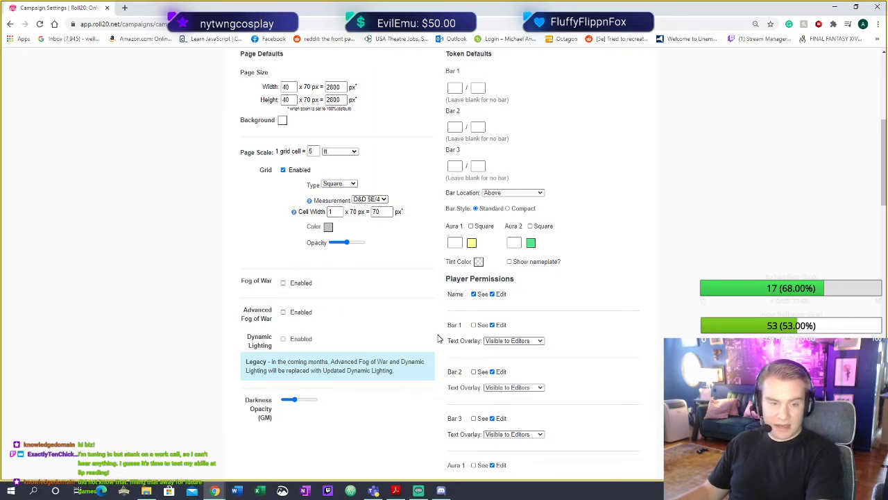
# Review the remaining page and token defaults, including the Updated Dynamic Lighting options
pyautogui.scroll(-2, 438, 338)
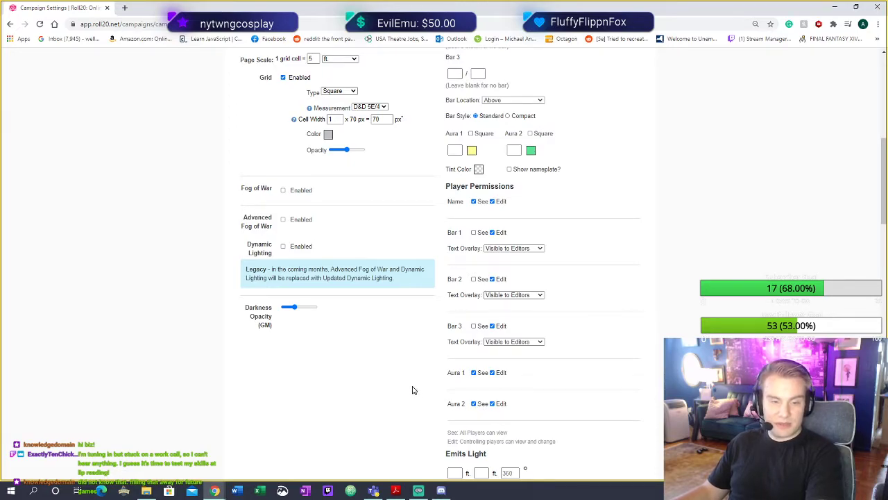
pyautogui.scroll(-1, 412, 390)
pyautogui.scroll(2, 415, 394)
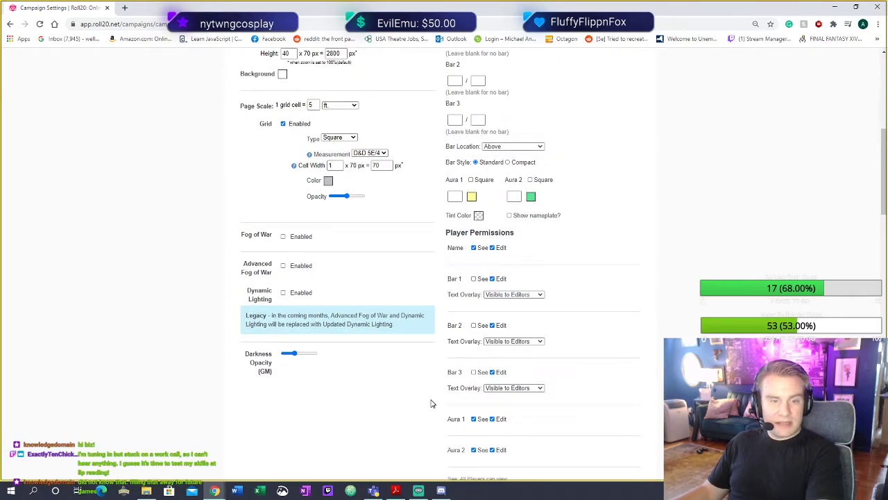
pyautogui.scroll(1, 435, 404)
pyautogui.scroll(3, 437, 405)
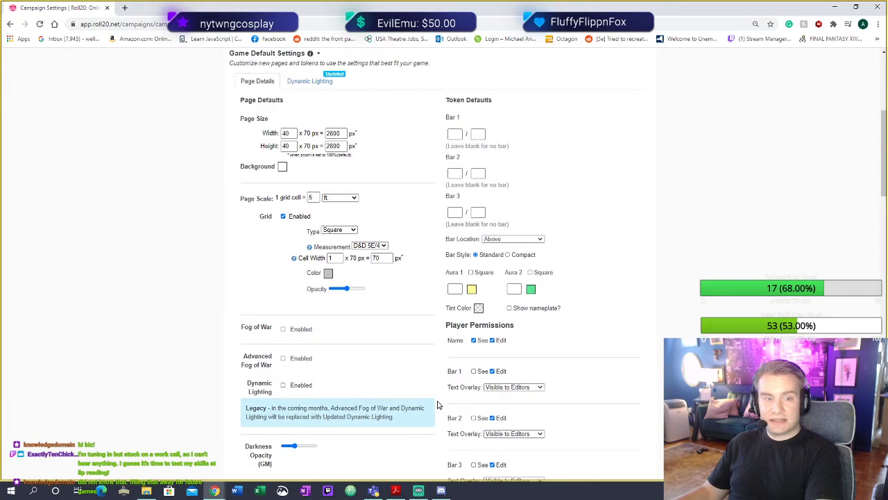
pyautogui.scroll(-1, 437, 405)
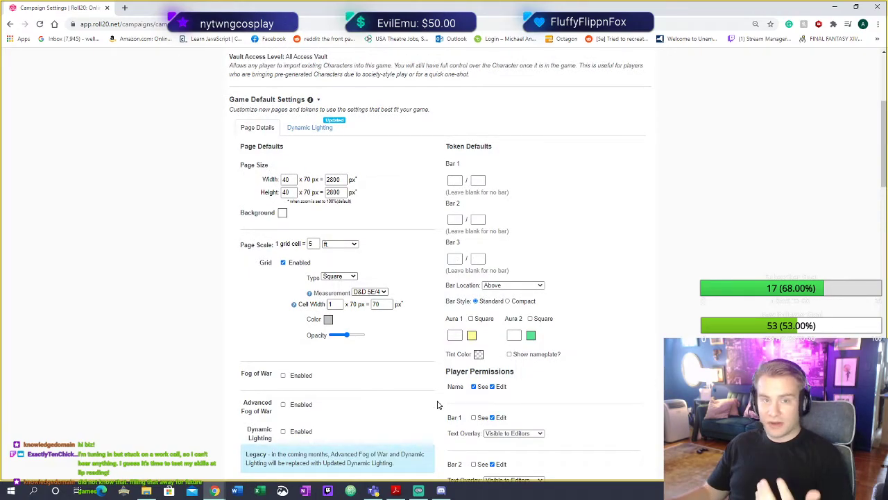
pyautogui.click(309, 129)
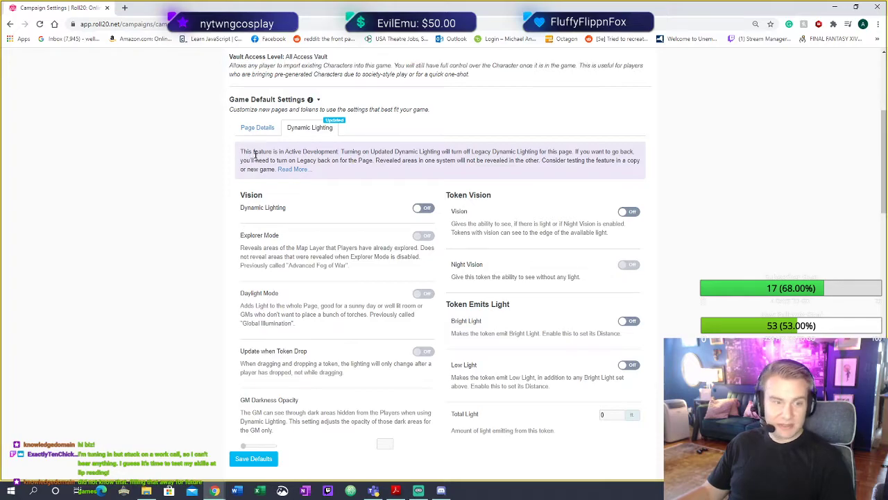
pyautogui.click(268, 131)
pyautogui.scroll(-10, 218, 307)
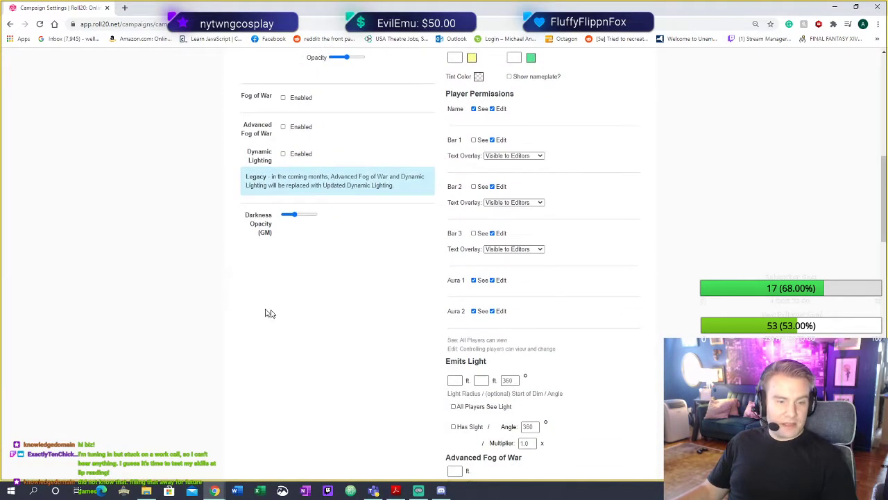
pyautogui.scroll(-2, 322, 303)
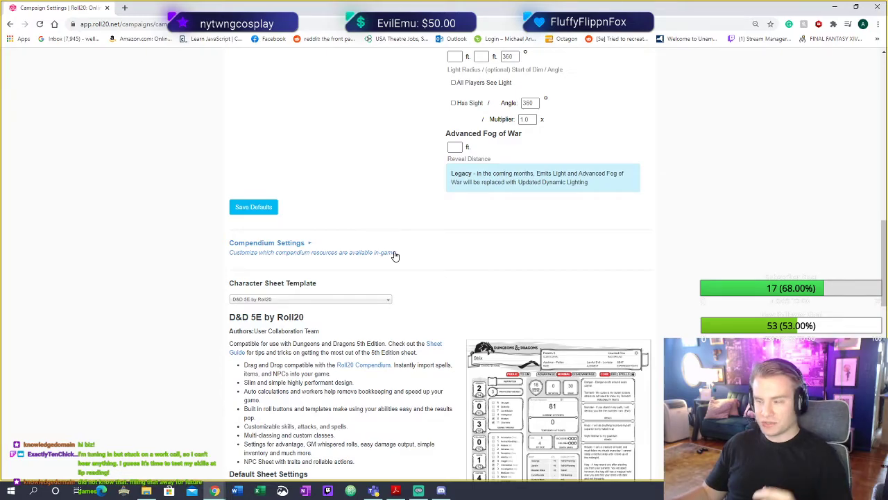
# Look over the D&D 5E by Roll20 character sheet template and its default sheet settings, enlarging the page for readability
pyautogui.scroll(-3, 202, 268)
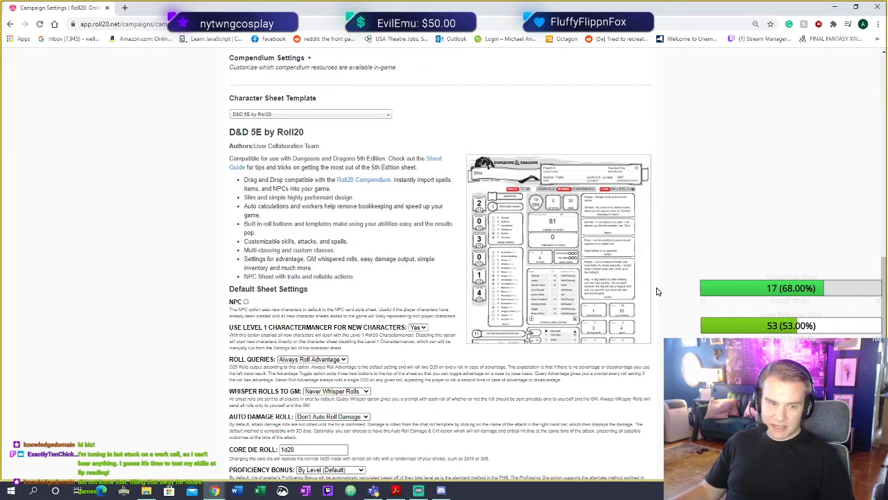
pyautogui.scroll(-2, 658, 291)
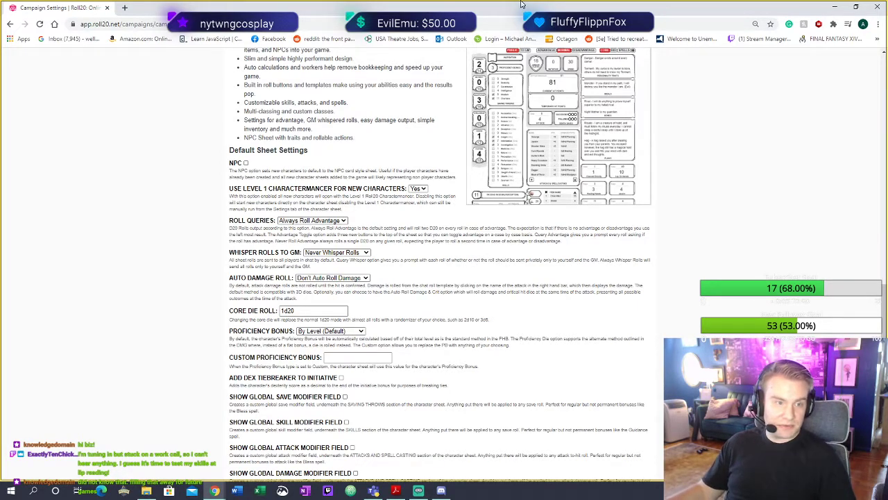
pyautogui.scroll(-1, 458, 196)
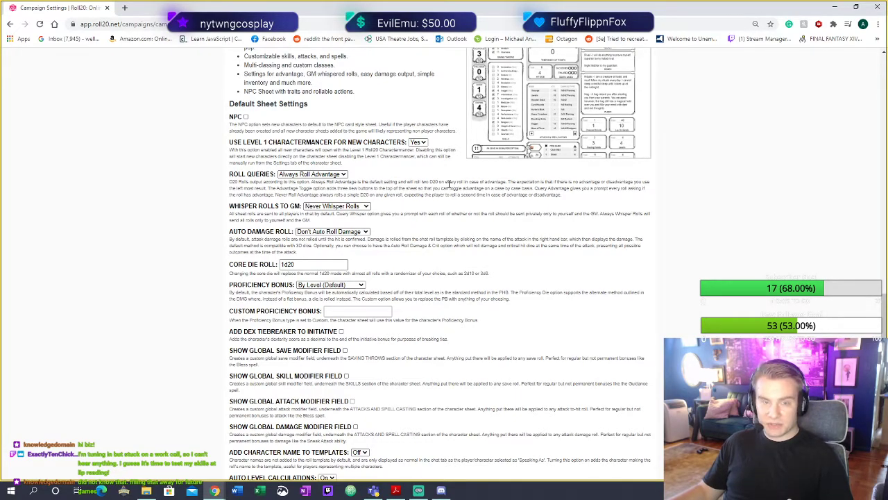
pyautogui.scroll(-1, 440, 187)
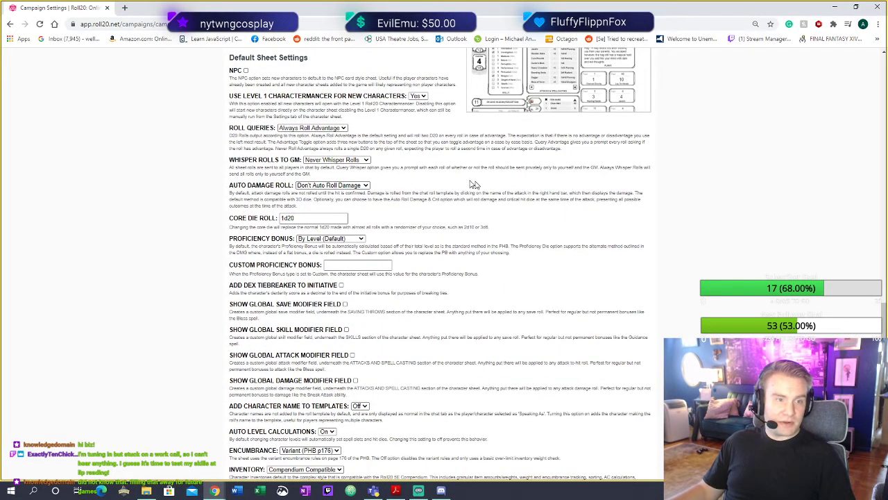
pyautogui.scroll(1, 458, 193)
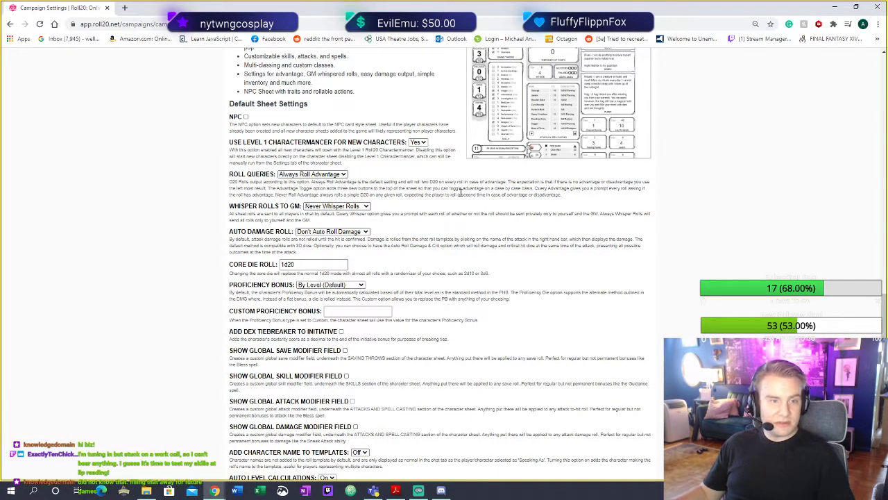
pyautogui.hotkey('ctrl', '+')
pyautogui.hotkey('ctrl', '+')
pyautogui.hotkey('ctrl', '+')
pyautogui.hotkey('ctrl', '+')
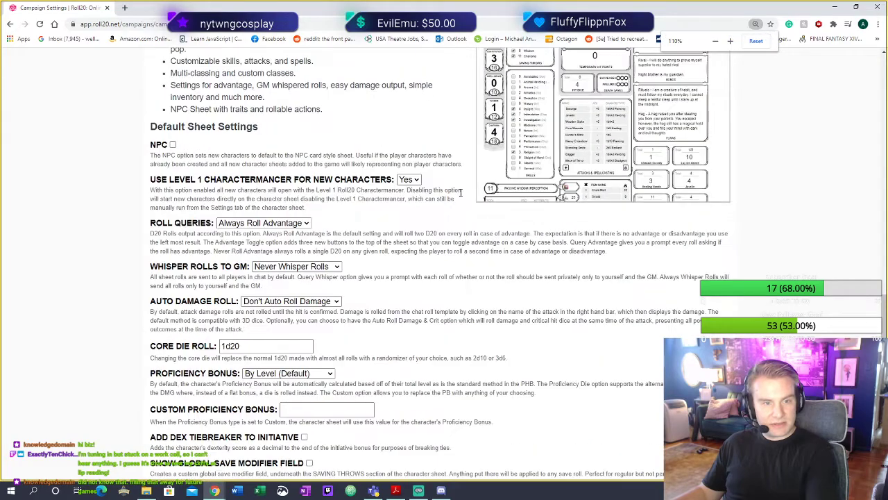
pyautogui.hotkey('ctrl', '+')
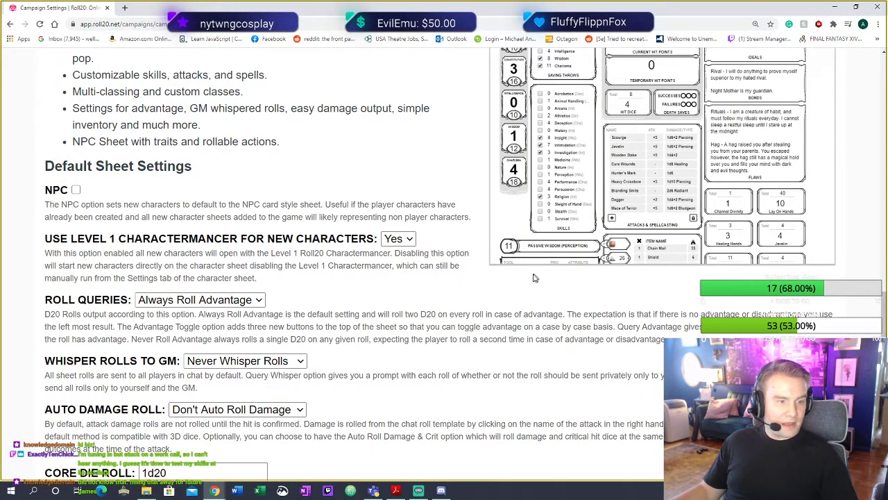
# Review the default sheet settings, from roll queries and modifier fields to inventory options, token bars, and the honor and sanity scores
pyautogui.scroll(-2, 505, 292)
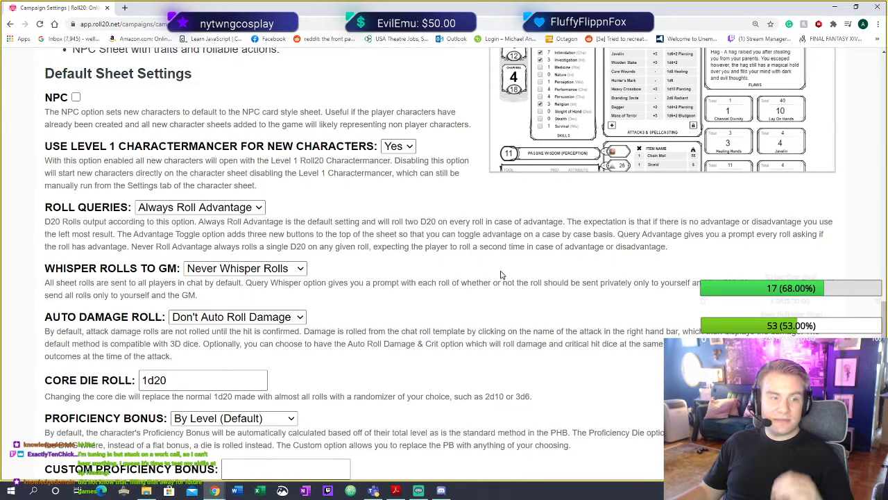
pyautogui.scroll(-1, 501, 274)
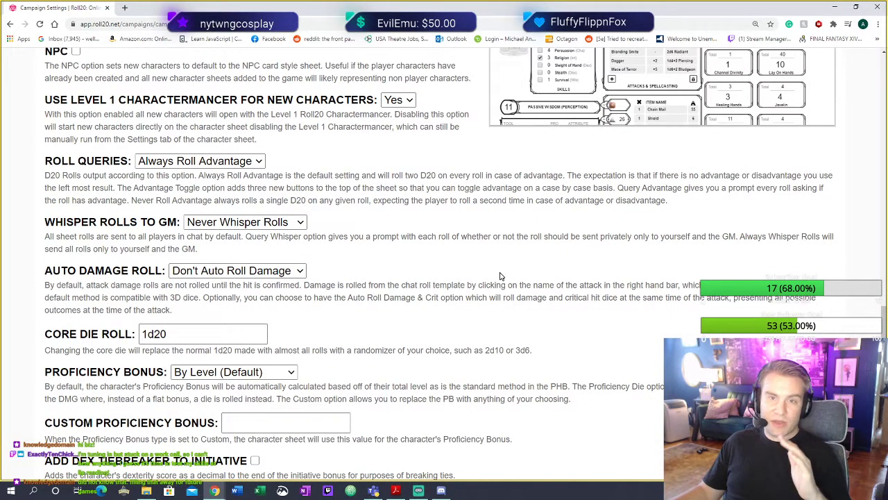
pyautogui.scroll(-1, 501, 276)
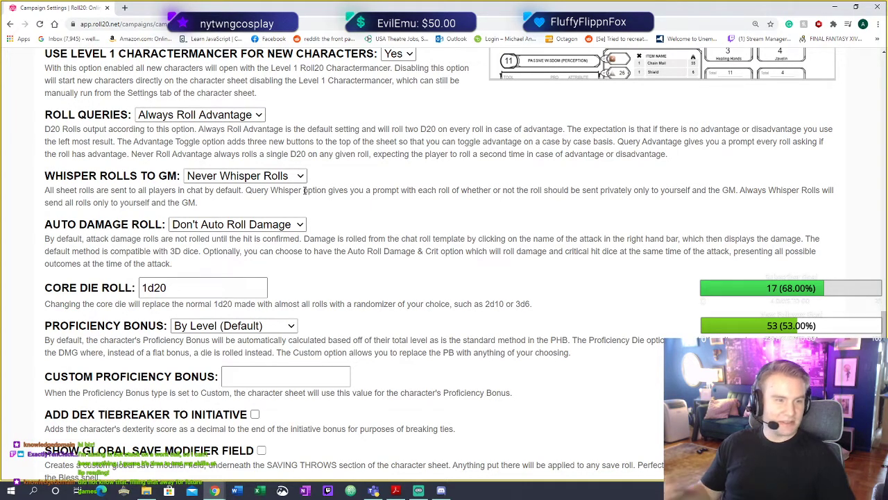
pyautogui.scroll(-1, 527, 202)
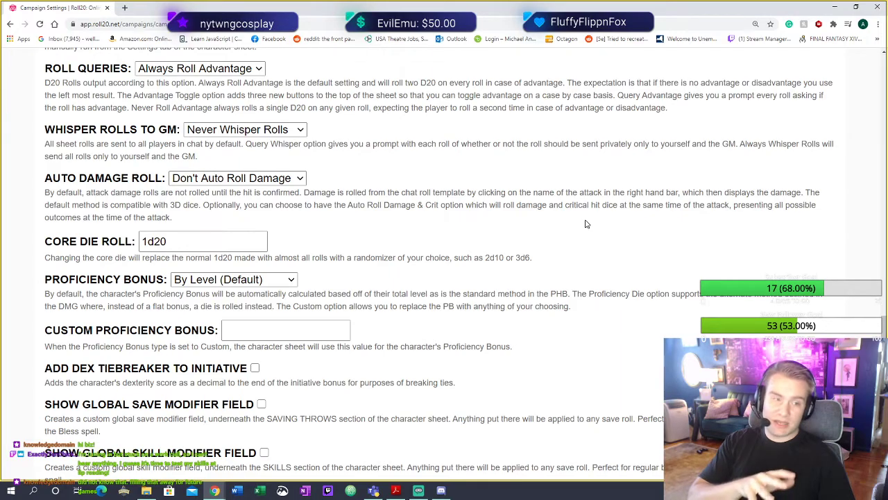
pyautogui.scroll(-1, 586, 242)
pyautogui.scroll(-2, 586, 241)
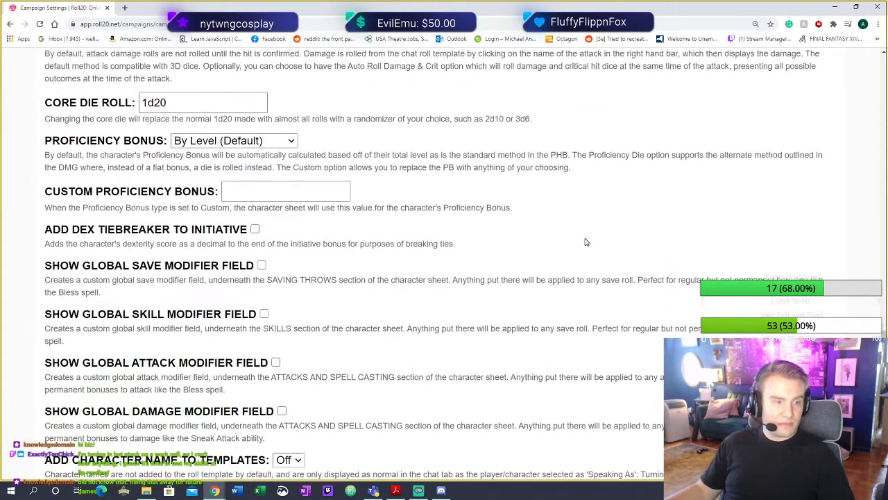
pyautogui.scroll(-3, 587, 241)
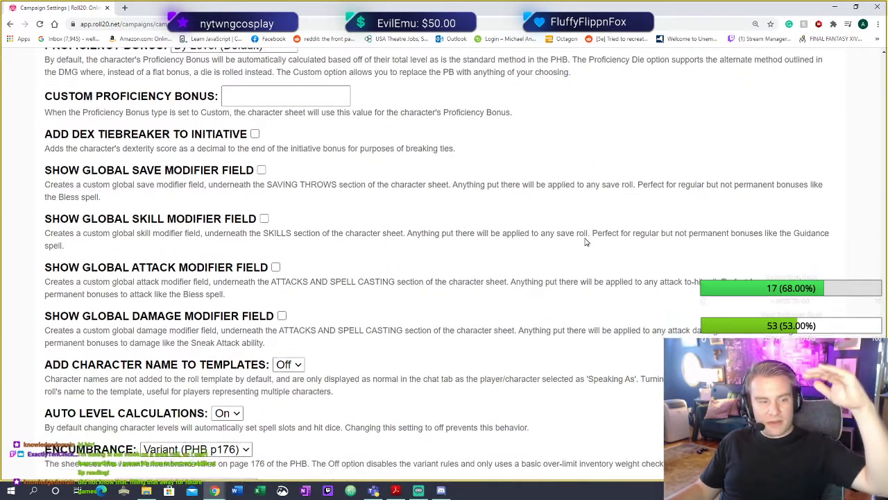
pyautogui.scroll(-3, 586, 242)
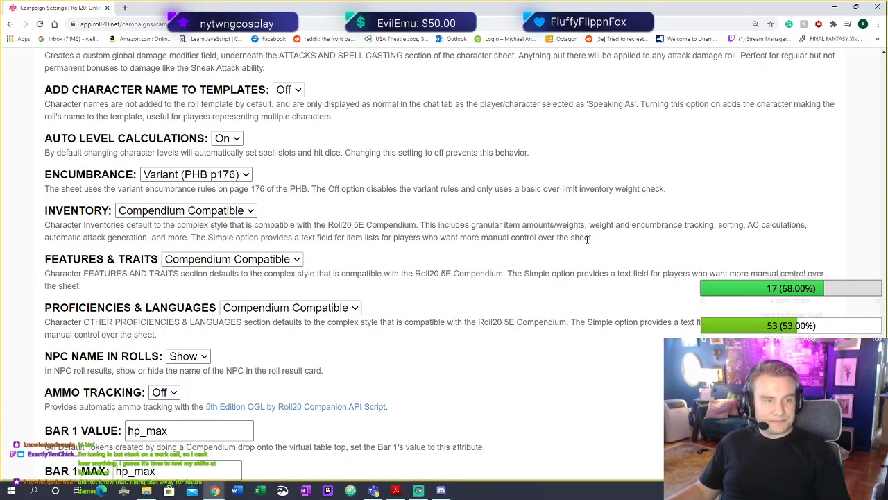
pyautogui.scroll(-1, 586, 239)
pyautogui.scroll(-1, 587, 241)
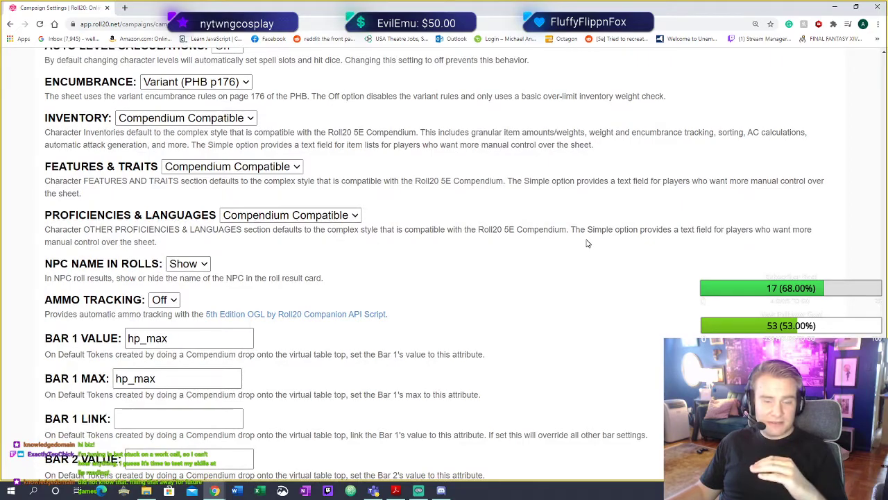
pyautogui.scroll(-2, 586, 243)
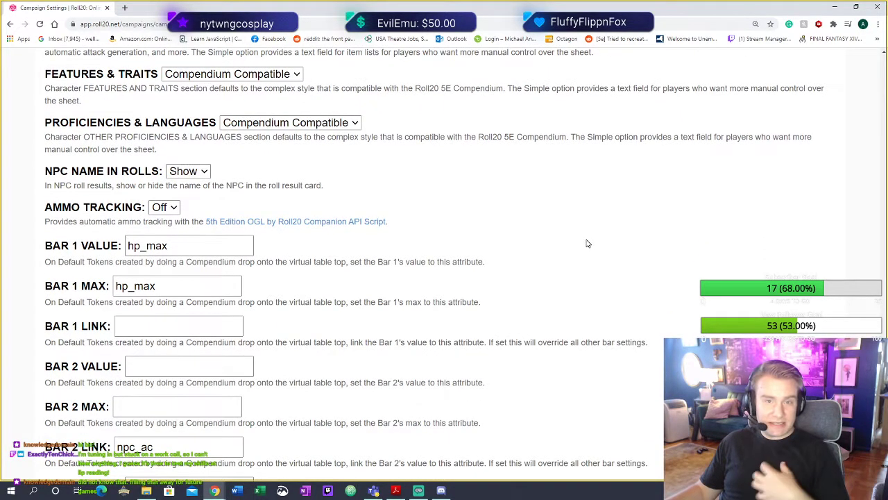
pyautogui.scroll(-1, 586, 243)
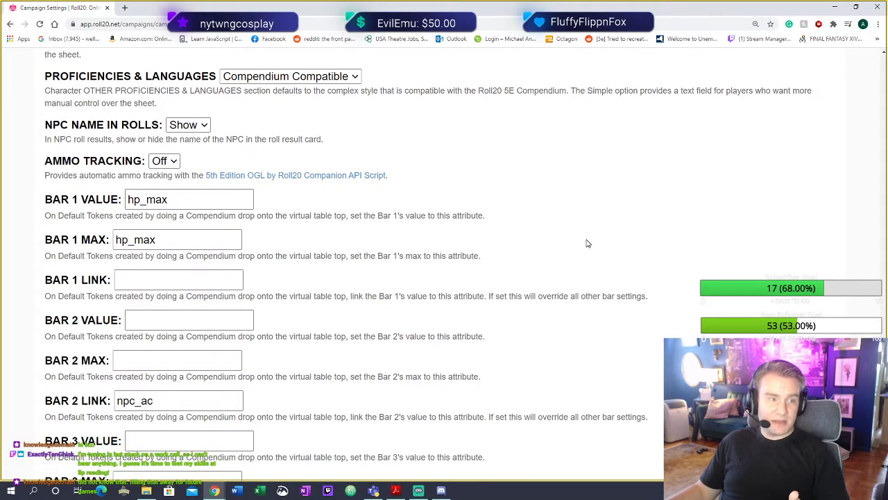
pyautogui.scroll(-1, 587, 243)
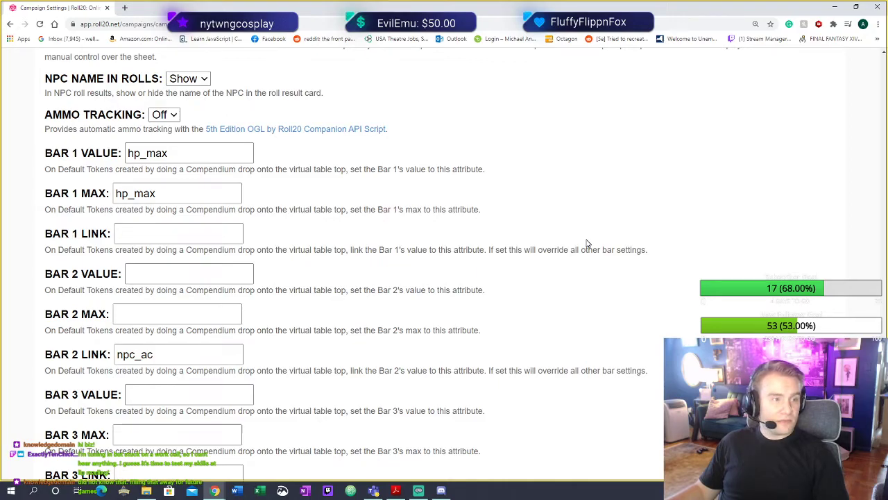
pyautogui.scroll(-1, 586, 243)
pyautogui.scroll(-4, 587, 242)
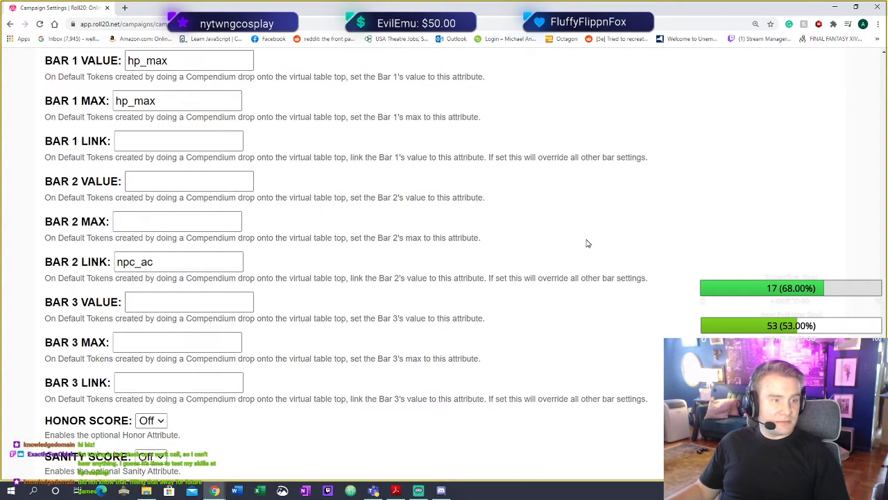
# Save the settings changes for Vereldium One Shots and look over the saved settings page
pyautogui.scroll(-1, 586, 243)
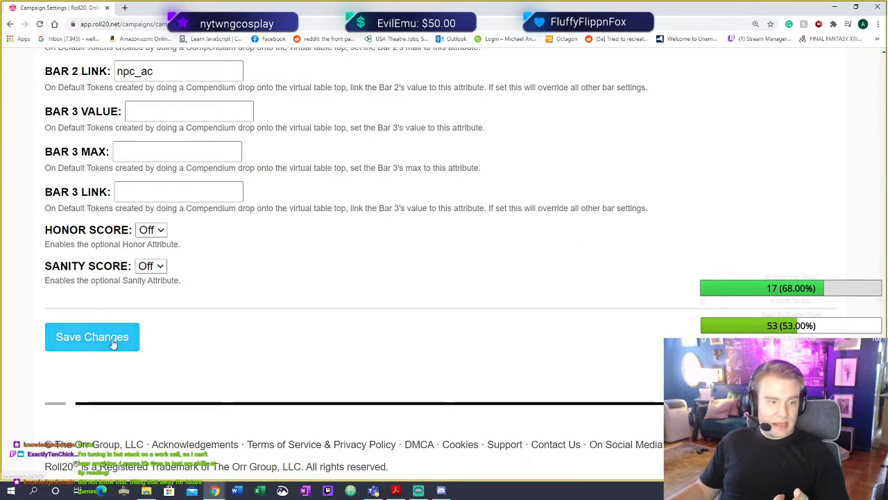
pyautogui.click(137, 339)
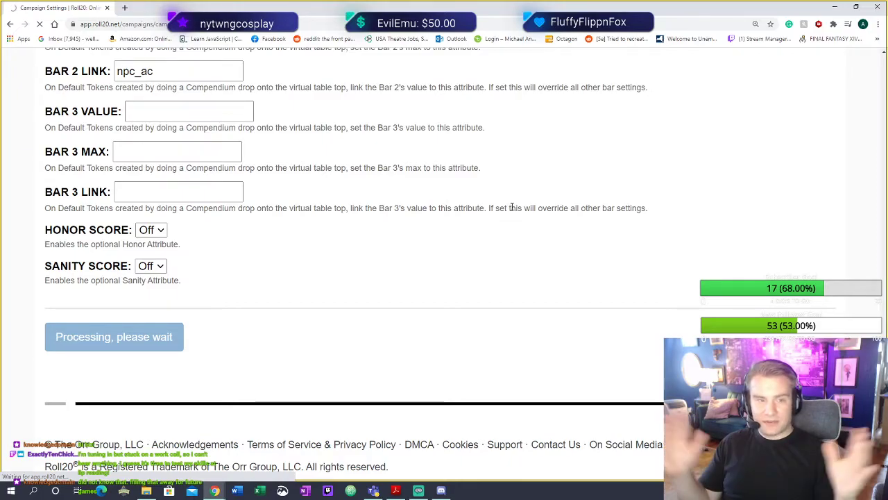
pyautogui.scroll(-3, 557, 298)
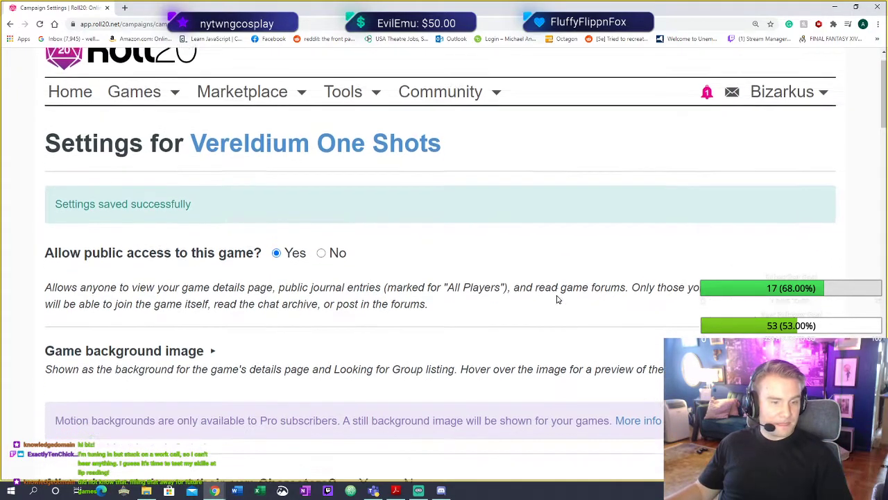
pyautogui.scroll(-4, 559, 286)
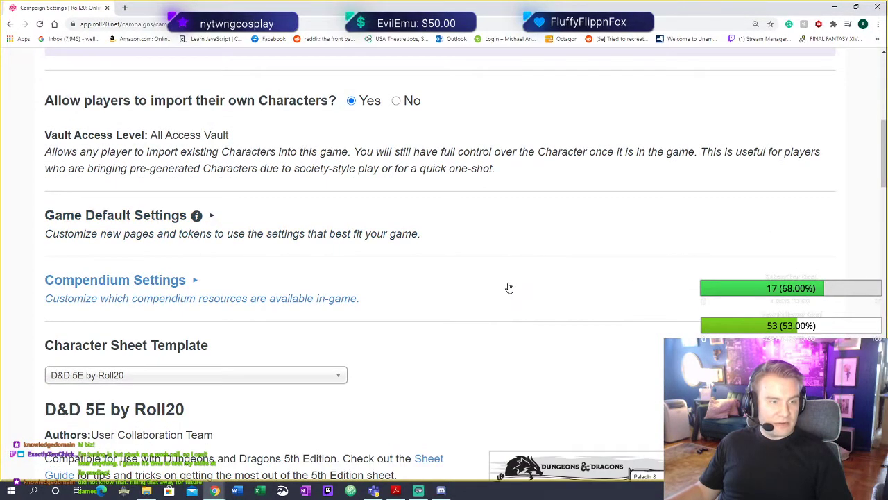
pyautogui.scroll(-4, 416, 298)
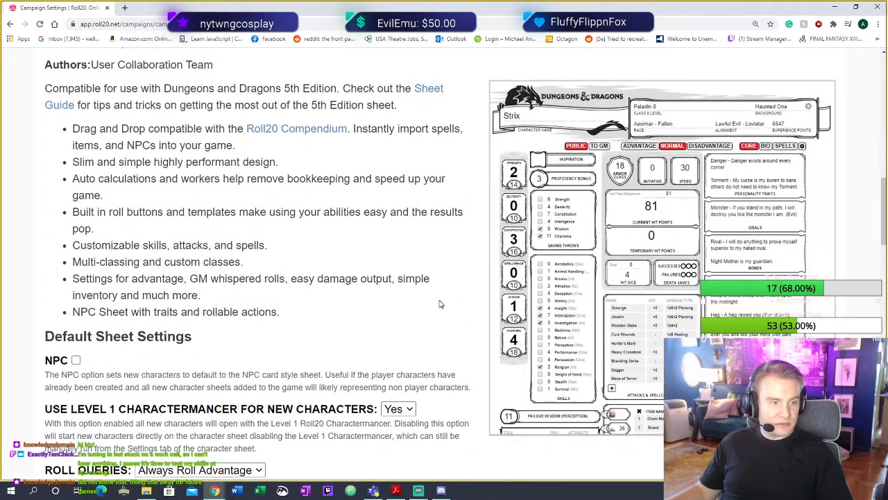
pyautogui.scroll(3, 456, 304)
pyautogui.scroll(10, 456, 304)
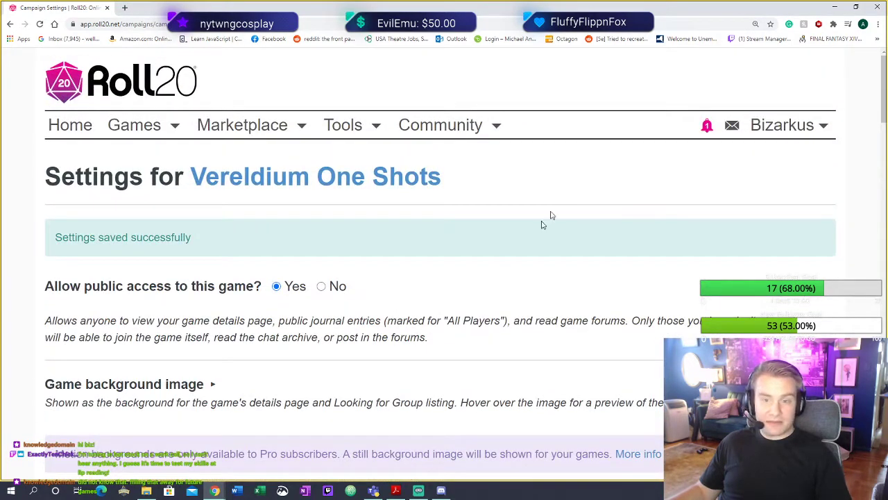
pyautogui.moveTo(142, 130)
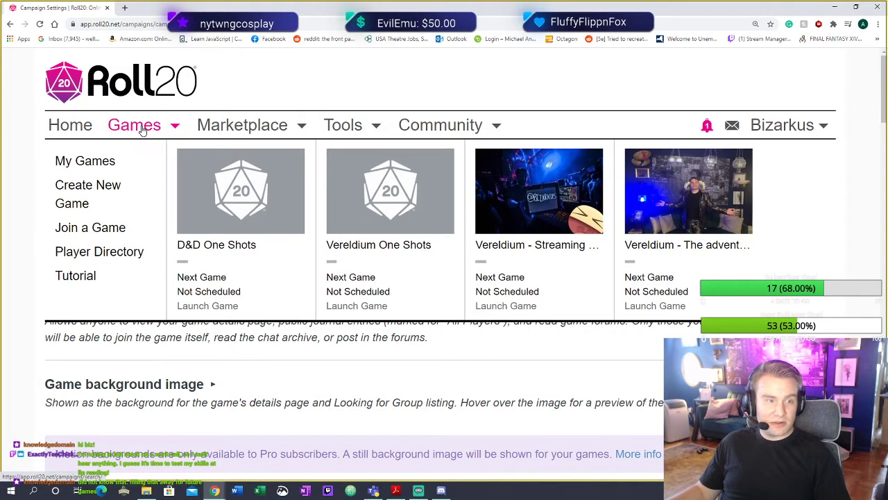
pyautogui.click(234, 250)
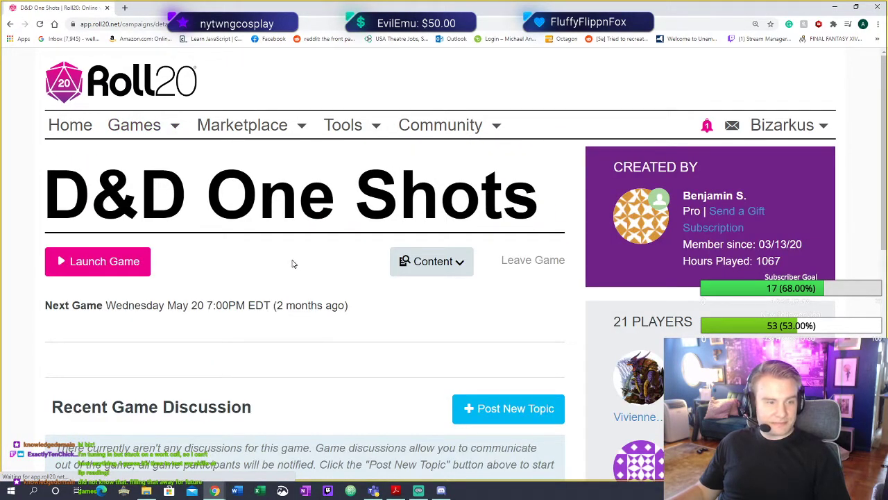
pyautogui.scroll(-2, 301, 267)
pyautogui.scroll(1, 301, 266)
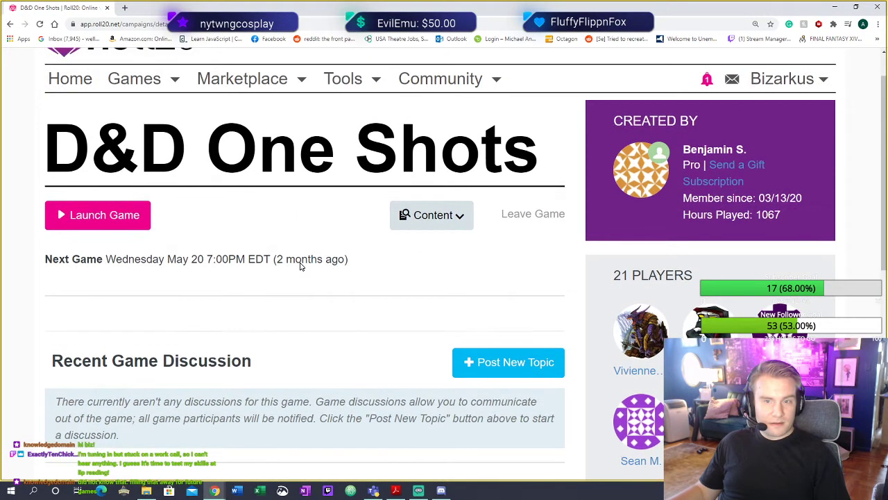
# Open the details page of the Vereldium One Shots game and launch the game
pyautogui.moveTo(155, 75)
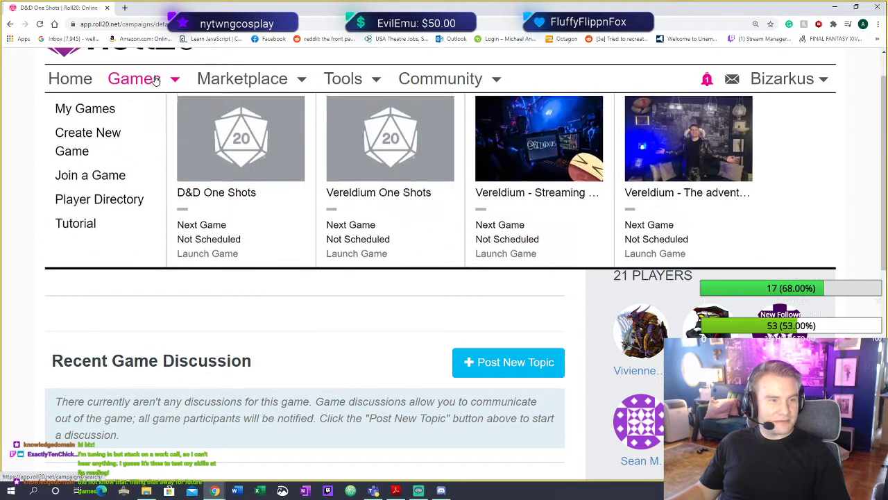
pyautogui.click(402, 203)
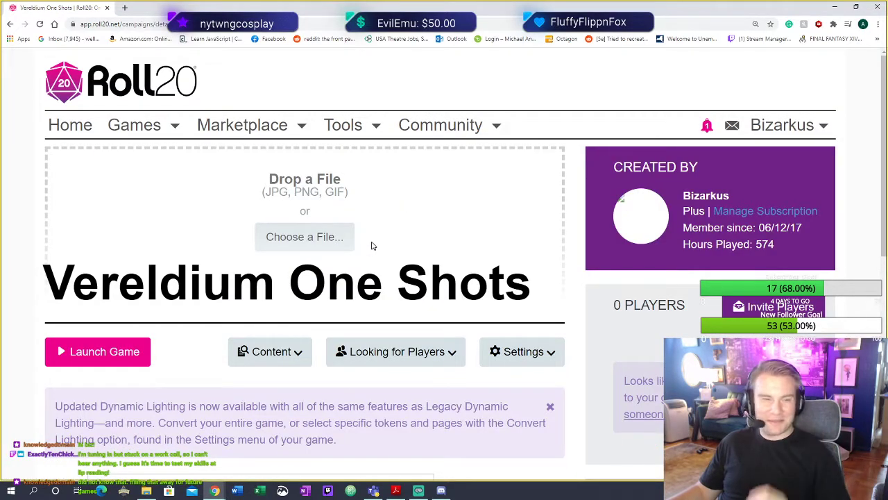
pyautogui.scroll(-2, 361, 243)
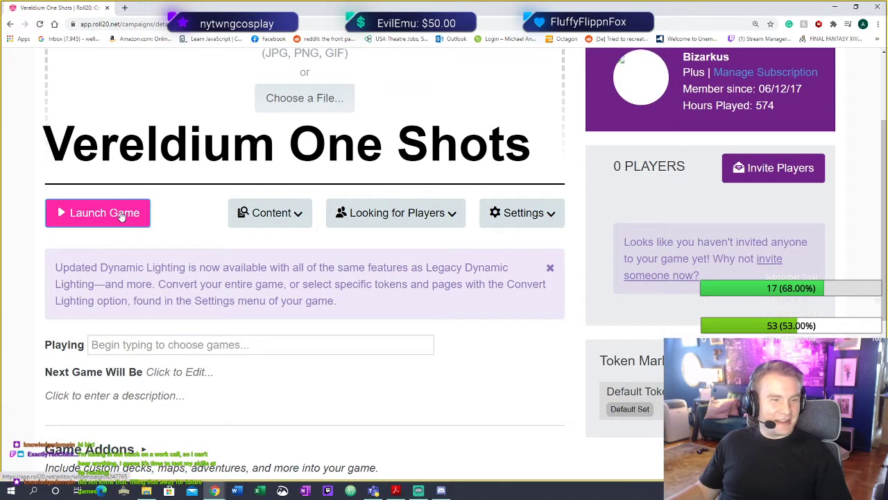
pyautogui.click(121, 214)
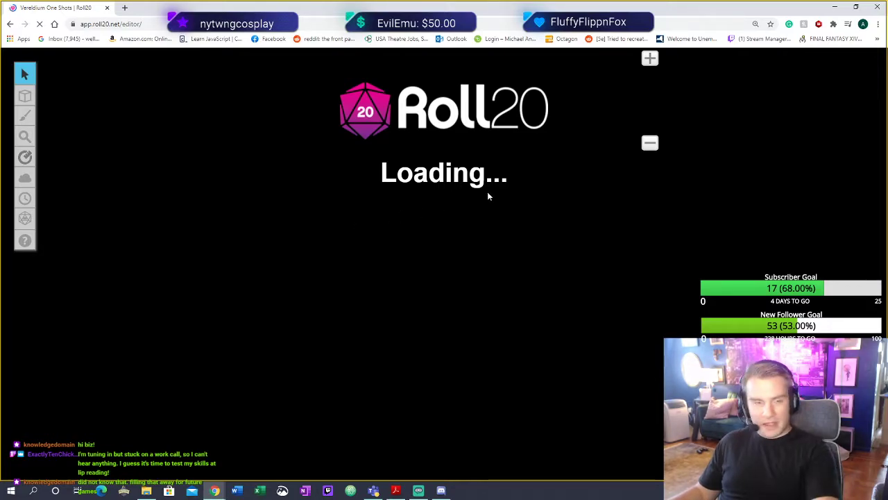
# Reduce the browser zoom and zoom out the tabletop to examine the blank page and its grid
pyautogui.hotkey('ctrl', '+')
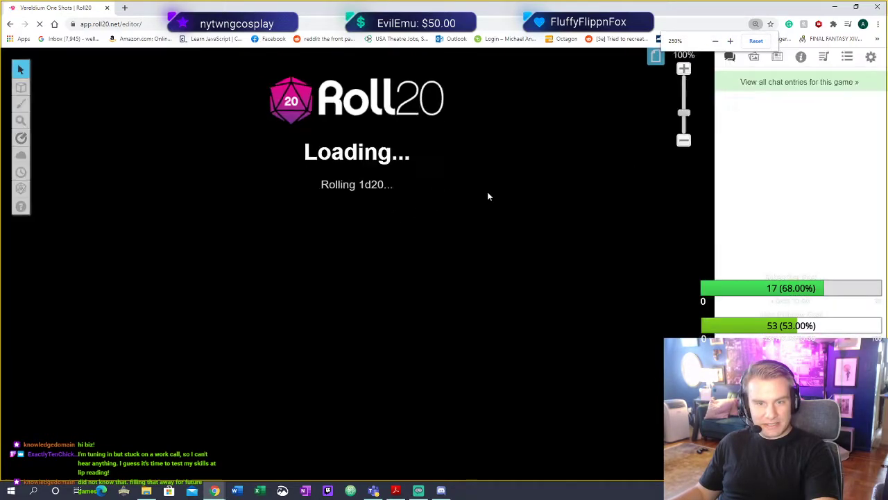
pyautogui.hotkey('ctrl', '-')
pyautogui.hotkey('ctrl', '-')
pyautogui.hotkey('ctrl', '-')
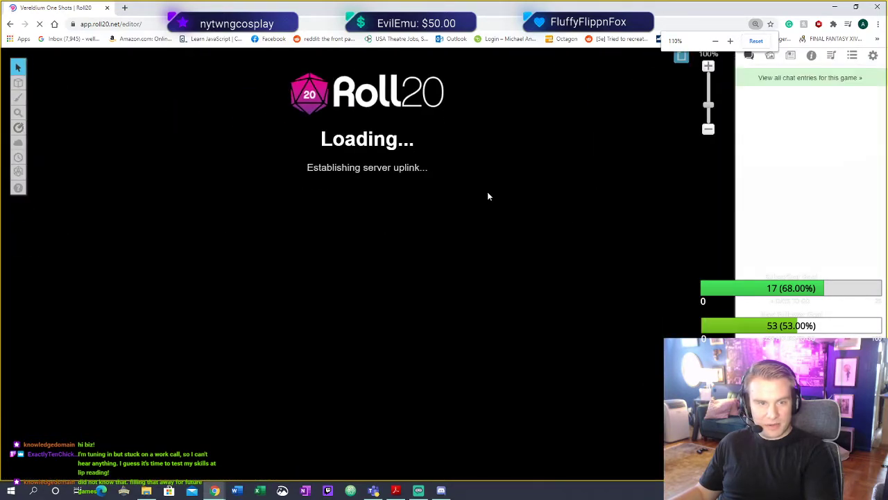
pyautogui.hotkey('ctrl', '-')
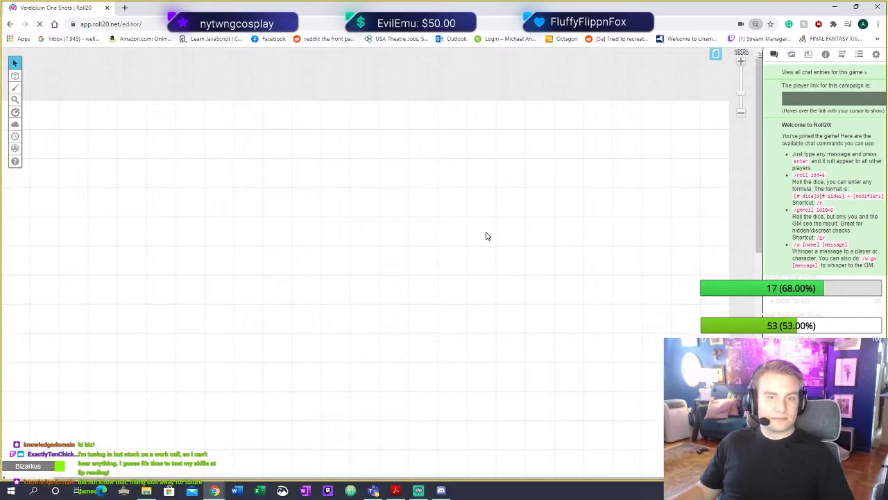
pyautogui.click(741, 113)
pyautogui.click(741, 113)
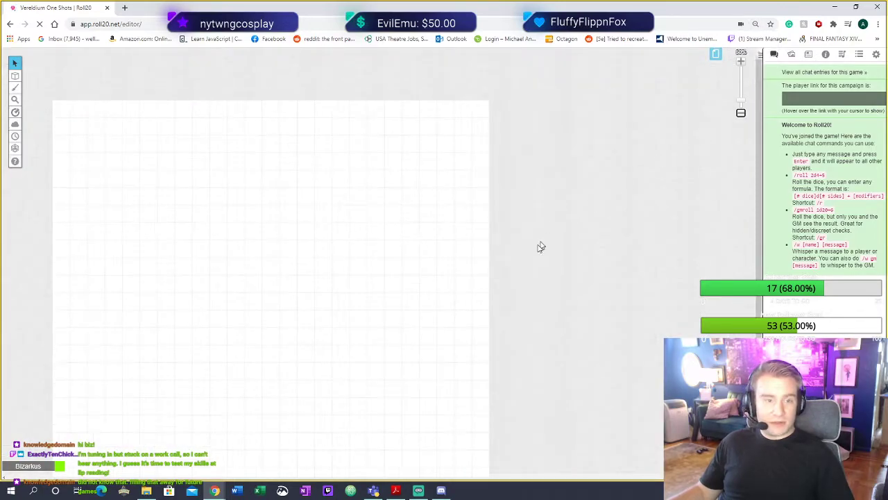
pyautogui.scroll(-3, 488, 259)
pyautogui.scroll(1, 489, 270)
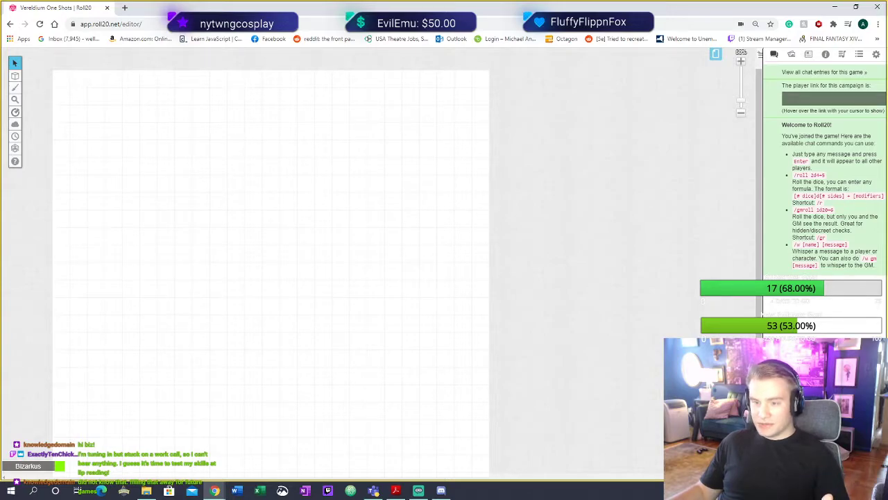
# Add the Silver Bastion deck image with the barred hatch from the Pictures folder to the tabletop, near the page's upper-left corner
pyautogui.press('super+e')
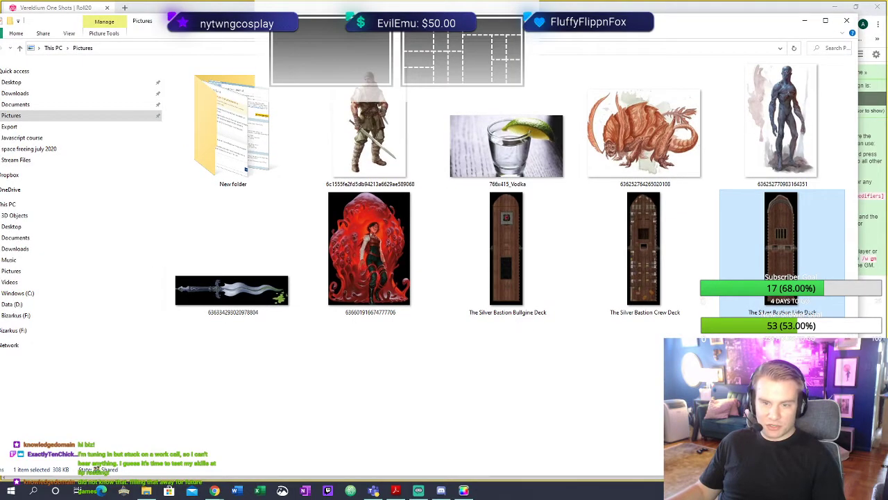
pyautogui.moveTo(416, 7); pyautogui.dragTo(834, 19)
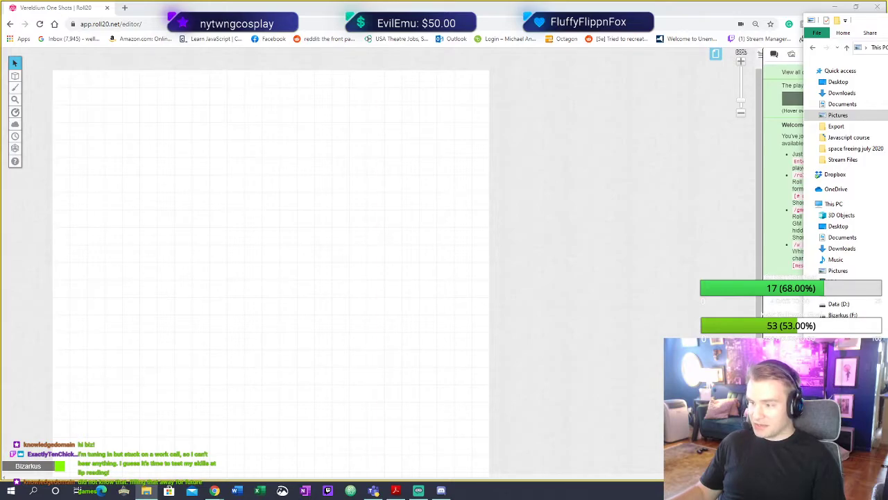
pyautogui.moveTo(887, 278); pyautogui.dragTo(147, 299)
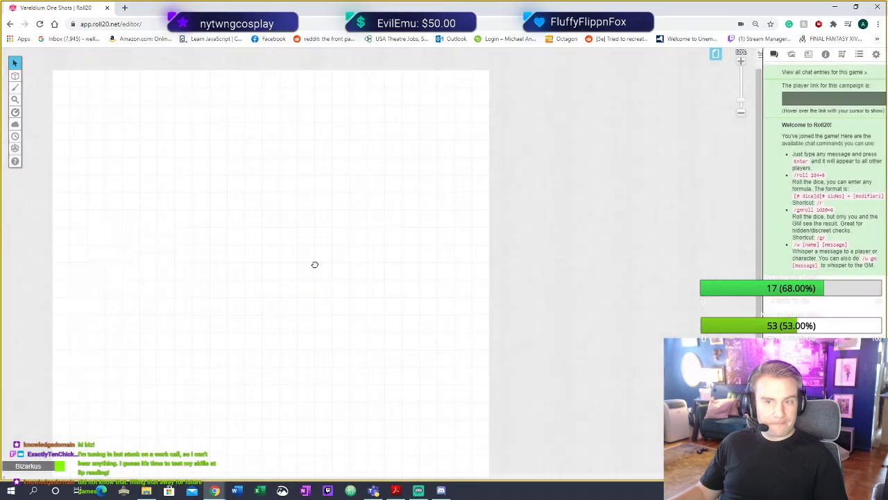
pyautogui.scroll(-3, 120, 256)
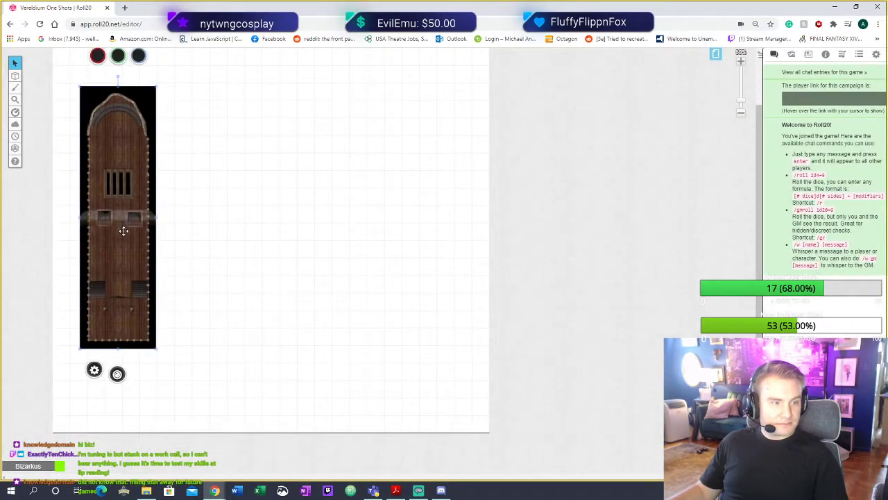
pyautogui.scroll(-4, 111, 209)
pyautogui.scroll(6, 122, 257)
pyautogui.click(125, 268)
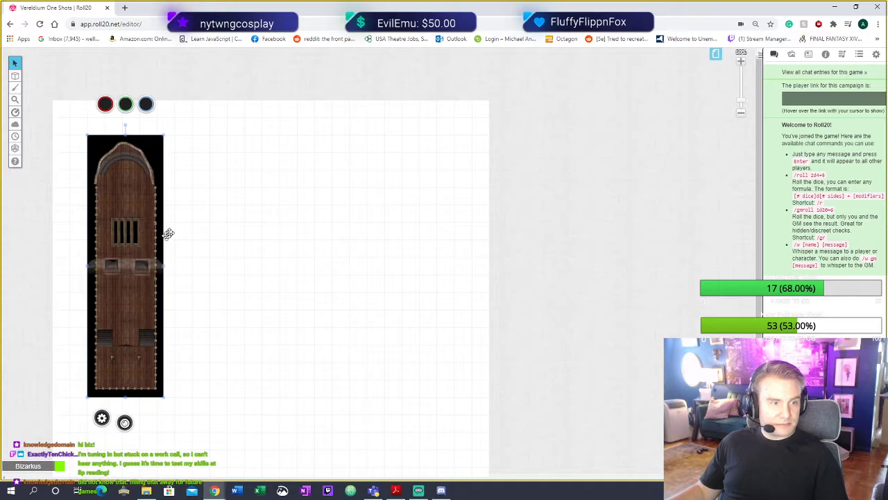
# Zoom in on the tabletop and examine the whole deck image against the page grid
pyautogui.click(742, 61)
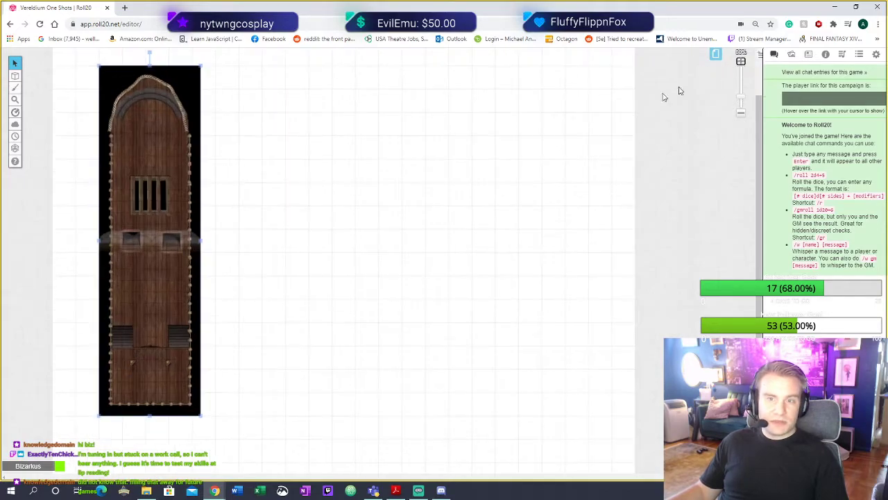
pyautogui.scroll(1, 347, 211)
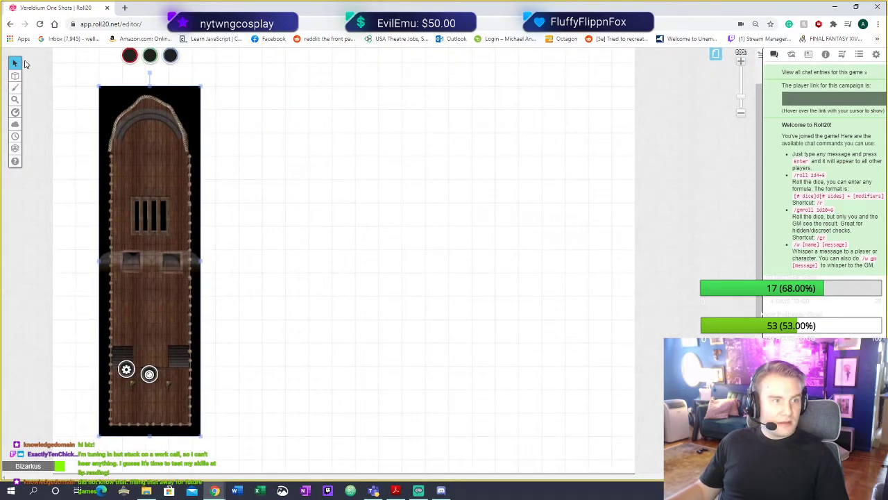
pyautogui.moveTo(14, 80)
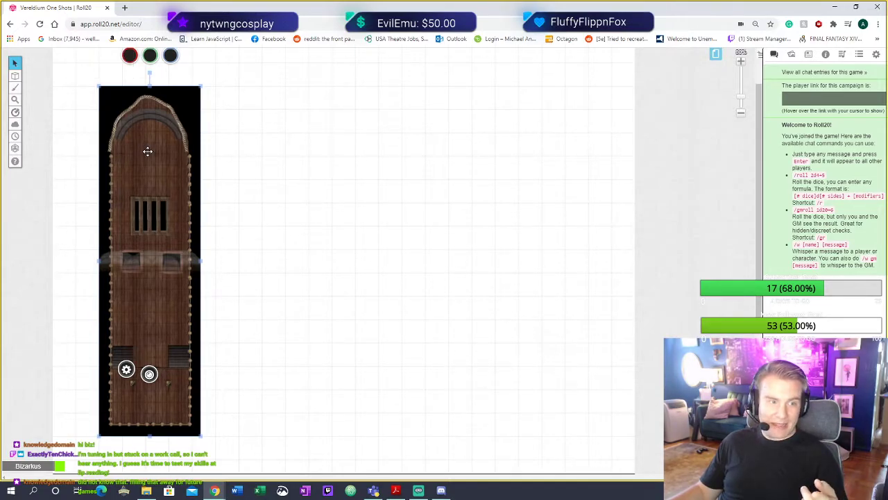
pyautogui.scroll(-2, 341, 183)
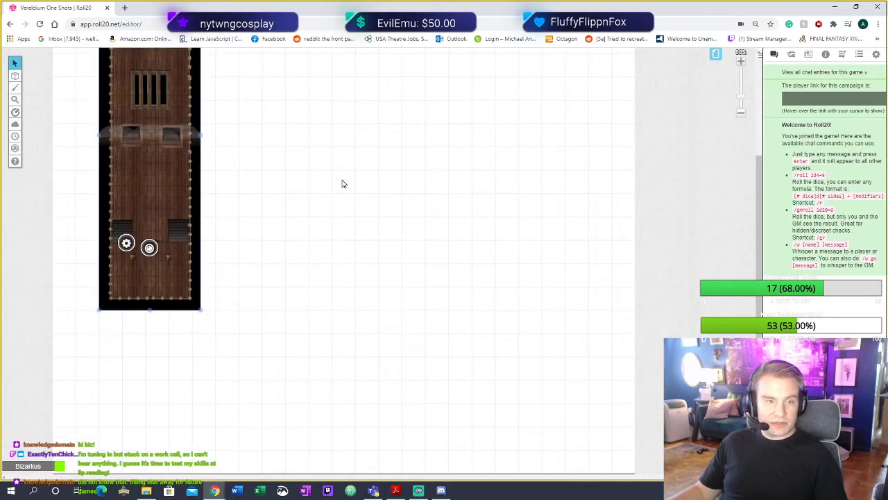
pyautogui.scroll(4, 341, 183)
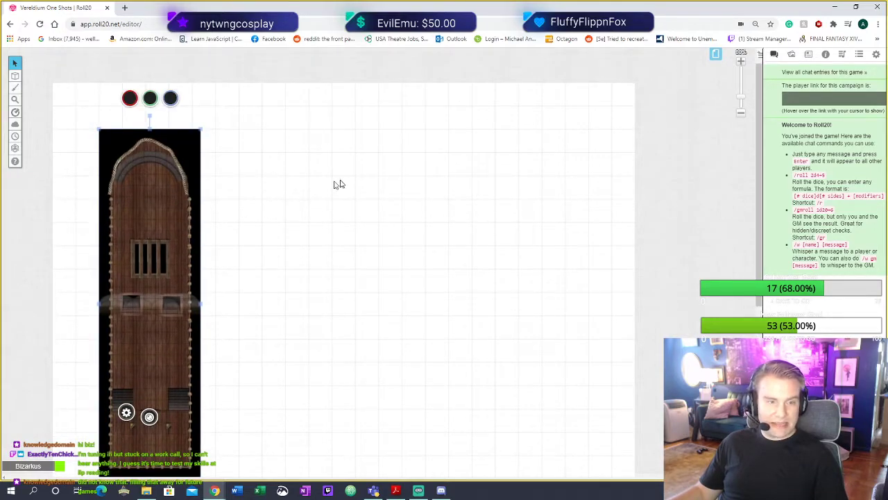
pyautogui.scroll(-4, 311, 168)
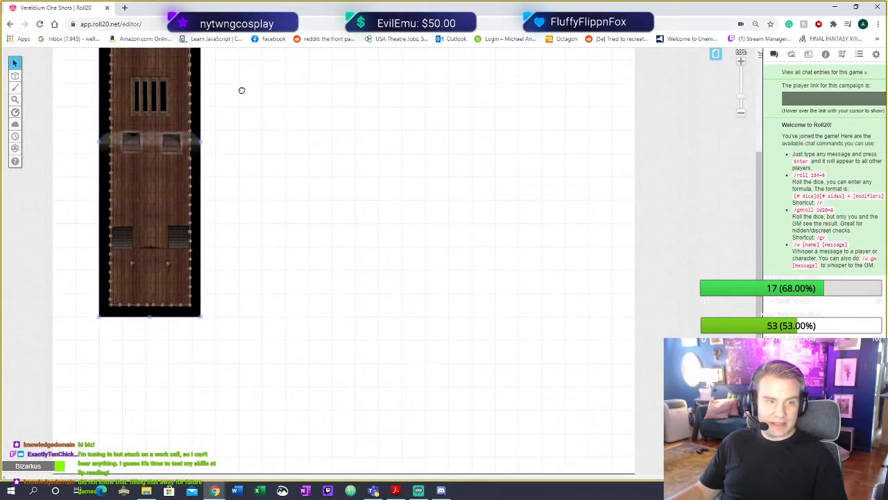
pyautogui.scroll(4, 242, 89)
pyautogui.scroll(-4, 299, 180)
pyautogui.scroll(4, 379, 164)
pyautogui.scroll(-4, 319, 111)
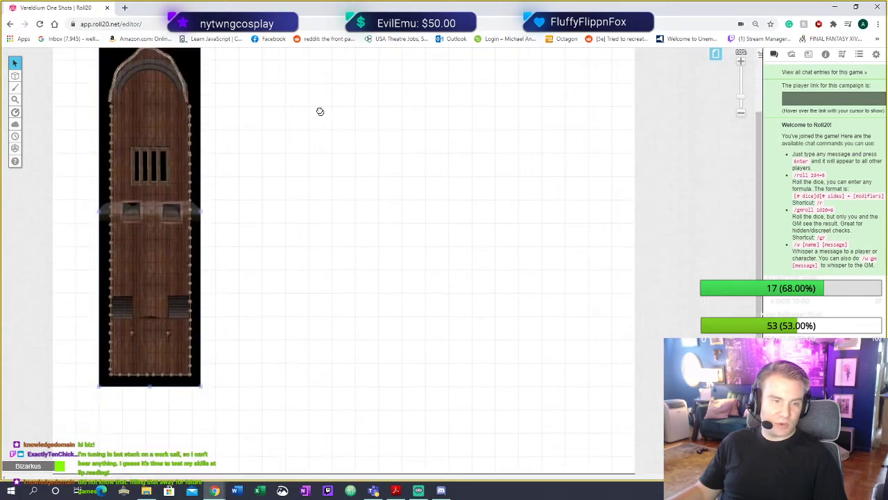
pyautogui.scroll(4, 341, 176)
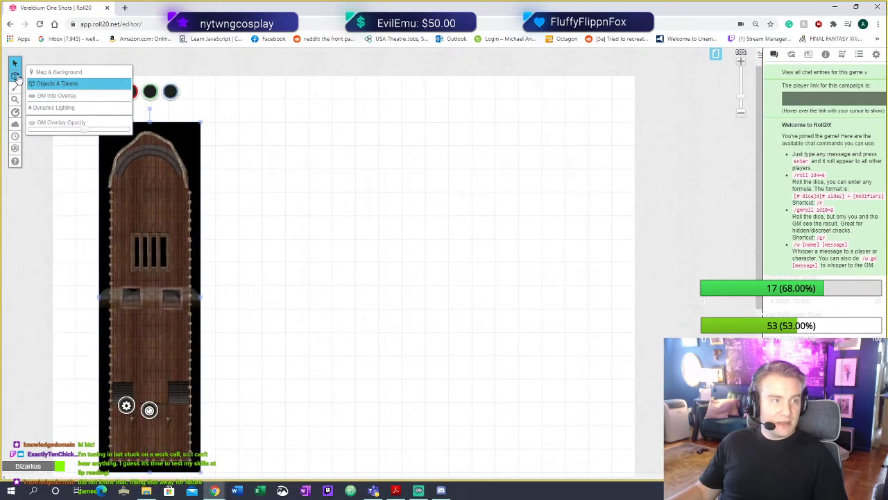
# Add the Silver Bastion deck image again on the Map & Background layer and place it in the page's upper-left corner
pyautogui.click(101, 84)
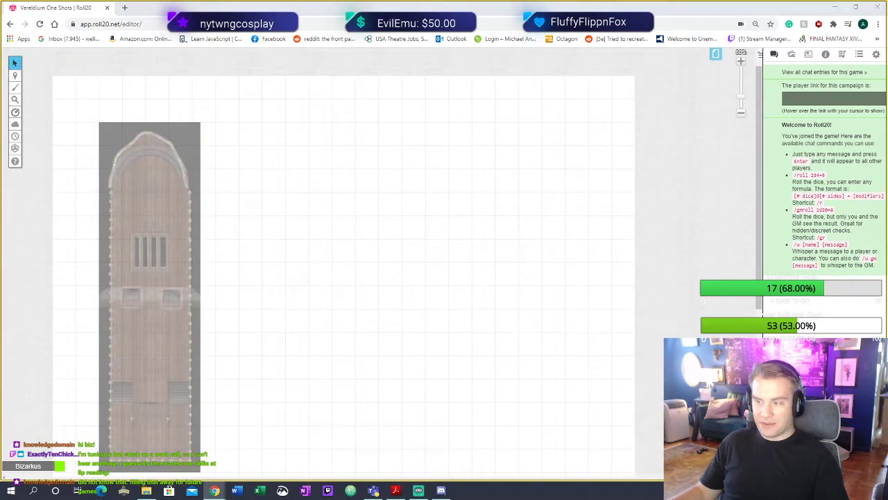
pyautogui.moveTo(563, 236); pyautogui.dragTo(307, 222)
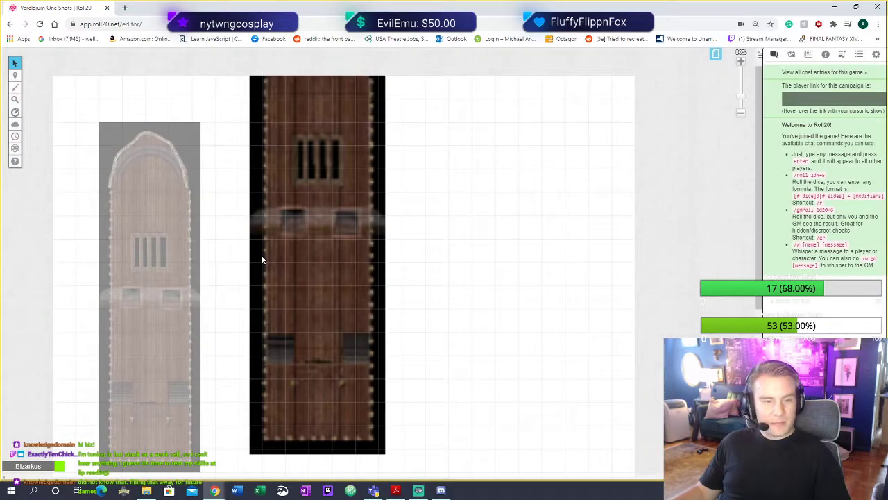
pyautogui.moveTo(339, 219); pyautogui.dragTo(142, 296)
pyautogui.scroll(-5, 222, 304)
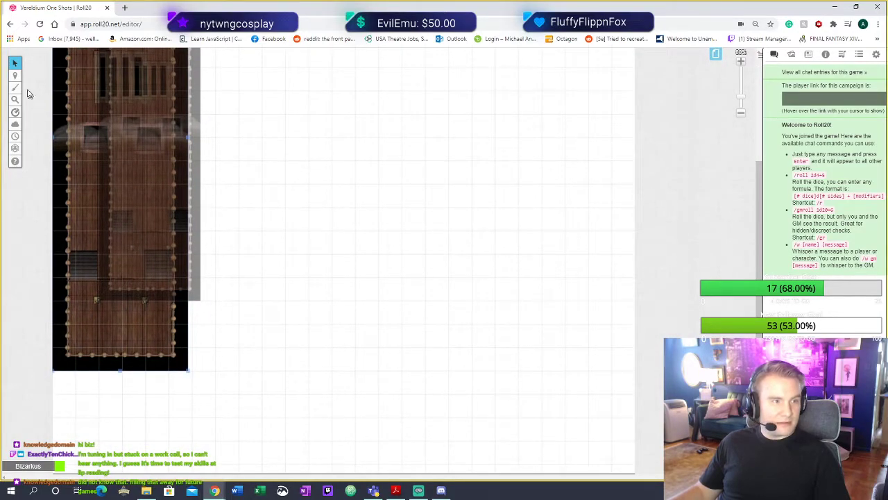
# Delete the smaller deck copy from the Objects & Tokens layer and return to the Map & Background layer
pyautogui.click(60, 84)
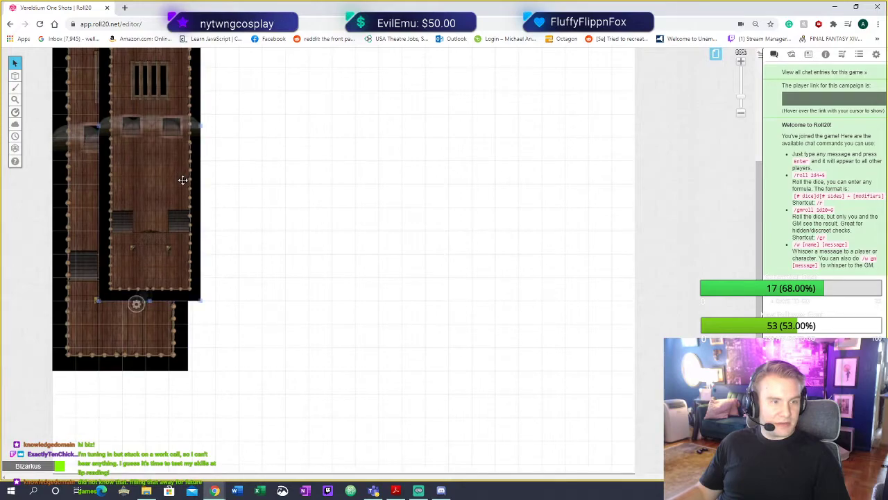
pyautogui.press('Delete')
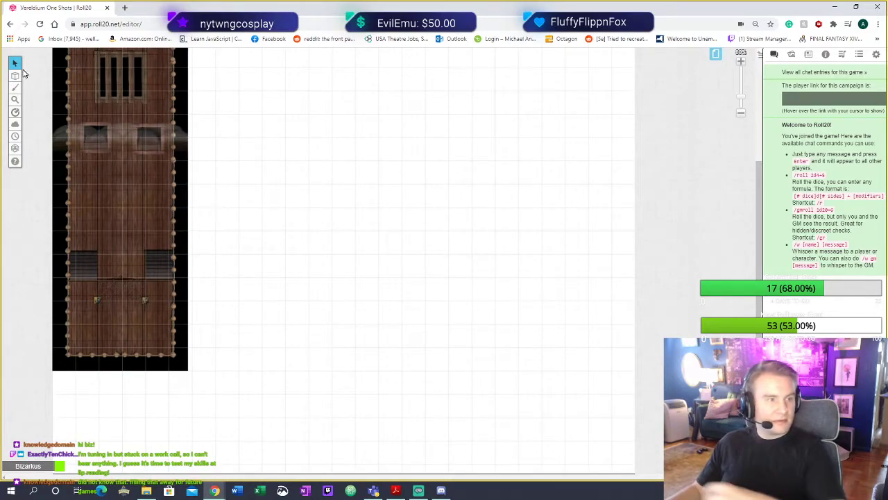
pyautogui.moveTo(15, 75)
pyautogui.click(49, 72)
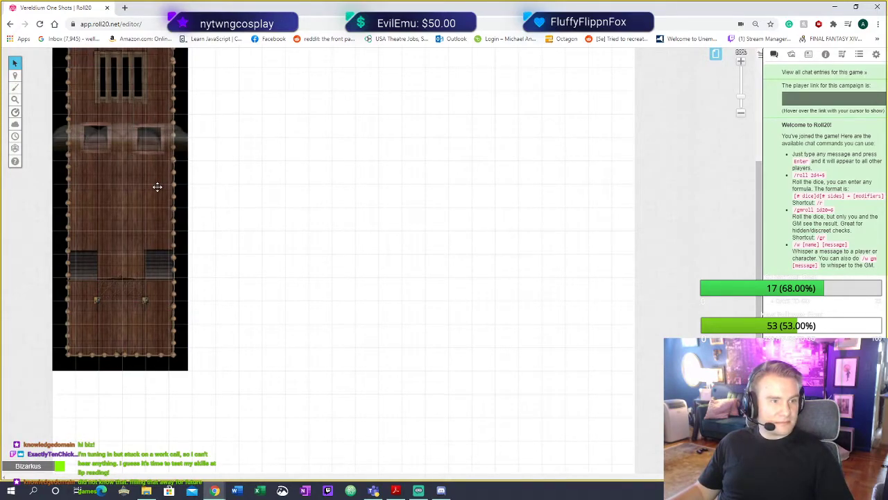
# Enlarge the deck image to about 8 grid cells wide and check how it fits the page
pyautogui.moveTo(188, 370); pyautogui.dragTo(277, 449)
pyautogui.scroll(-3, 283, 369)
pyautogui.scroll(5, 257, 312)
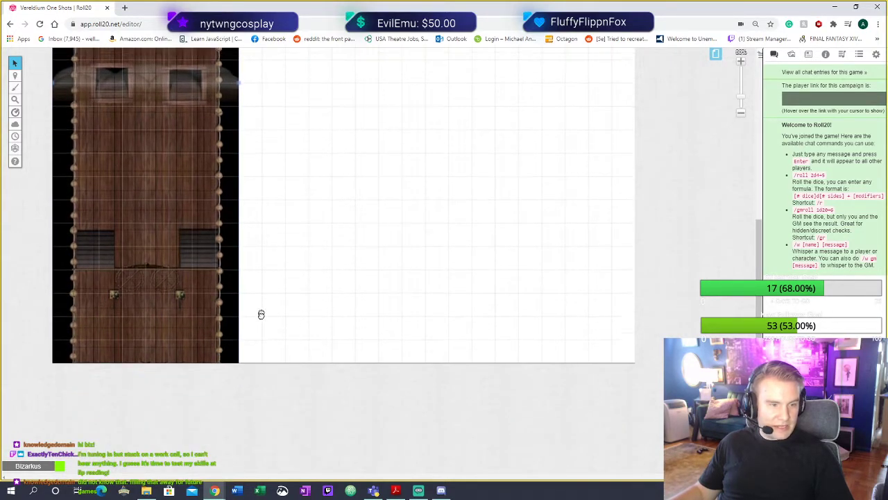
pyautogui.scroll(1, 200, 279)
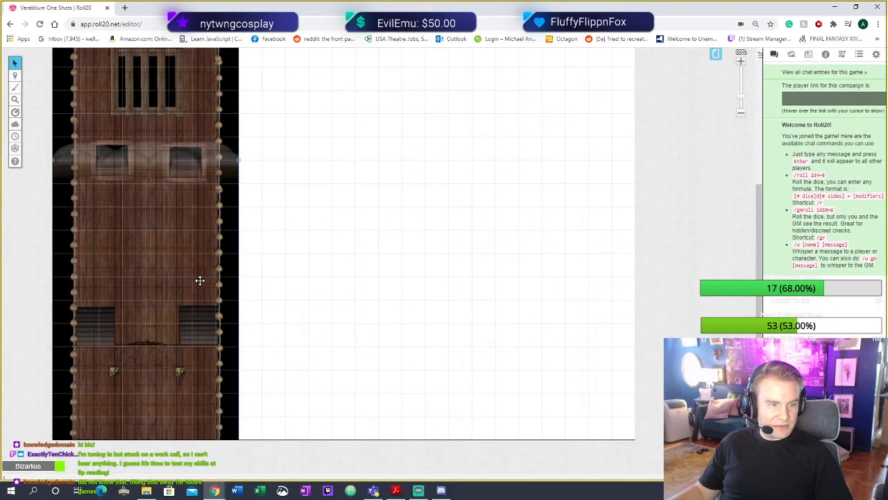
pyautogui.scroll(5, 405, 352)
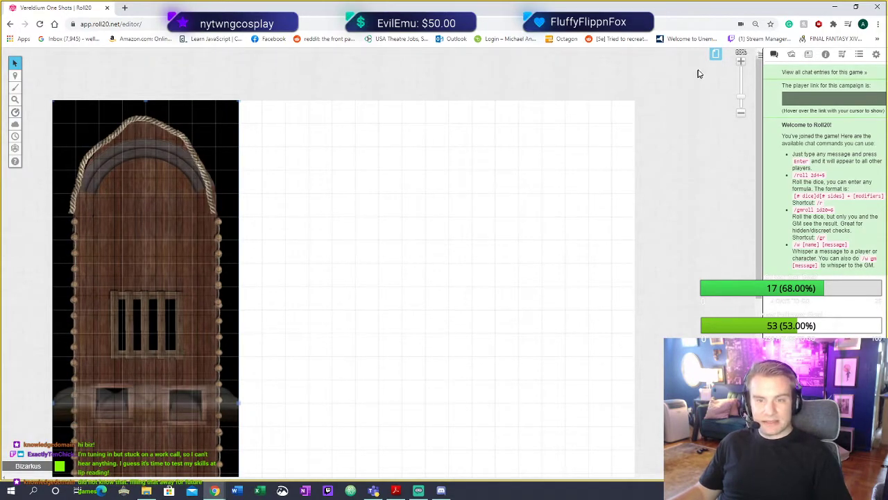
# Set the Start page's size to 40 by 40 cells and look over its dynamic lighting and fog of war options
pyautogui.click(715, 56)
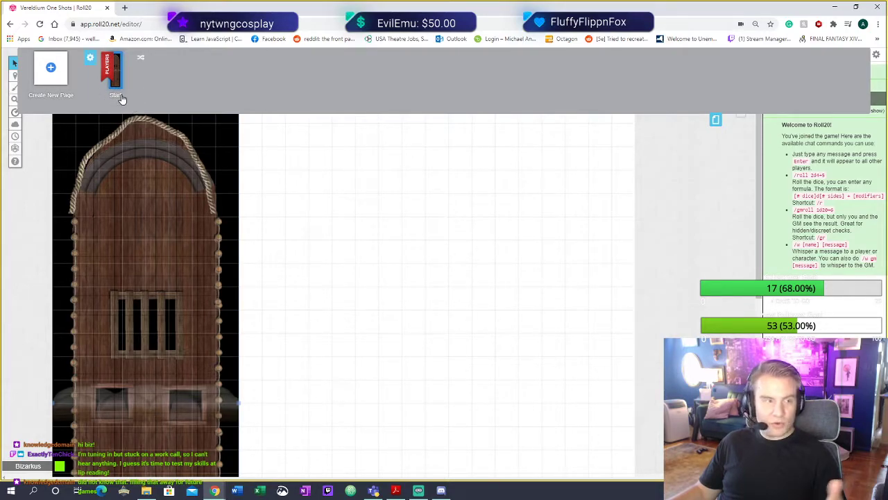
pyautogui.click(91, 62)
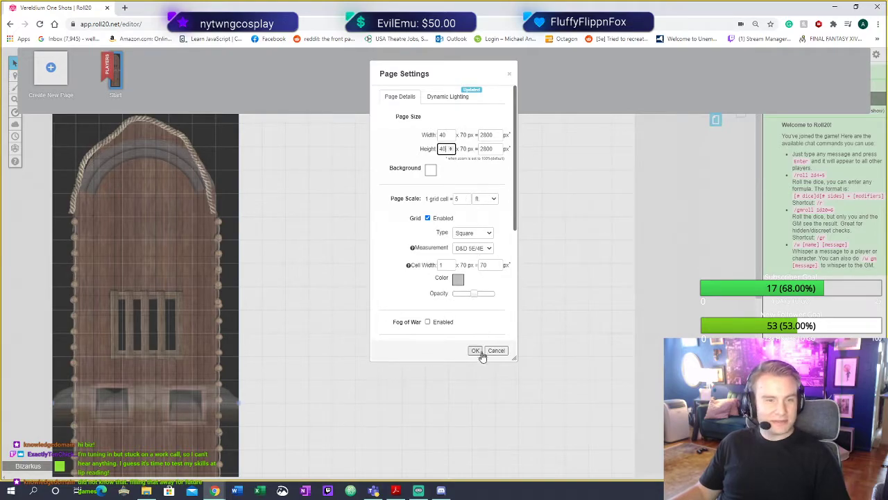
pyautogui.click(454, 103)
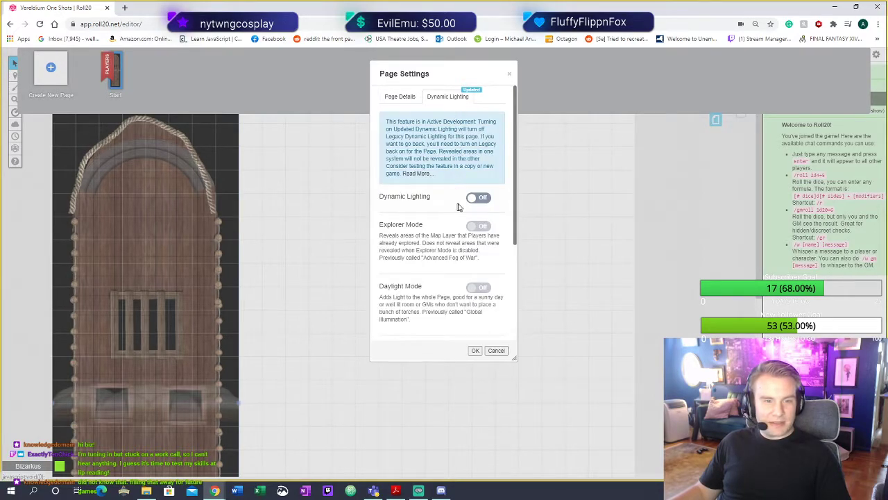
pyautogui.click(402, 98)
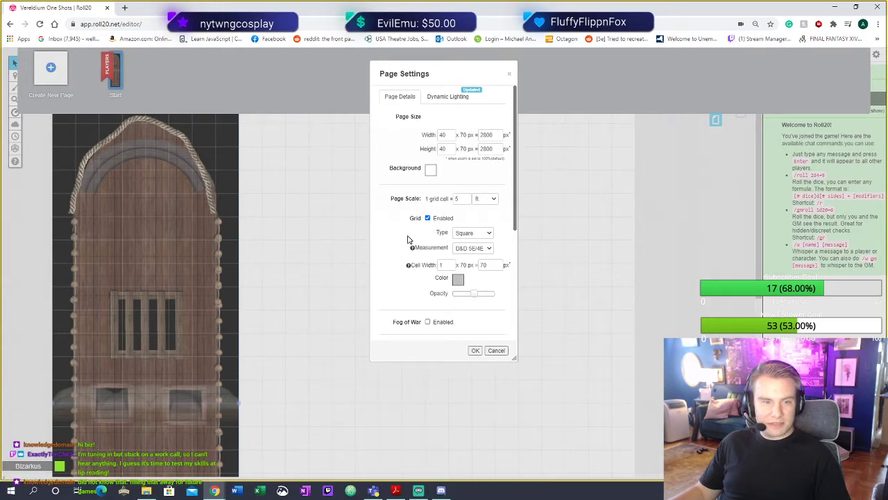
pyautogui.scroll(-2, 398, 240)
pyautogui.scroll(1, 398, 240)
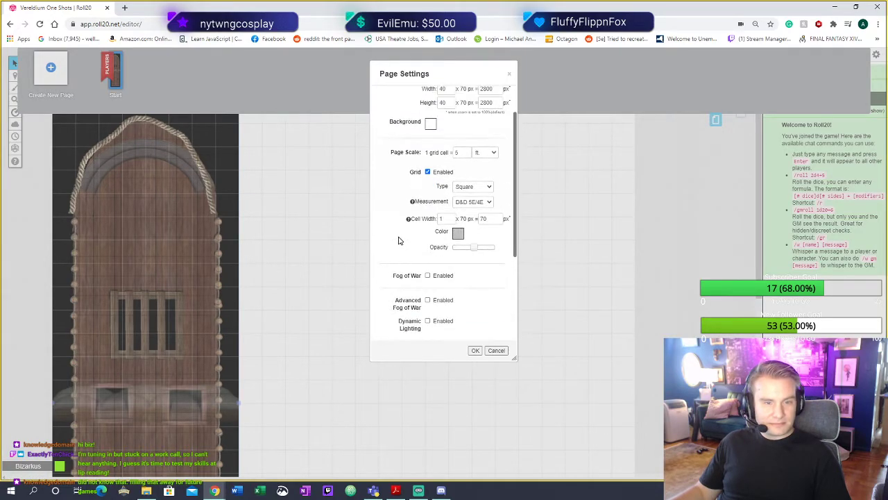
pyautogui.scroll(-3, 398, 240)
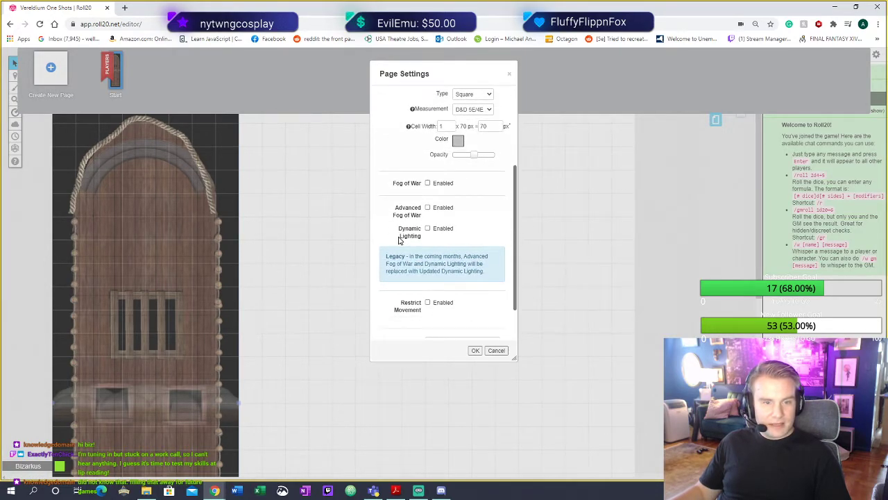
pyautogui.scroll(5, 399, 239)
pyautogui.click(475, 352)
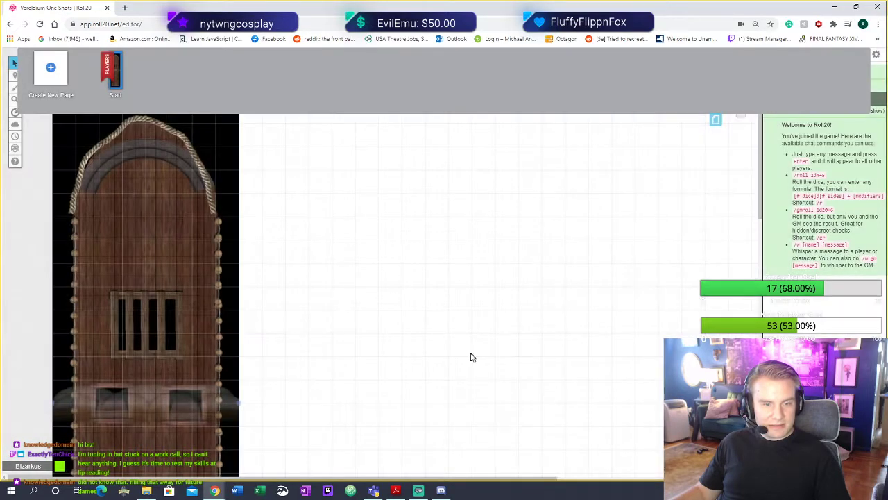
pyautogui.click(716, 121)
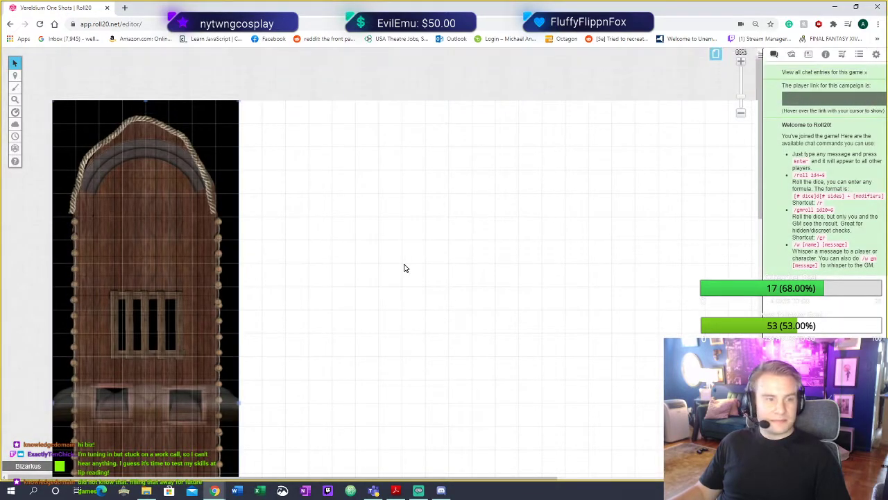
# Look over the resized page and enlarge the deck image to about 9 grid cells wide
pyautogui.scroll(-4, 416, 250)
pyautogui.scroll(-5, 493, 90)
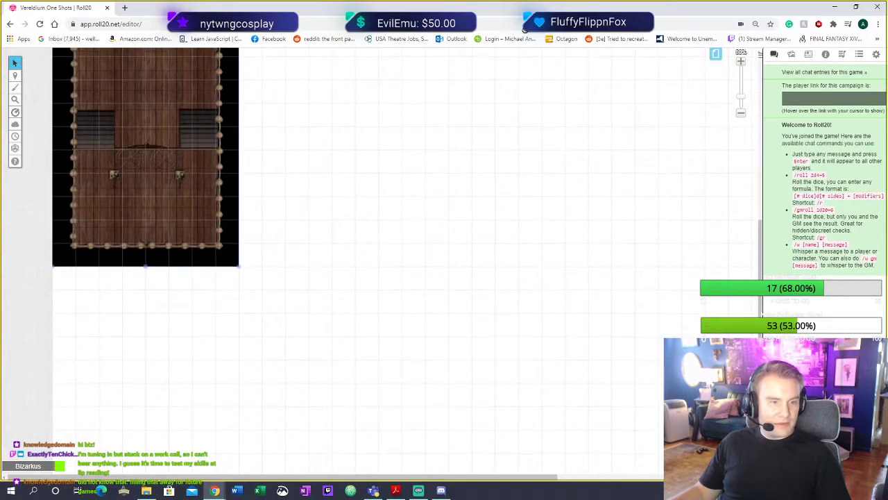
pyautogui.scroll(-4, 458, 236)
pyautogui.hscroll(3, 458, 236)
pyautogui.scroll(3, 398, 243)
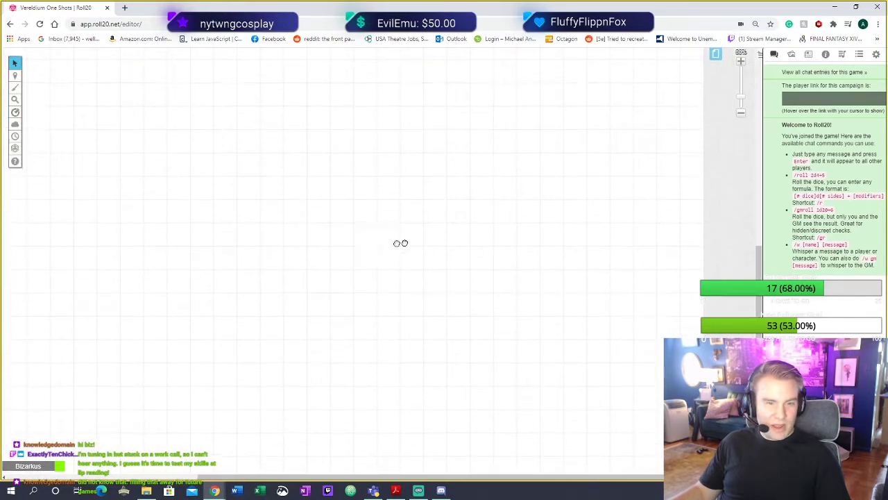
pyautogui.hscroll(-3, 399, 242)
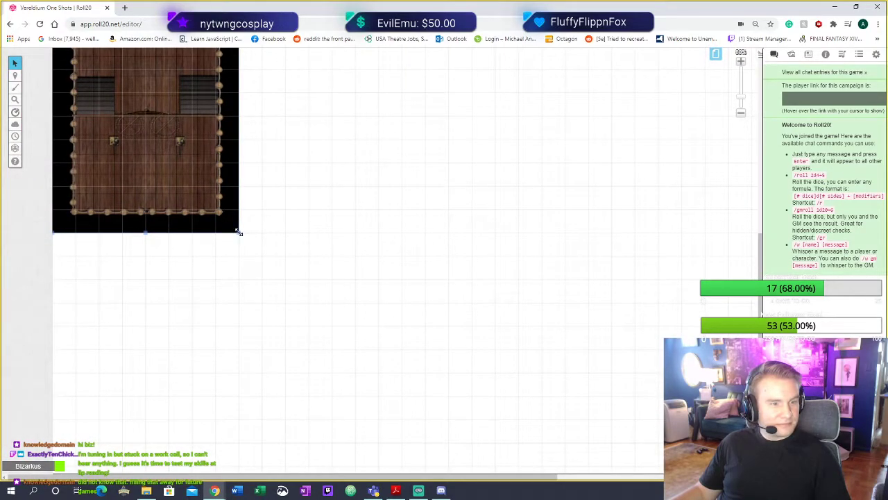
pyautogui.moveTo(239, 233); pyautogui.dragTo(270, 294)
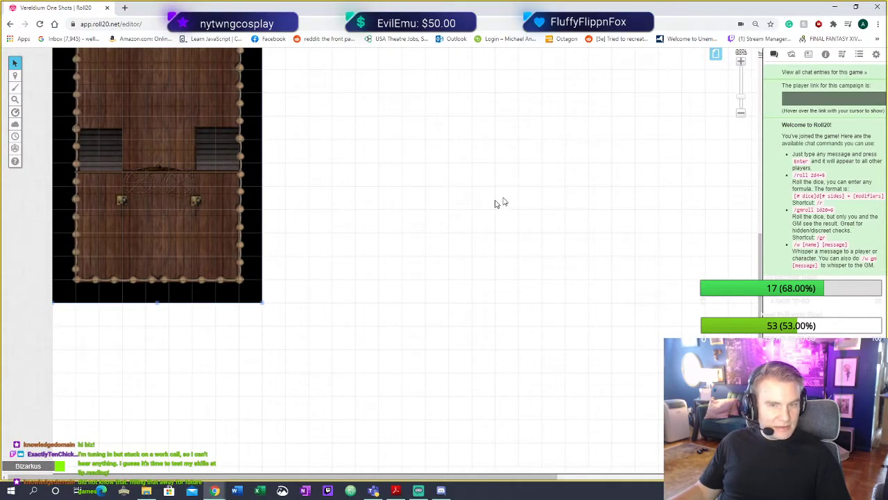
# Stretch the deck image about 2 grid cells longer at its stern and check its alignment from bow to stern
pyautogui.click(739, 59)
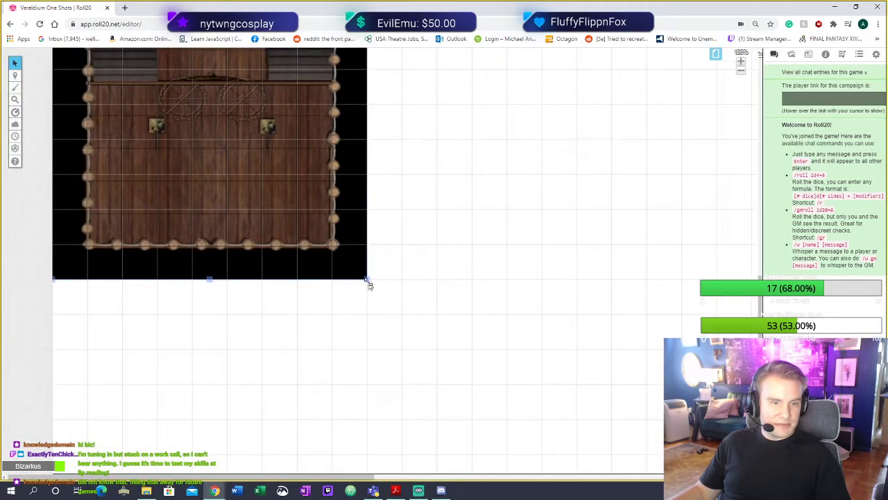
pyautogui.moveTo(369, 281); pyautogui.dragTo(389, 354)
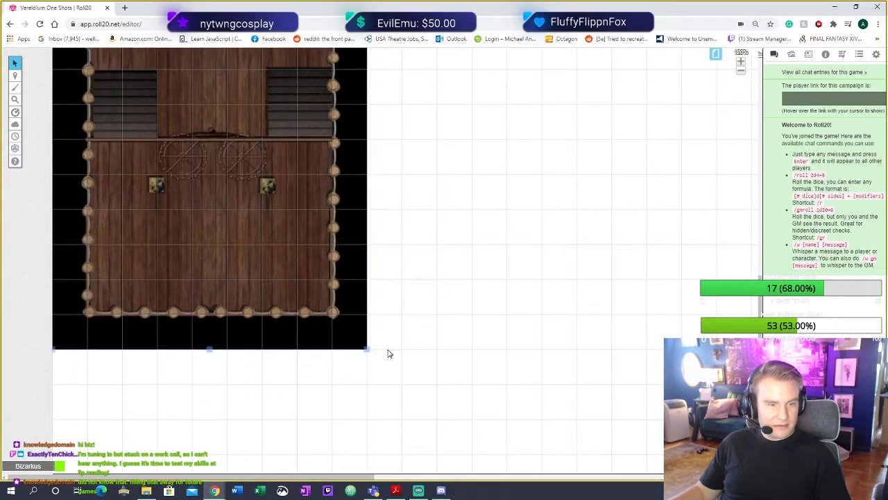
pyautogui.scroll(10, 323, 315)
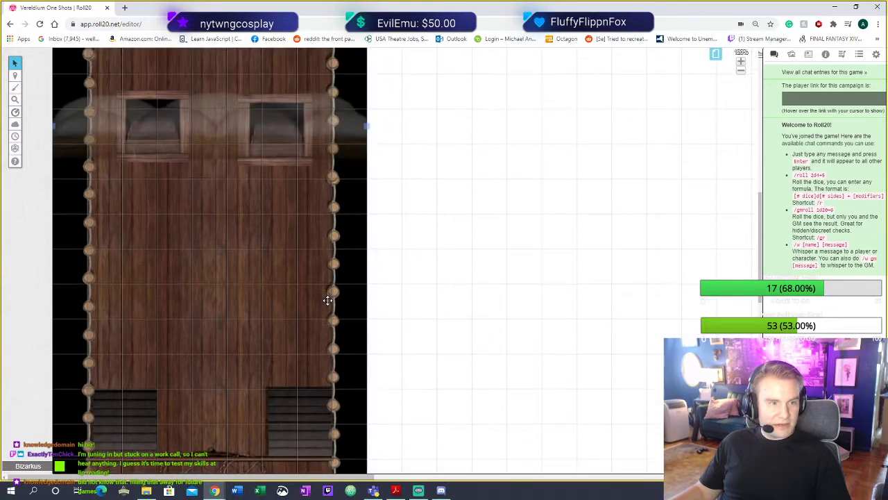
pyautogui.scroll(5, 330, 299)
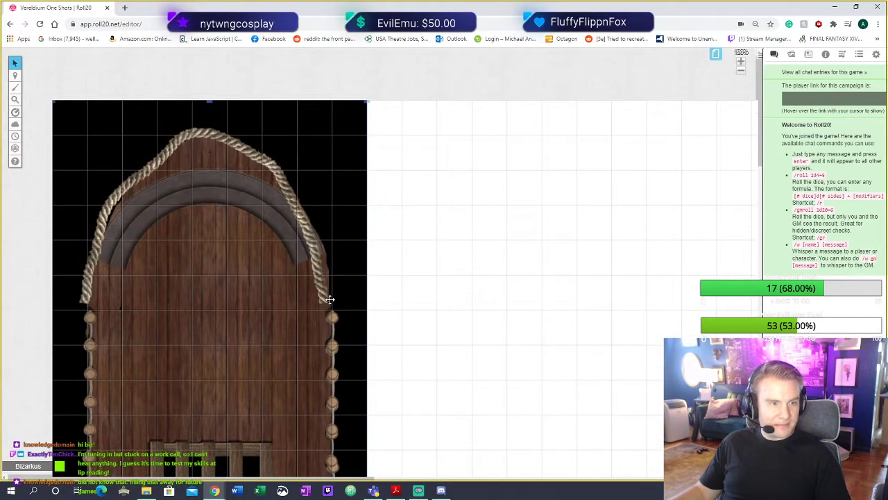
pyautogui.scroll(-5, 329, 299)
pyautogui.scroll(-10, 329, 299)
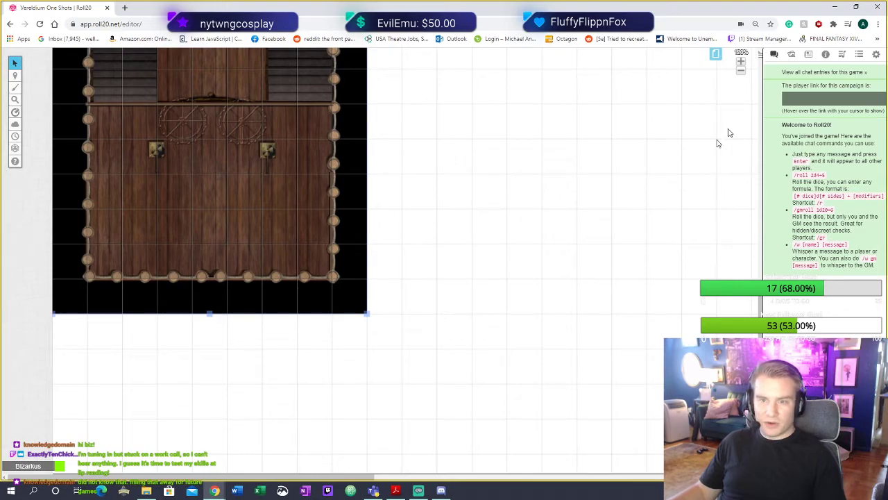
# Place the dundjinni.com creature image from the personal library on the deck near its stern and shrink it to one grid cell
pyautogui.click(791, 54)
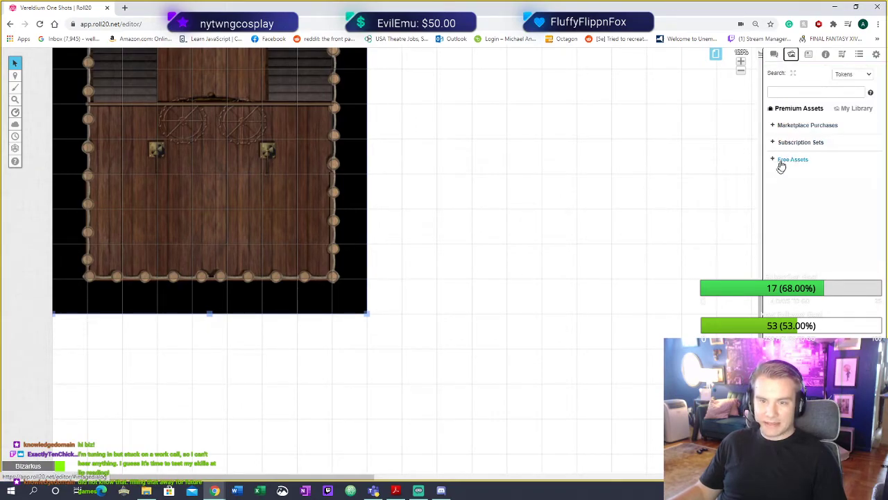
pyautogui.click(850, 109)
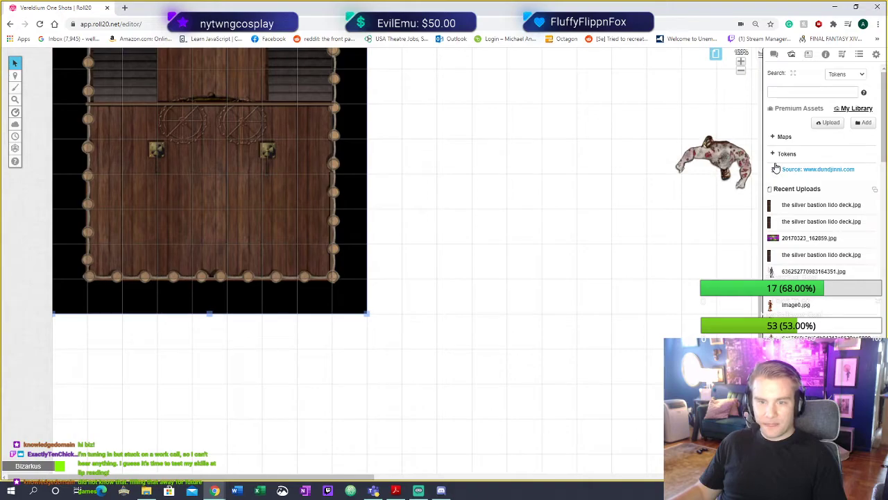
pyautogui.moveTo(776, 169); pyautogui.dragTo(255, 211)
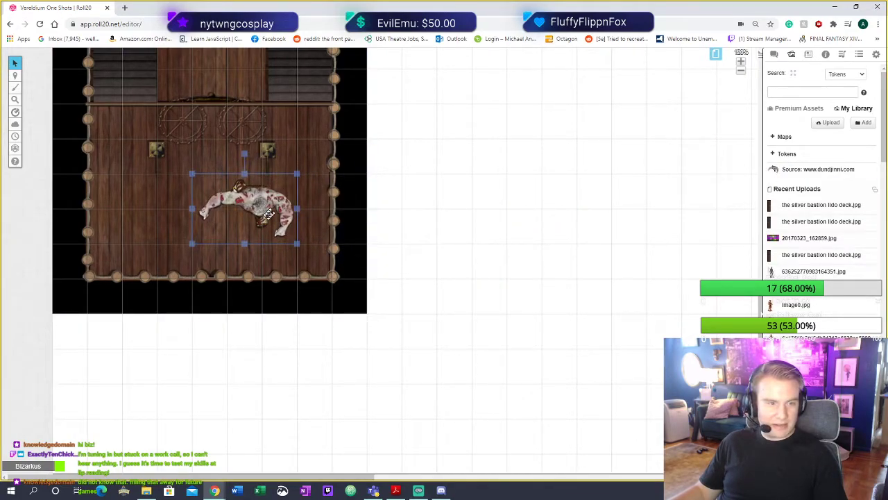
pyautogui.moveTo(191, 173); pyautogui.dragTo(218, 173)
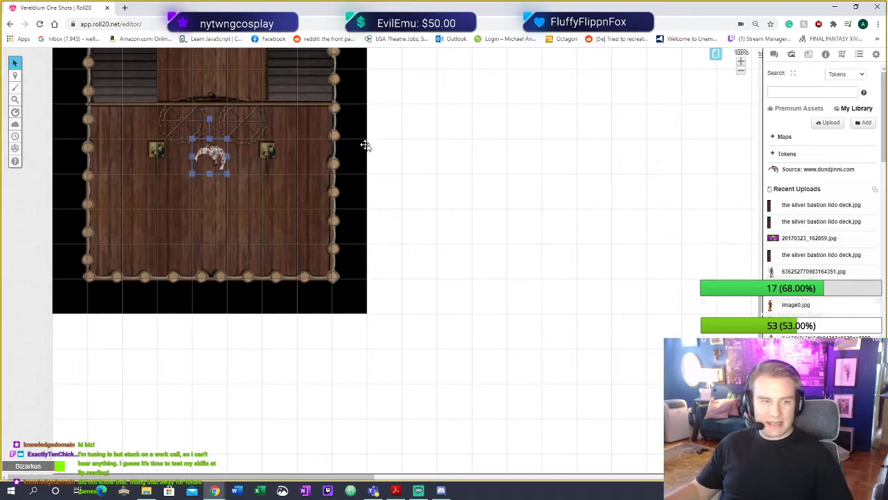
# Try the deck image at about 10 grid cells wide with the creature token moved off it, and return it to about 9 cells
pyautogui.click(358, 301)
pyautogui.moveTo(367, 316); pyautogui.dragTo(397, 390)
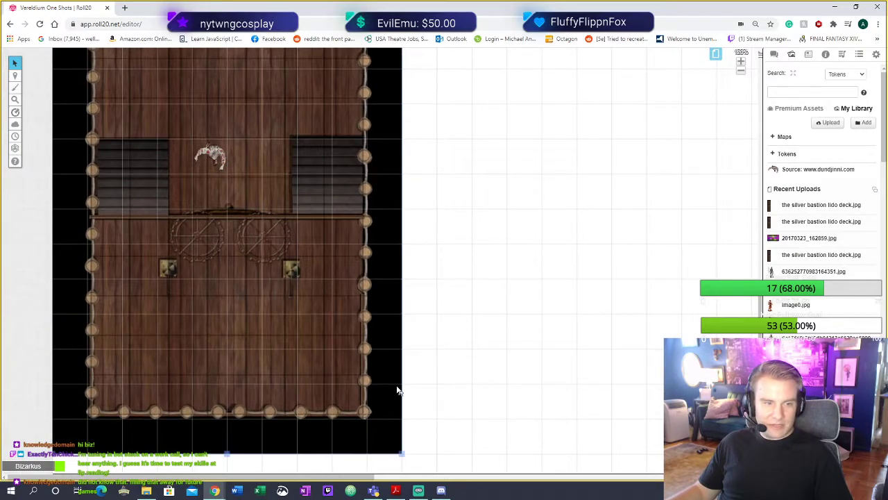
pyautogui.moveTo(227, 161); pyautogui.dragTo(506, 151)
pyautogui.click(399, 455)
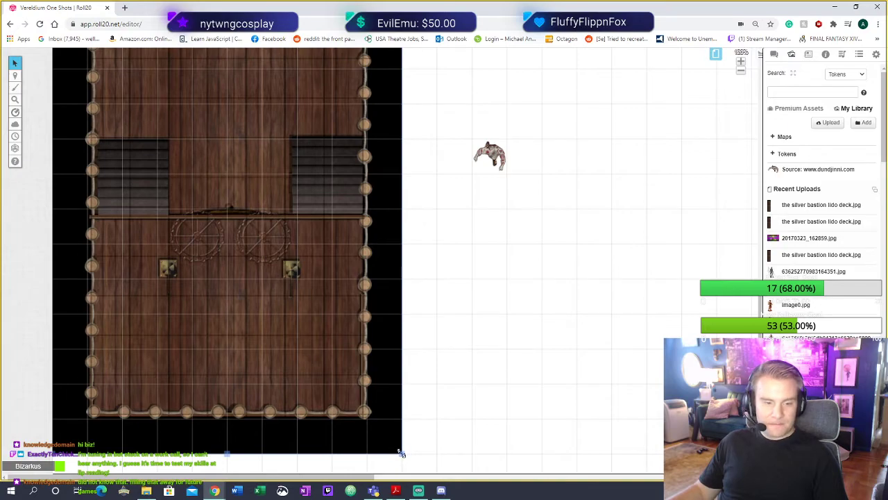
pyautogui.moveTo(399, 452); pyautogui.dragTo(349, 312)
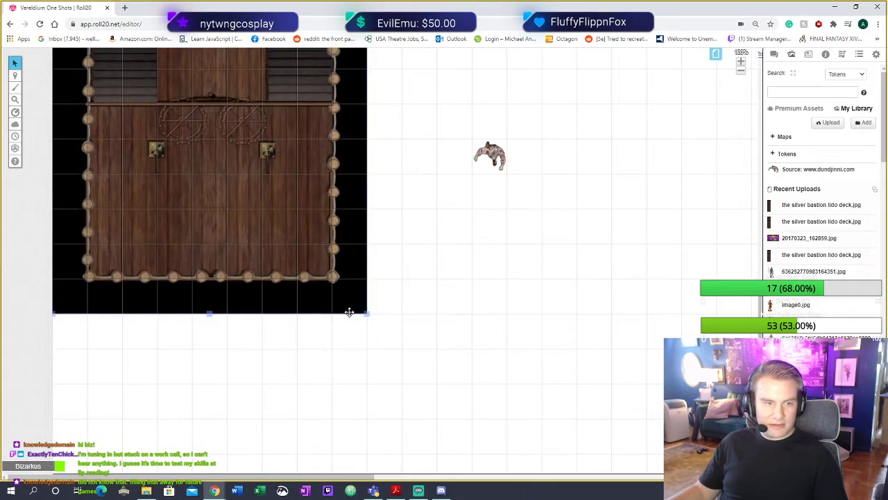
# Place the creature token on one of the staircases near the stern to test the deck's scale
pyautogui.scroll(5, 357, 238)
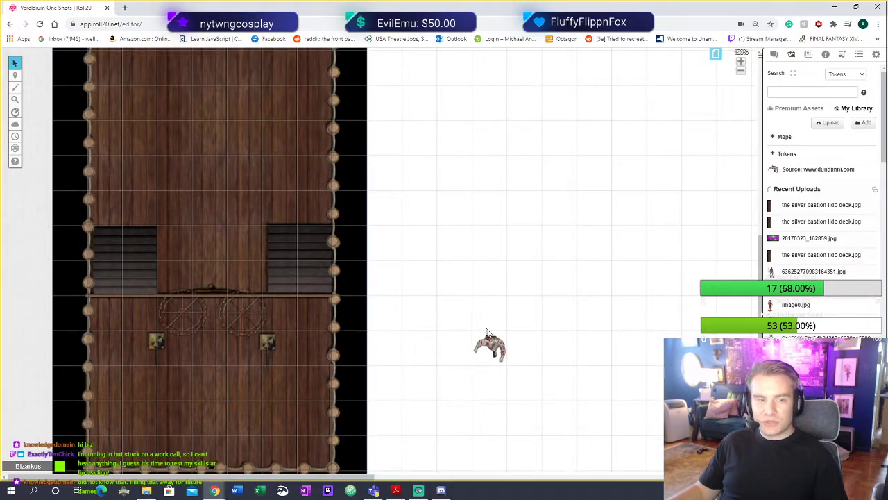
pyautogui.moveTo(493, 345); pyautogui.dragTo(282, 242)
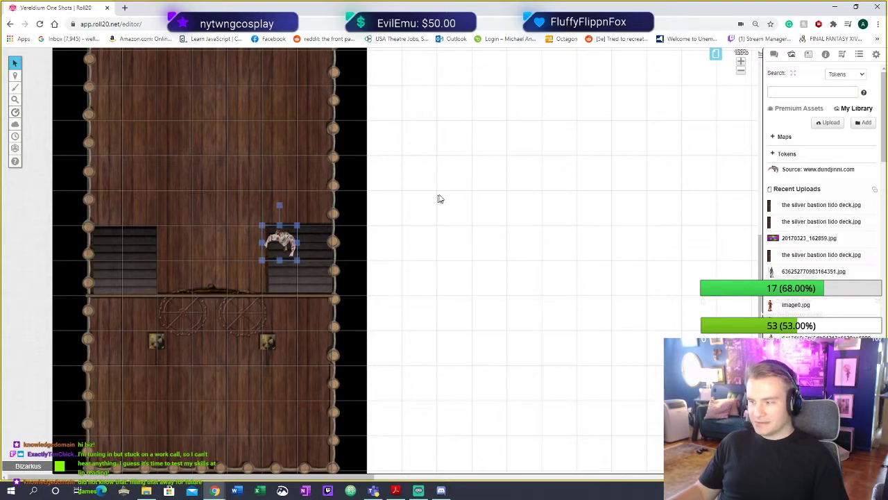
pyautogui.moveTo(281, 246); pyautogui.dragTo(319, 243)
# Look over the whole deck from bow to stern and remove the creature token from the stairs
pyautogui.click(740, 72)
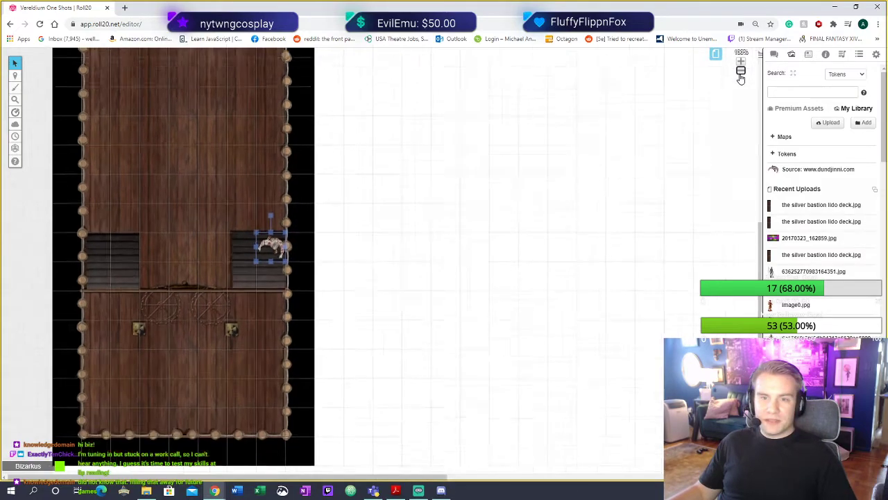
pyautogui.click(740, 71)
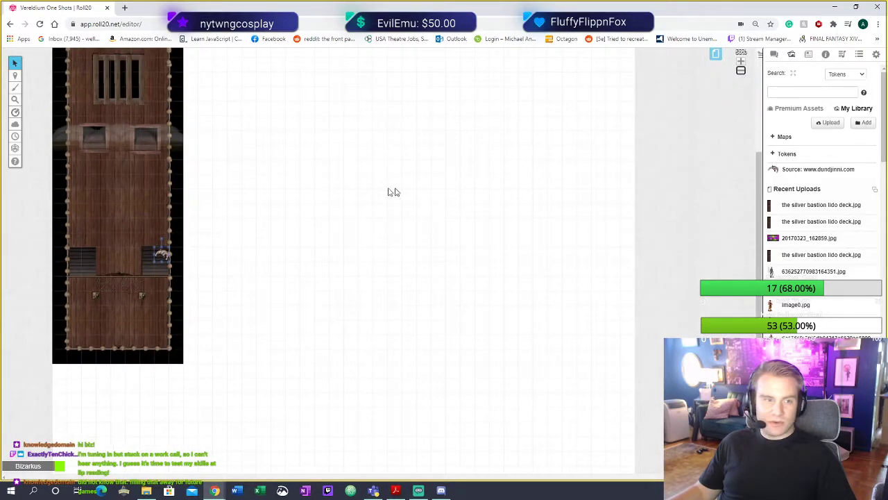
pyautogui.moveTo(393, 193); pyautogui.dragTo(438, 265)
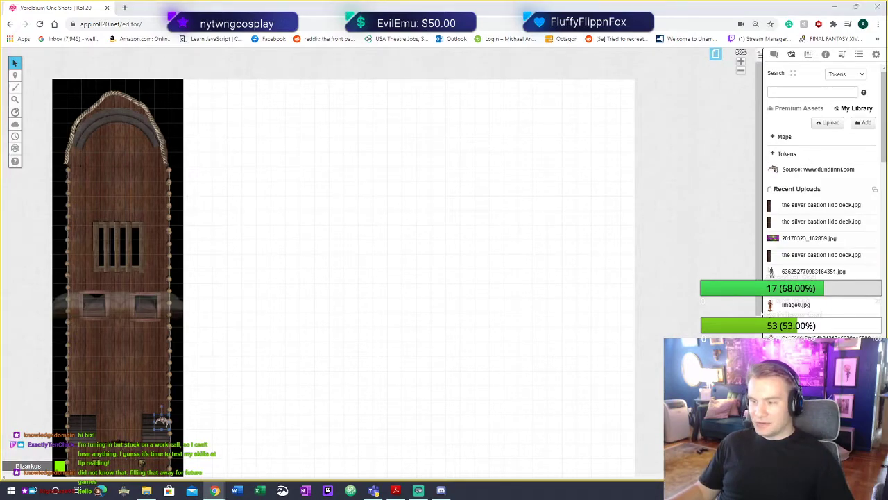
pyautogui.moveTo(822, 255); pyautogui.dragTo(762, 315)
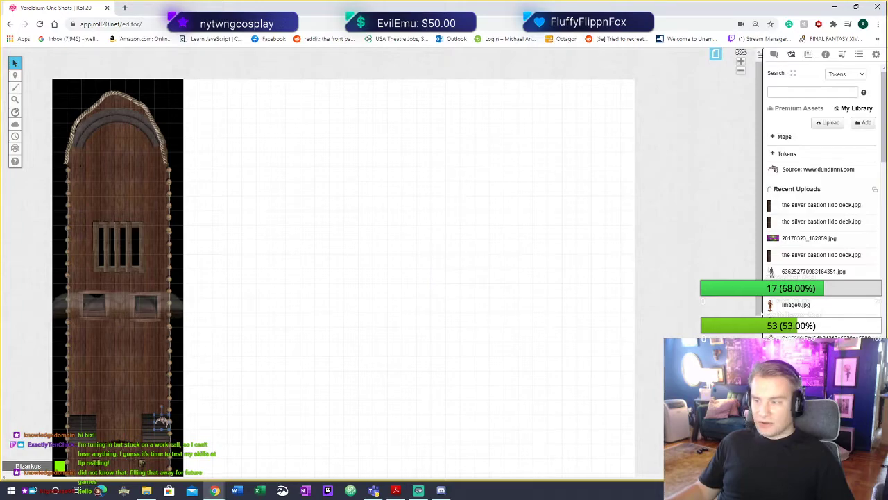
pyautogui.scroll(-3, 309, 340)
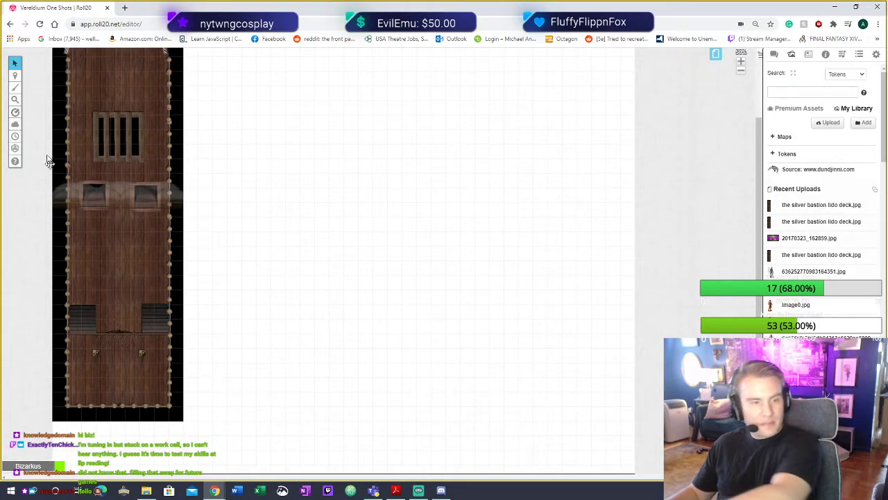
# Add the silver bastion crew deck.jpg to the page and position it about 2 grid cells beside the lido deck, level with its bow
pyautogui.moveTo(17, 78)
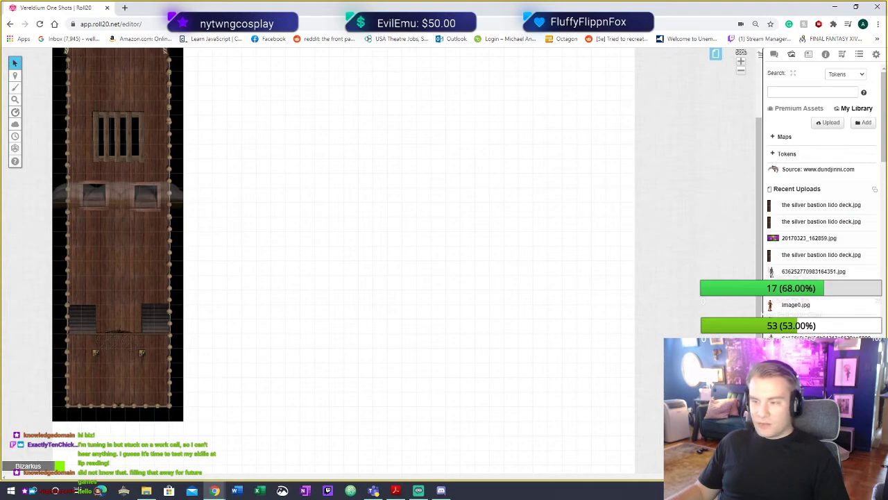
pyautogui.moveTo(887, 250); pyautogui.dragTo(477, 248)
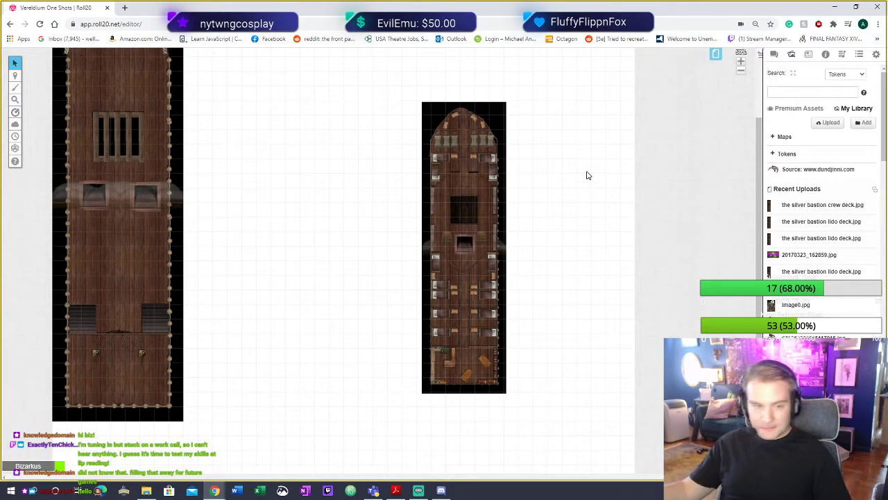
pyautogui.moveTo(479, 245); pyautogui.dragTo(292, 181)
pyautogui.scroll(3, 331, 238)
pyautogui.moveTo(303, 278); pyautogui.dragTo(279, 225)
pyautogui.scroll(-3, 291, 313)
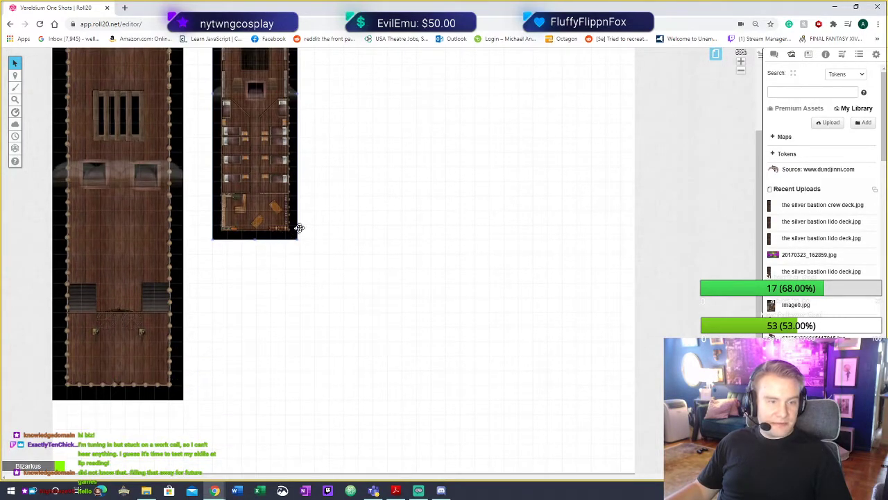
# Enlarge the crew deck image to about 9 grid cells wide and compare its grid alignment with the lido deck
pyautogui.moveTo(297, 240); pyautogui.dragTo(352, 393)
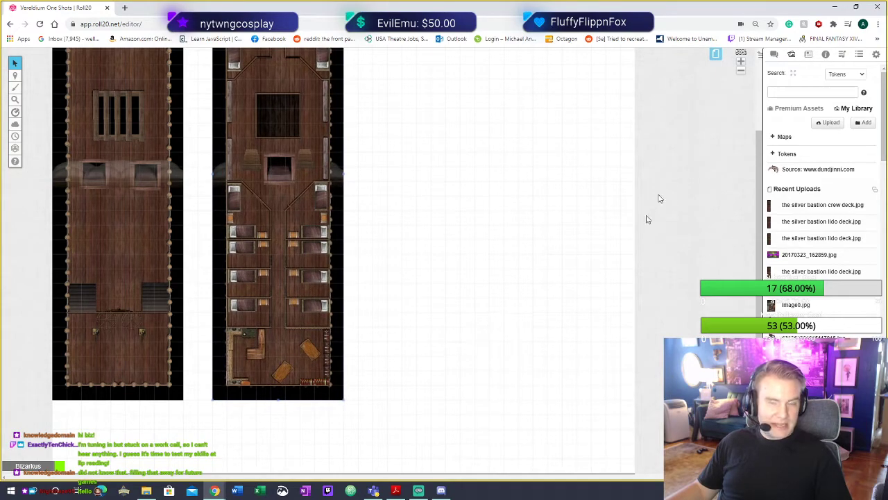
pyautogui.click(741, 61)
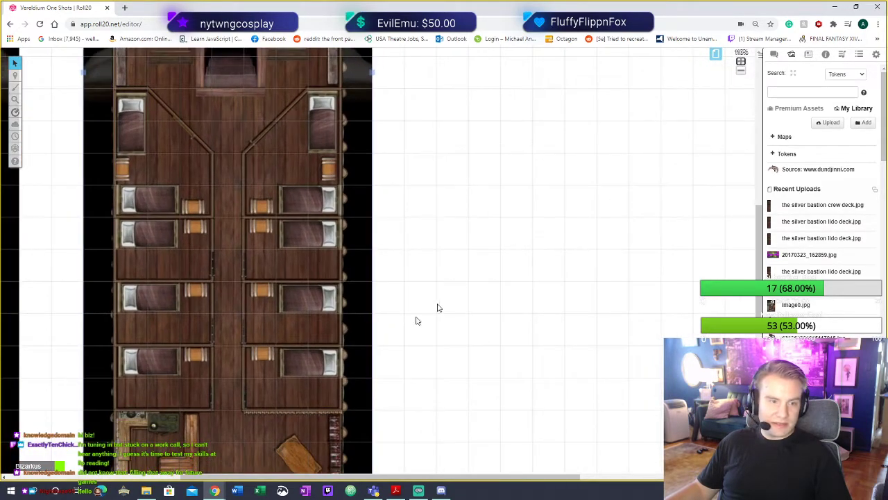
pyautogui.hscroll(-2, 495, 278)
pyautogui.scroll(3, 532, 262)
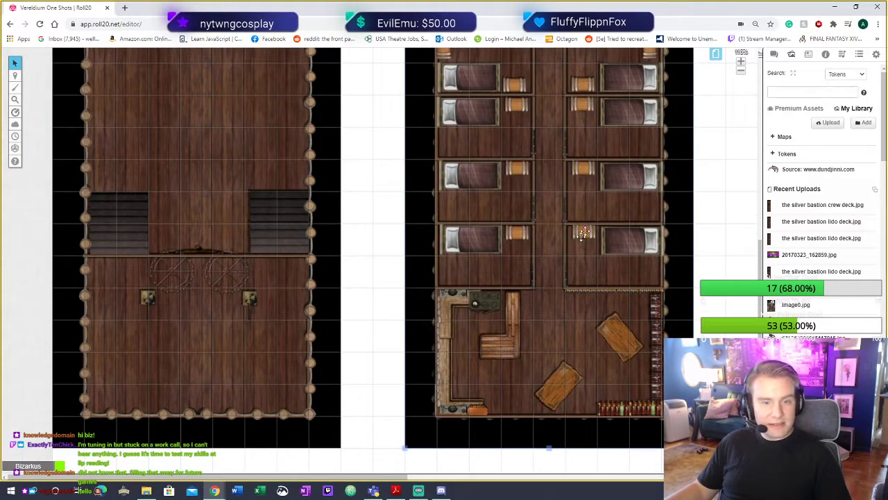
pyautogui.scroll(6, 592, 220)
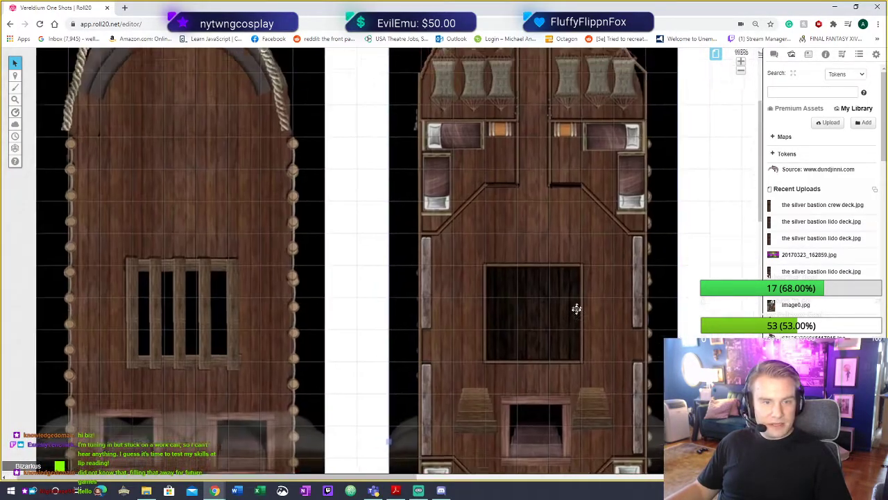
pyautogui.scroll(-6, 560, 317)
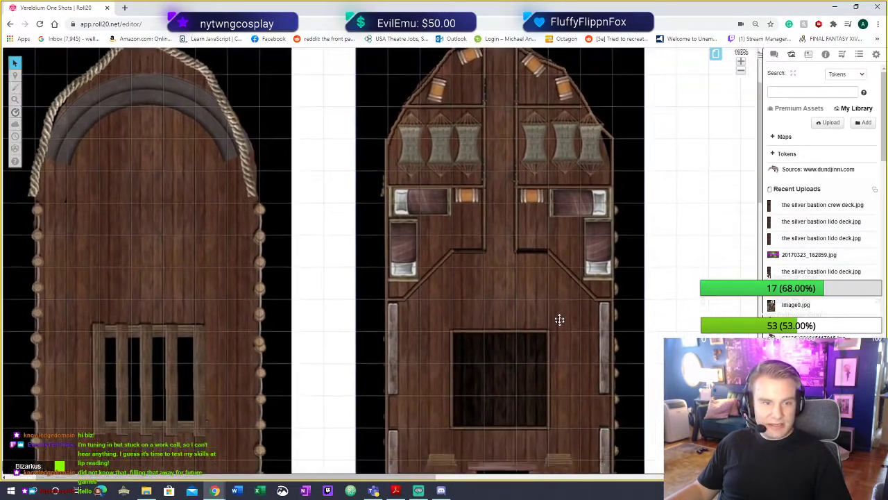
pyautogui.scroll(-8, 590, 183)
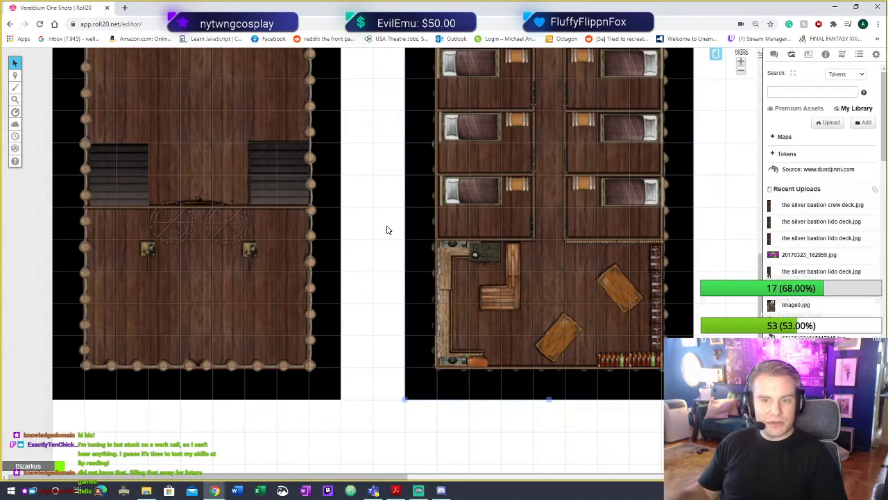
pyautogui.scroll(6, 387, 230)
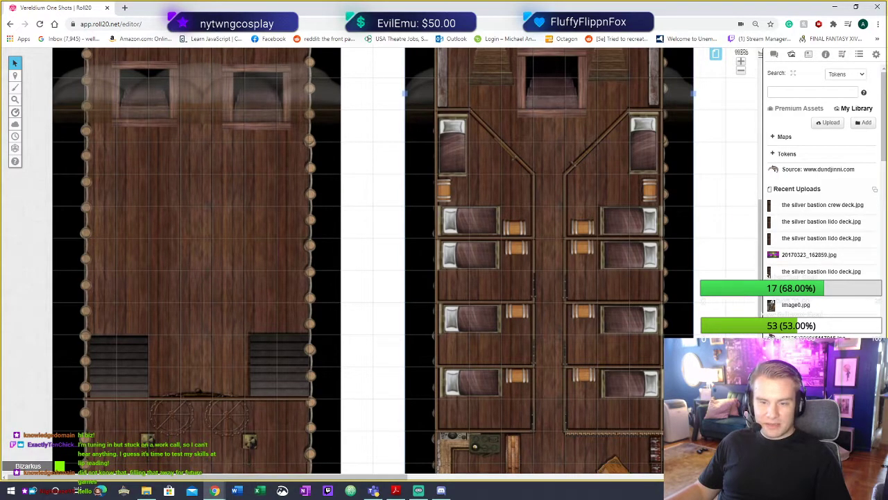
# Try the image0.jpg character from the recent uploads in the gap between the two decks and delete it
pyautogui.hotkey('ctrl', 'a')
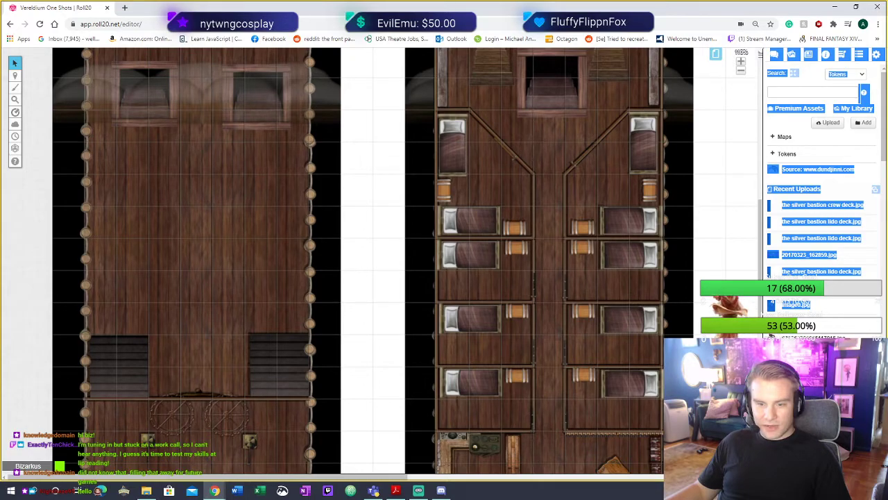
pyautogui.click(875, 189)
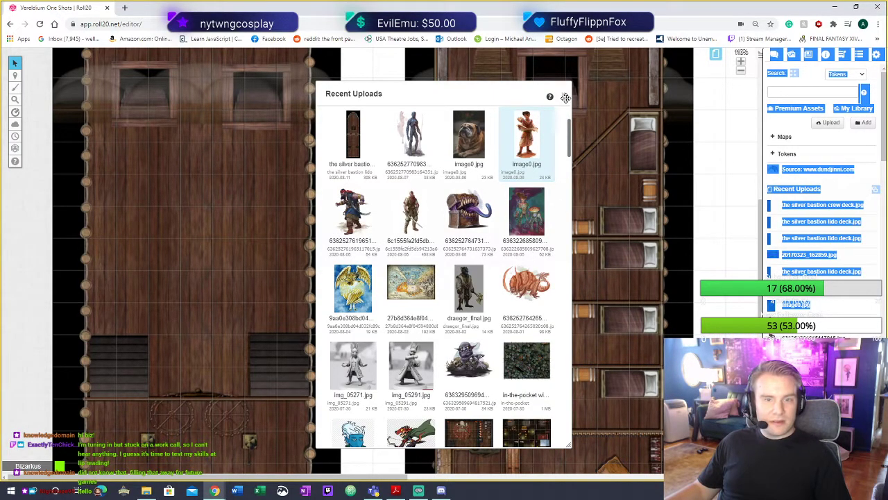
pyautogui.click(565, 97)
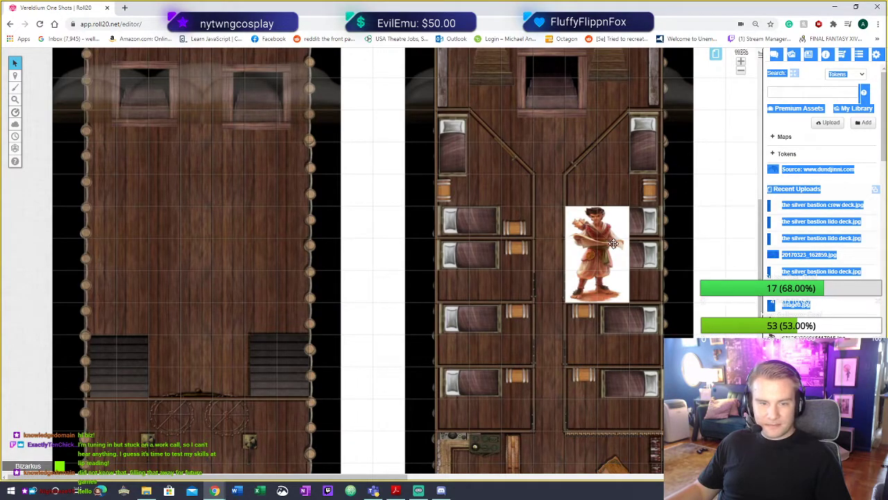
pyautogui.moveTo(589, 248); pyautogui.dragTo(365, 248)
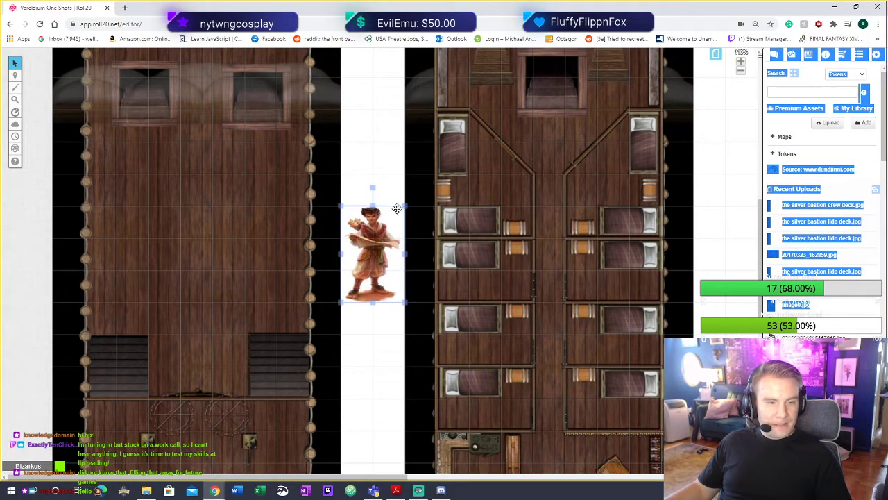
pyautogui.moveTo(404, 204); pyautogui.dragTo(357, 257)
pyautogui.press('Delete')
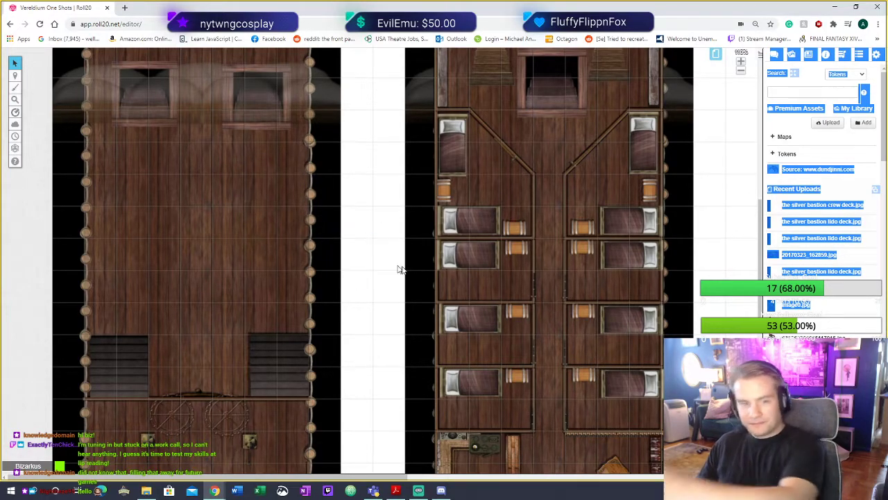
# Add another copy of the silver bastion lido deck.jpg to the free area beyond the crew deck and return to the chat
pyautogui.scroll(-4, 715, 258)
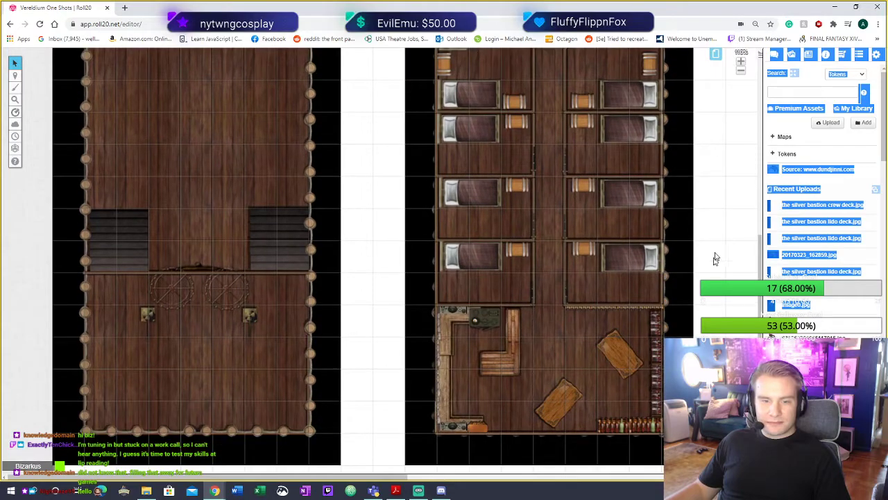
pyautogui.click(740, 70)
pyautogui.click(741, 70)
pyautogui.moveTo(690, 194); pyautogui.dragTo(639, 240)
pyautogui.moveTo(812, 238); pyautogui.dragTo(712, 295)
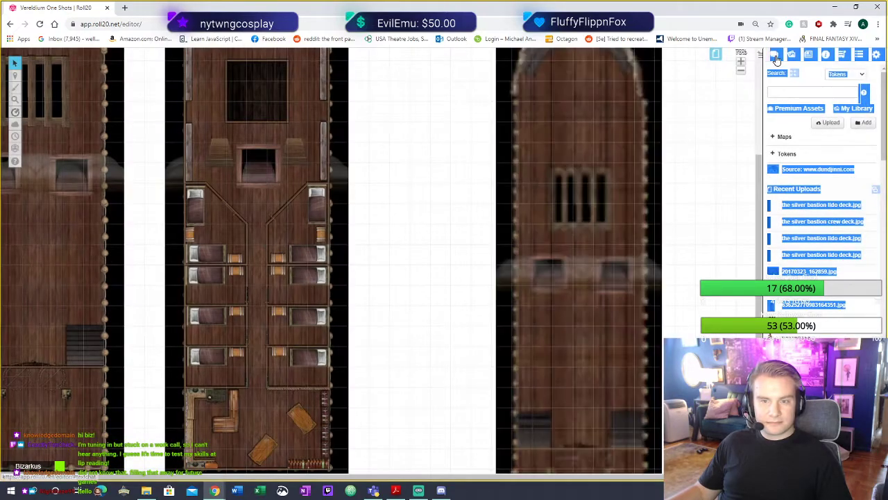
pyautogui.click(774, 58)
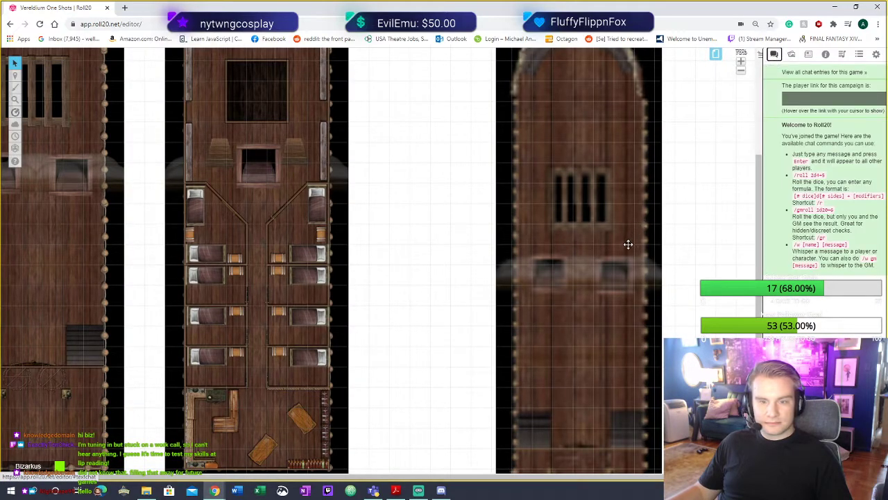
# Move the second lido deck copy to about 1 grid cell beside the crew deck, level with the page's upper edge
pyautogui.moveTo(629, 244); pyautogui.dragTo(501, 245)
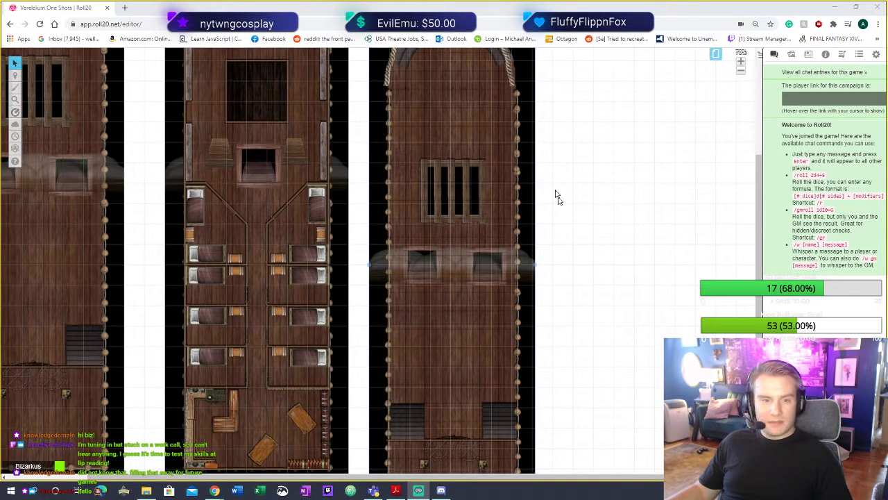
pyautogui.scroll(4, 451, 209)
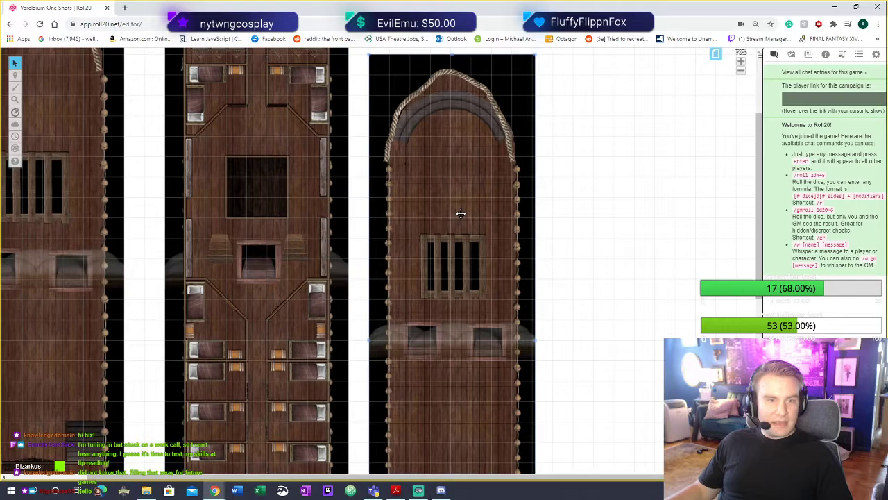
pyautogui.moveTo(431, 246); pyautogui.dragTo(438, 177)
pyautogui.scroll(2, 614, 135)
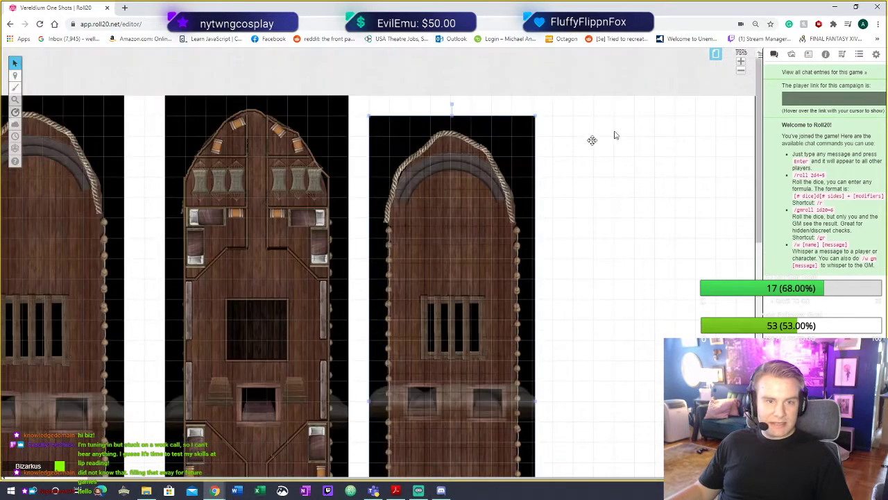
pyautogui.click(741, 70)
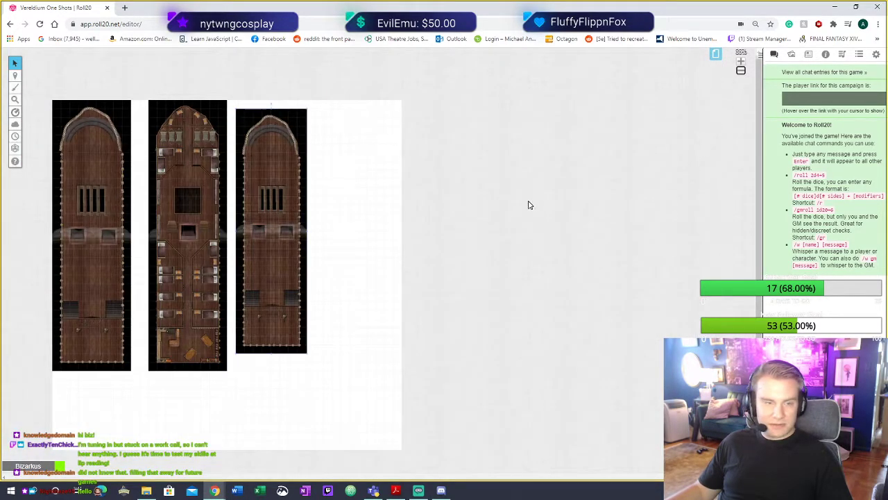
pyautogui.moveTo(278, 224); pyautogui.dragTo(279, 217)
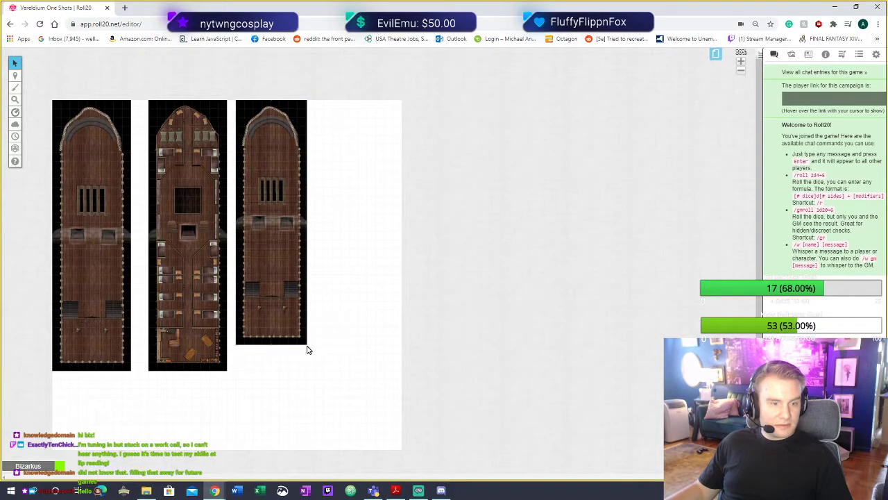
# Enlarge the second lido deck to about 9 grid cells wide and shift it to 2 cells from the crew deck
pyautogui.moveTo(307, 345); pyautogui.dragTo(313, 373)
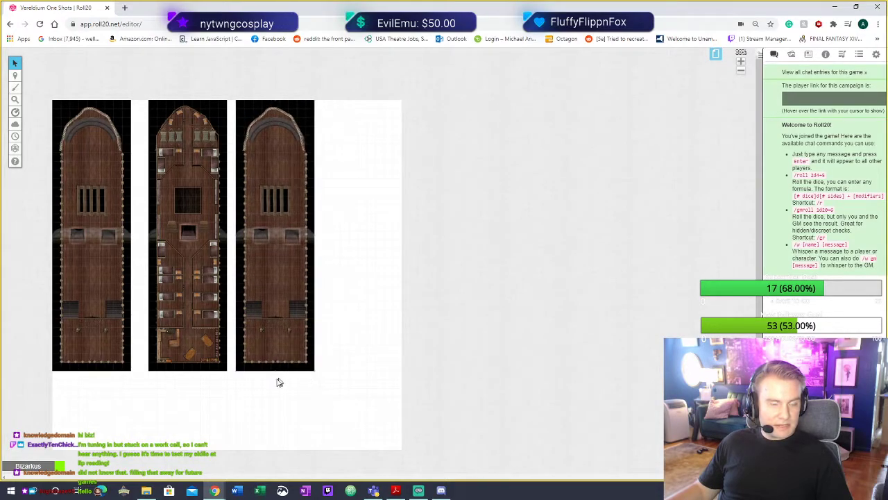
pyautogui.moveTo(283, 306); pyautogui.dragTo(289, 306)
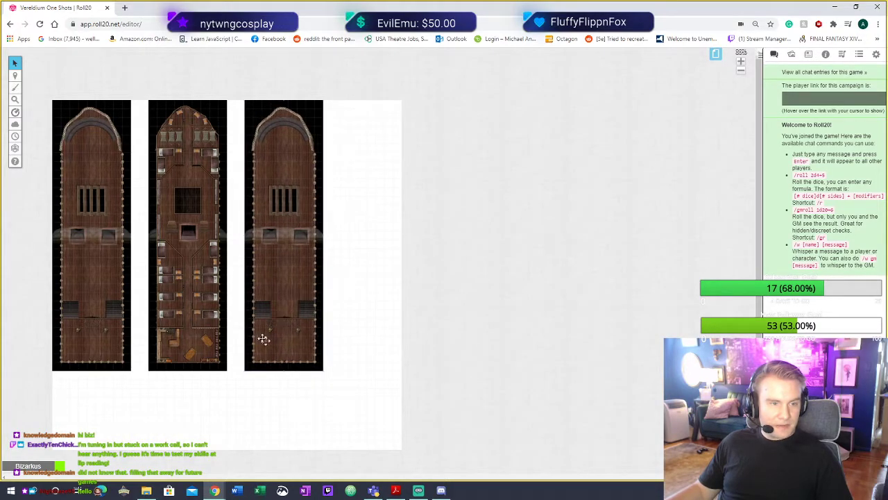
pyautogui.scroll(-1, 374, 349)
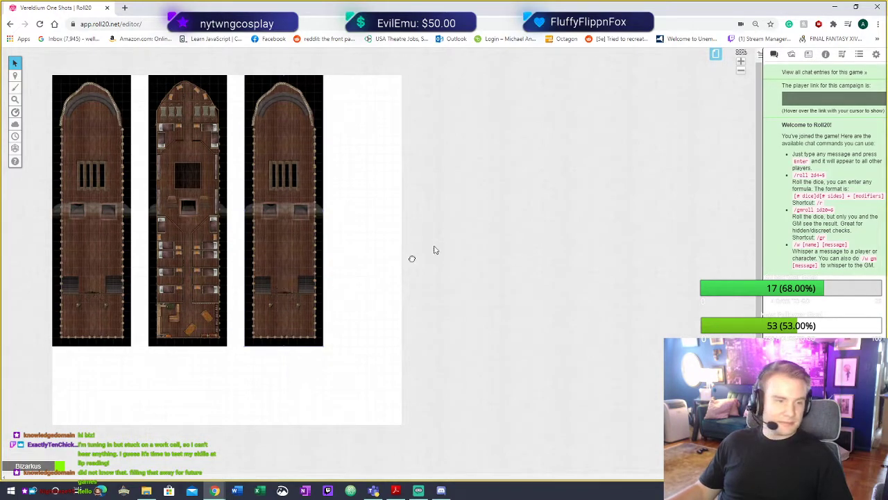
# Spread the decks apart, with about 4 grid cells before the crew deck and 5 between it and the second lido deck
pyautogui.click(742, 63)
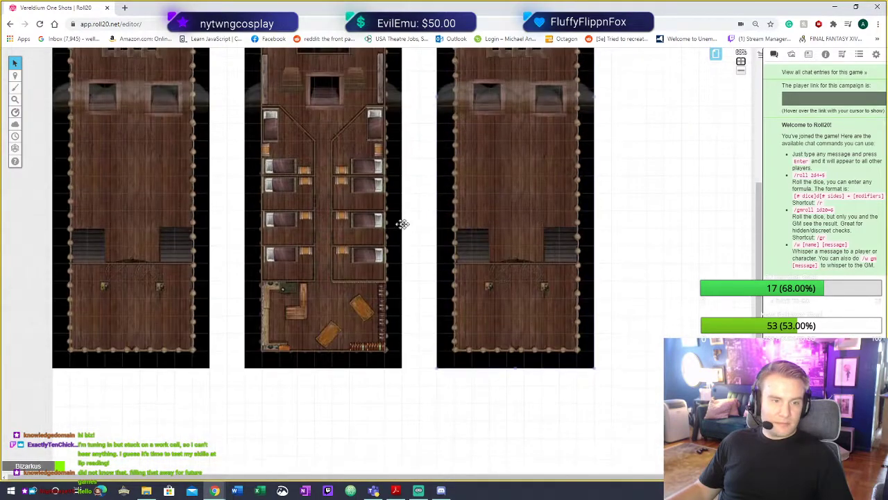
pyautogui.scroll(1, 448, 257)
pyautogui.moveTo(485, 227); pyautogui.dragTo(525, 229)
pyautogui.moveTo(350, 257); pyautogui.dragTo(436, 253)
pyautogui.moveTo(549, 242); pyautogui.dragTo(583, 242)
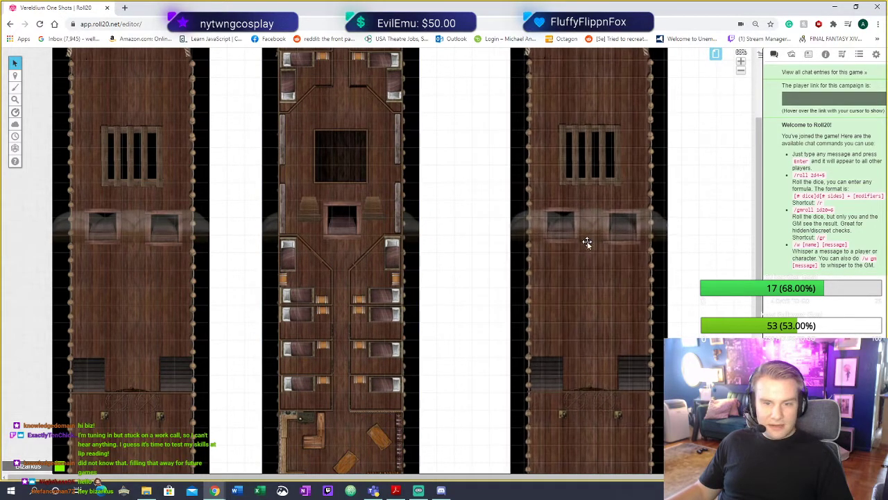
pyautogui.moveTo(367, 243); pyautogui.dragTo(386, 246)
pyautogui.moveTo(562, 237); pyautogui.dragTo(603, 243)
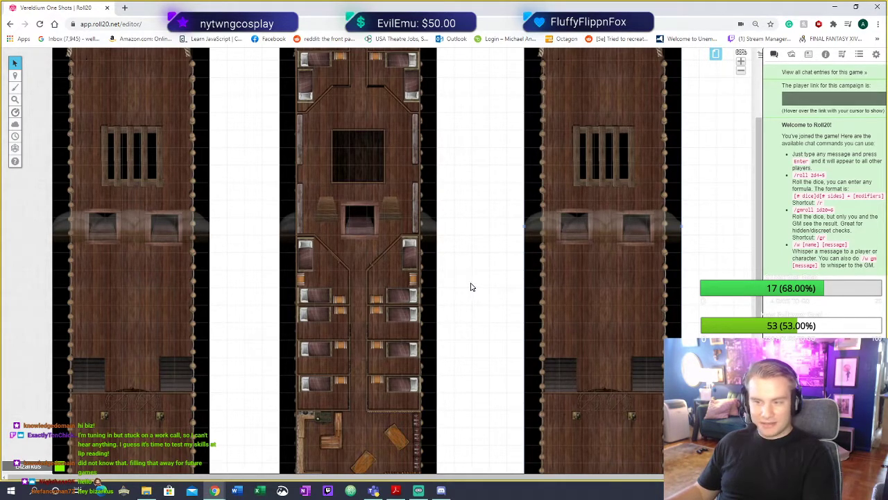
# Try the white-haired character portrait from the recent uploads in the gap between the crew deck and the second lido deck
pyautogui.scroll(5, 471, 286)
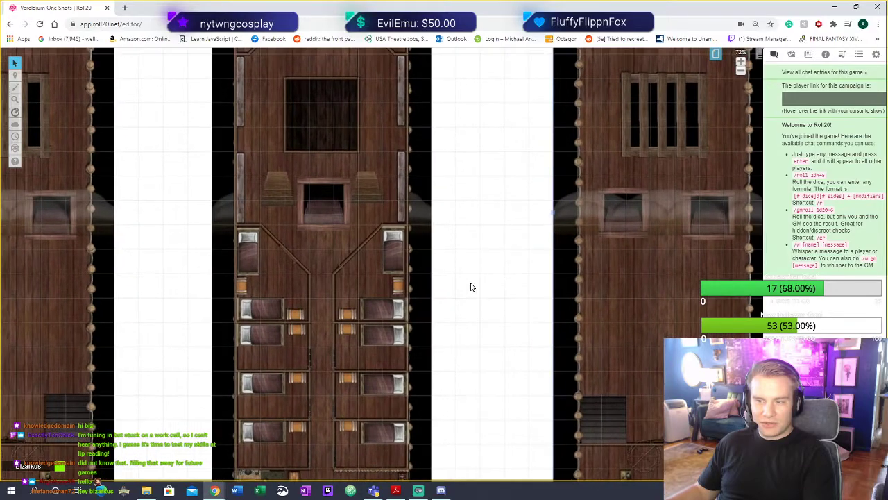
pyautogui.scroll(5, 470, 286)
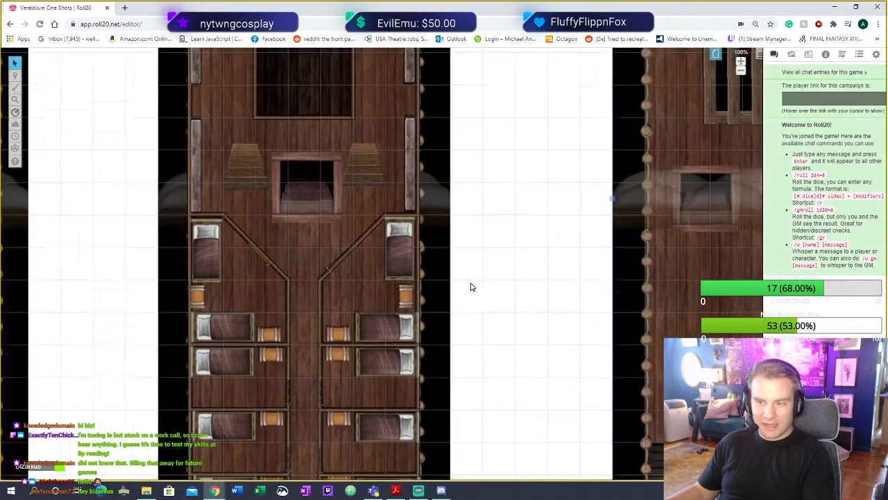
pyautogui.moveTo(317, 258); pyautogui.dragTo(362, 236)
pyautogui.scroll(1, 399, 273)
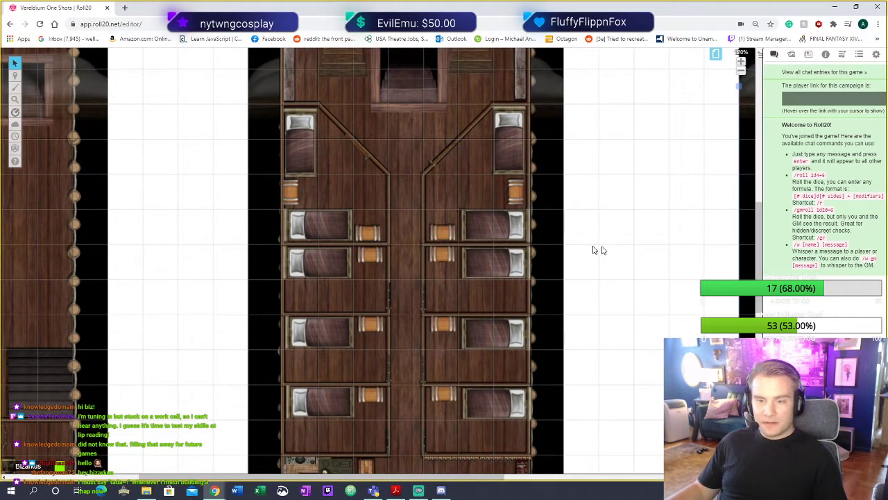
pyautogui.click(792, 54)
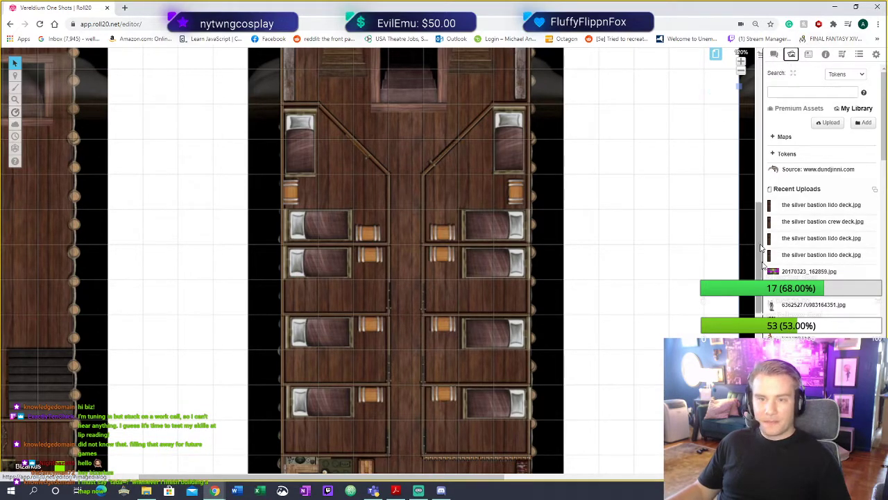
pyautogui.scroll(-1, 803, 229)
pyautogui.scroll(-10, 803, 230)
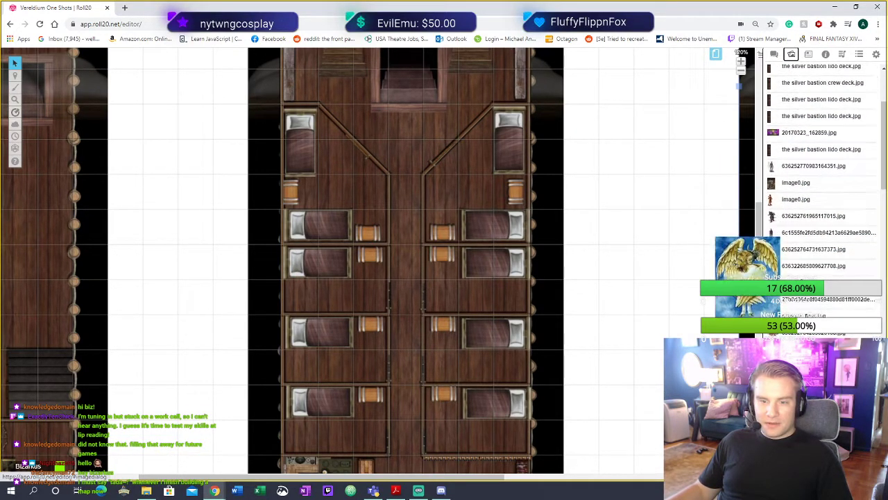
pyautogui.moveTo(819, 306)
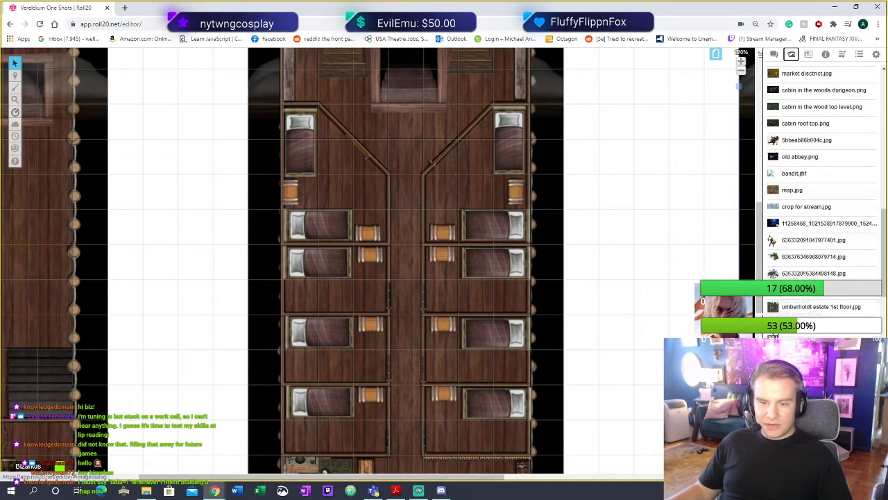
pyautogui.moveTo(819, 306); pyautogui.dragTo(598, 300)
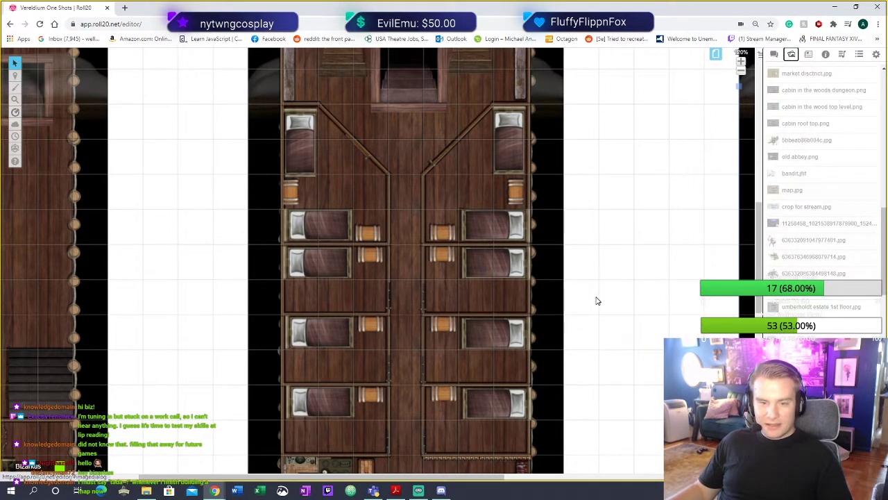
pyautogui.moveTo(665, 322); pyautogui.dragTo(647, 294)
# Check the Objects & Tokens layer, return to Map & Background and delete the white-haired character portrait
pyautogui.moveTo(15, 75)
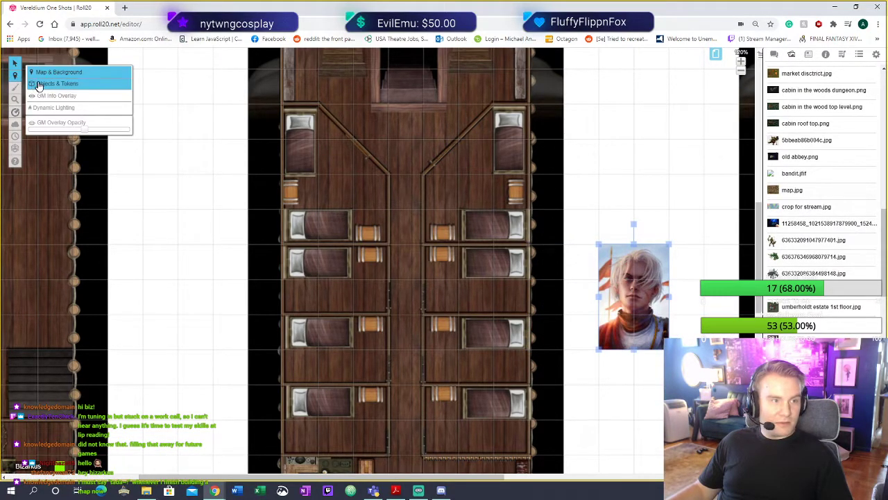
pyautogui.click(47, 84)
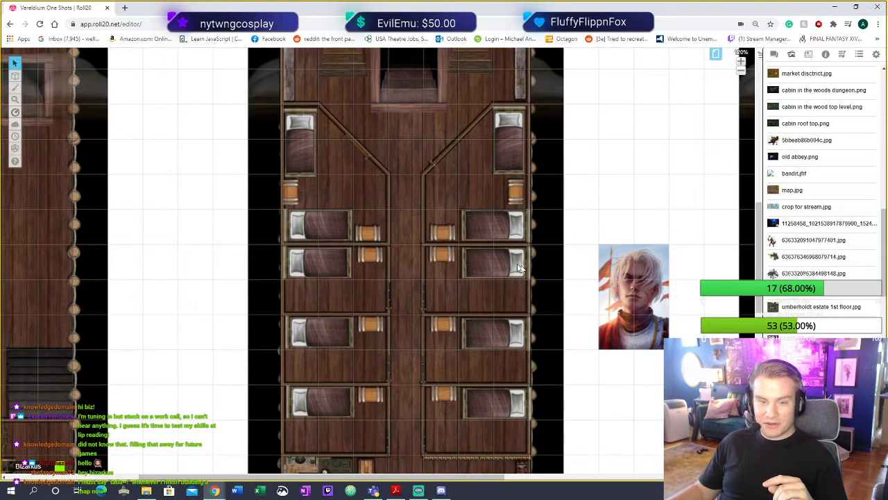
pyautogui.moveTo(14, 75)
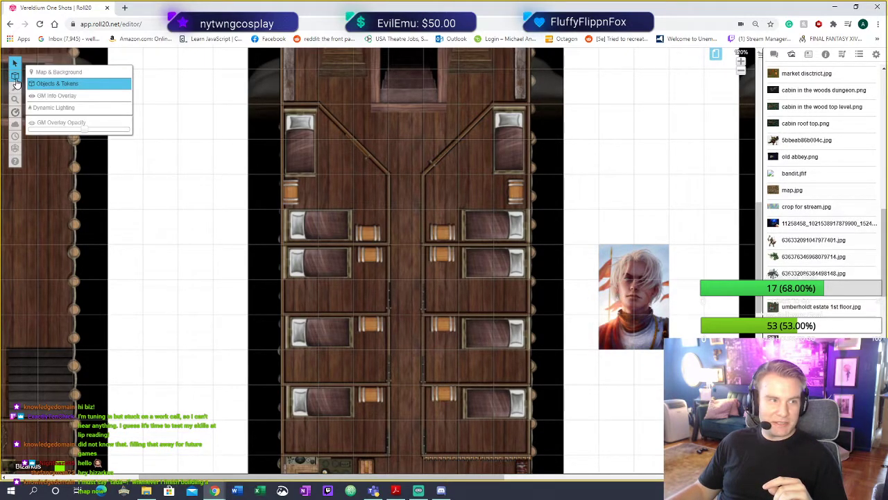
pyautogui.click(47, 70)
pyautogui.click(628, 287)
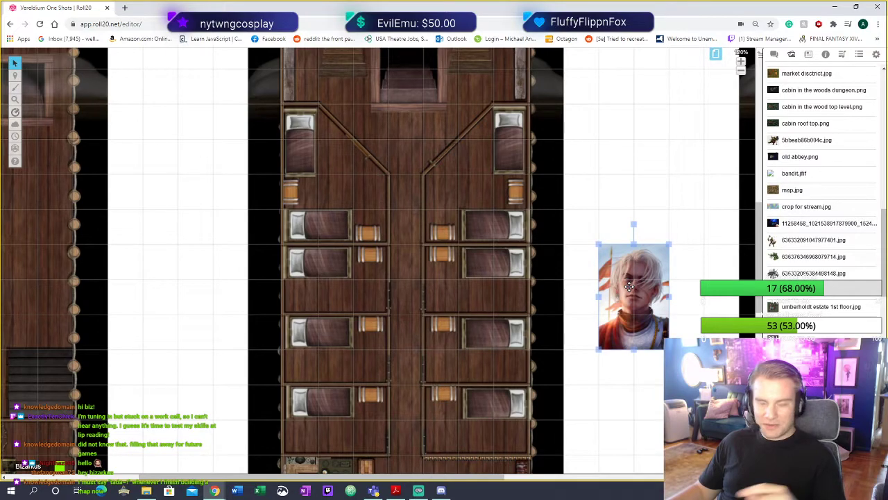
pyautogui.press('Delete')
# Switch to the Objects & Tokens layer and place the white-haired character token at the forward end of the crew deck's corridor
pyautogui.moveTo(14, 75)
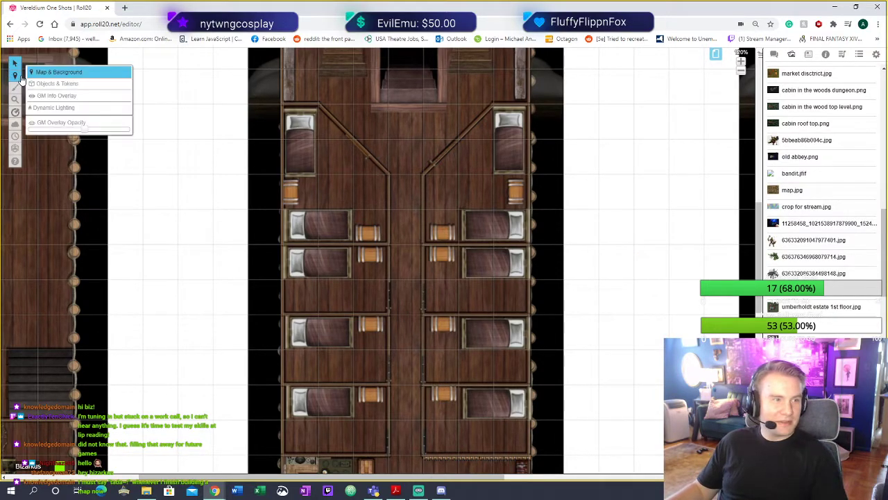
pyautogui.click(39, 84)
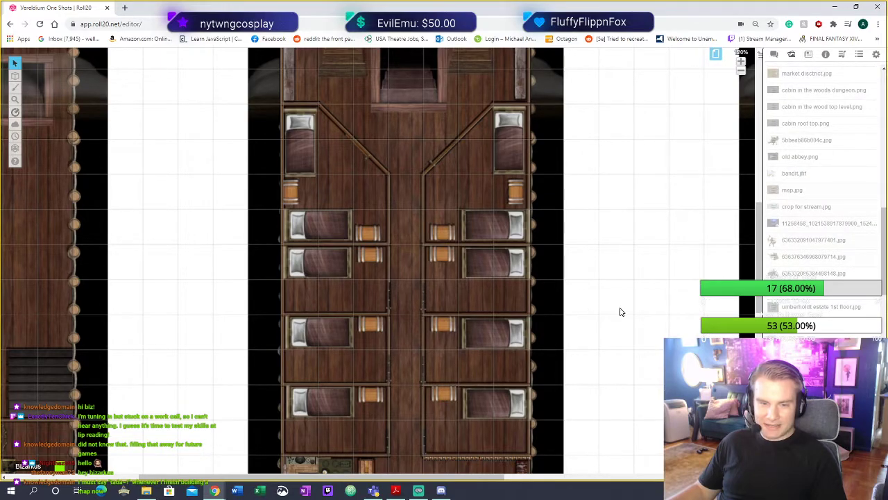
pyautogui.moveTo(621, 311); pyautogui.dragTo(450, 196)
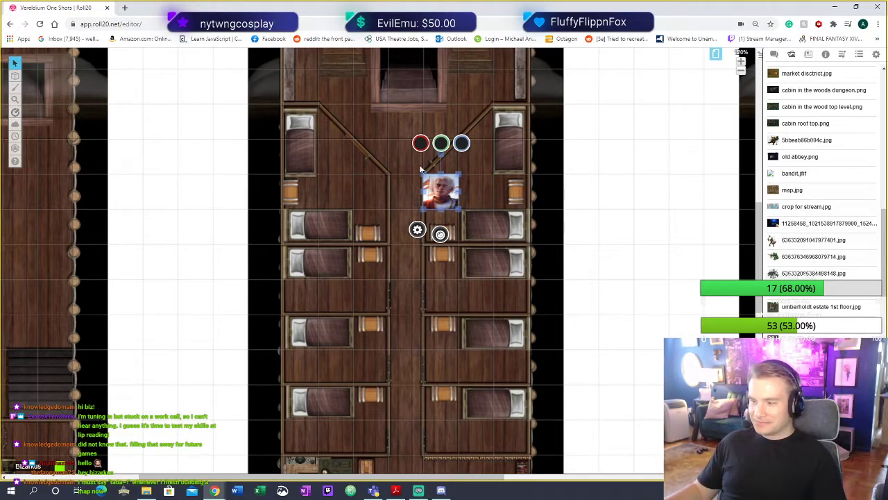
pyautogui.hotkey('ctrl', 'c')
pyautogui.hotkey('ctrl', 'v')
pyautogui.moveTo(390, 147); pyautogui.dragTo(409, 162)
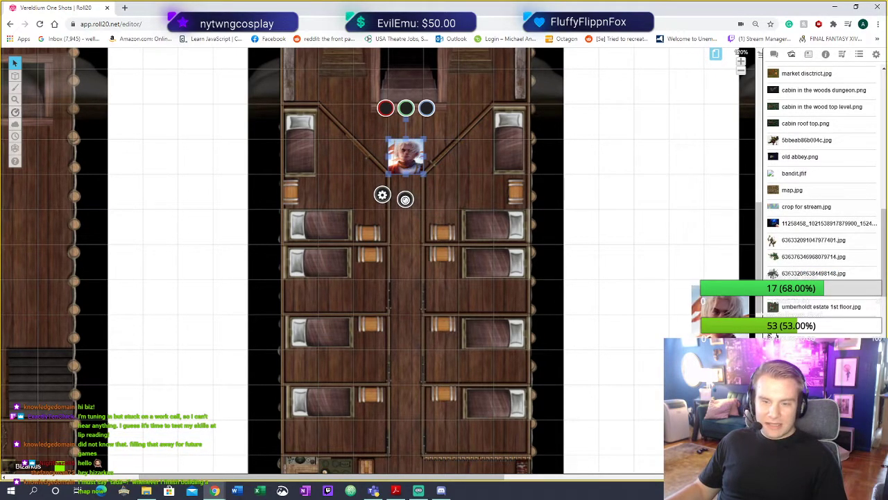
# Add the red reptilian creature token from the recent uploads and place it on the first horizontal bunk of the crew deck
pyautogui.scroll(-3, 822, 201)
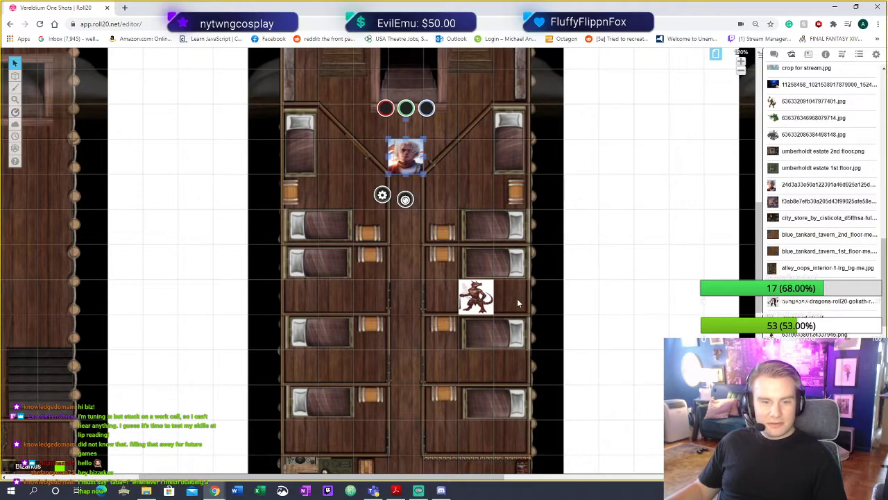
pyautogui.moveTo(486, 285); pyautogui.dragTo(490, 238)
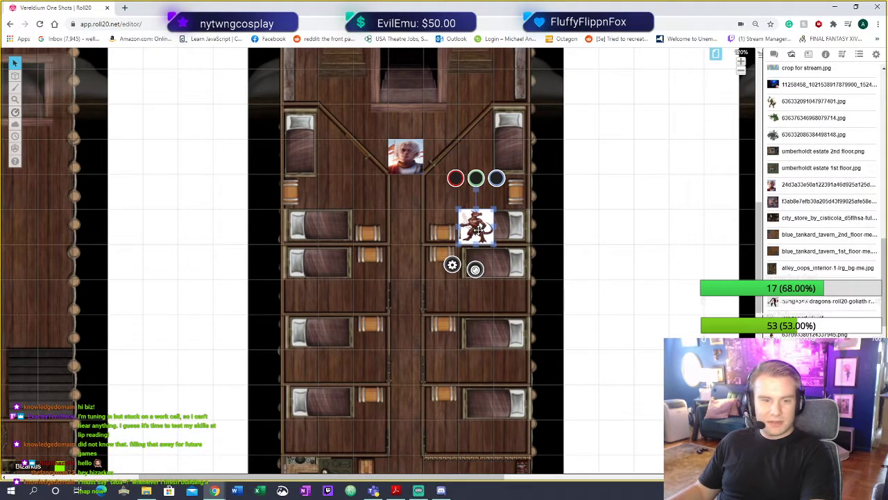
# Copy the red reptilian creature token and place one duplicate on each of the two vertical bunks flanking the corridor entrance
pyautogui.rightClick(477, 231)
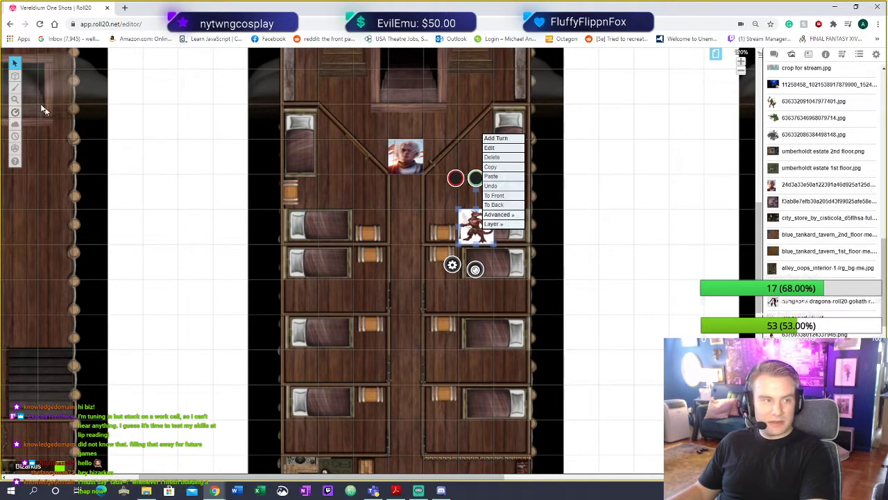
pyautogui.moveTo(16, 66)
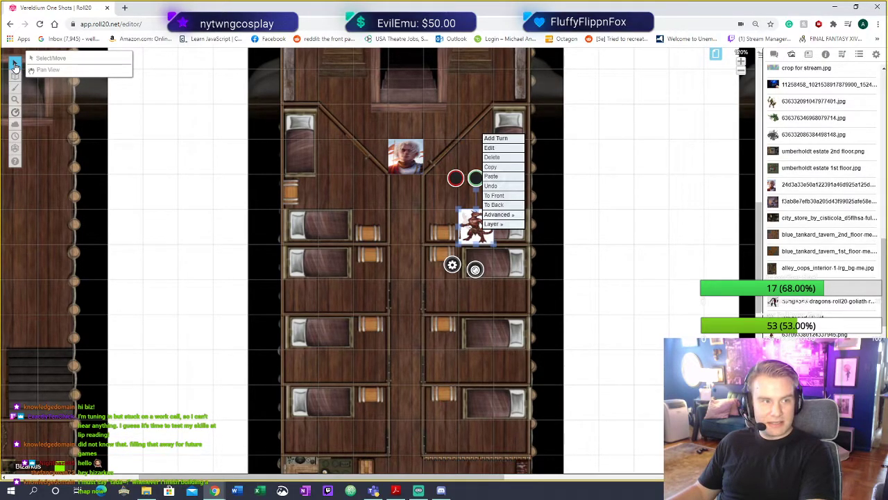
pyautogui.click(514, 177)
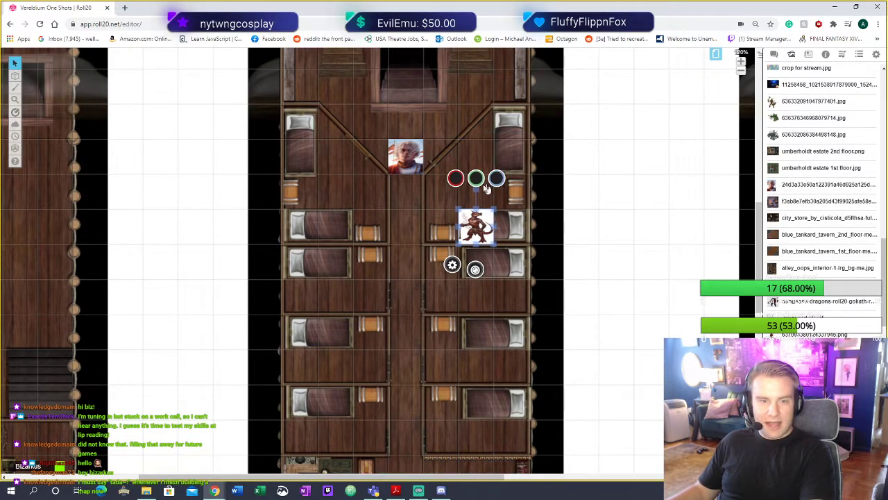
pyautogui.rightClick(483, 151)
pyautogui.click(496, 100)
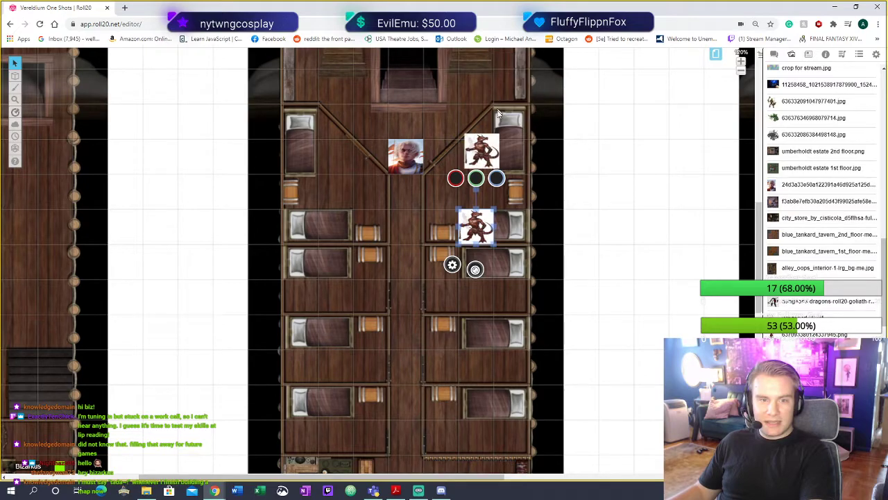
pyautogui.moveTo(493, 152); pyautogui.dragTo(522, 157)
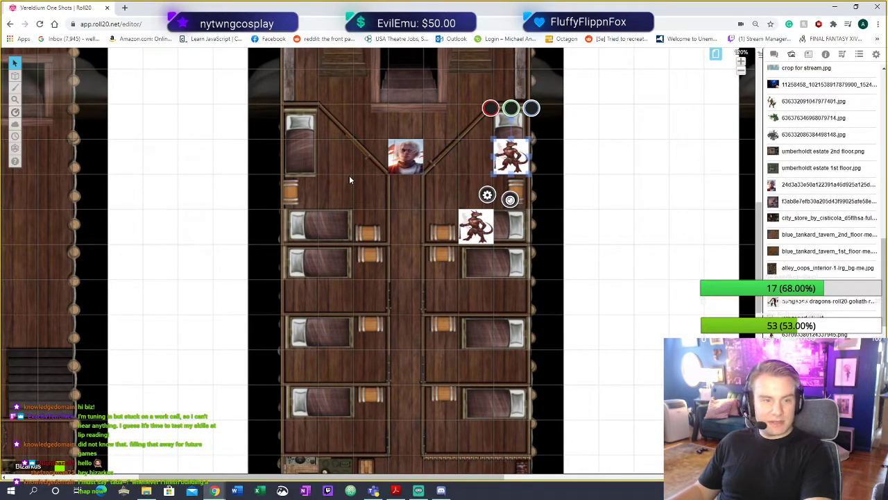
pyautogui.click(333, 201)
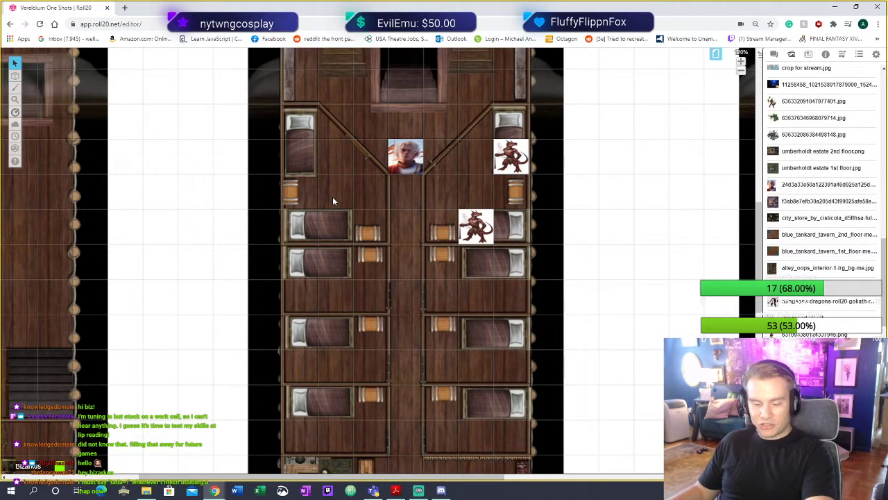
pyautogui.moveTo(335, 201); pyautogui.dragTo(304, 159)
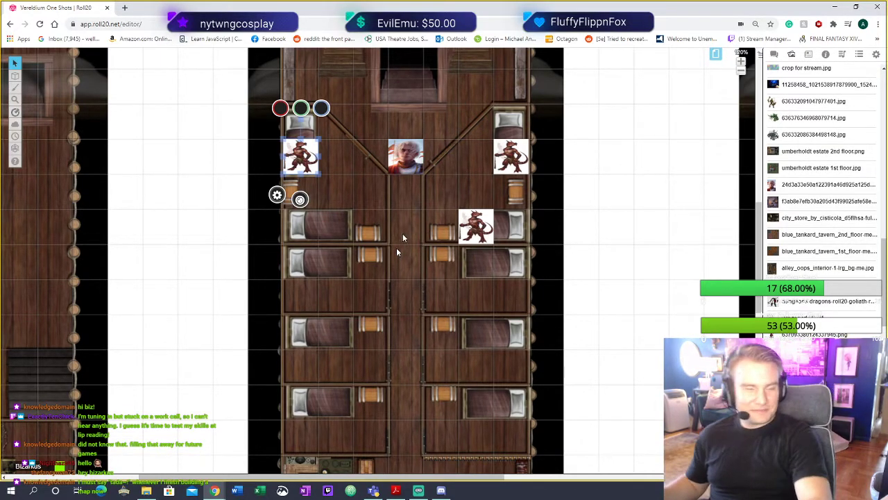
# Place another copy of the red reptilian creature token on the first horizontal bunk across the corridor, leaving its token settings unedited
pyautogui.click(339, 221)
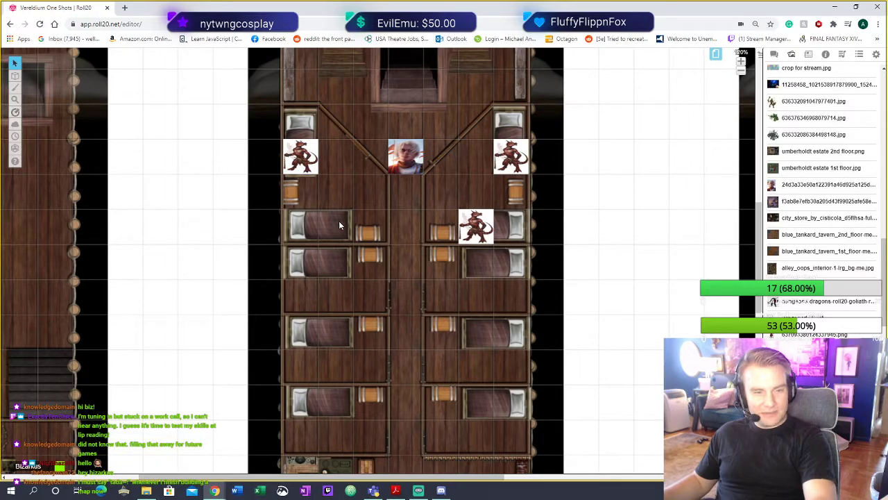
pyautogui.hotkey('ctrl', 'v')
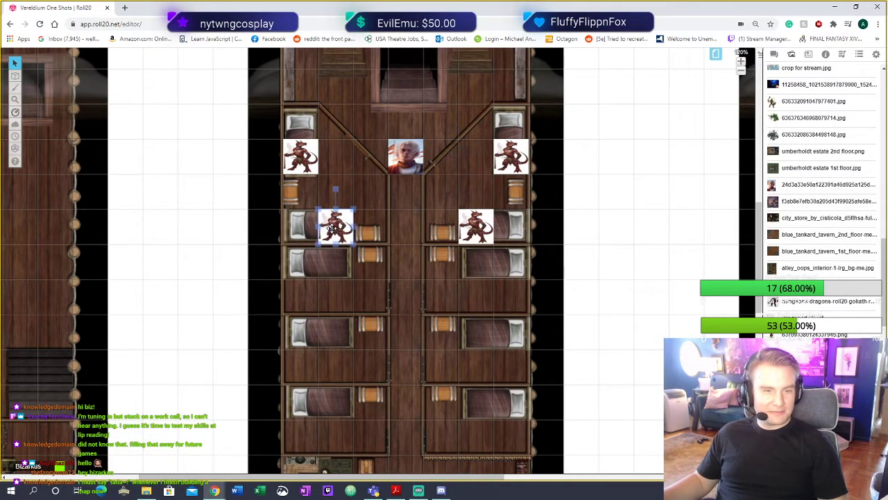
pyautogui.doubleClick(339, 222)
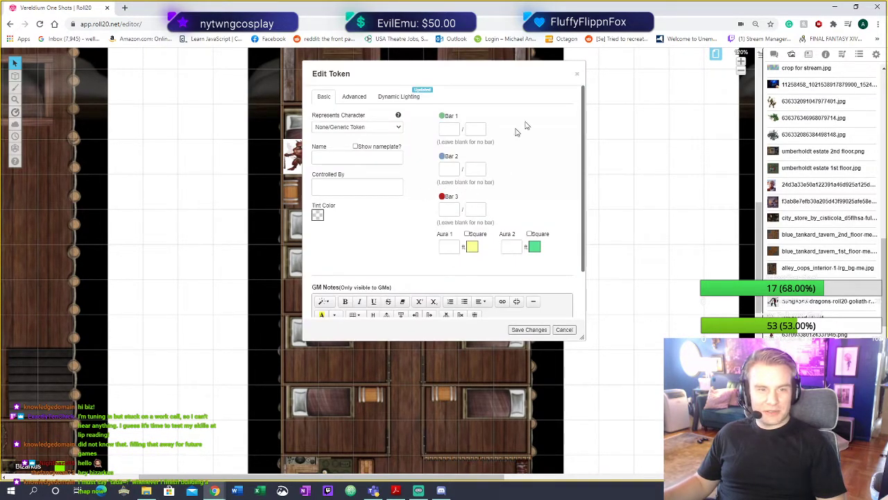
pyautogui.click(577, 74)
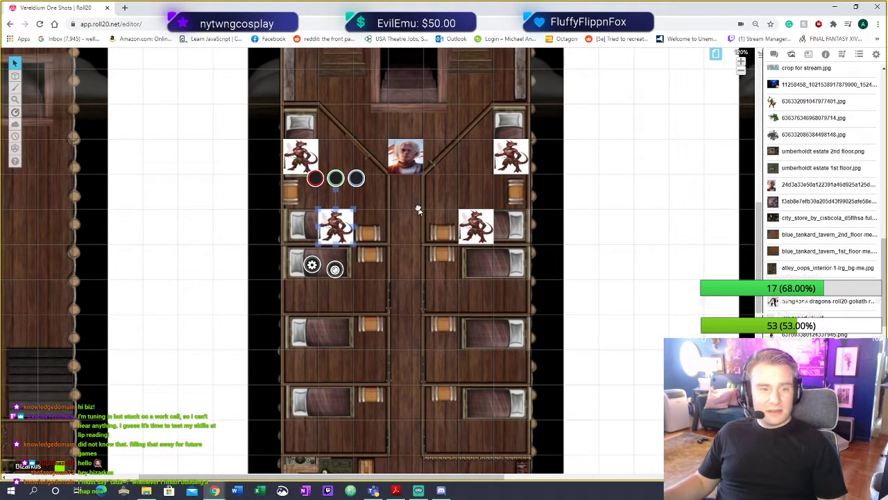
# Name the white-haired character token Faraz, show its nameplate and assign control of it to the individual player listed
pyautogui.moveTo(419, 210); pyautogui.dragTo(430, 286)
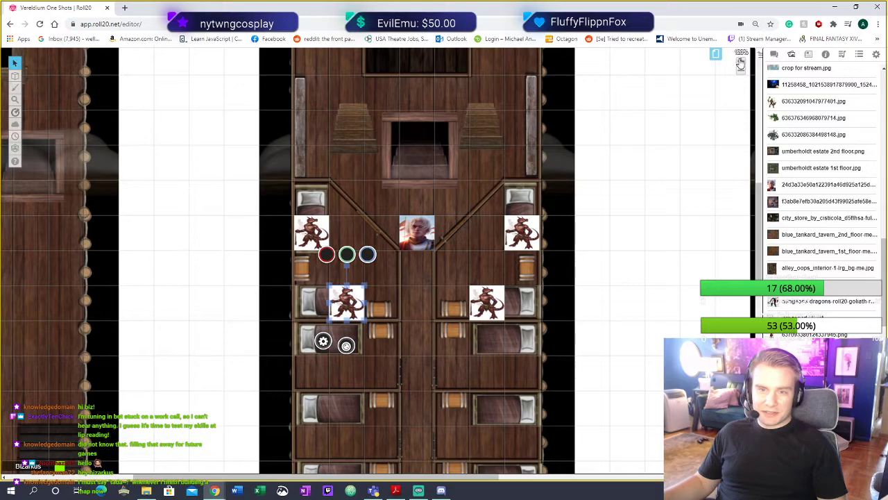
pyautogui.click(742, 61)
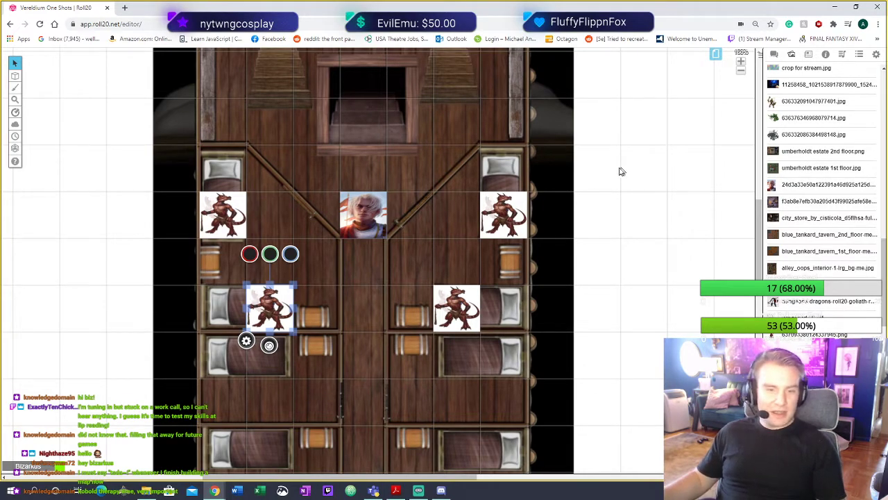
pyautogui.click(514, 221)
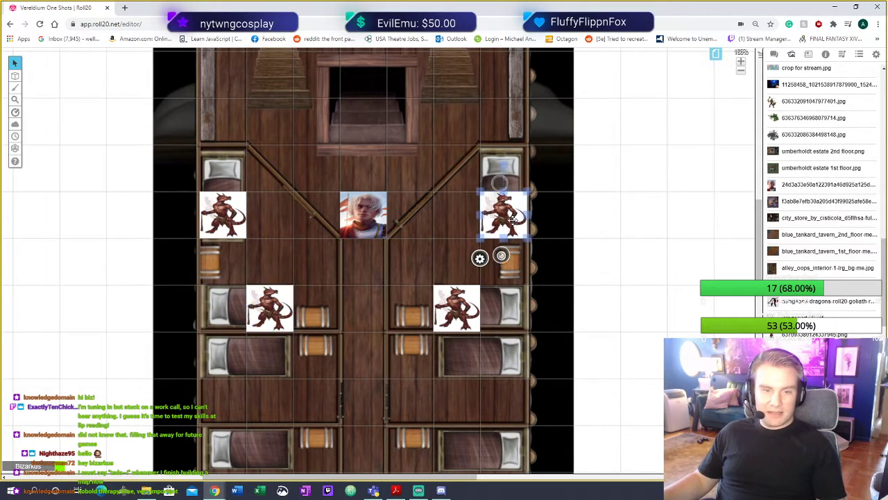
pyautogui.click(581, 266)
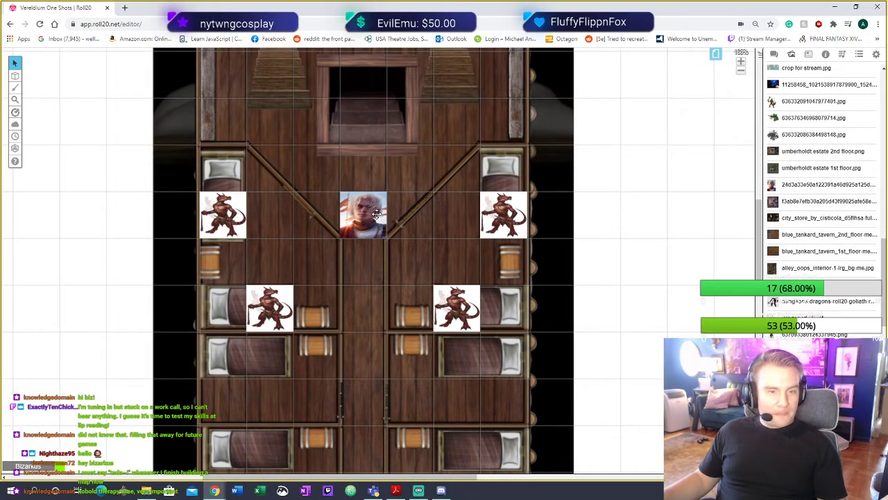
pyautogui.click(505, 220)
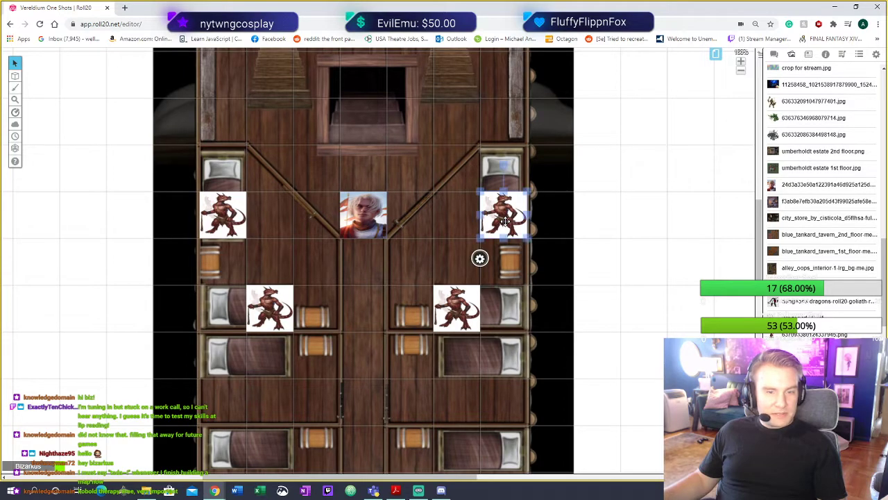
pyautogui.click(367, 214)
pyautogui.doubleClick(368, 216)
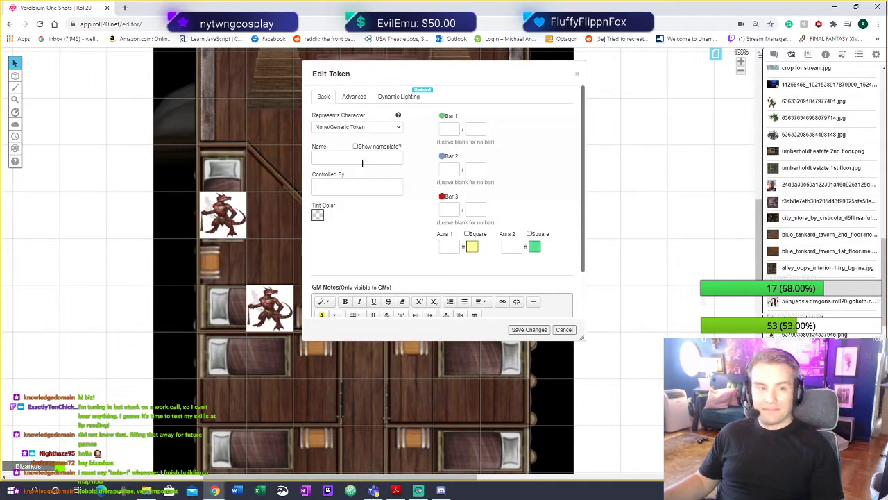
pyautogui.click(363, 160)
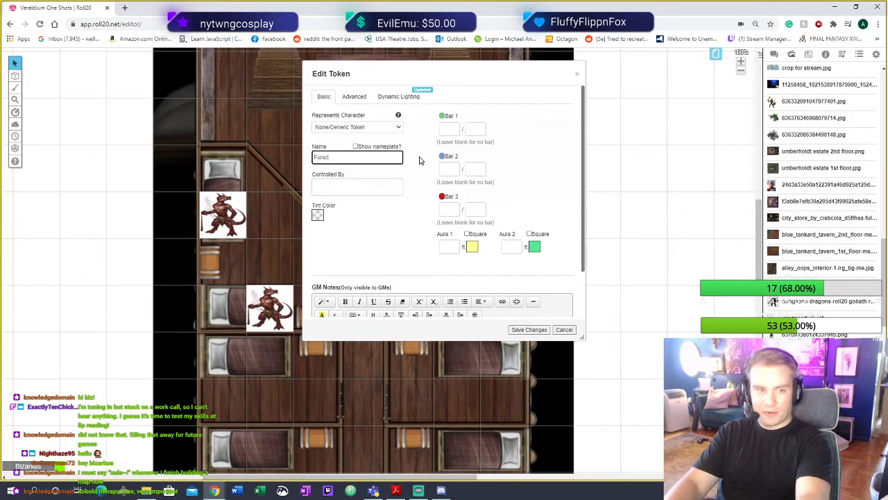
pyautogui.click(355, 147)
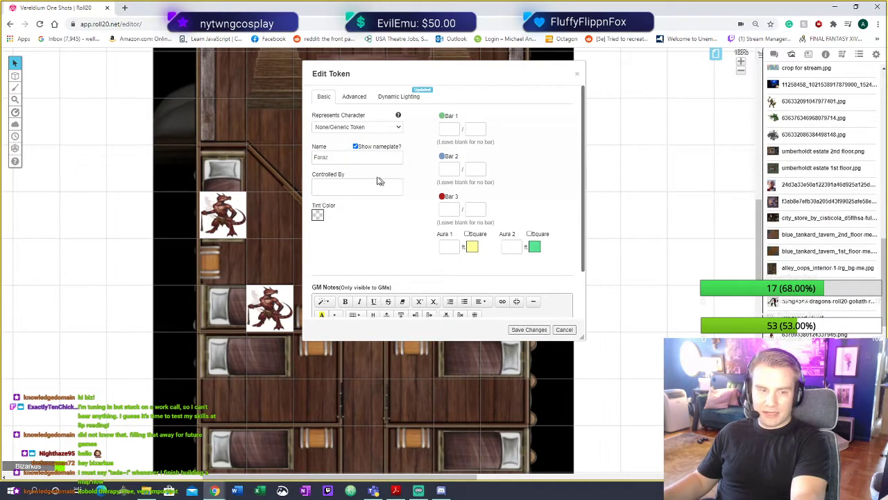
pyautogui.click(351, 187)
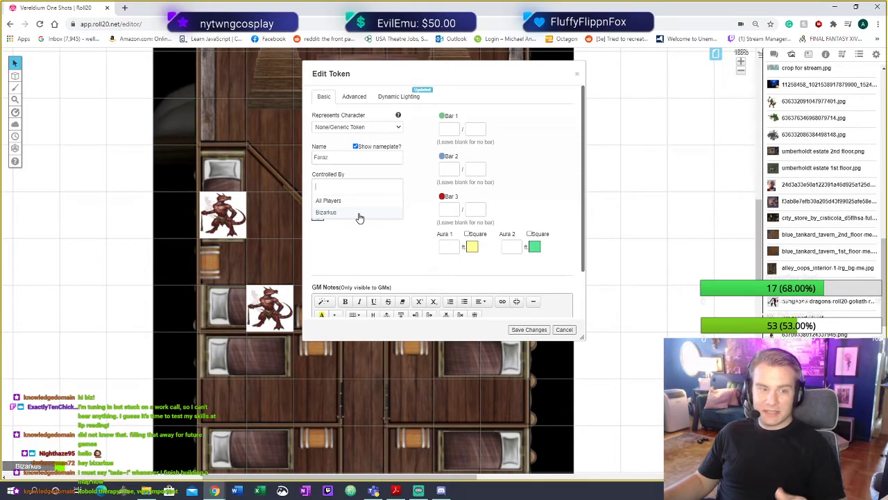
pyautogui.click(359, 216)
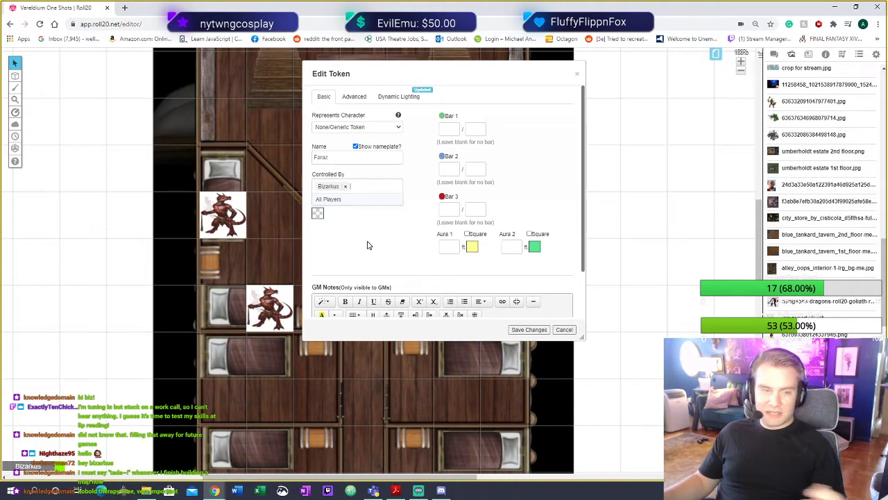
# Allow all players to see the Faraz token's name and save the token's settings
pyautogui.click(354, 97)
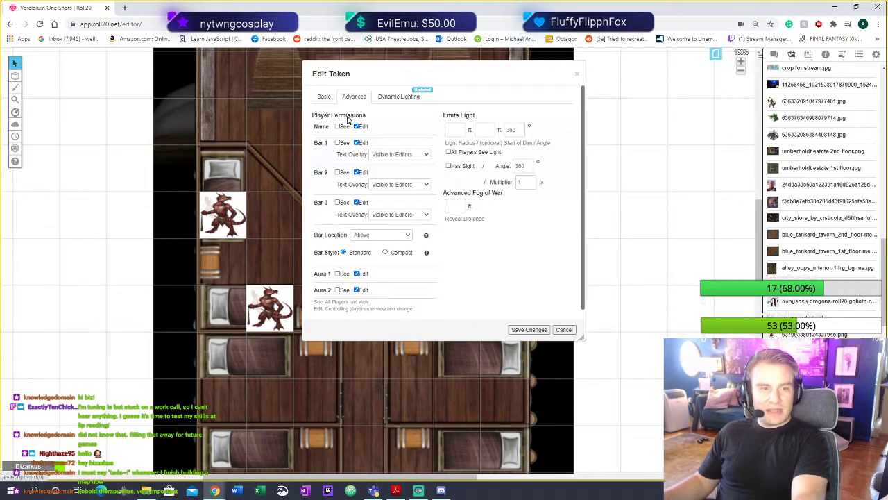
pyautogui.click(338, 127)
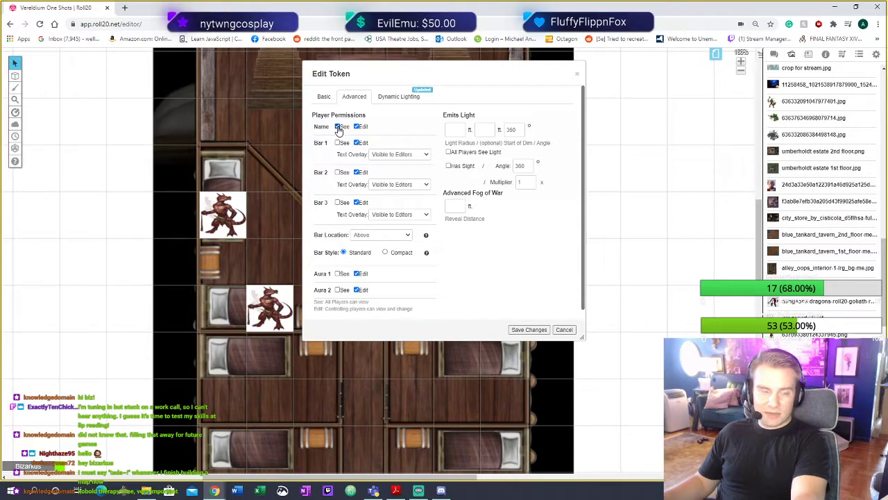
pyautogui.click(528, 329)
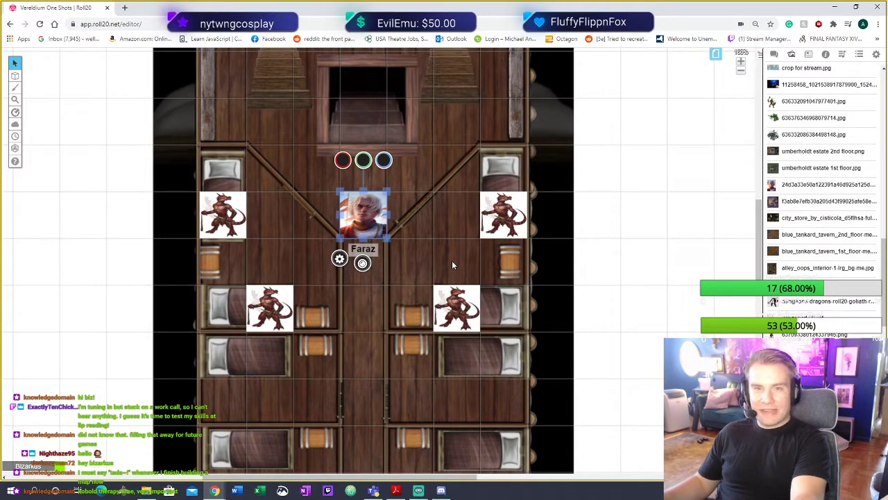
# Name the reptilian token on the first horizontal bunk on the starboard-side row "Chop - Chop" and show its nameplate
pyautogui.click(442, 305)
pyautogui.click(432, 352)
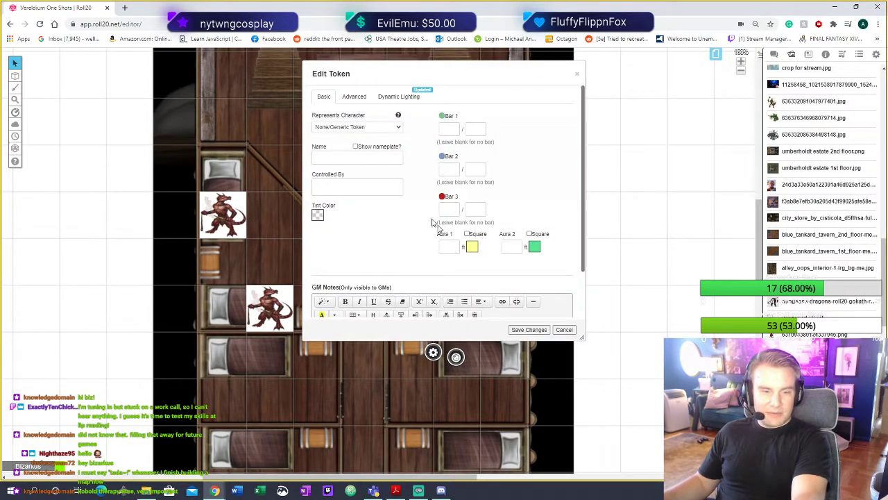
pyautogui.click(355, 148)
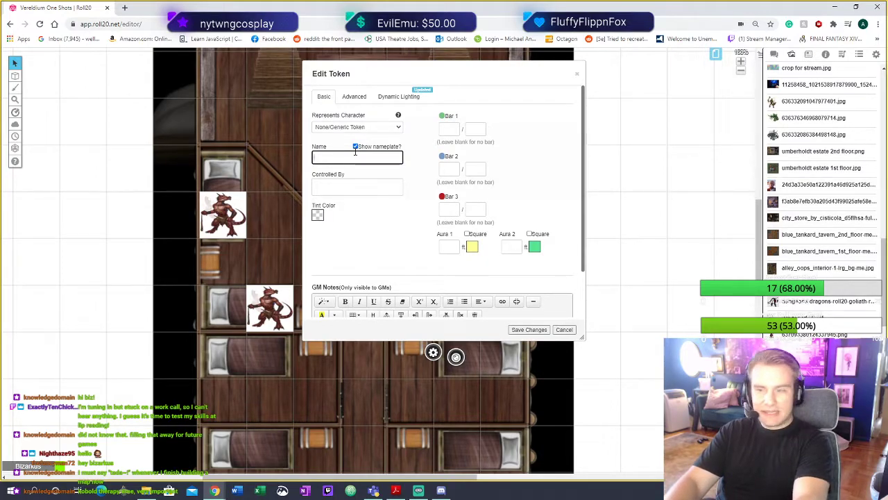
pyautogui.write('Ch')
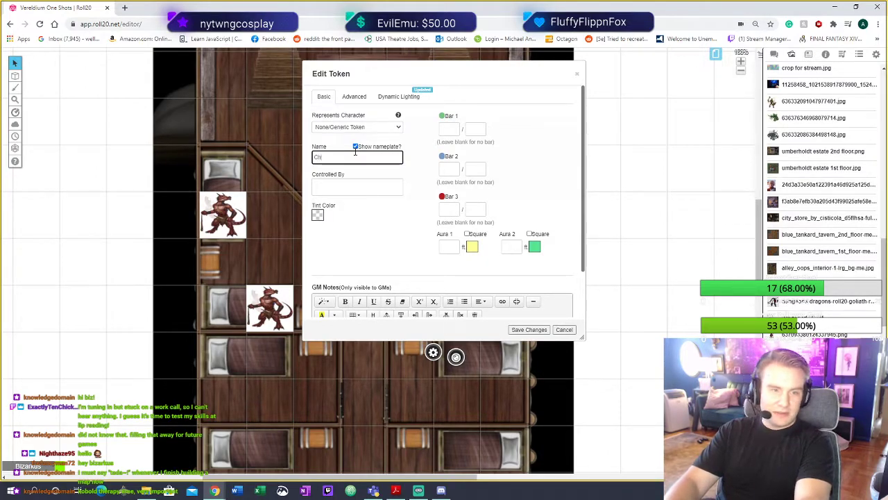
pyautogui.write('op ')
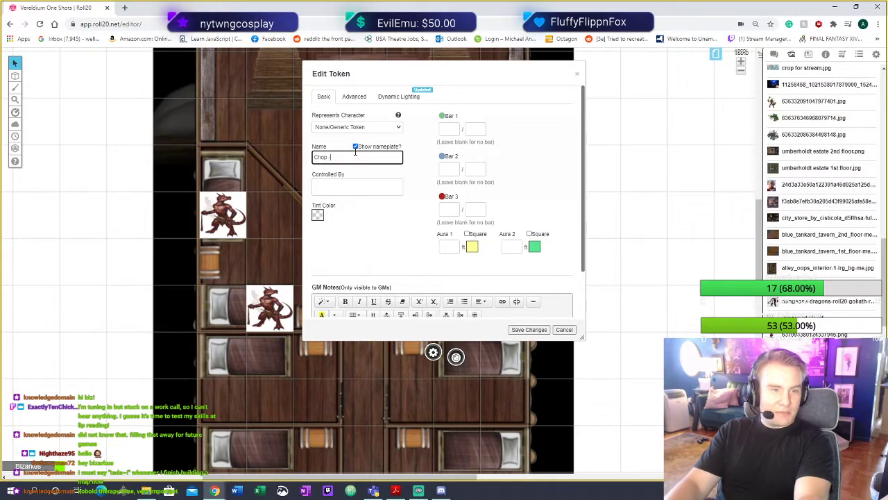
pyautogui.write('- Chopi')
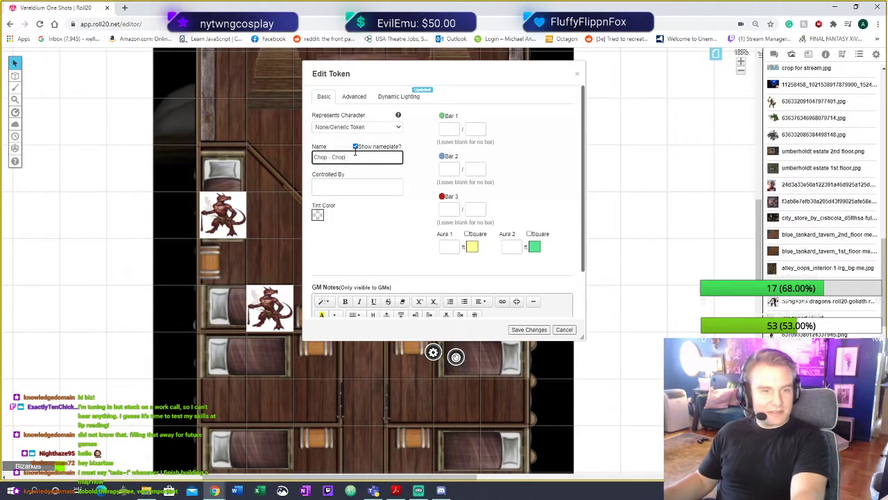
# Leave the Chop - Chop token without a controller, allow all players to see its name and save its settings
pyautogui.click(368, 186)
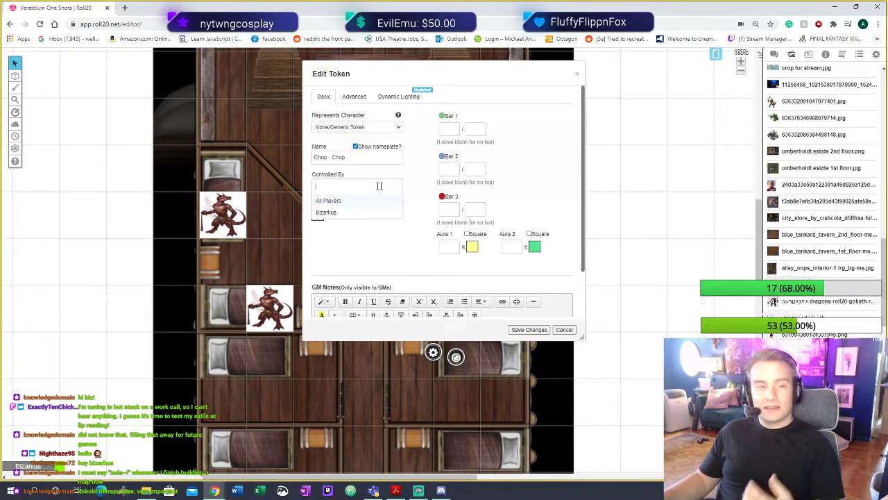
pyautogui.click(410, 180)
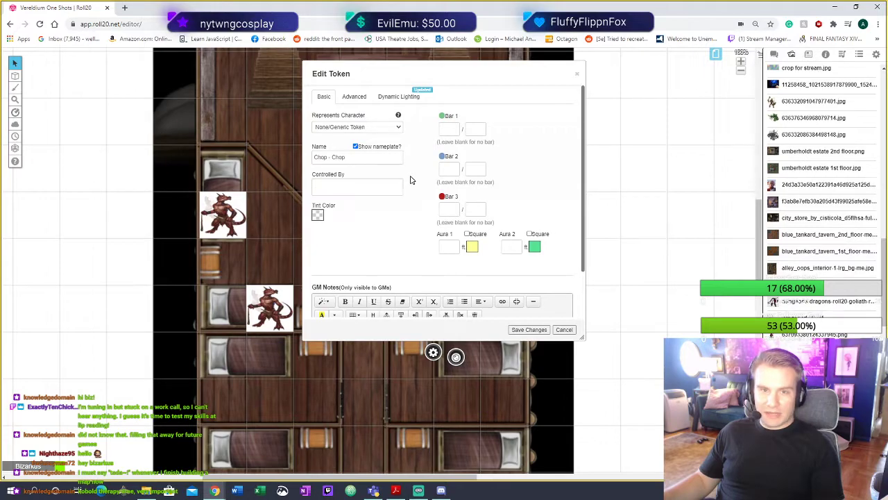
pyautogui.click(354, 97)
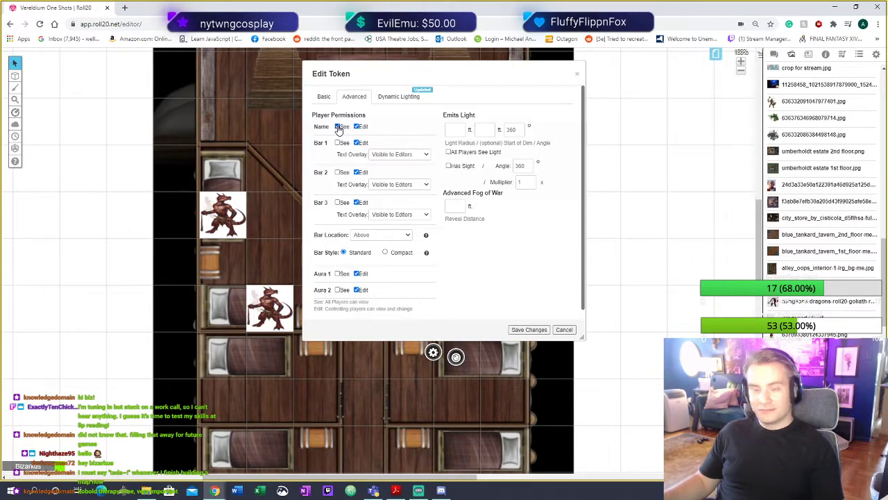
pyautogui.click(529, 329)
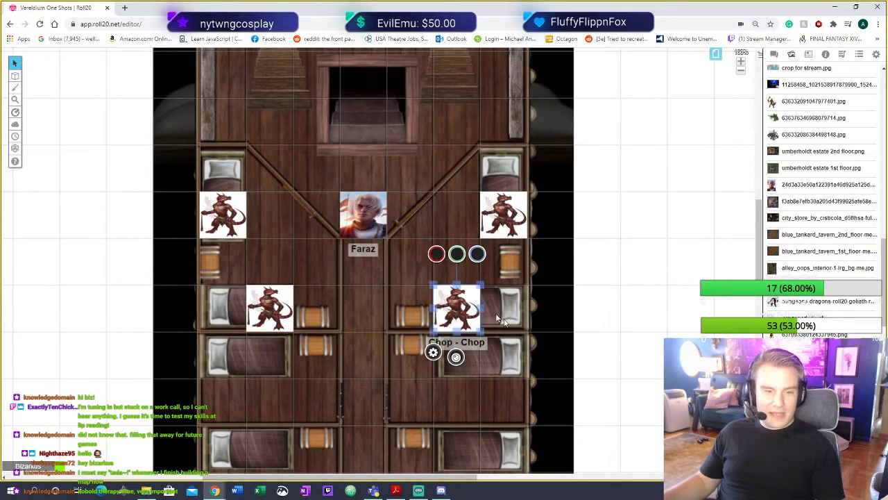
# Demonstrate moving the Chop - Chop token into the corridor and return it to its bunk
pyautogui.moveTo(478, 313); pyautogui.dragTo(411, 321)
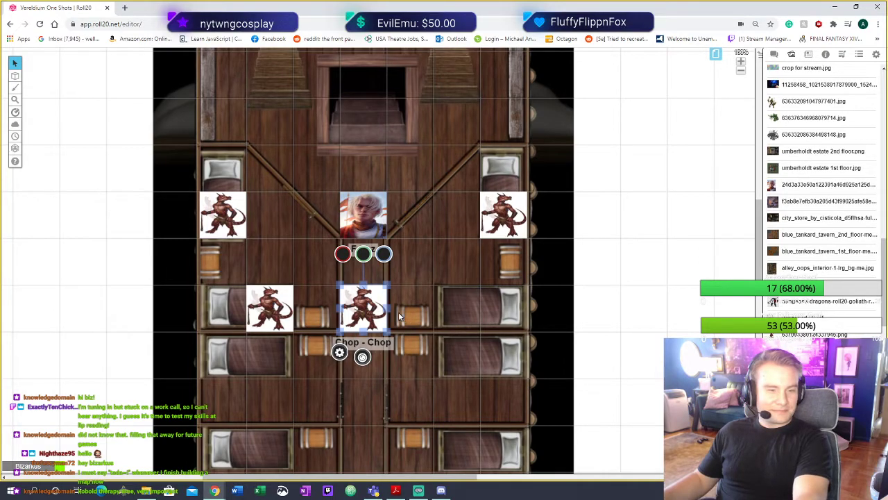
pyautogui.moveTo(364, 303); pyautogui.dragTo(456, 306)
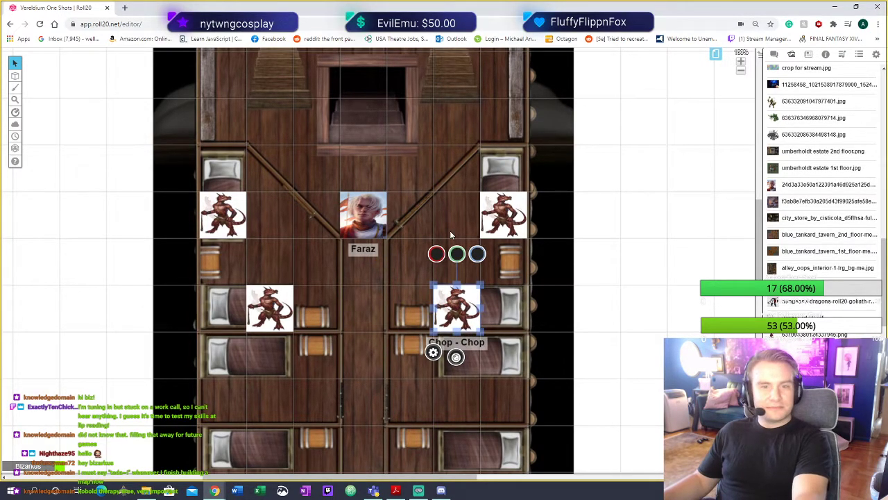
# Move the Faraz token along the crew deck's corridor to the galley entrance at its far end
pyautogui.scroll(3, 450, 231)
pyautogui.scroll(-2, 449, 231)
pyautogui.scroll(-12, 450, 230)
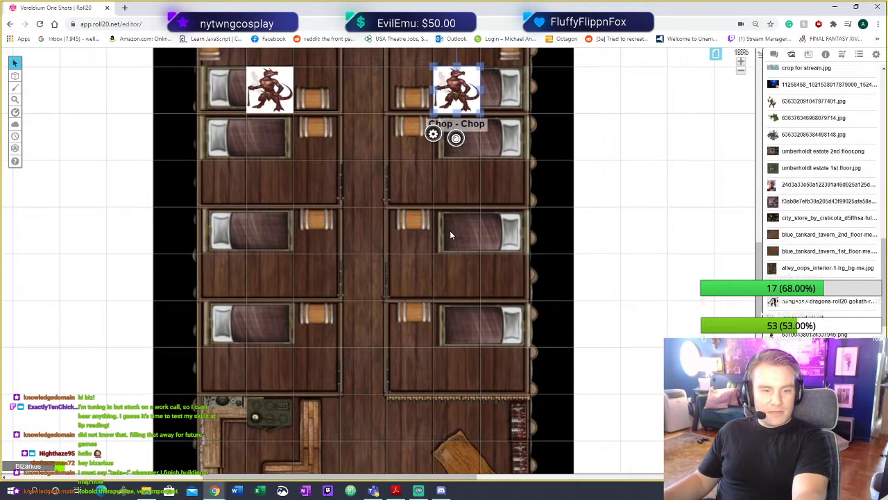
pyautogui.scroll(10, 395, 258)
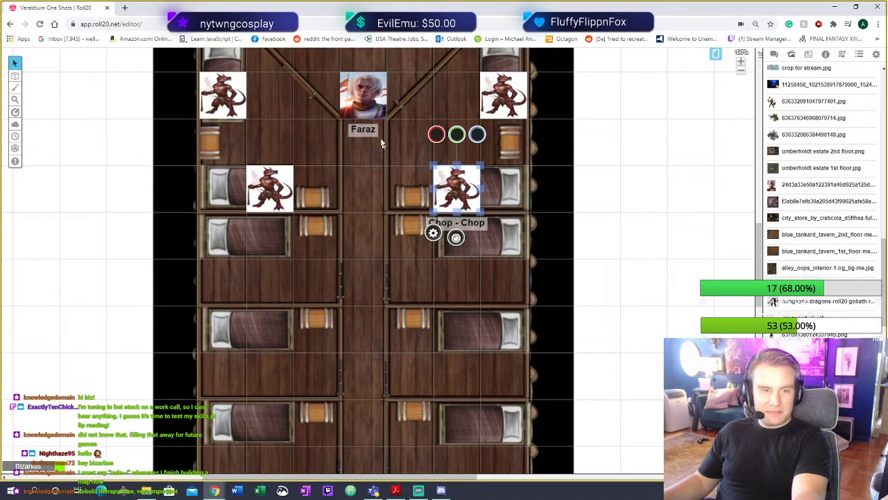
pyautogui.moveTo(363, 93); pyautogui.dragTo(363, 327)
pyautogui.scroll(-5, 402, 341)
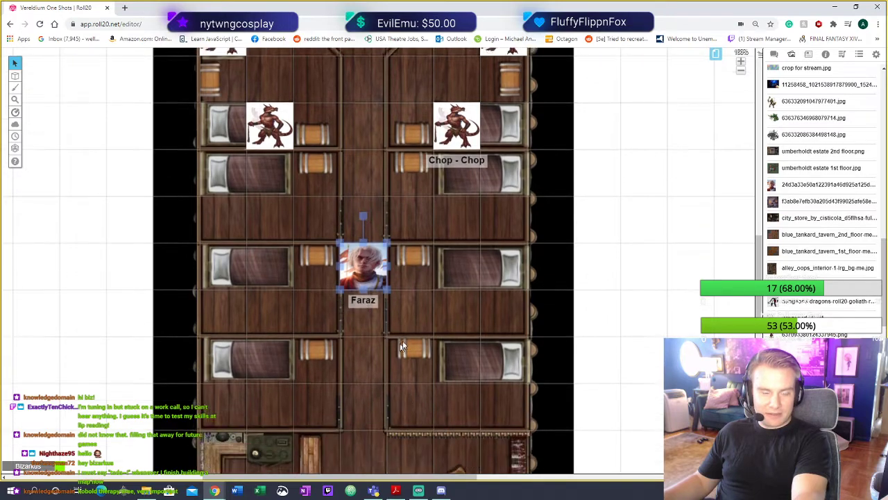
pyautogui.moveTo(365, 112); pyautogui.dragTo(363, 298)
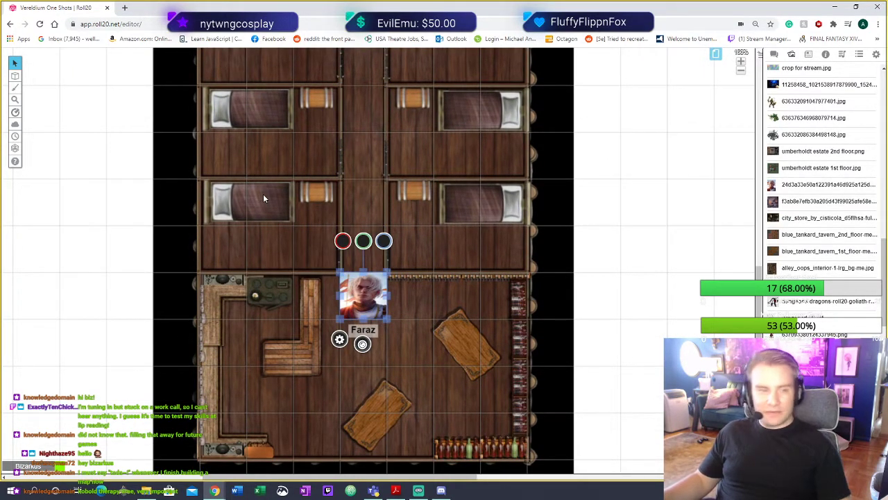
# Measure the distance from the Faraz token back up the corridor between the bunk rooms
pyautogui.moveTo(14, 115)
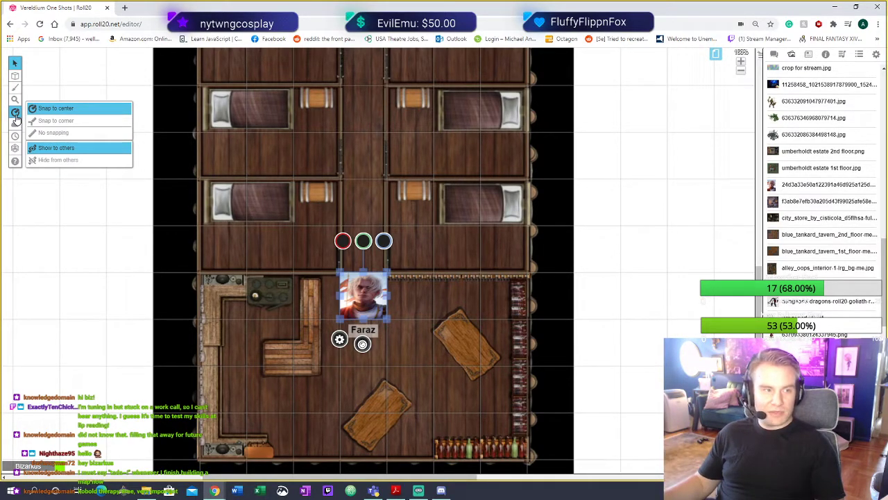
pyautogui.press('Escape')
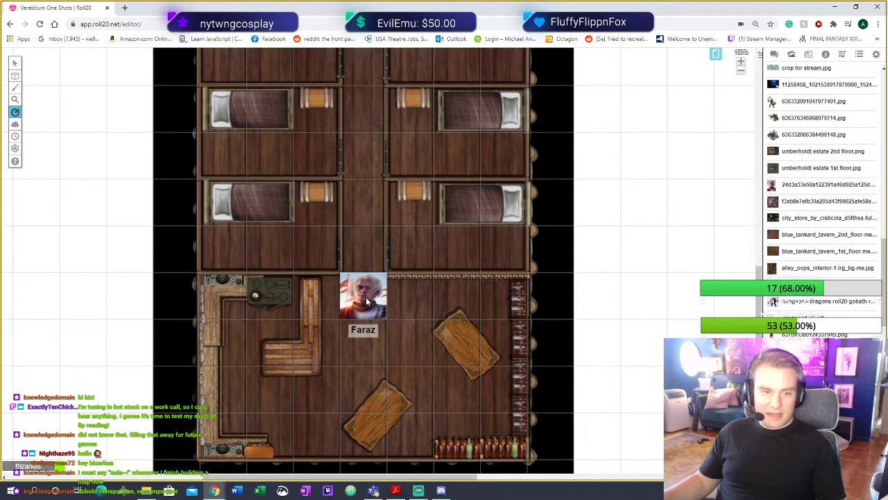
pyautogui.moveTo(368, 300); pyautogui.dragTo(360, 72)
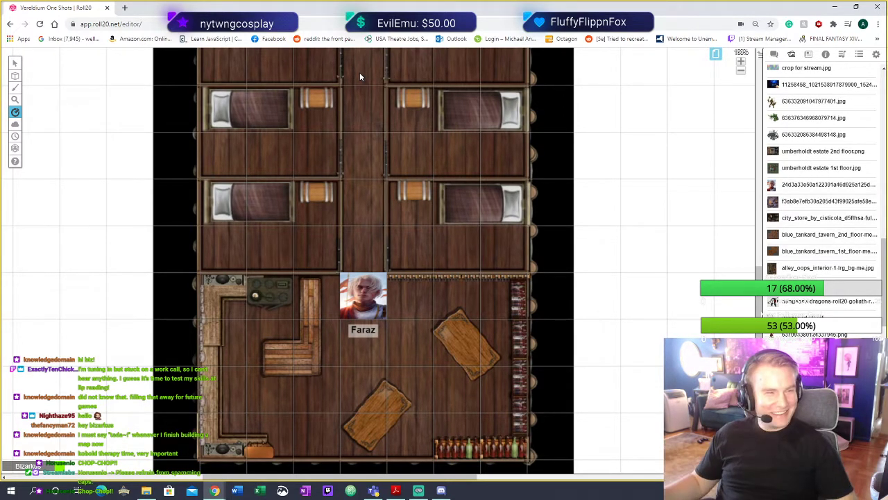
# Measure the corridor from the Faraz token between the bunk rooms, and the distances from the corridor to nearby bunks and barrels
pyautogui.scroll(3, 354, 218)
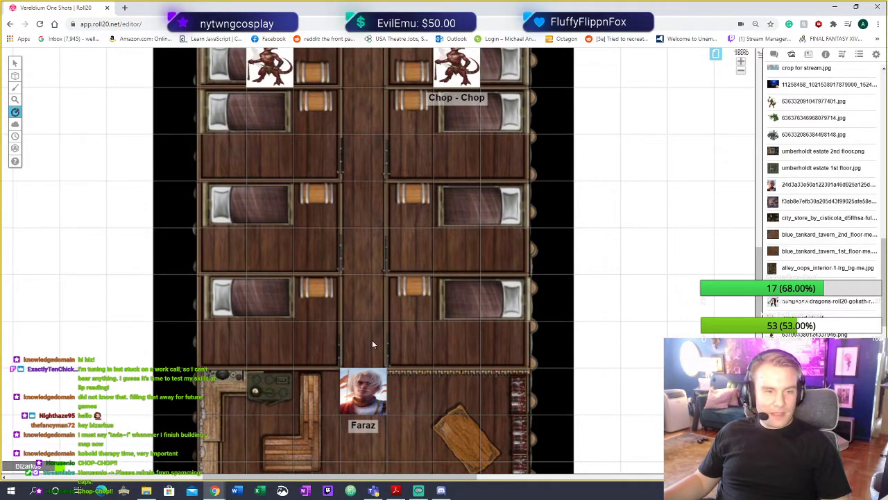
pyautogui.moveTo(359, 397); pyautogui.dragTo(367, 195)
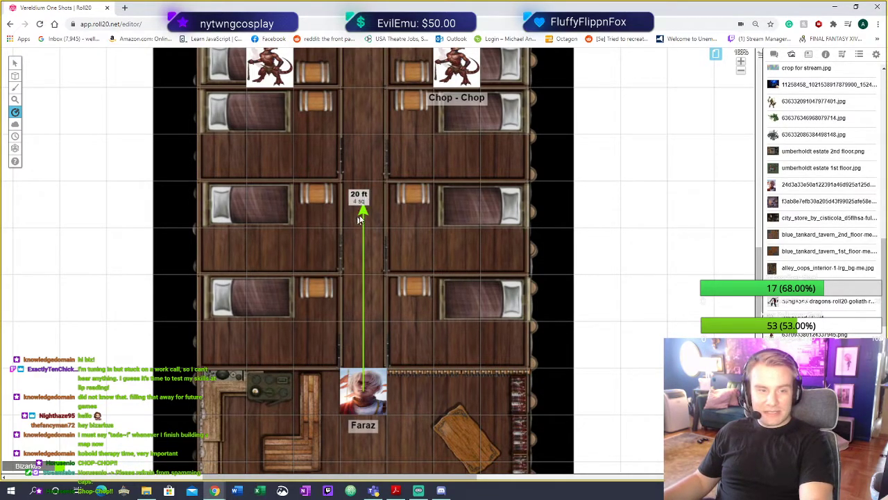
pyautogui.moveTo(366, 208); pyautogui.dragTo(210, 201)
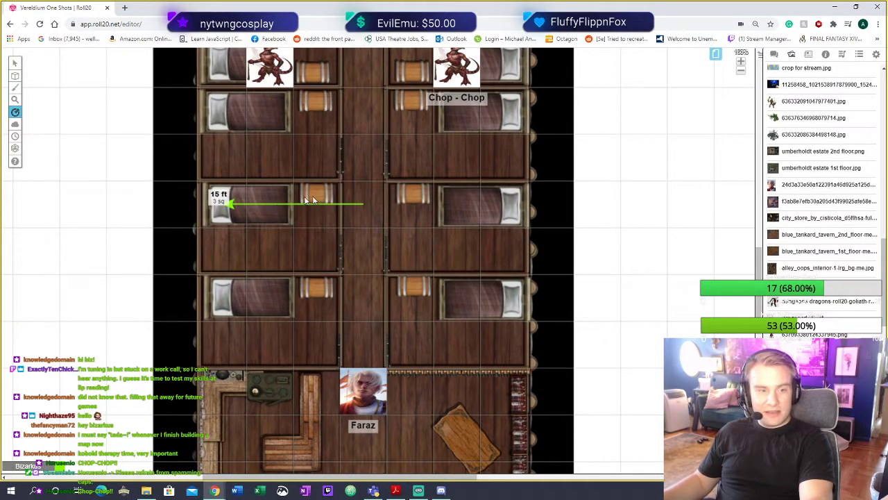
pyautogui.moveTo(368, 205); pyautogui.dragTo(409, 302)
pyautogui.moveTo(364, 343); pyautogui.dragTo(418, 290)
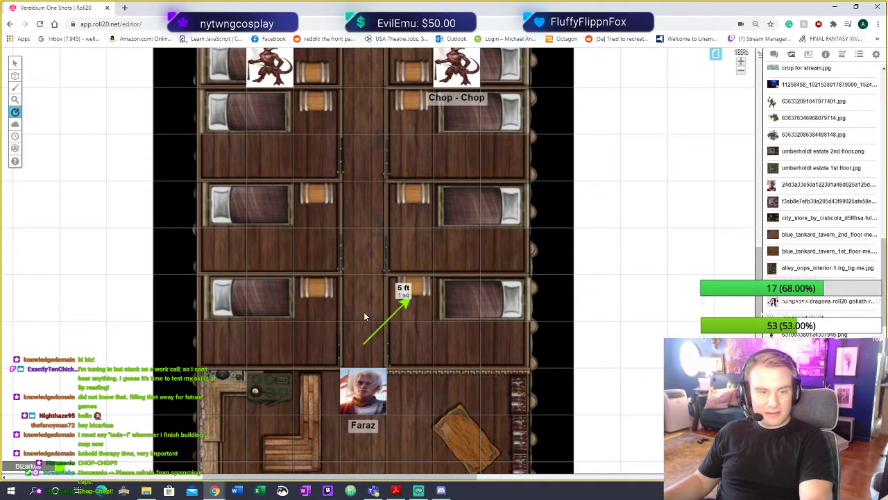
pyautogui.moveTo(363, 305); pyautogui.dragTo(397, 392)
pyautogui.moveTo(362, 218); pyautogui.dragTo(371, 406)
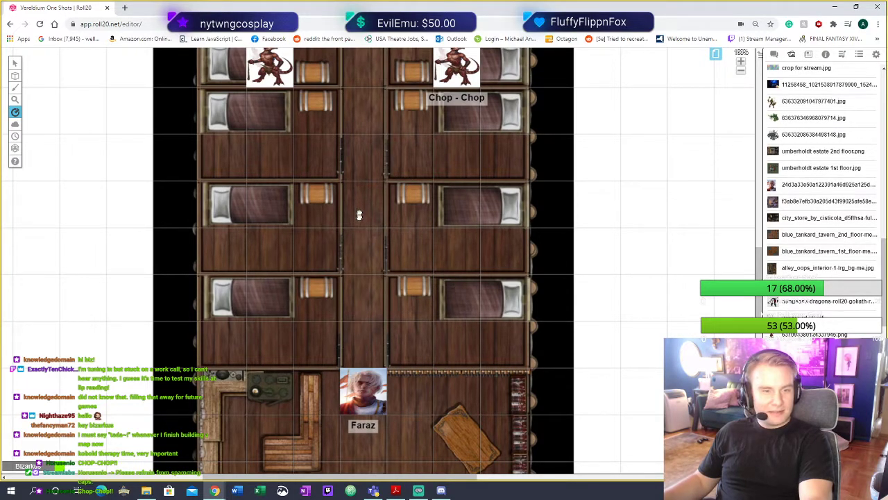
# Look over the crew deck's bunk rooms, corridor and token positions, including the gap to the neighbouring deck map
pyautogui.scroll(5, 358, 214)
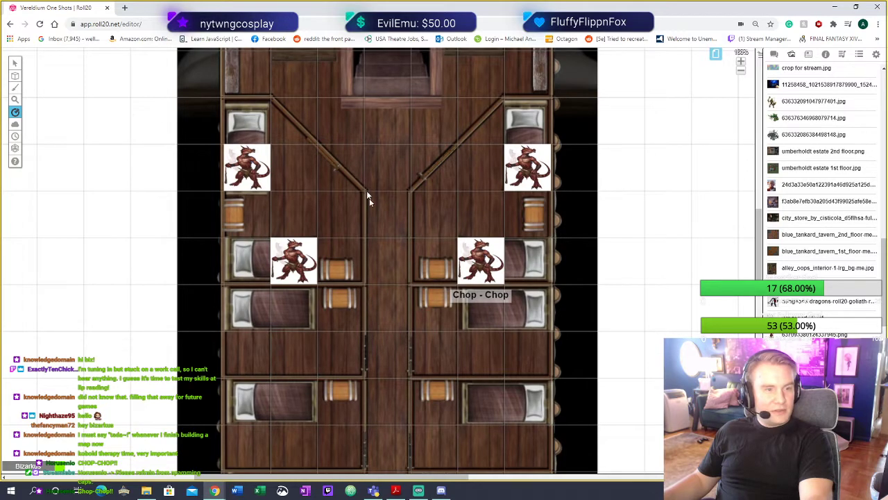
pyautogui.scroll(-2, 368, 198)
pyautogui.hscroll(3, 361, 244)
pyautogui.hscroll(-5, 347, 208)
pyautogui.scroll(4, 494, 247)
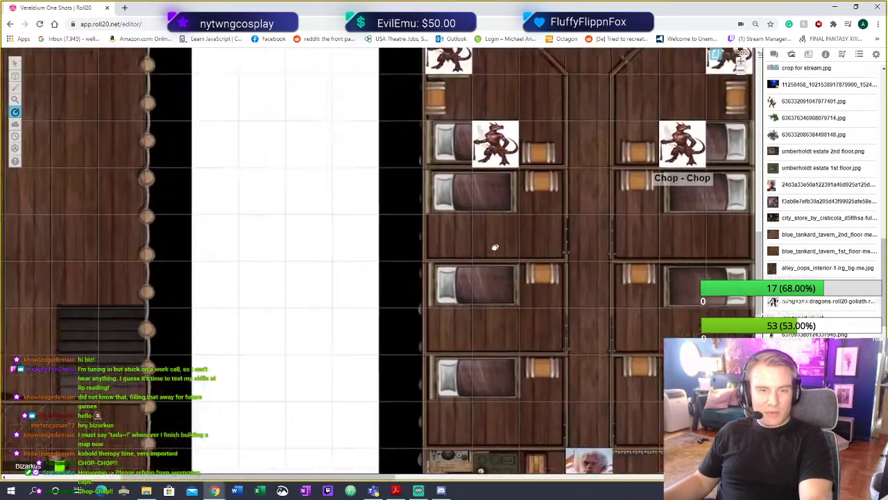
pyautogui.hscroll(3, 367, 154)
pyautogui.scroll(-3, 436, 111)
pyautogui.scroll(3, 452, 231)
pyautogui.hscroll(3, 363, 224)
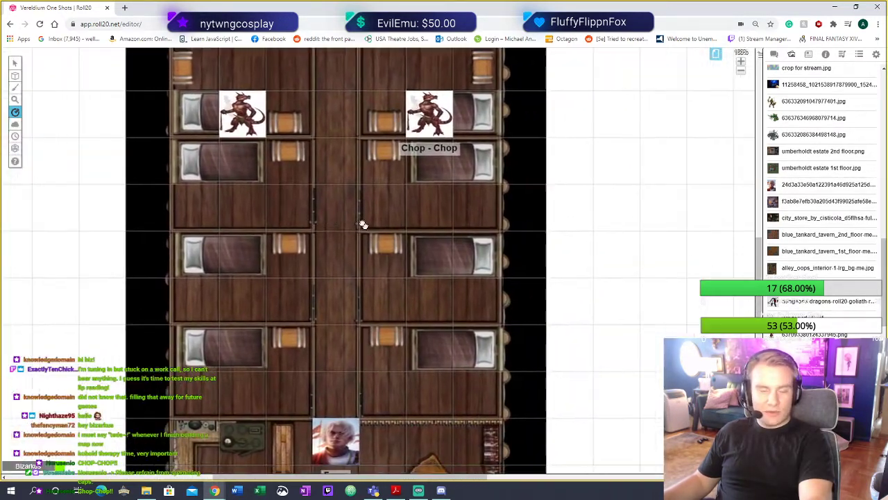
pyautogui.scroll(-3, 363, 224)
pyautogui.hscroll(-3, 375, 229)
pyautogui.scroll(2, 375, 229)
pyautogui.scroll(2, 402, 236)
pyautogui.hscroll(1, 402, 236)
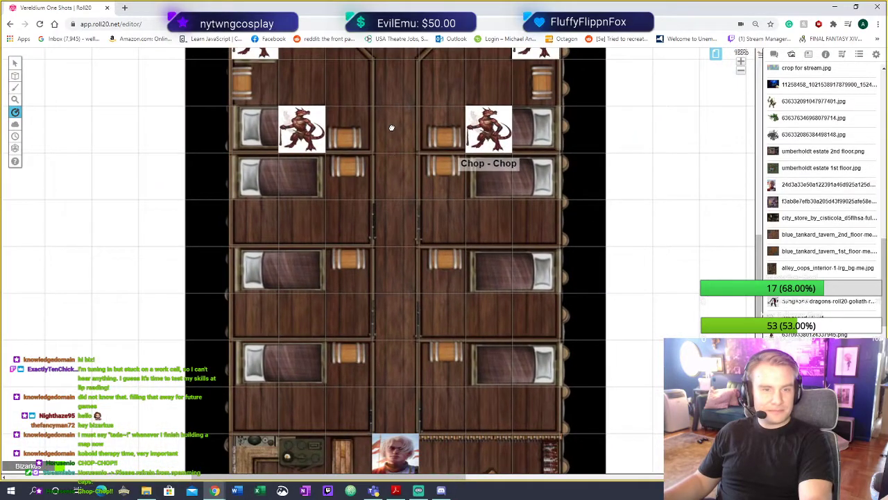
# Delete the duplicate top deck map beside the crew deck from the map layer
pyautogui.scroll(5, 416, 297)
pyautogui.scroll(2, 440, 198)
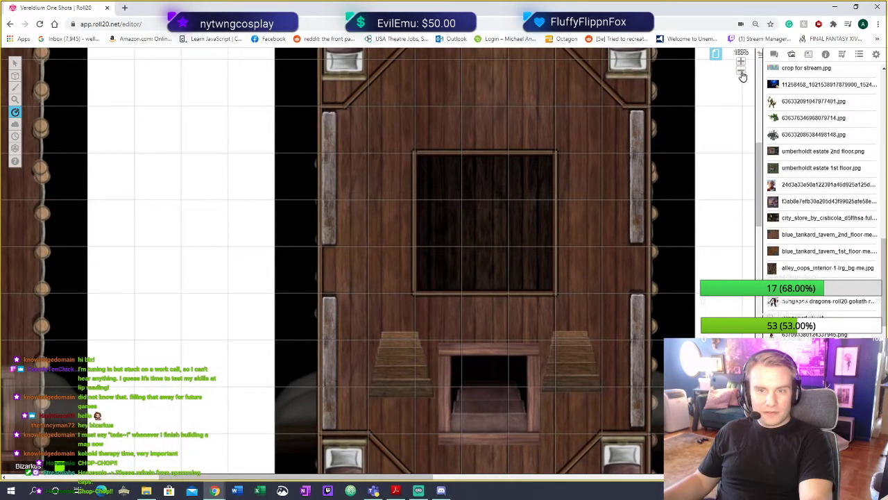
pyautogui.scroll(-6, 740, 72)
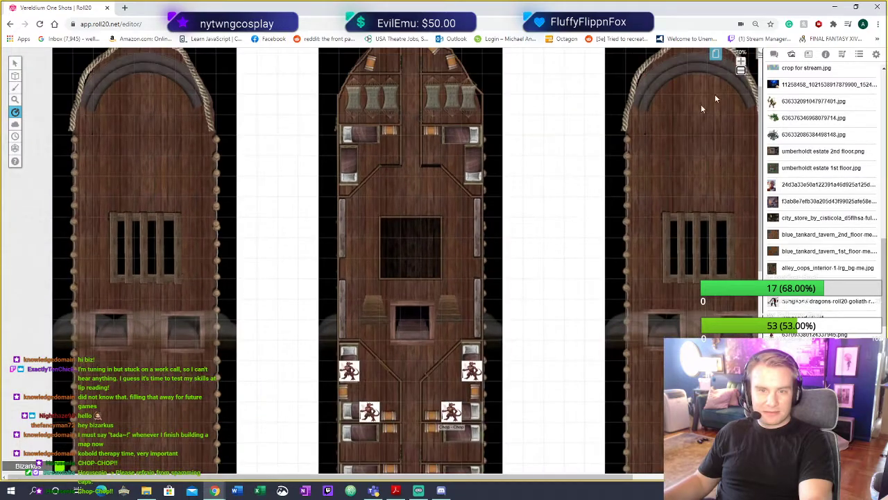
pyautogui.scroll(2, 444, 247)
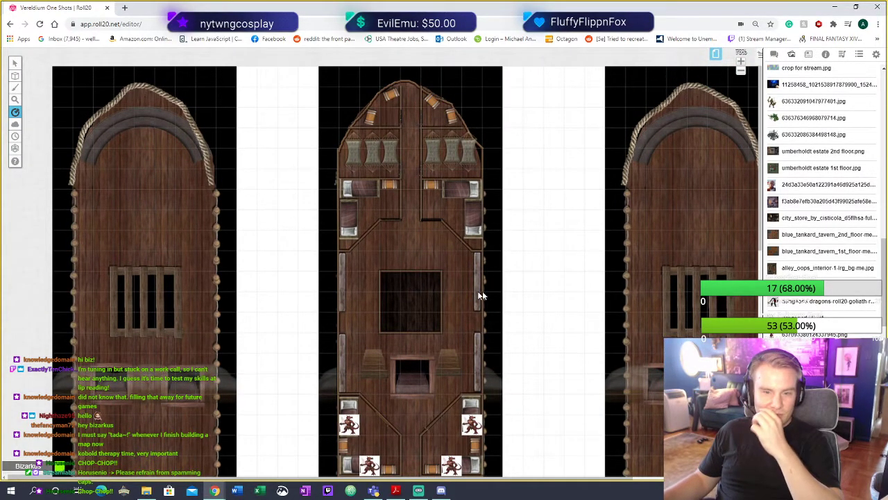
pyautogui.moveTo(482, 291); pyautogui.dragTo(313, 138)
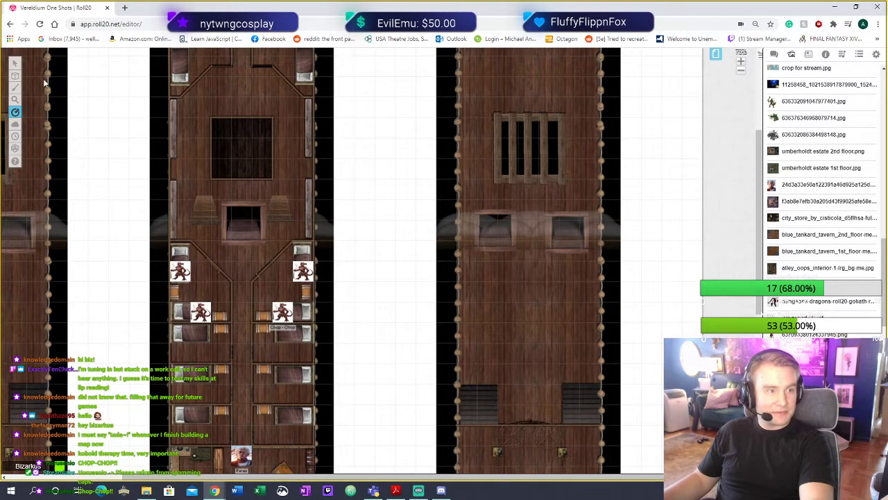
pyautogui.click(14, 63)
pyautogui.moveTo(15, 90)
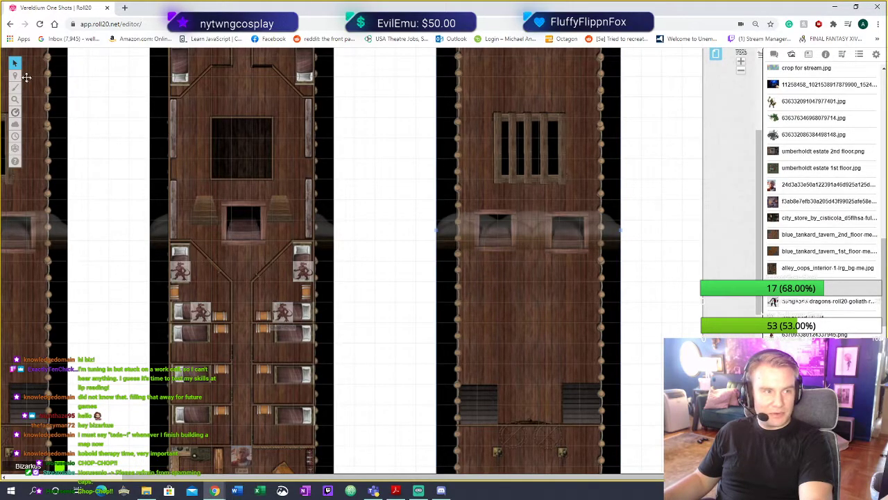
pyautogui.click(459, 264)
pyautogui.press('Delete')
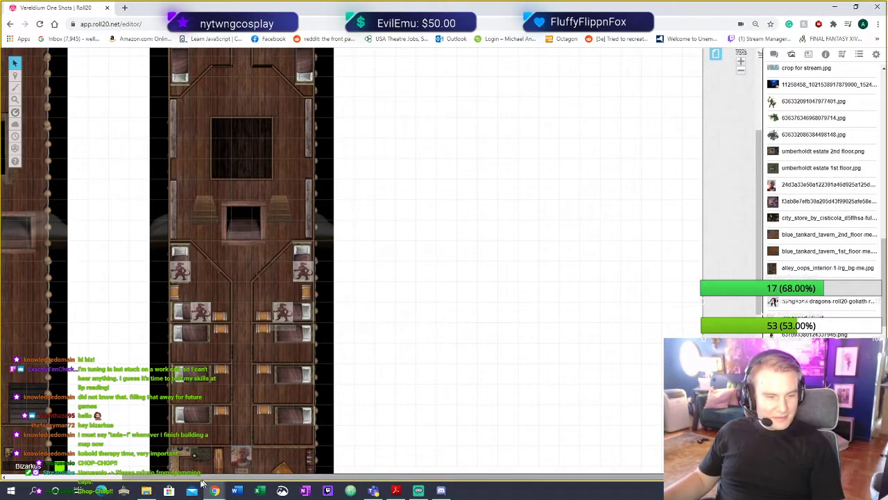
# Add the lower deck map image with the pink gem from File Explorer beside the crew deck, its upper edge level with that map
pyautogui.click(147, 490)
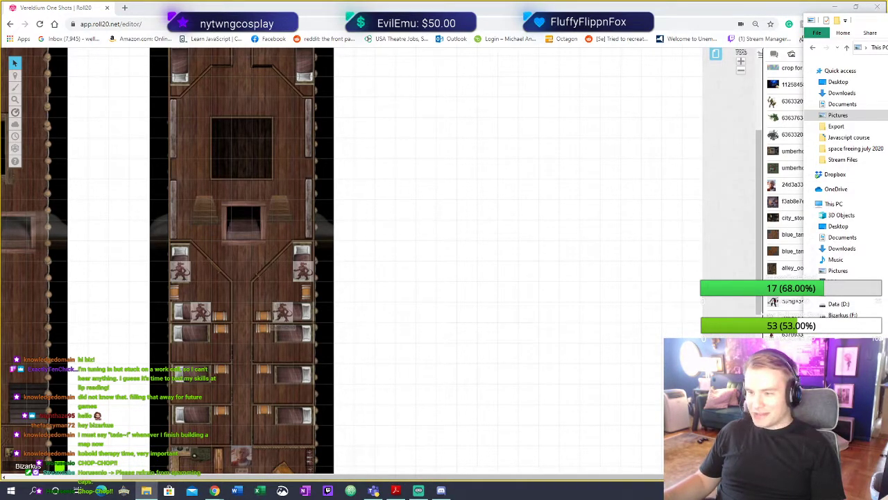
pyautogui.moveTo(882, 267); pyautogui.dragTo(490, 259)
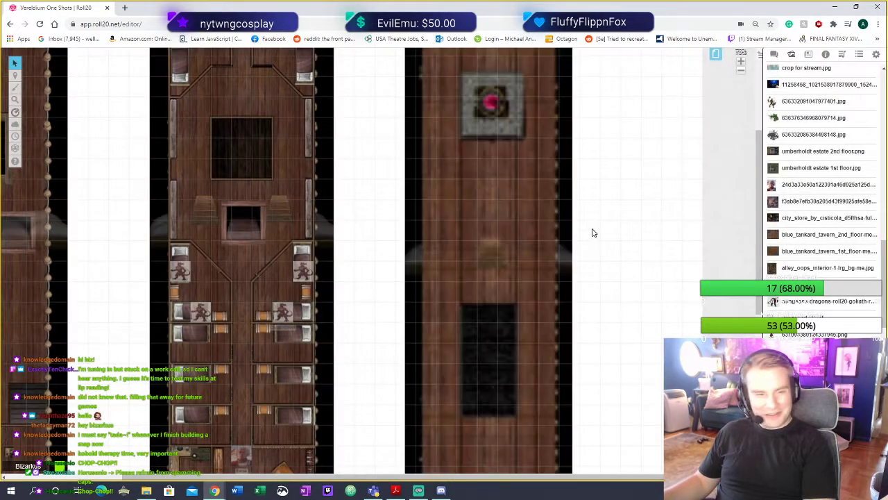
pyautogui.scroll(5, 525, 232)
pyautogui.moveTo(508, 248); pyautogui.dragTo(507, 236)
# Enlarge the lower deck map to match the crew deck map's height and width and compare it with the other decks
pyautogui.scroll(-8, 514, 243)
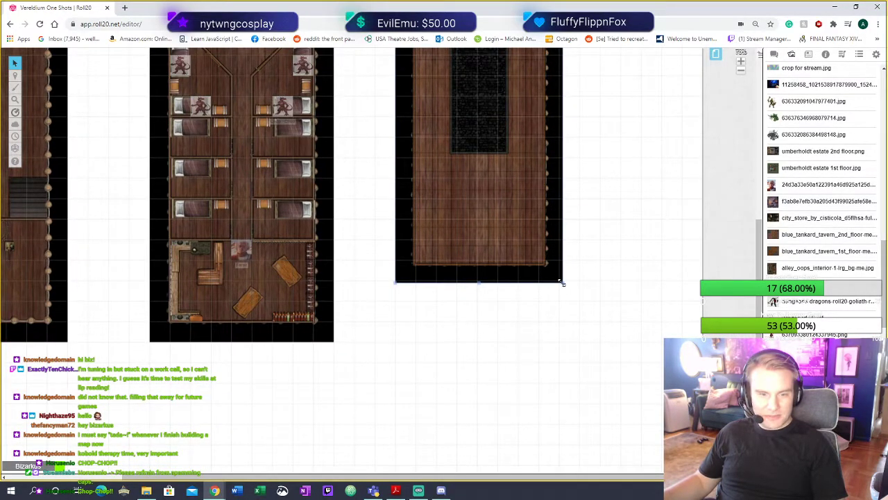
pyautogui.moveTo(563, 283); pyautogui.dragTo(590, 335)
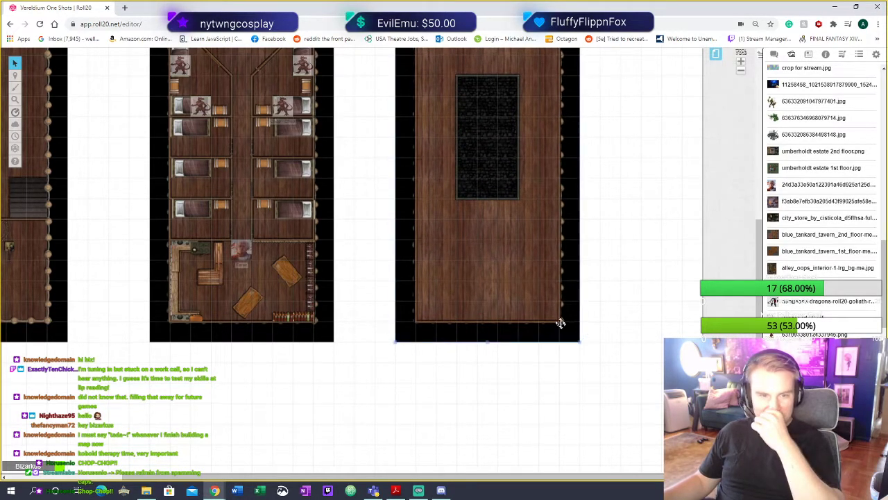
pyautogui.scroll(8, 533, 282)
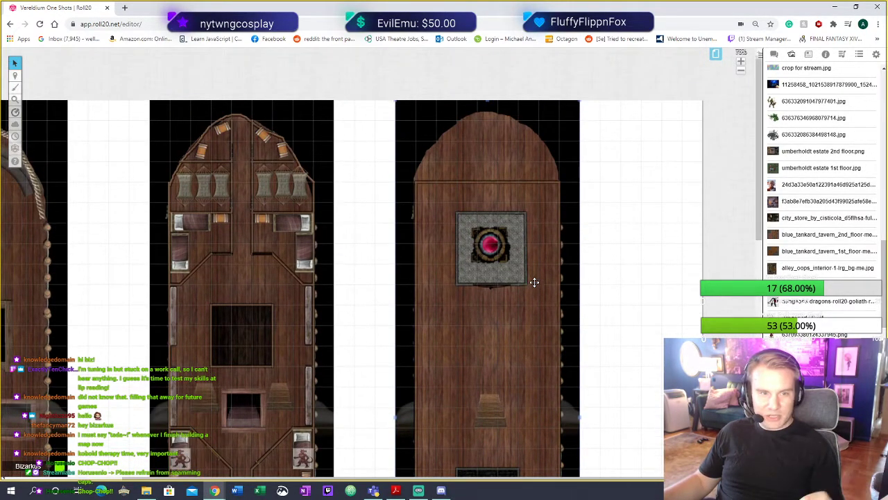
pyautogui.scroll(-5, 517, 271)
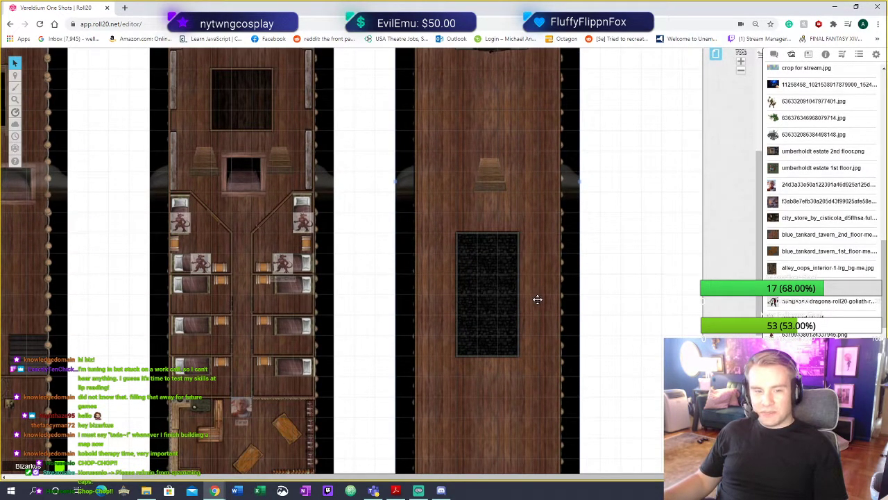
pyautogui.hscroll(-5, 381, 280)
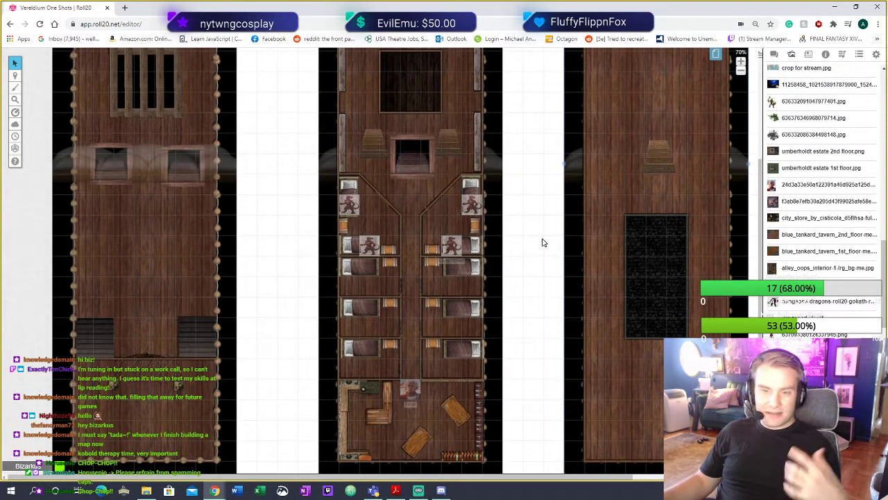
# Turn on Fog of War for the page with the Reveal Areas tool and return to the Objects & Tokens layer
pyautogui.moveTo(14, 124)
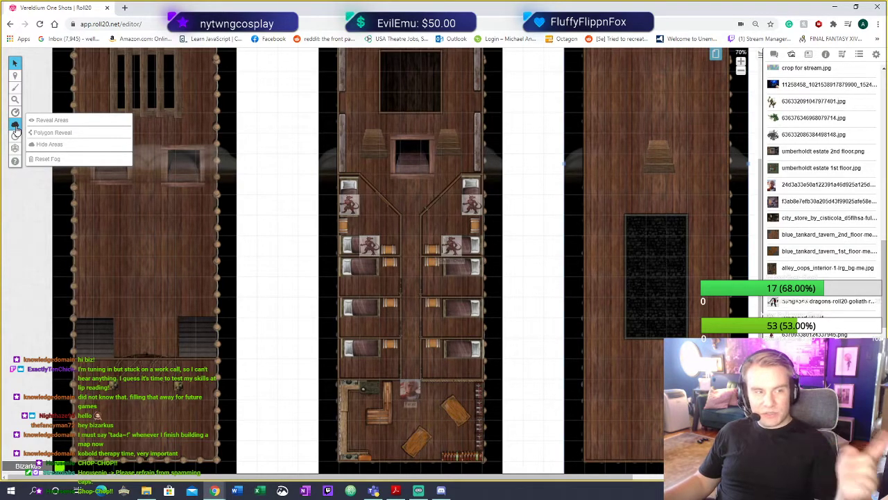
pyautogui.click(72, 124)
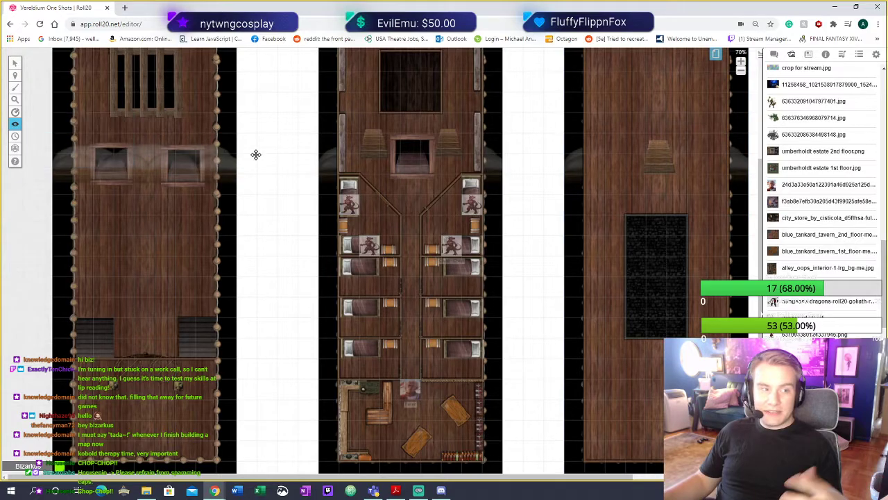
pyautogui.moveTo(245, 151); pyautogui.dragTo(281, 210)
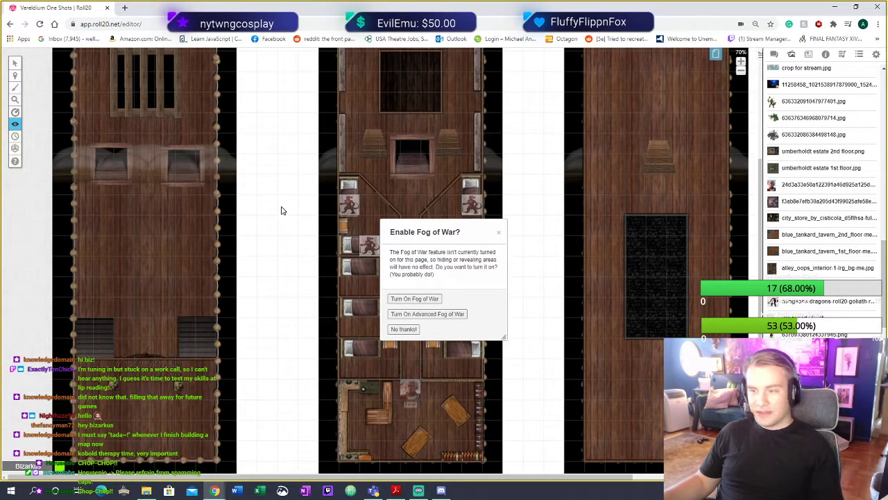
pyautogui.click(427, 300)
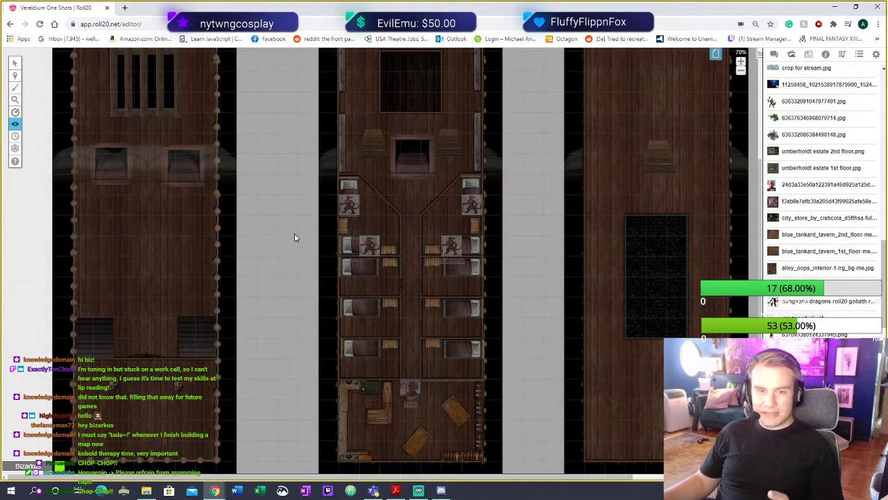
pyautogui.rightClick(301, 179)
pyautogui.click(518, 222)
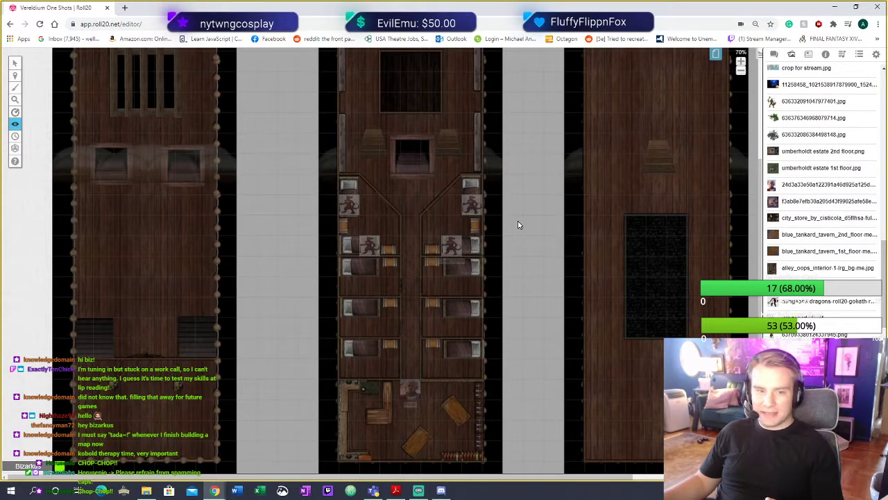
pyautogui.moveTo(15, 75)
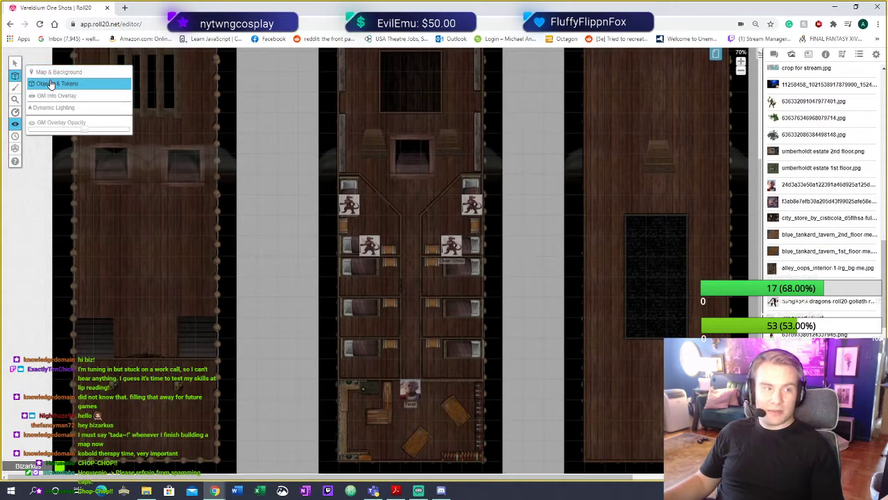
pyautogui.click(56, 84)
# Reveal overlapping rectangular areas of the fog over the top deck, from the barred hatch down to the stern
pyautogui.scroll(-3, 300, 267)
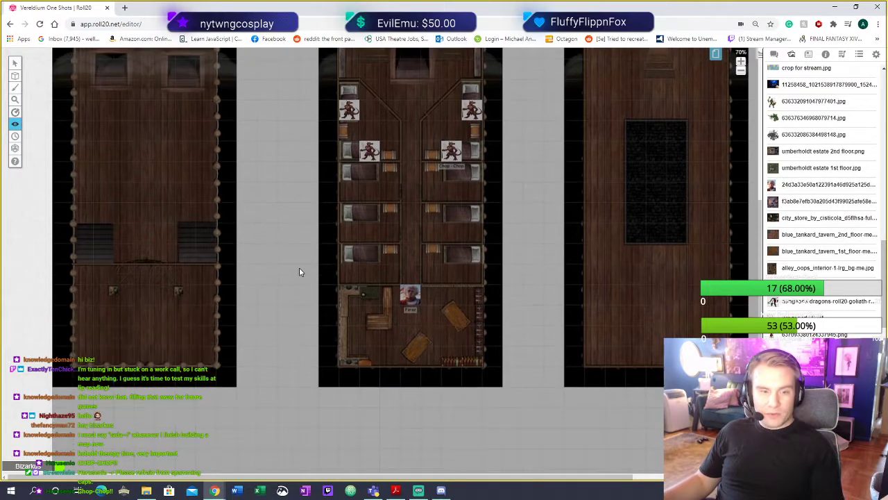
pyautogui.scroll(3, 284, 278)
pyautogui.moveTo(211, 198); pyautogui.dragTo(140, 282)
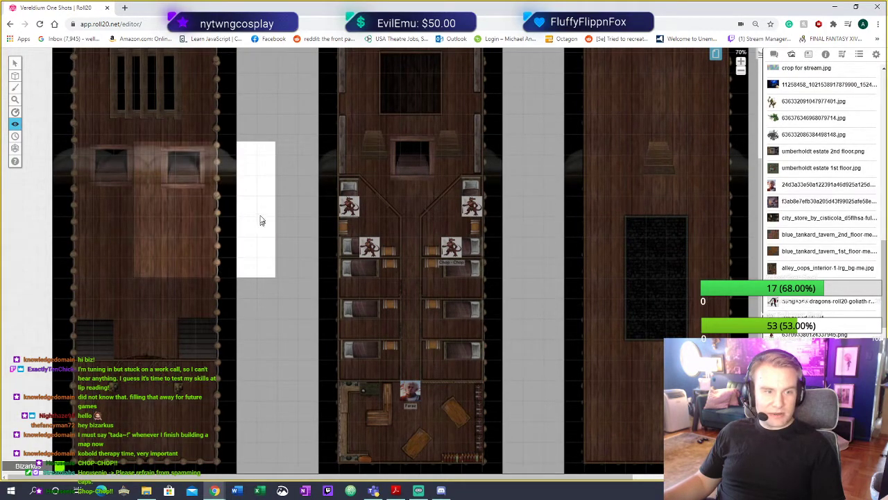
pyautogui.moveTo(197, 87); pyautogui.dragTo(61, 294)
pyautogui.moveTo(80, 202); pyautogui.dragTo(218, 411)
pyautogui.scroll(-3, 98, 273)
pyautogui.moveTo(66, 194); pyautogui.dragTo(221, 373)
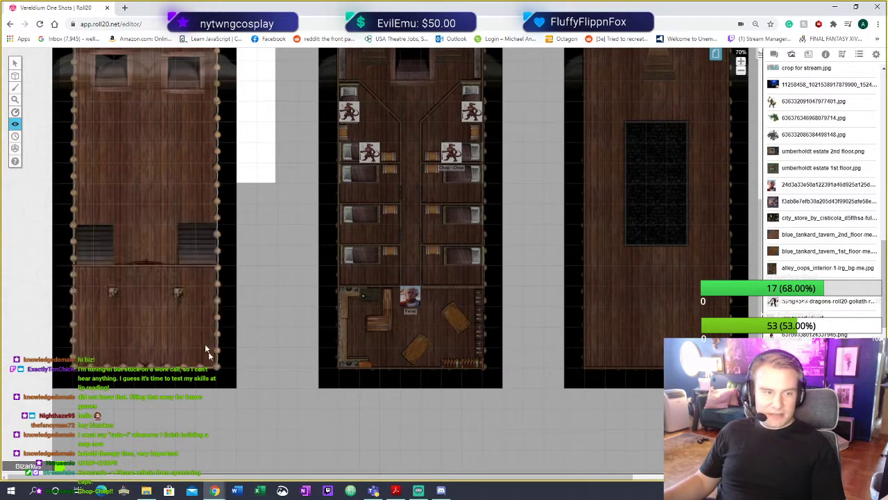
# Reveal the fog over the whole open deck with the rope railing, including its rounded bow
pyautogui.moveTo(63, 79); pyautogui.dragTo(225, 315)
pyautogui.scroll(10, 155, 212)
pyautogui.moveTo(71, 175); pyautogui.dragTo(220, 400)
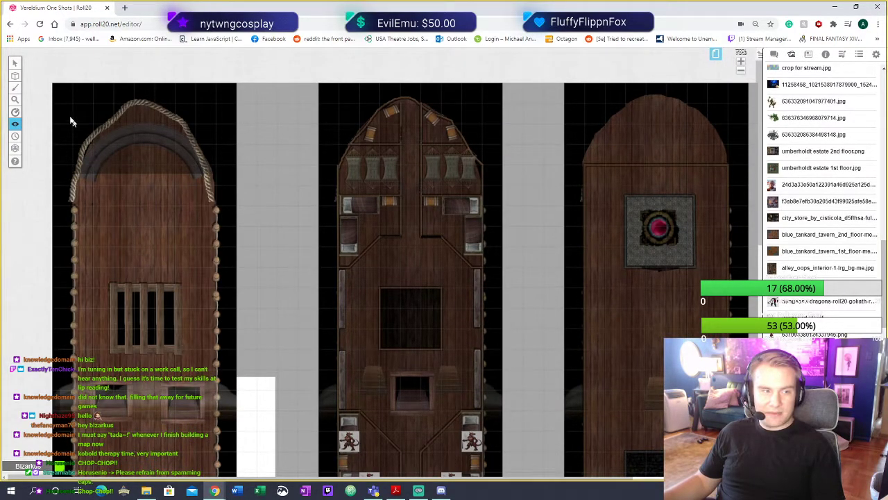
pyautogui.moveTo(62, 103); pyautogui.dragTo(222, 236)
pyautogui.moveTo(108, 86); pyautogui.dragTo(145, 104)
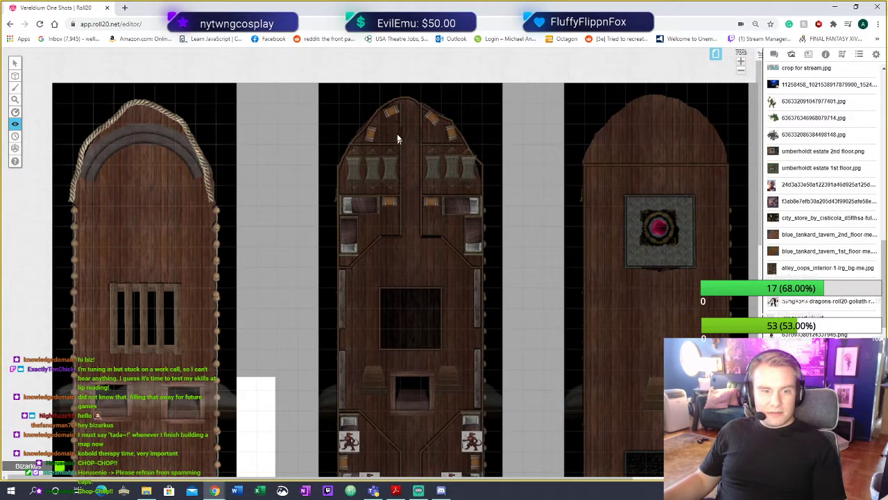
# Reveal the bow corridor and the large central room of the middle deck with rectangular fog reveals
pyautogui.moveTo(400, 100); pyautogui.dragTo(420, 245)
pyautogui.scroll(-3, 419, 269)
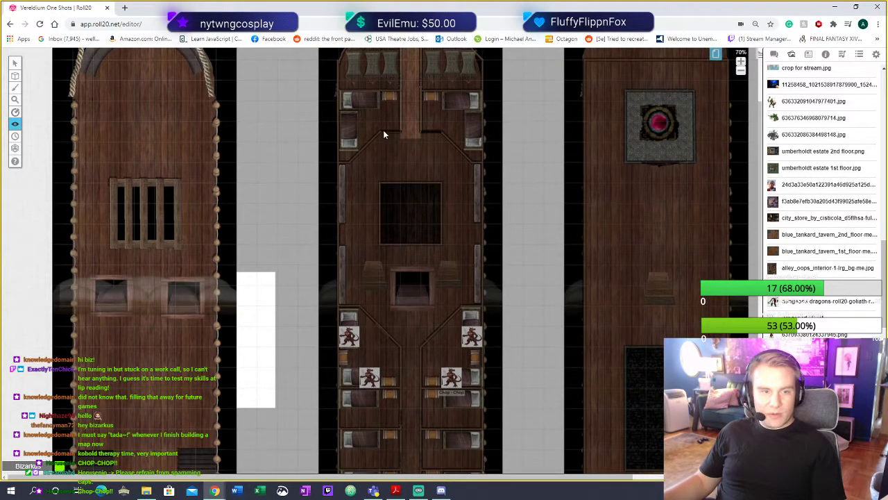
pyautogui.moveTo(379, 134); pyautogui.dragTo(445, 326)
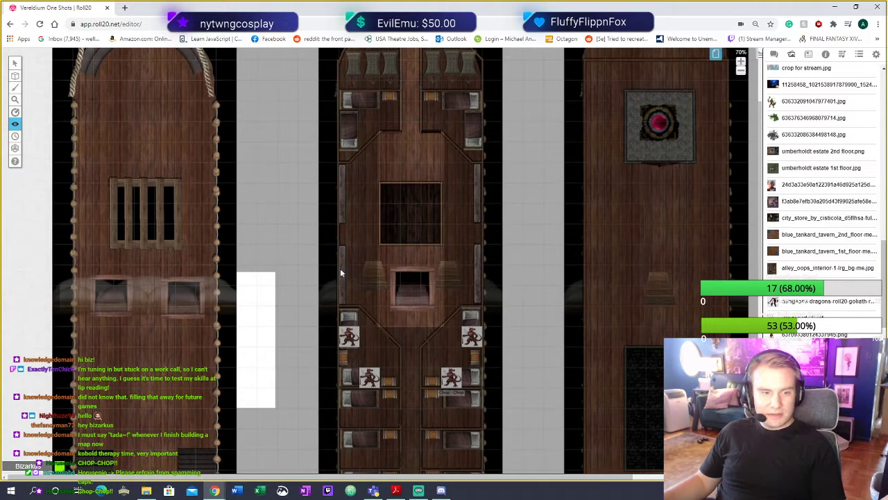
pyautogui.moveTo(340, 271); pyautogui.dragTo(480, 305)
pyautogui.moveTo(338, 161); pyautogui.dragTo(482, 274)
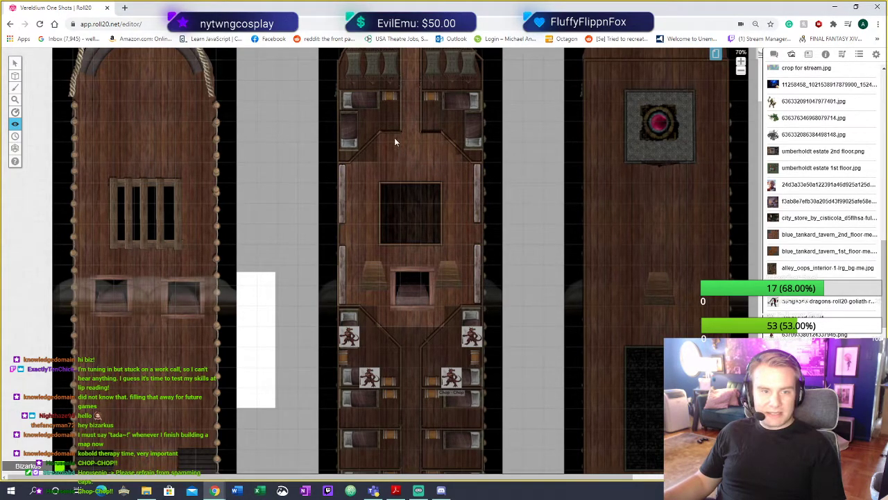
pyautogui.moveTo(369, 167); pyautogui.dragTo(372, 158)
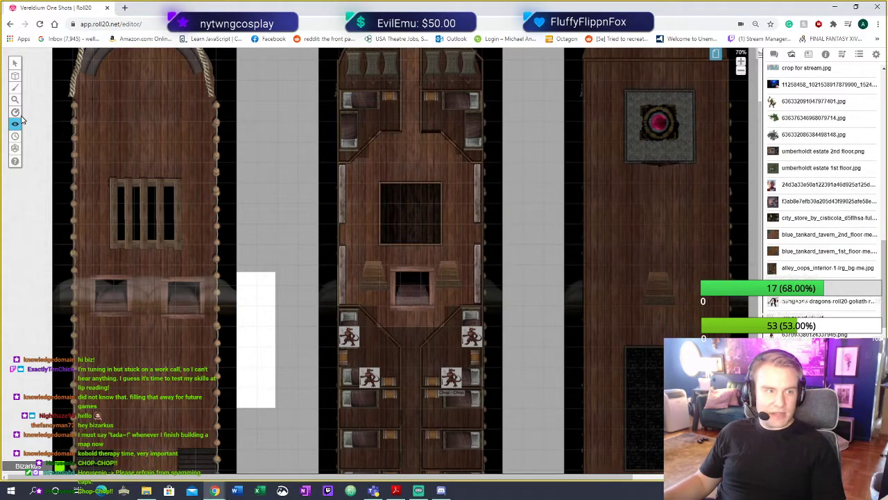
# Use Polygon Reveal to uncover the two diagonal corners at the bow end of the middle deck's central room
pyautogui.moveTo(16, 123)
pyautogui.click(50, 134)
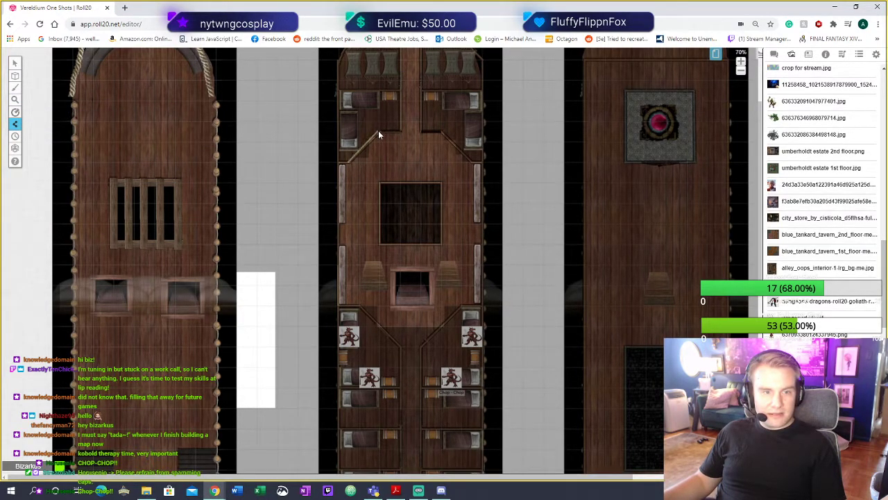
pyautogui.click(383, 157)
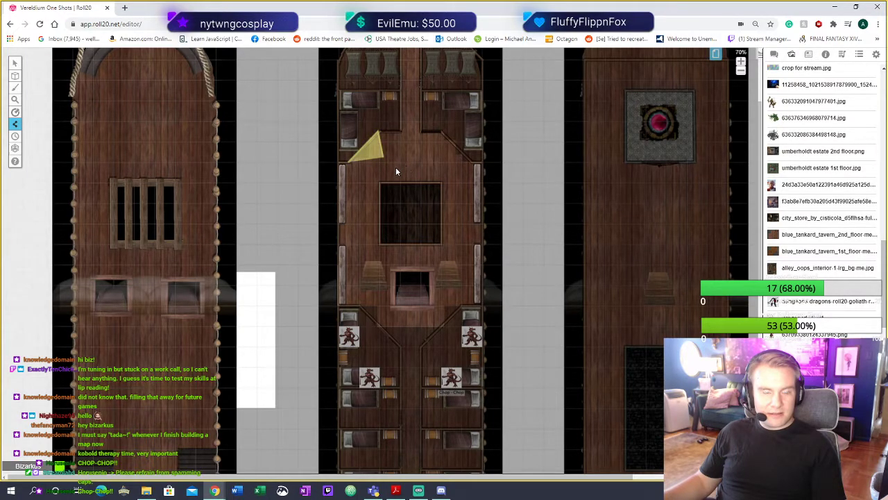
pyautogui.click(360, 163)
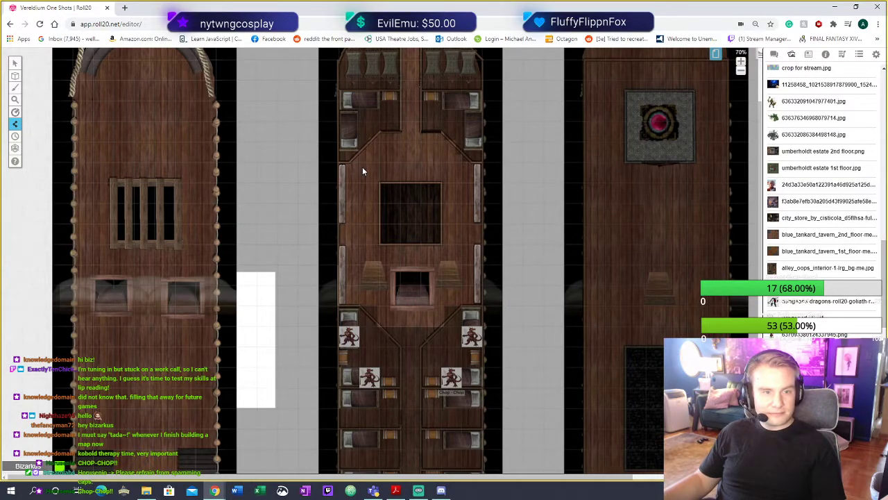
pyautogui.click(443, 159)
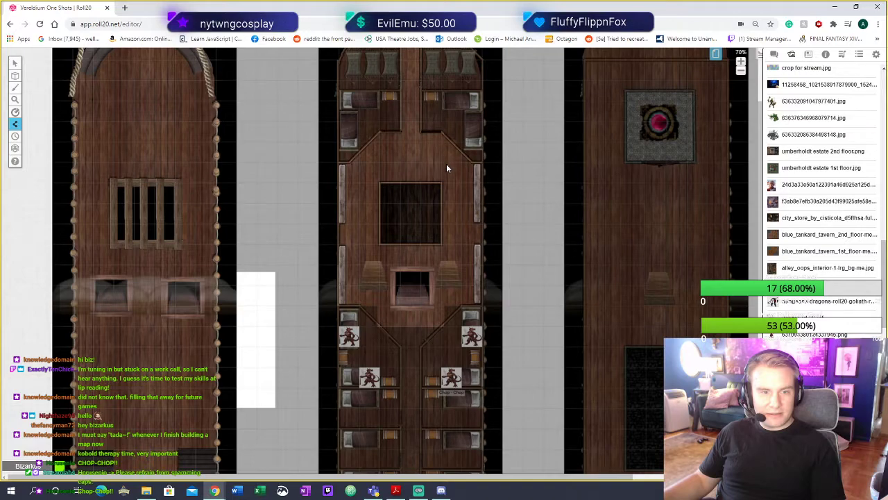
# Reveal the funnel-shaped area between the central room and the stern corridor of the middle deck with a polygon
pyautogui.click(461, 304)
pyautogui.click(421, 344)
pyautogui.click(400, 345)
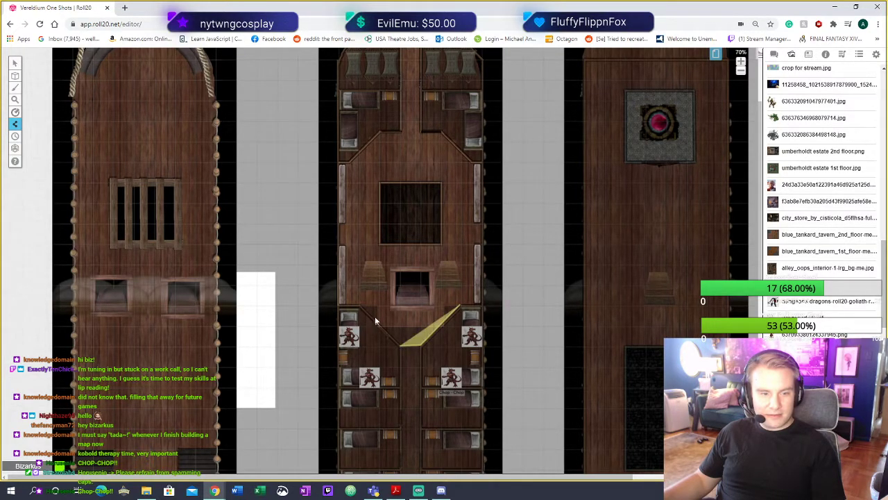
pyautogui.click(360, 306)
pyautogui.click(441, 279)
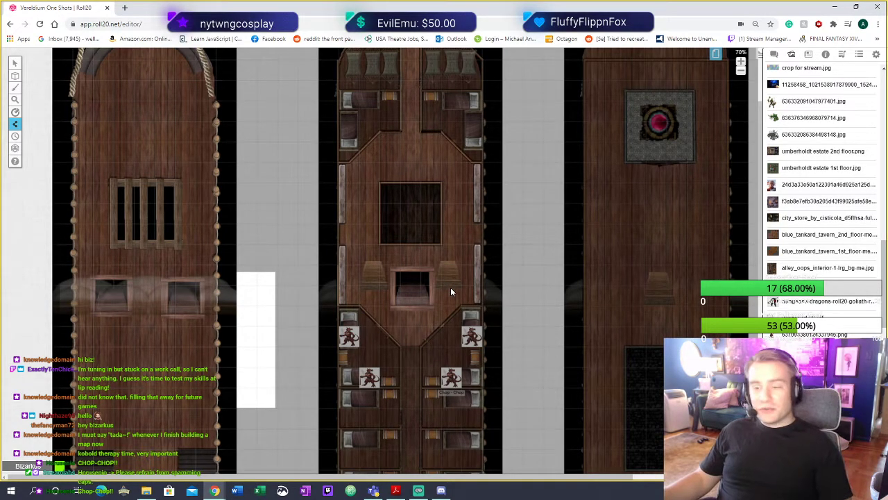
# Place the 636332091047977401.jpg image as a token in the gap beside the middle deck's stairwell
pyautogui.scroll(-5, 383, 280)
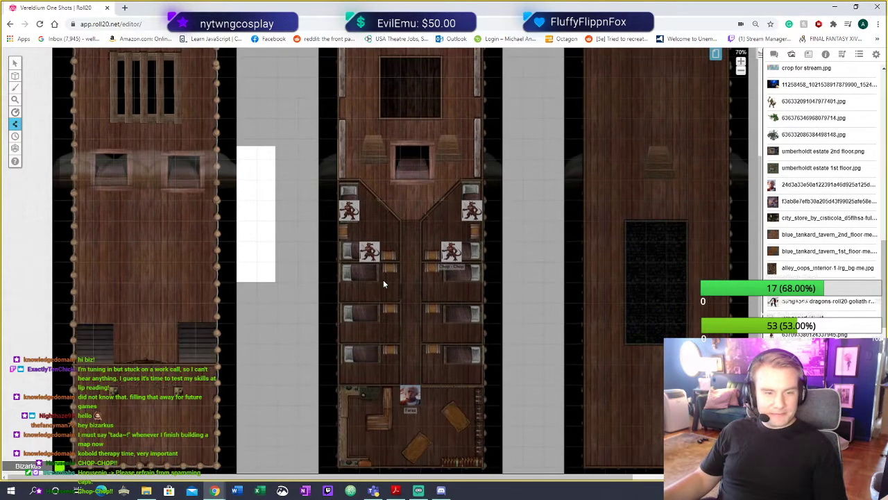
pyautogui.scroll(2, 384, 279)
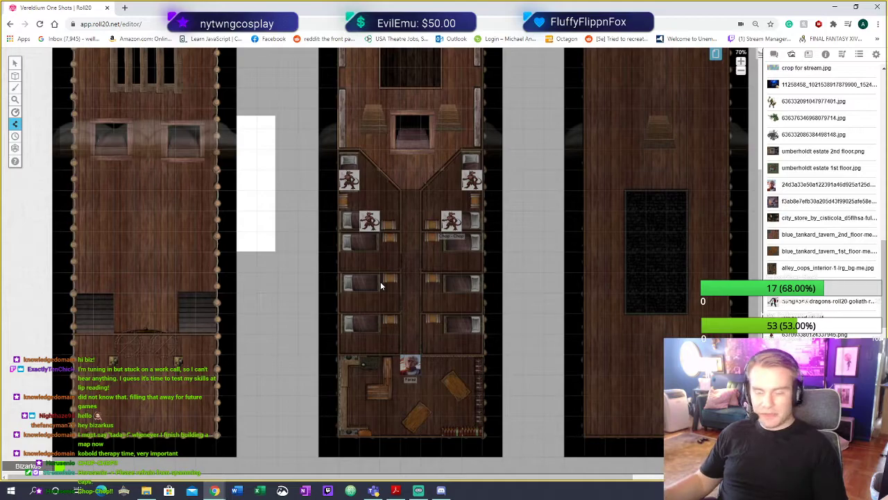
pyautogui.click(14, 64)
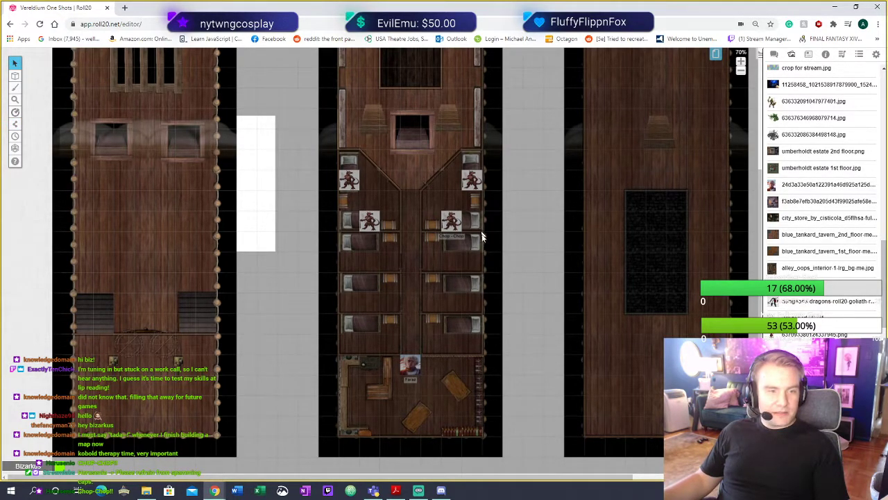
pyautogui.scroll(-3, 505, 277)
pyautogui.scroll(3, 499, 285)
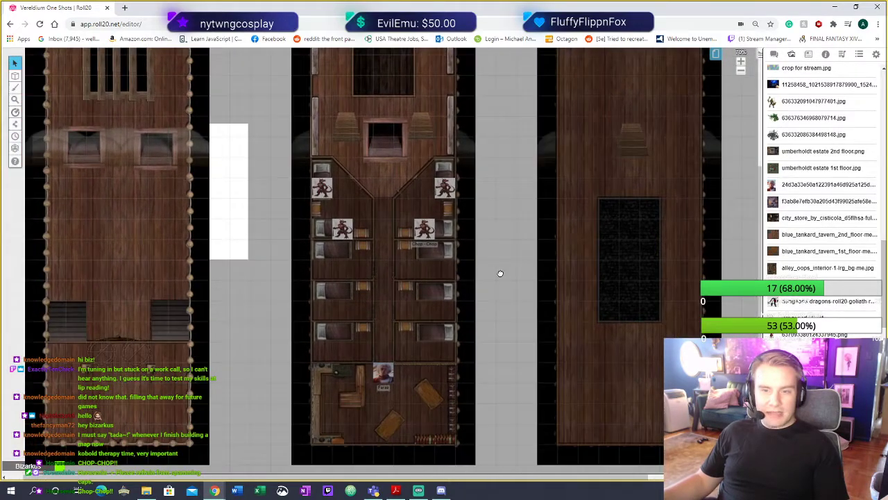
pyautogui.moveTo(500, 273); pyautogui.dragTo(468, 311)
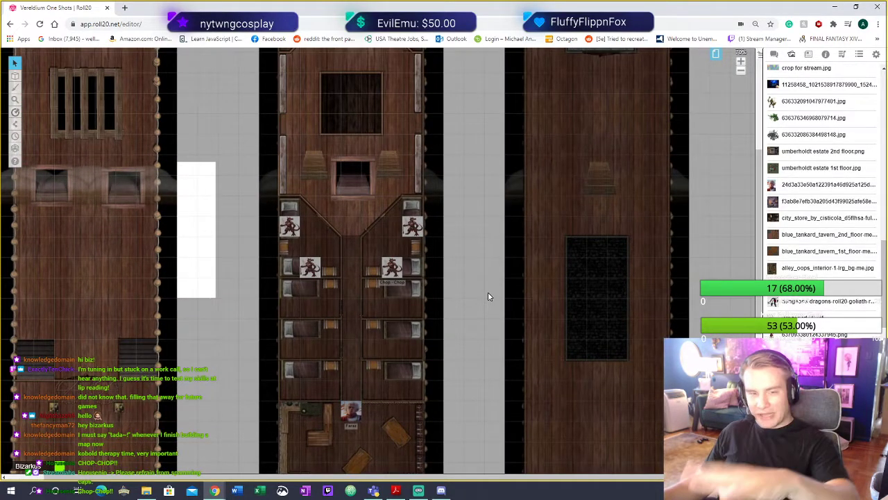
pyautogui.moveTo(772, 103)
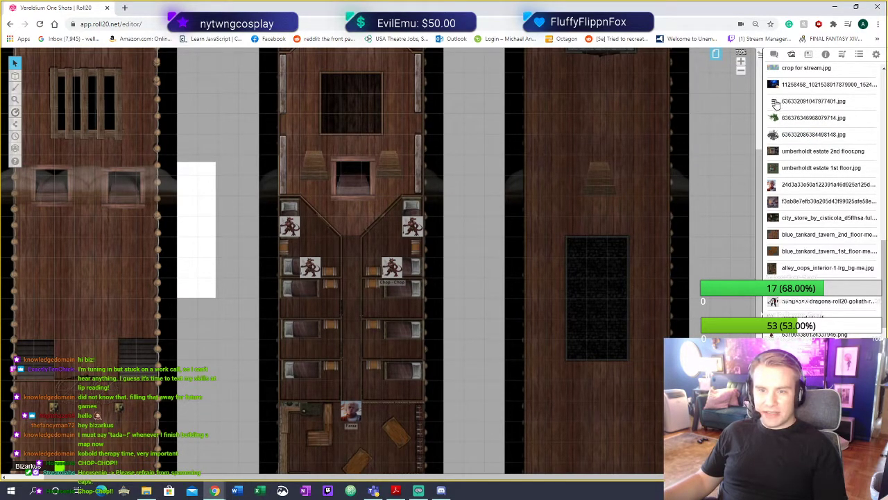
pyautogui.moveTo(775, 103); pyautogui.dragTo(465, 175)
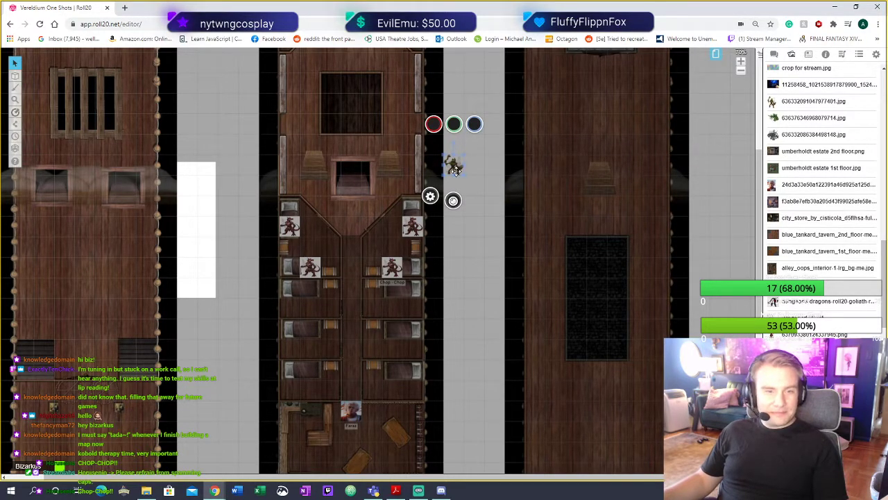
# Set the new token's red bar to 50 and its blue bar to 17
pyautogui.click(433, 125)
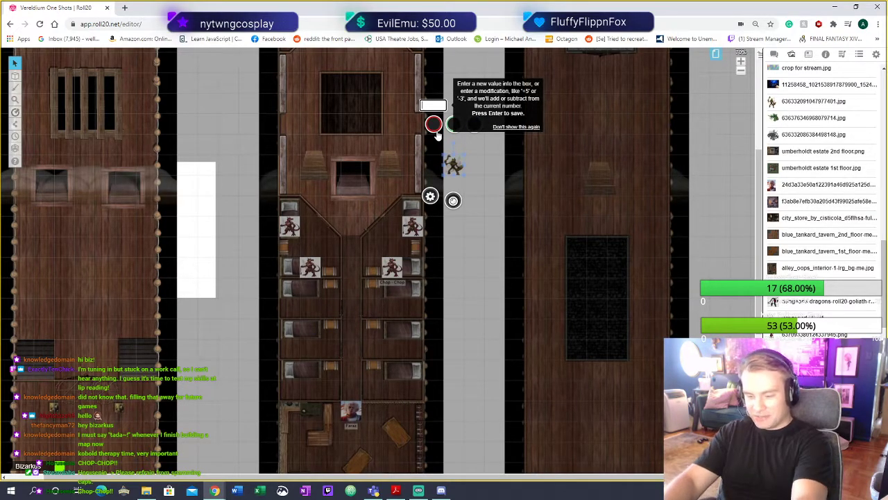
pyautogui.write('50')
pyautogui.press('Return')
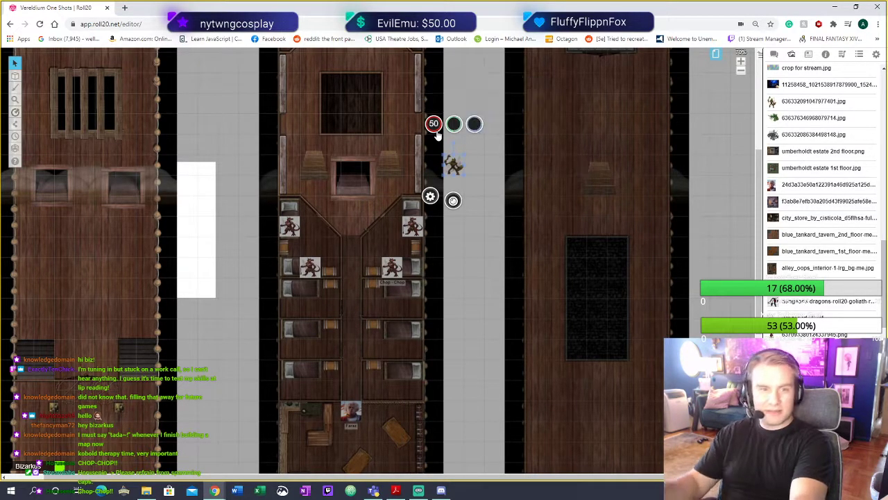
pyautogui.click(474, 125)
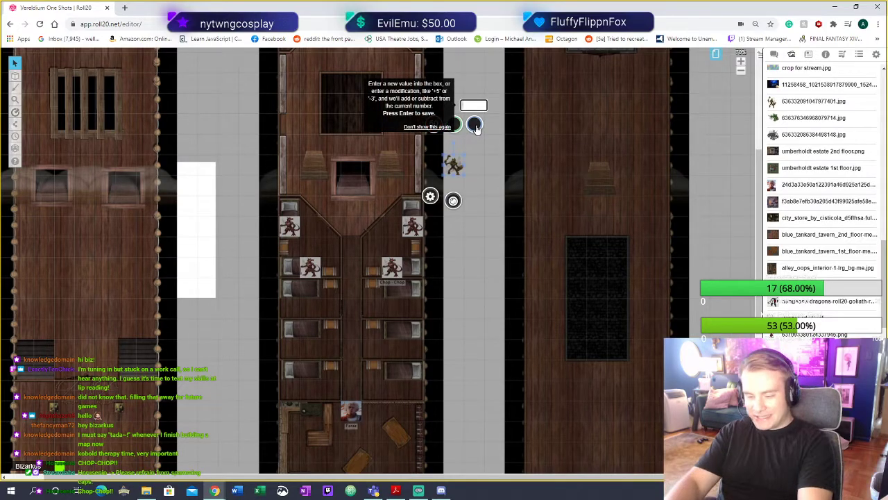
pyautogui.write('17')
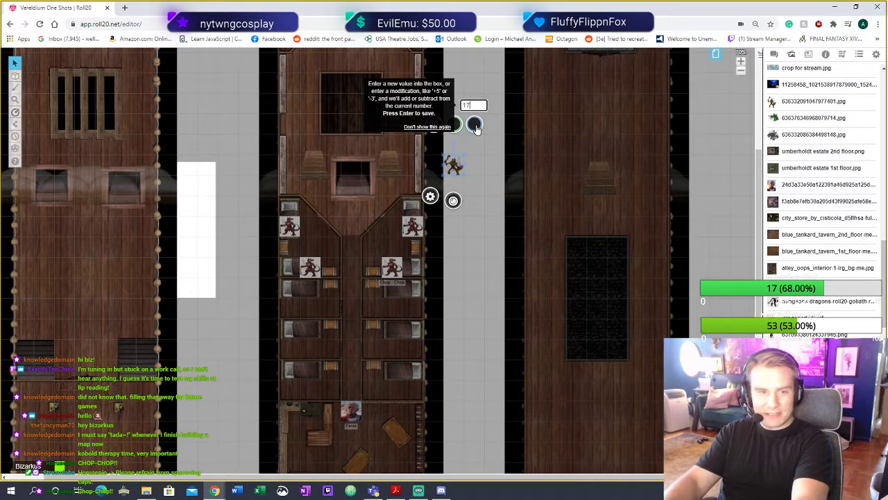
pyautogui.press('Return')
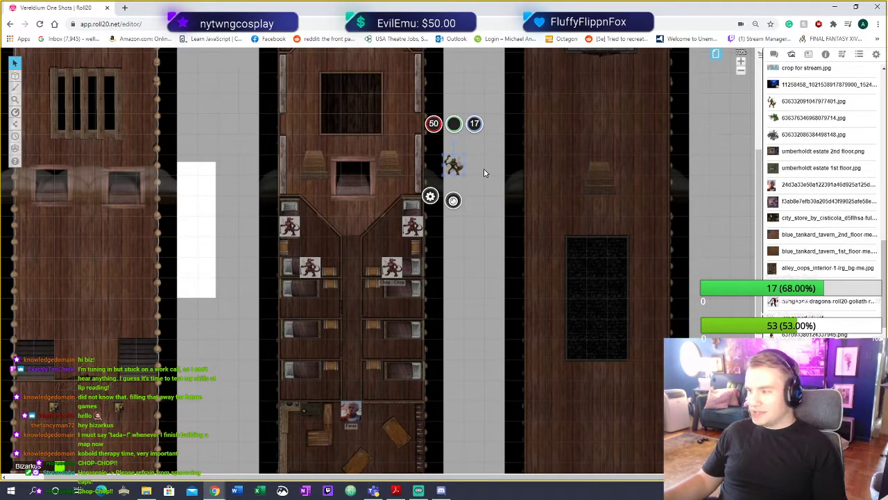
# Set the new token's blue bar to 14 and its red bar to 80
pyautogui.click(474, 125)
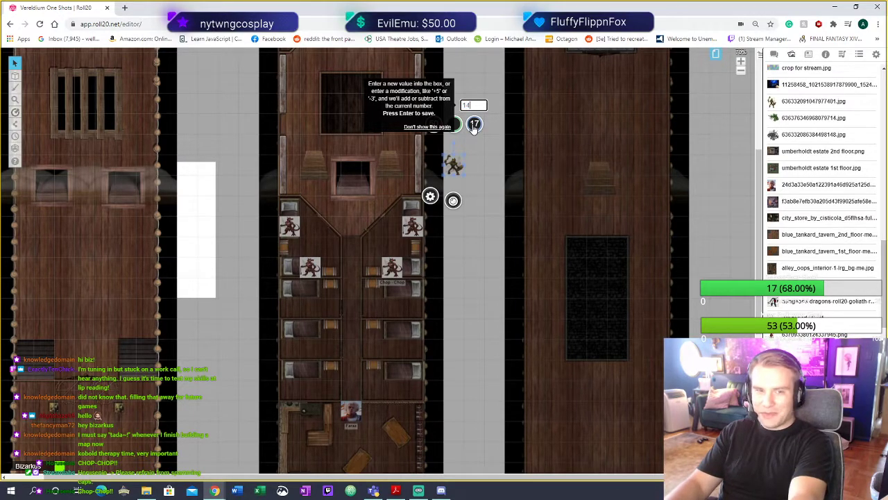
pyautogui.press('Return')
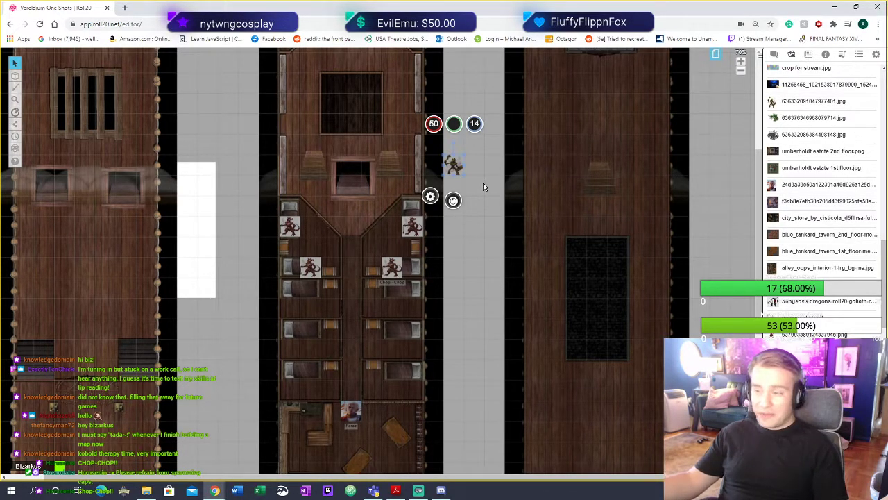
pyautogui.click(433, 125)
pyautogui.write('80')
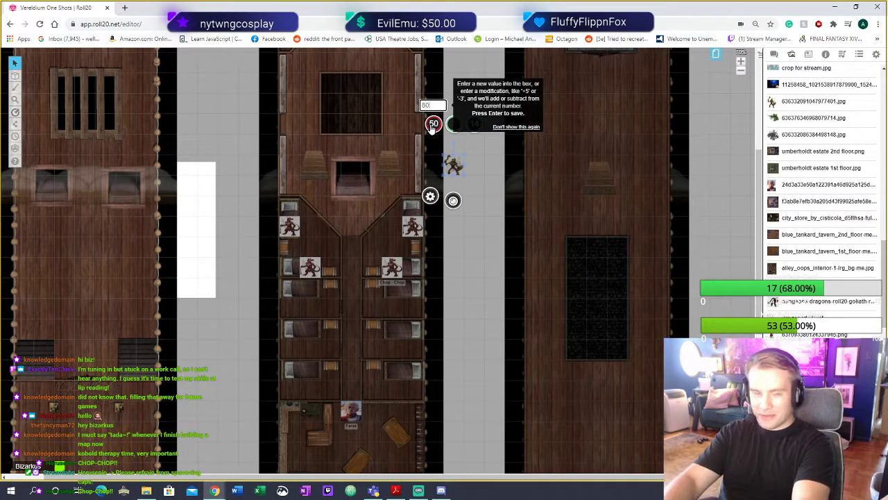
pyautogui.press('Return')
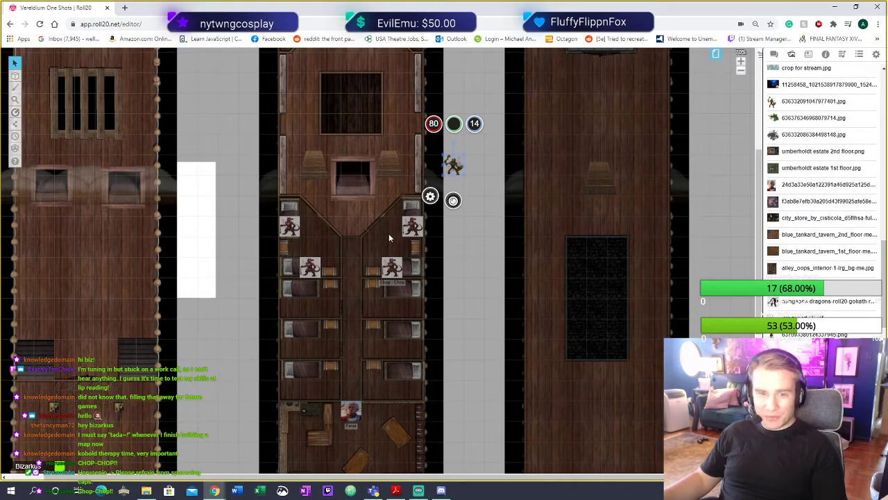
# Use Reveal Areas to uncover the corridor between the cabins and the furnished stern room on the middle deck
pyautogui.scroll(-2, 351, 297)
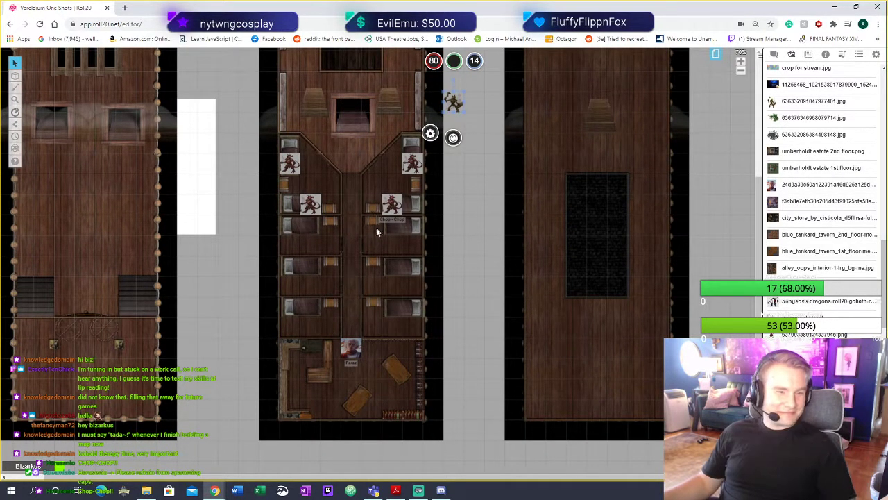
pyautogui.moveTo(14, 123)
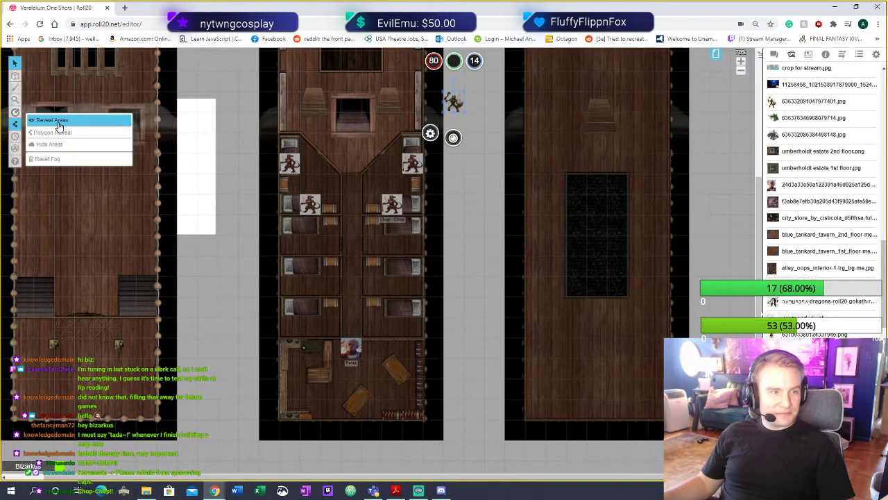
pyautogui.click(57, 121)
pyautogui.moveTo(339, 166); pyautogui.dragTo(364, 349)
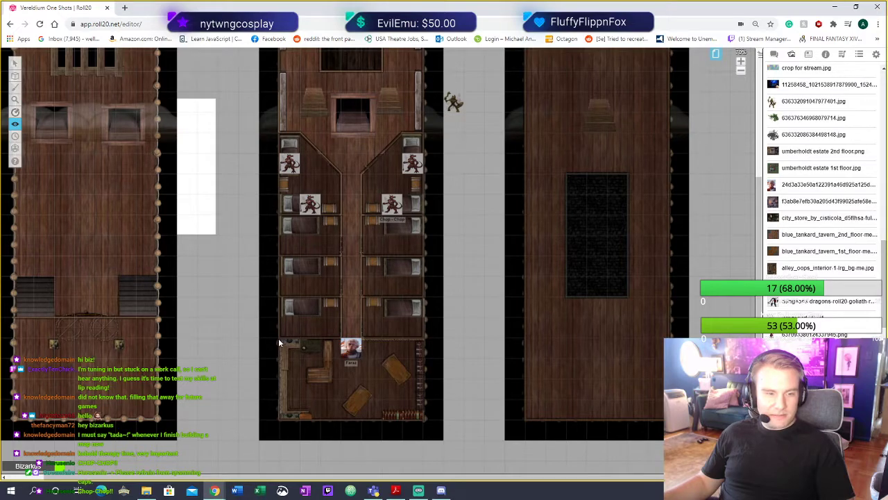
pyautogui.moveTo(278, 338); pyautogui.dragTo(425, 421)
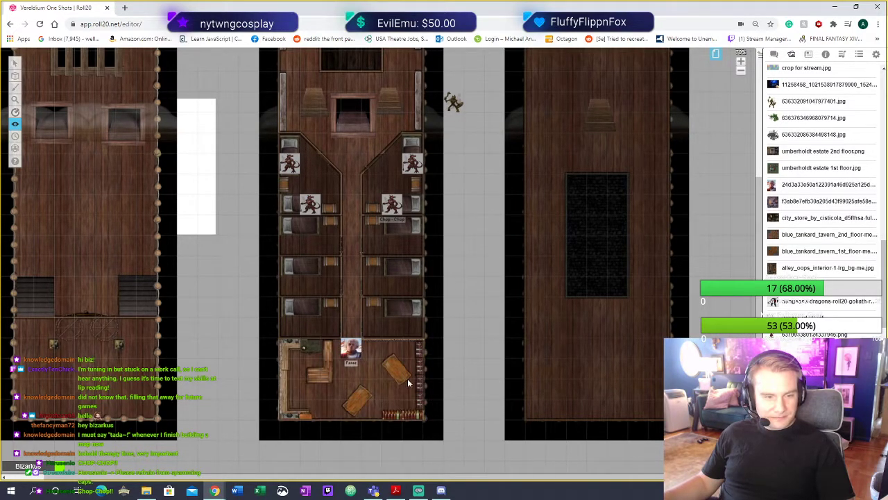
# Move the portrait token from the stern room along the corridor to the square just below the stairwell opening
pyautogui.scroll(1, 384, 378)
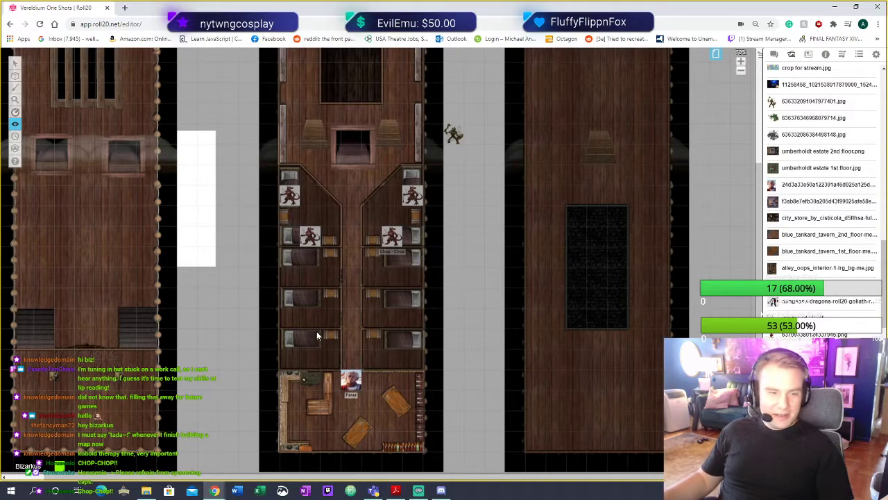
pyautogui.click(16, 62)
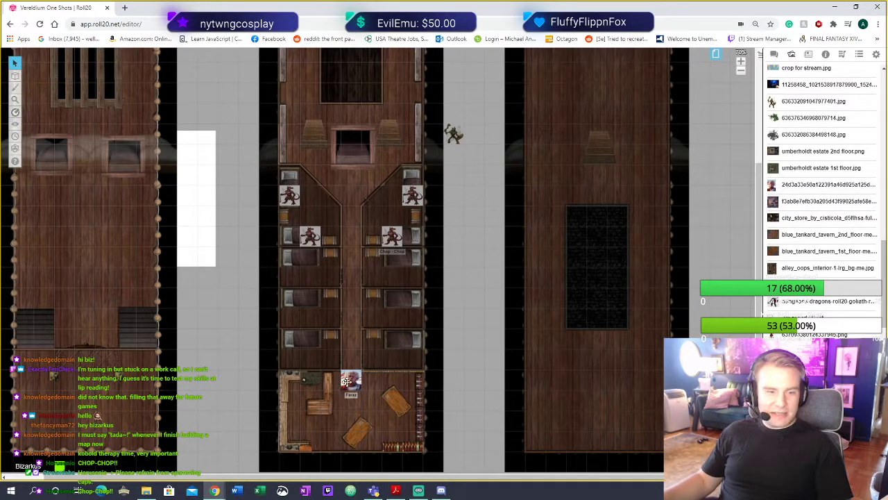
pyautogui.moveTo(351, 380); pyautogui.dragTo(350, 174)
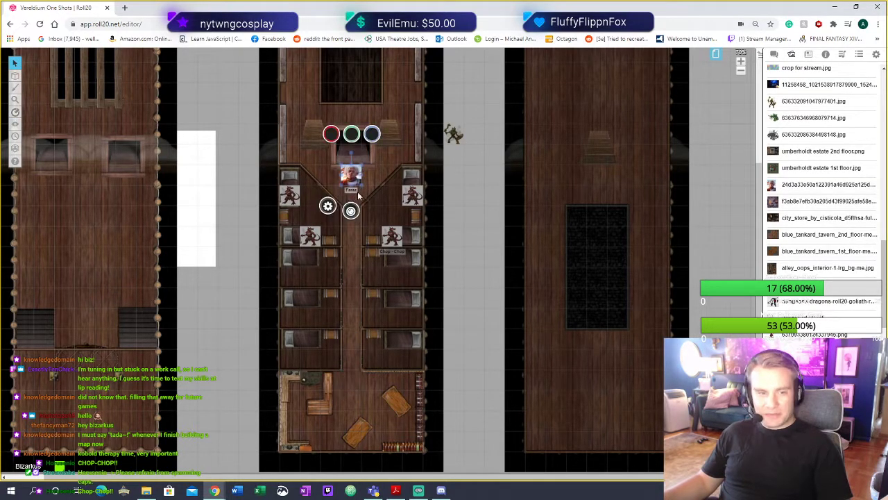
# Move the portrait token one square to the right below the stairwell and use Reveal Areas to uncover the adjacent upper right cabins
pyautogui.click(320, 179)
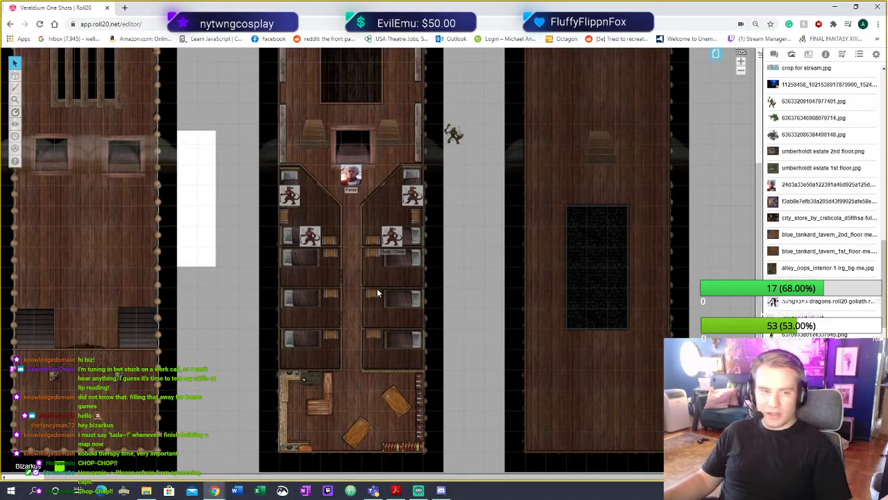
pyautogui.moveTo(352, 179); pyautogui.dragTo(372, 182)
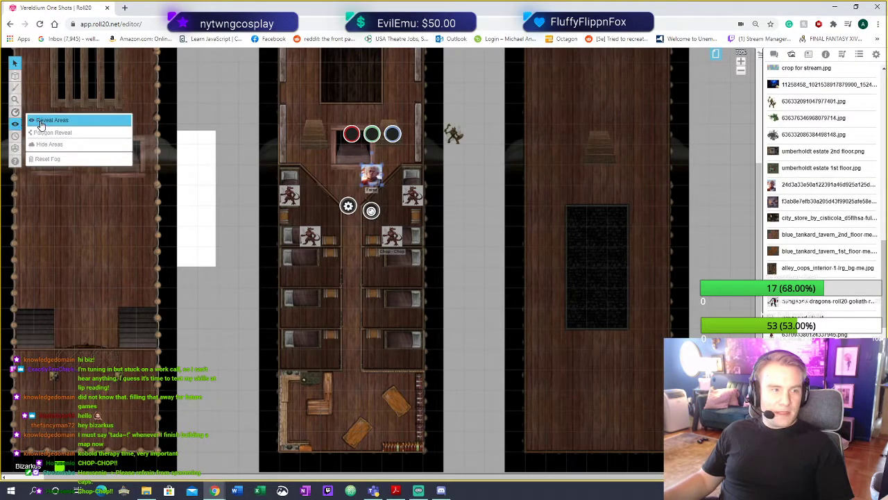
pyautogui.click(41, 123)
pyautogui.moveTo(351, 155); pyautogui.dragTo(426, 252)
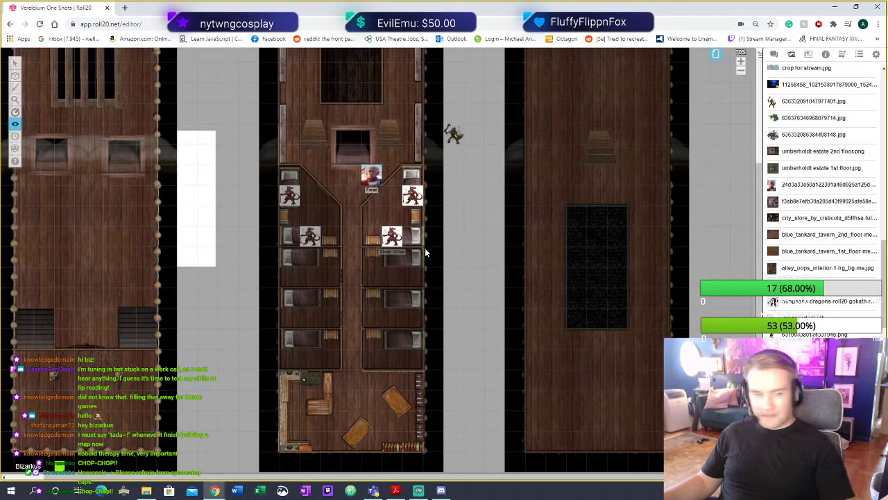
# Move the Chop - Chop token one square diagonally up and left from its bunk, towards the portrait token
pyautogui.click(14, 63)
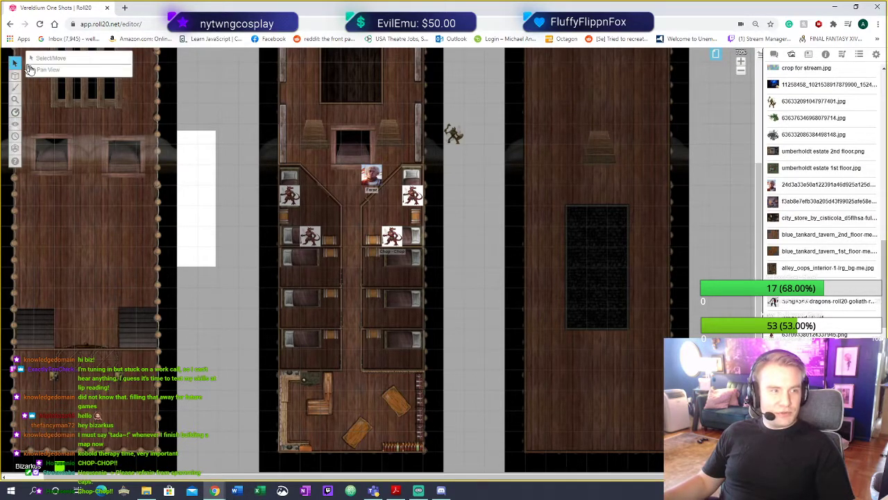
pyautogui.moveTo(392, 236); pyautogui.dragTo(371, 215)
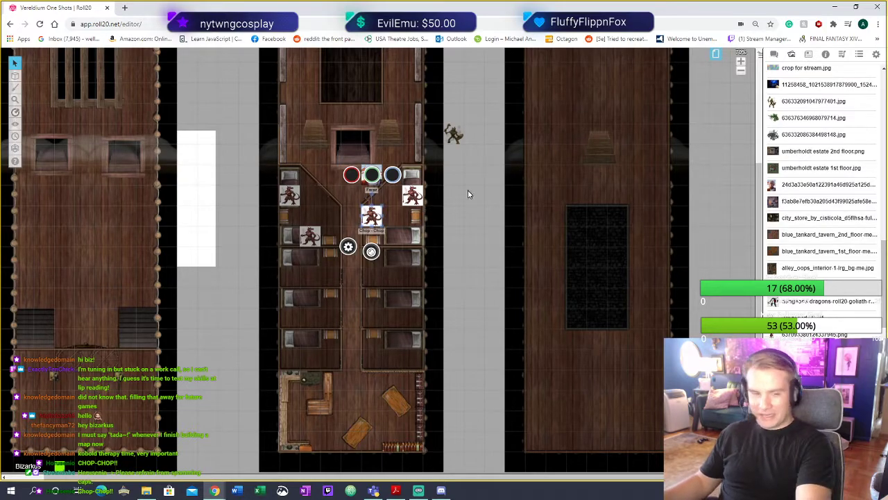
pyautogui.scroll(1, 456, 250)
pyautogui.scroll(2, 471, 263)
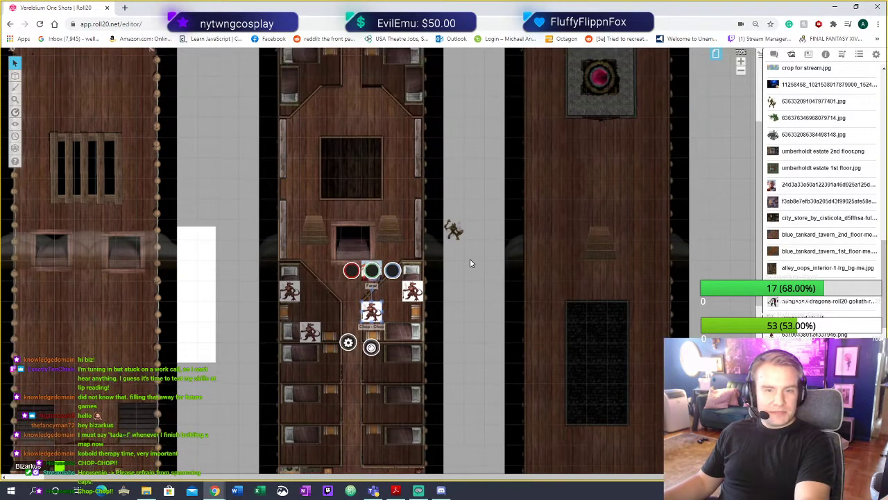
pyautogui.scroll(-2, 248, 167)
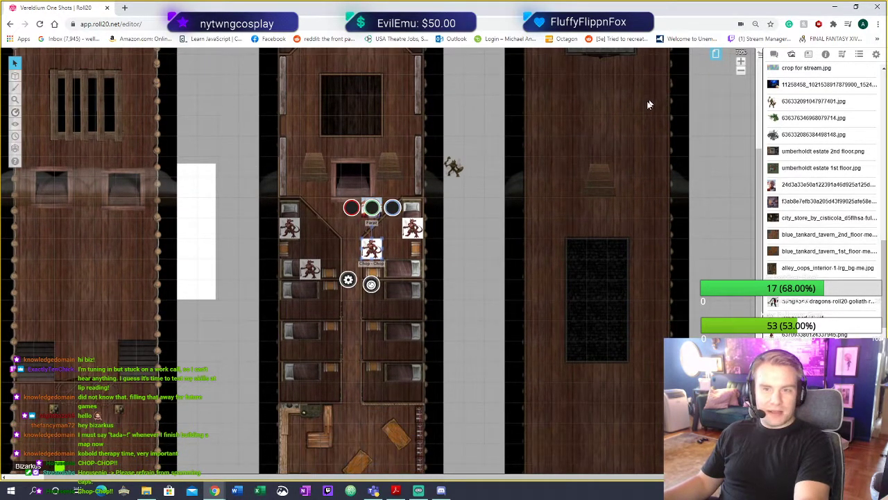
# Switch to D&D Beyond, dock its page beside the Roll20 tab, and look through My Campaigns
pyautogui.moveTo(215, 491)
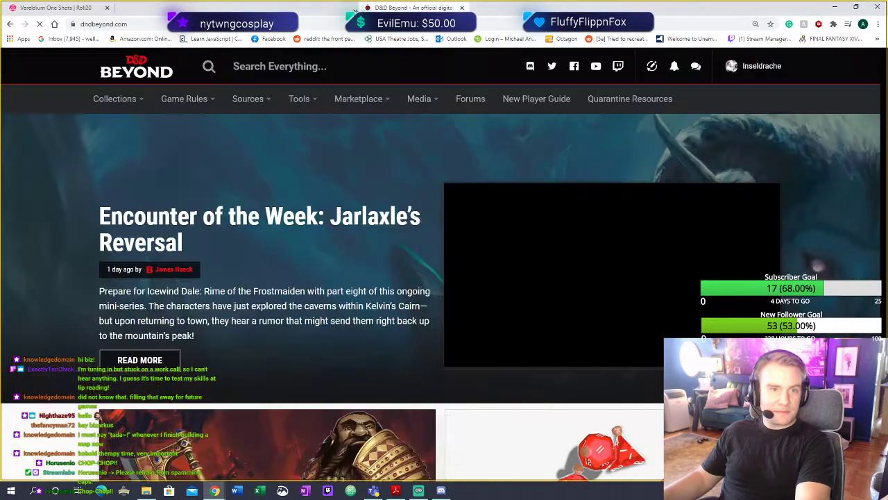
pyautogui.moveTo(867, 7); pyautogui.dragTo(326, 17)
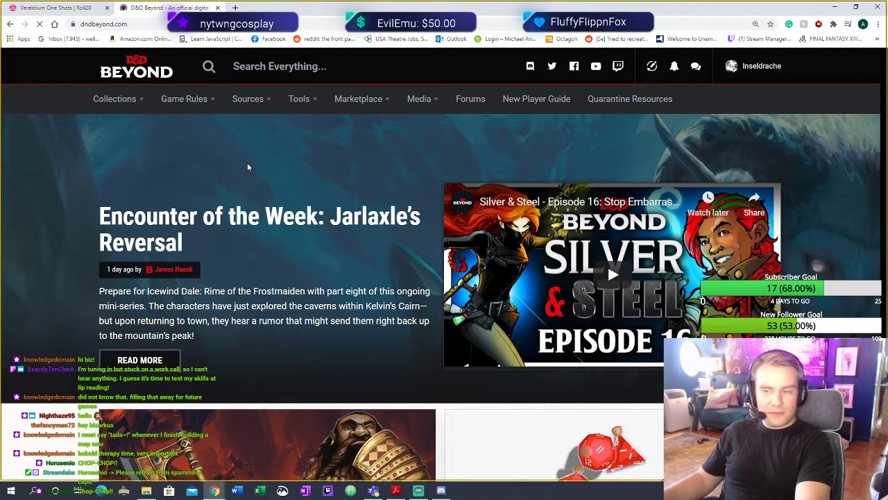
pyautogui.moveTo(119, 99)
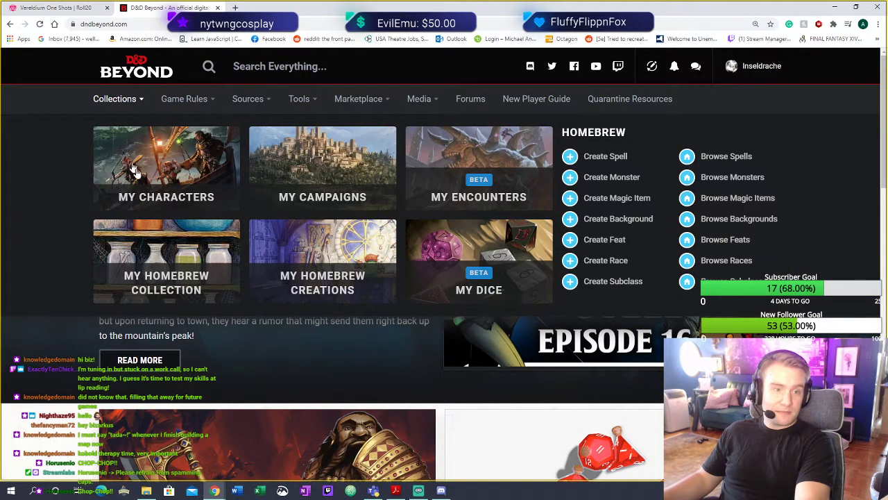
pyautogui.click(326, 164)
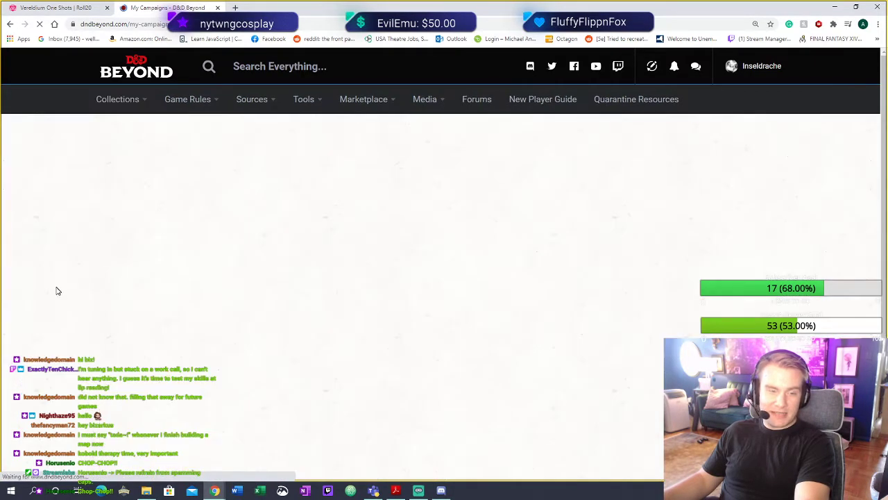
pyautogui.scroll(-3, 82, 277)
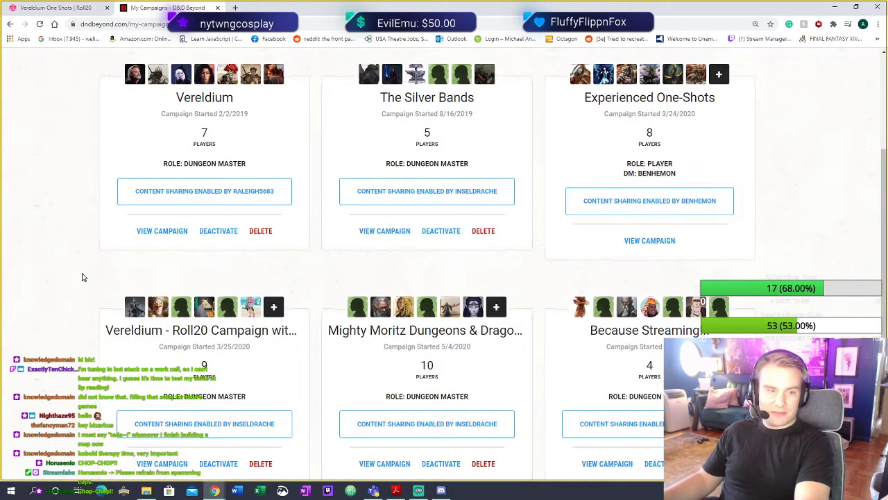
pyautogui.scroll(3, 54, 277)
# Open My Characters and start creating a new character with the Standard method
pyautogui.moveTo(116, 101)
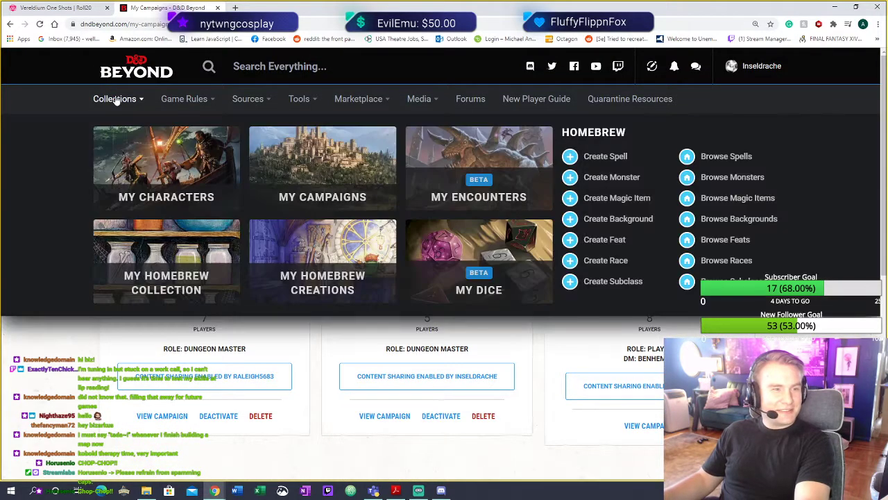
pyautogui.click(160, 173)
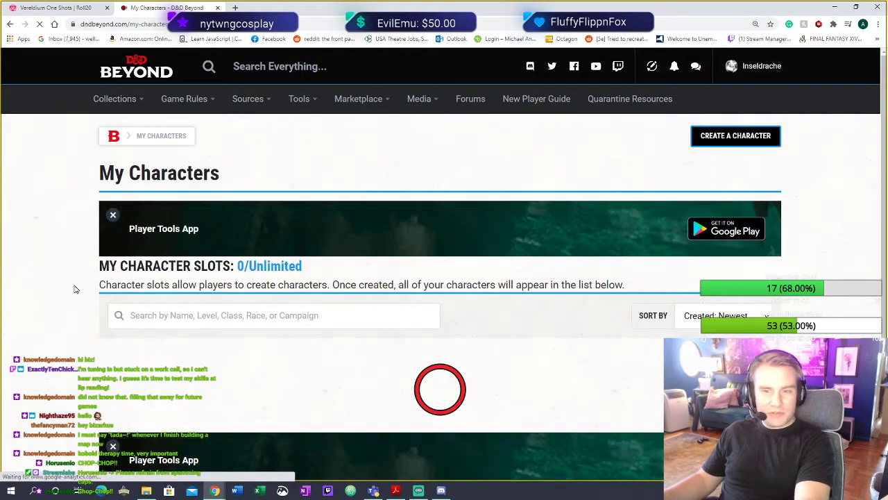
pyautogui.scroll(-3, 56, 253)
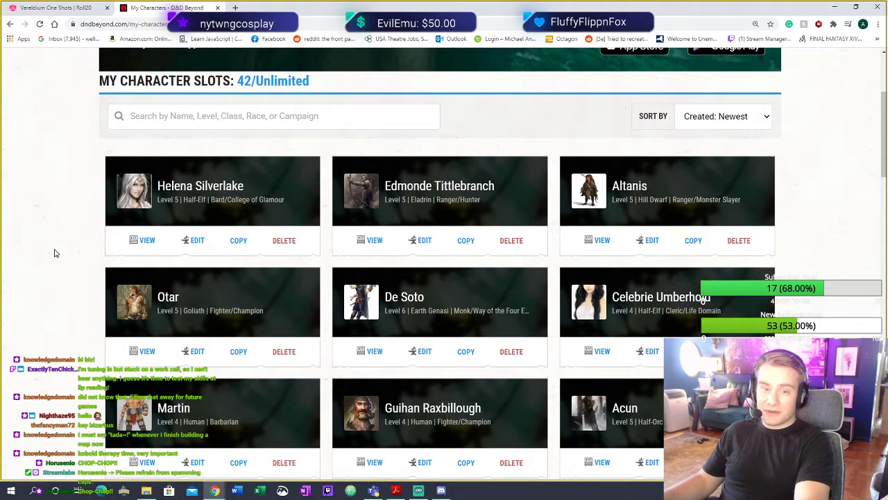
pyautogui.scroll(3, 55, 254)
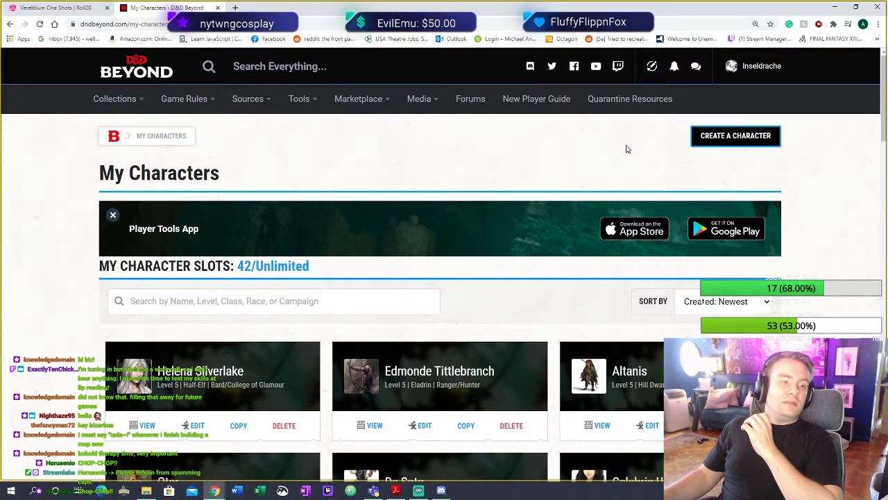
pyautogui.click(725, 147)
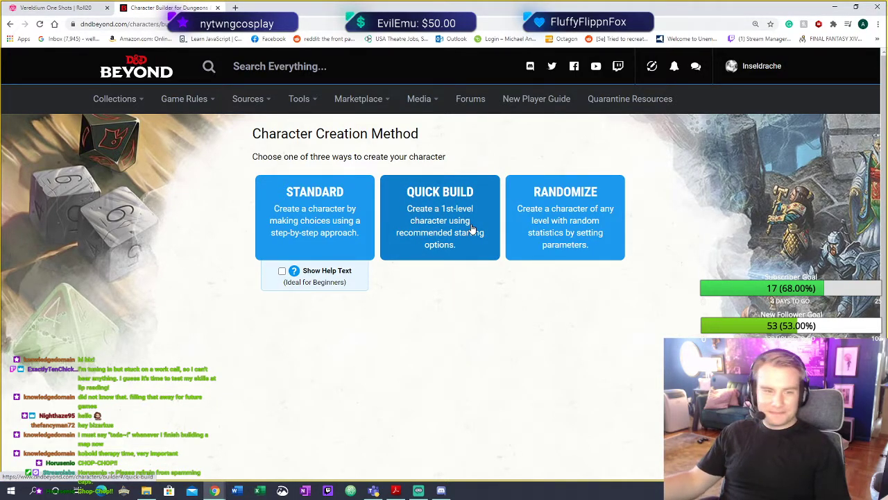
pyautogui.click(336, 233)
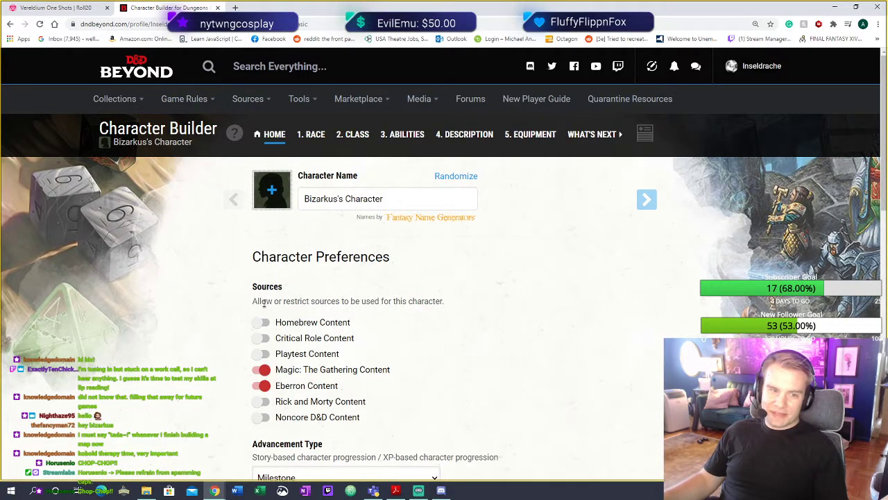
# Replace the default character name with "Chop - Chop"
pyautogui.scroll(-1, 207, 254)
pyautogui.moveTo(416, 153); pyautogui.dragTo(286, 159)
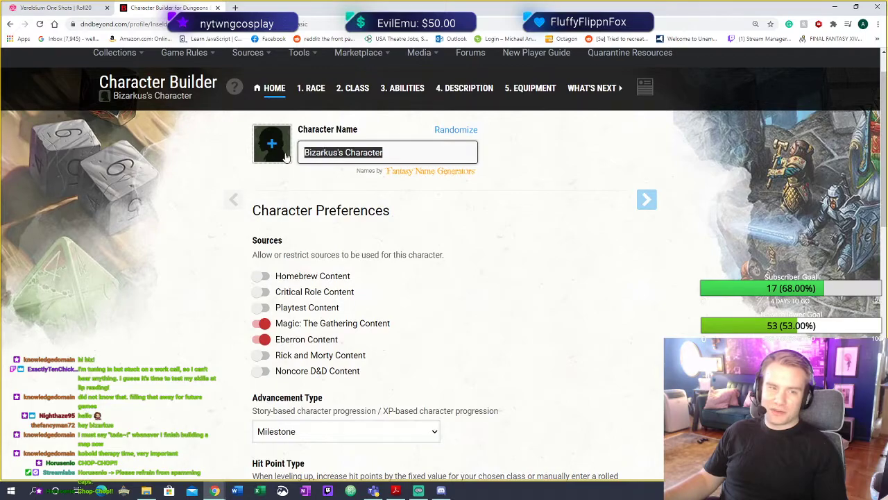
pyautogui.press('BackSpace')
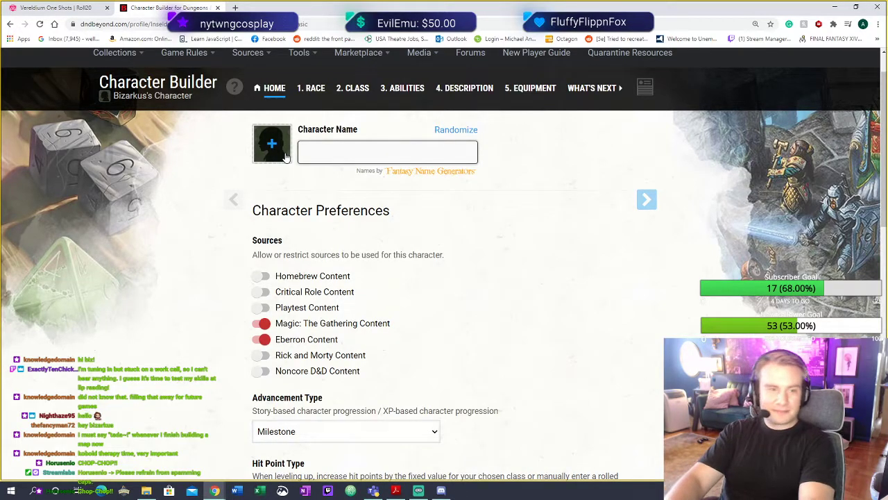
pyautogui.write('C')
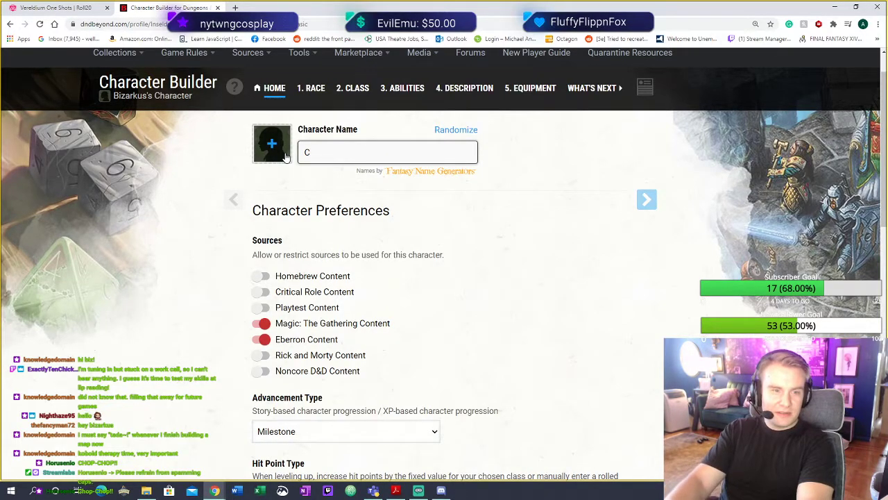
pyautogui.write('hop - Chop')
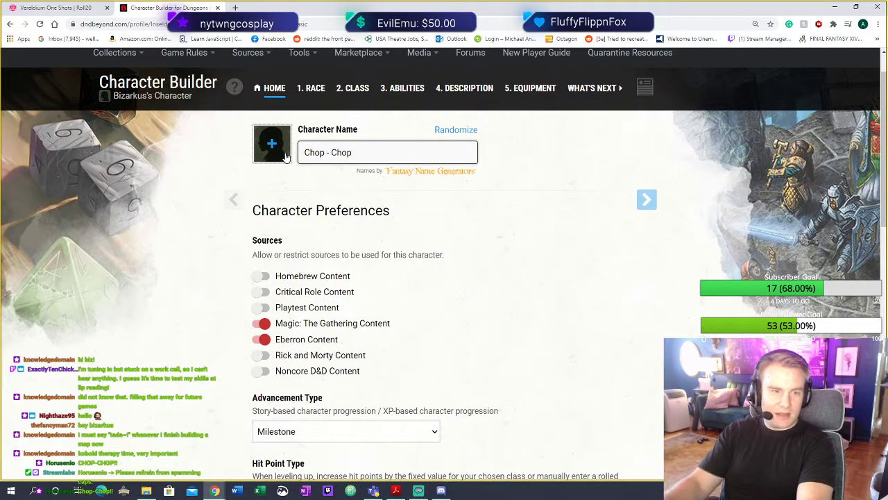
# Allow Homebrew, Critical Role, Playtest, Rick and Morty and Noncore D&D content as sources for the character
pyautogui.click(262, 276)
pyautogui.click(262, 292)
pyautogui.click(261, 309)
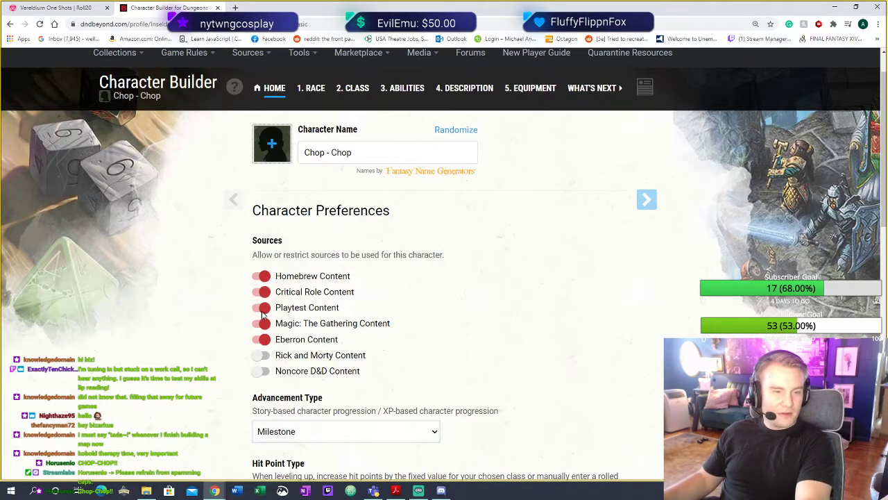
pyautogui.click(262, 355)
pyautogui.click(261, 372)
# Set the character's advancement type to XP and the hit point type to Manual
pyautogui.scroll(-3, 408, 247)
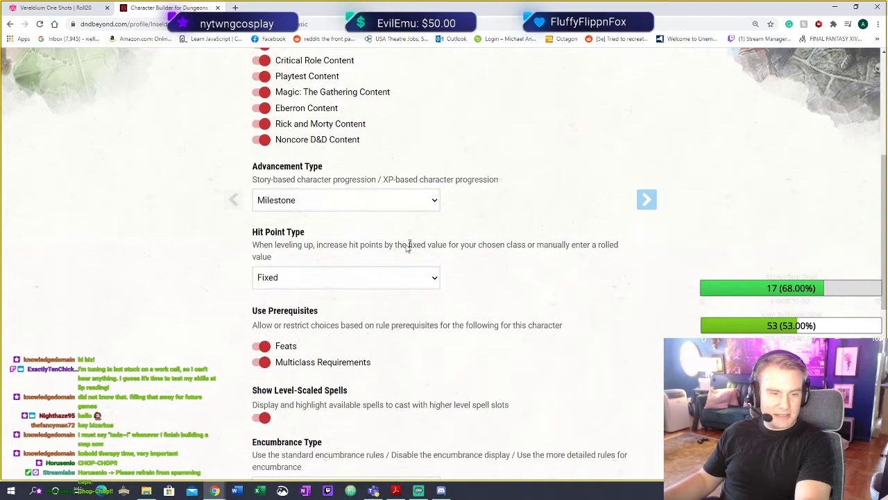
pyautogui.click(419, 203)
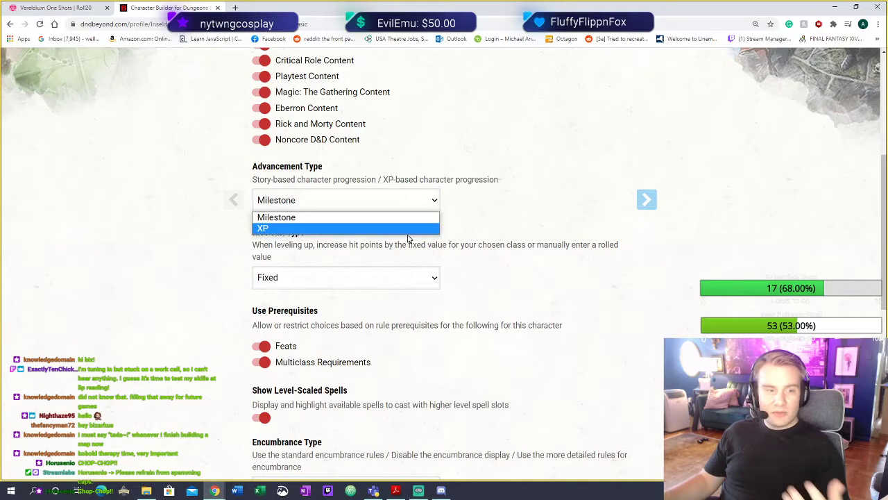
pyautogui.click(408, 229)
pyautogui.click(371, 325)
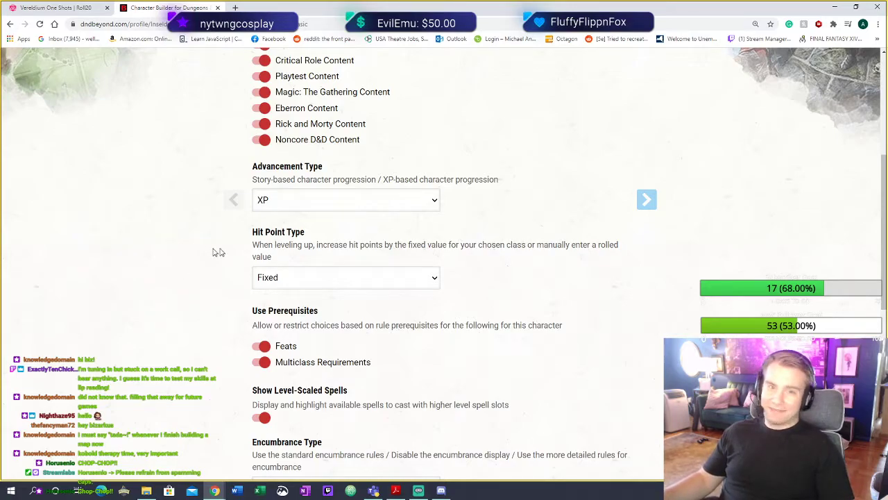
pyautogui.click(426, 282)
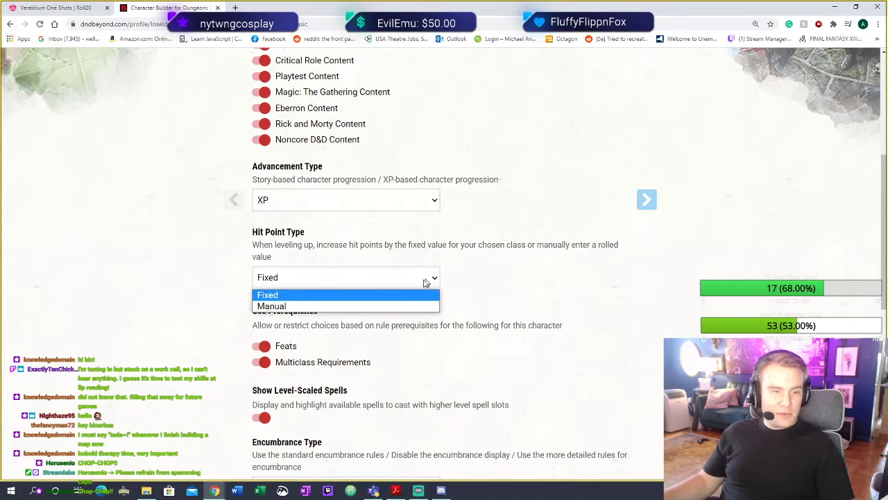
pyautogui.click(416, 305)
pyautogui.click(372, 325)
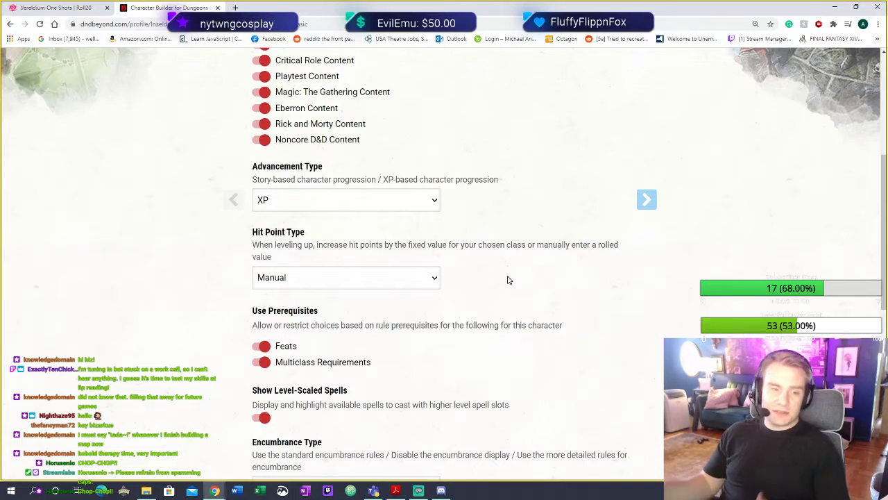
# Review the remaining character preferences and enable Ignore Coin Weight
pyautogui.scroll(-3, 388, 306)
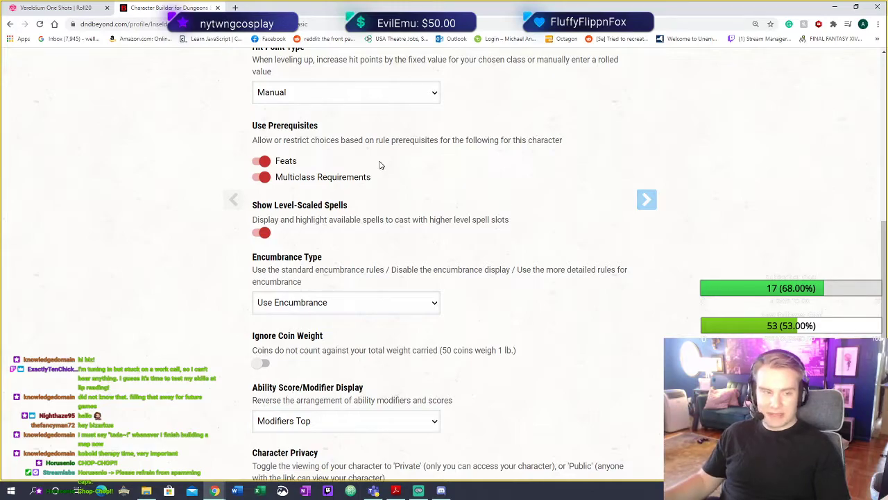
pyautogui.scroll(-2, 435, 174)
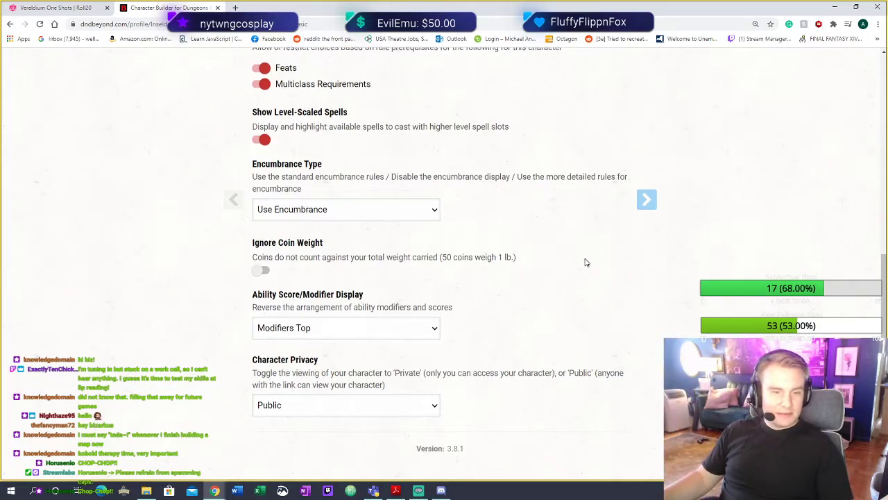
pyautogui.scroll(-1, 585, 263)
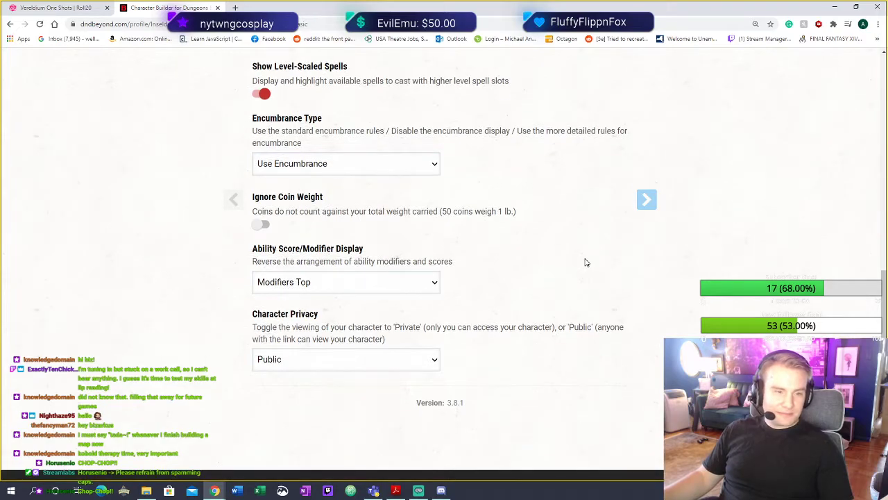
pyautogui.click(264, 227)
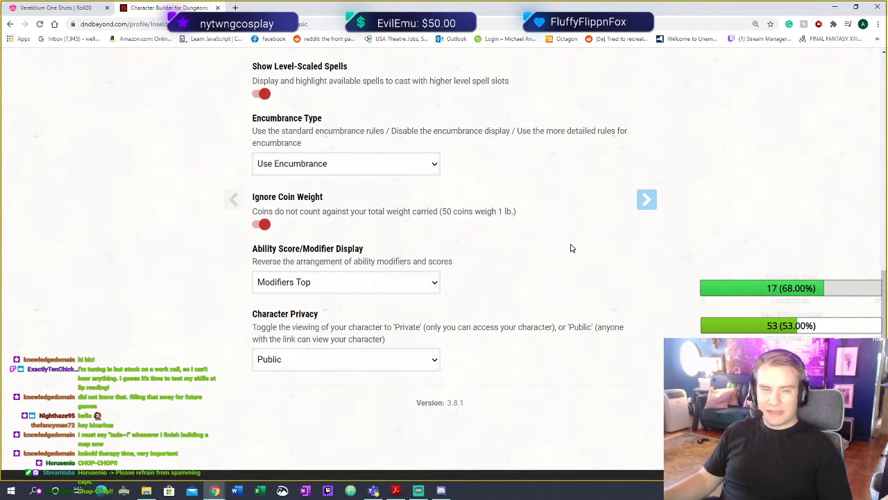
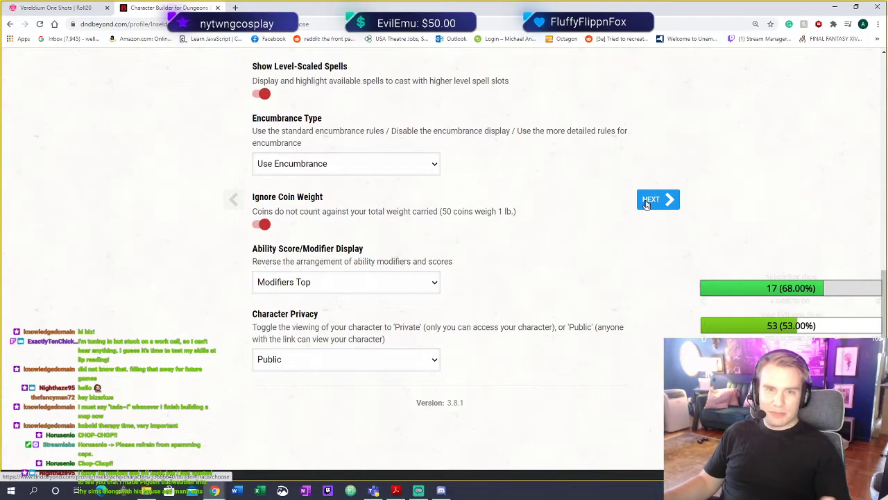
# Proceed to the race selection and look through the available races for the character
pyautogui.click(647, 199)
pyautogui.scroll(-5, 660, 305)
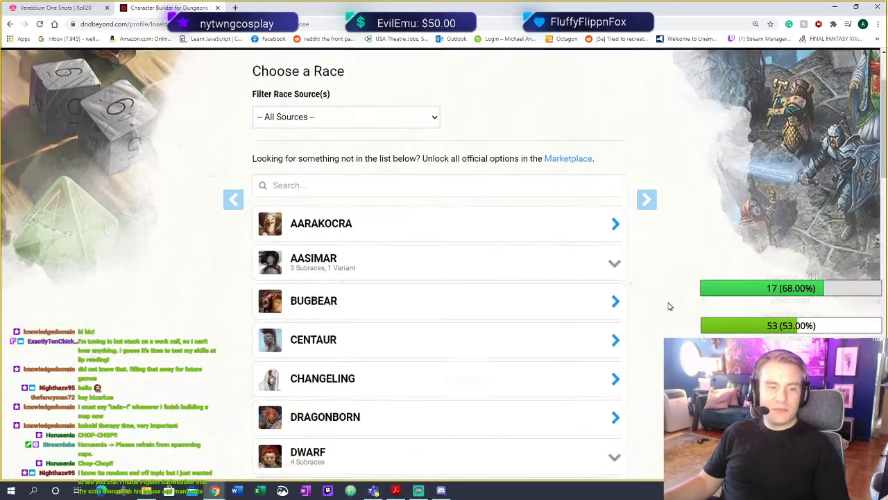
pyautogui.scroll(-5, 652, 310)
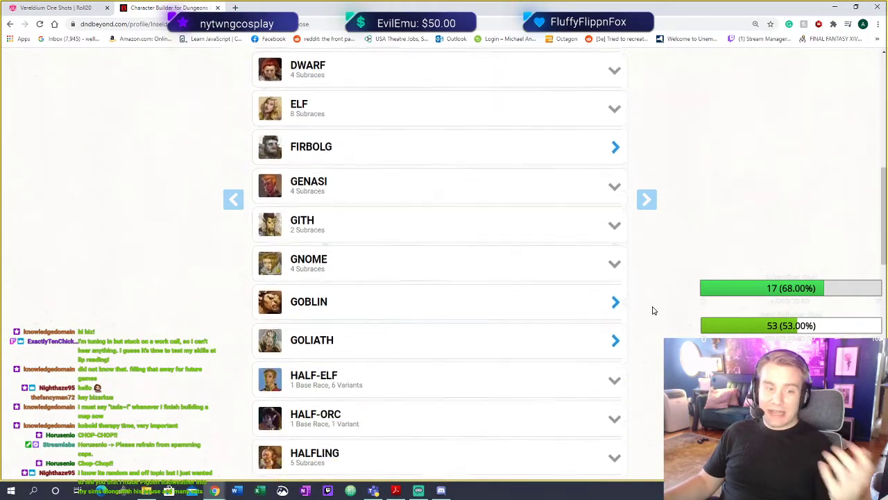
pyautogui.scroll(-4, 653, 310)
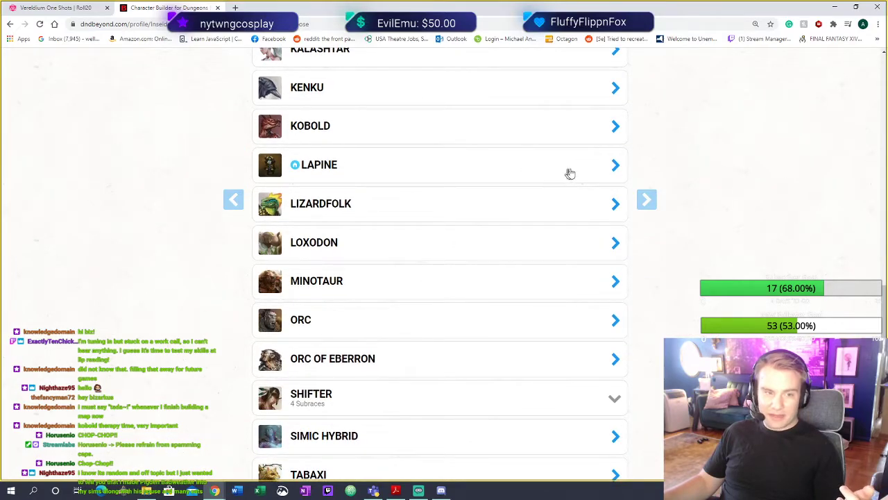
pyautogui.scroll(-2, 634, 311)
pyautogui.scroll(-2, 634, 313)
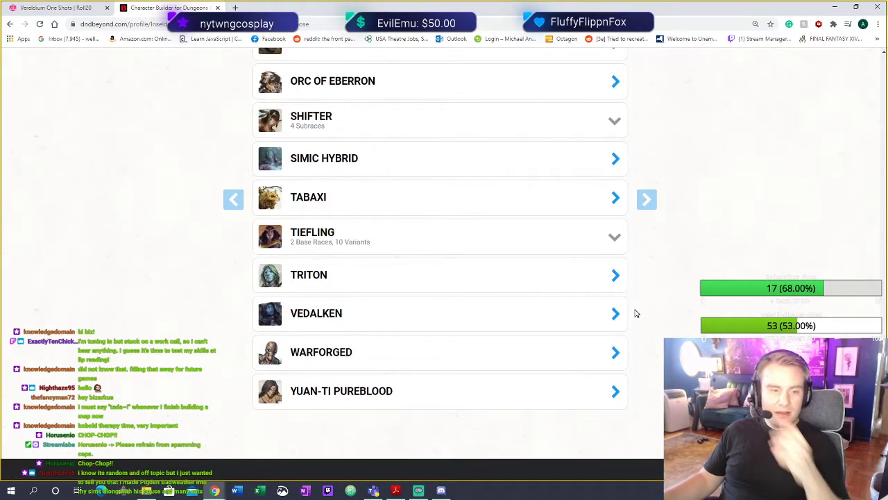
pyautogui.scroll(12, 640, 309)
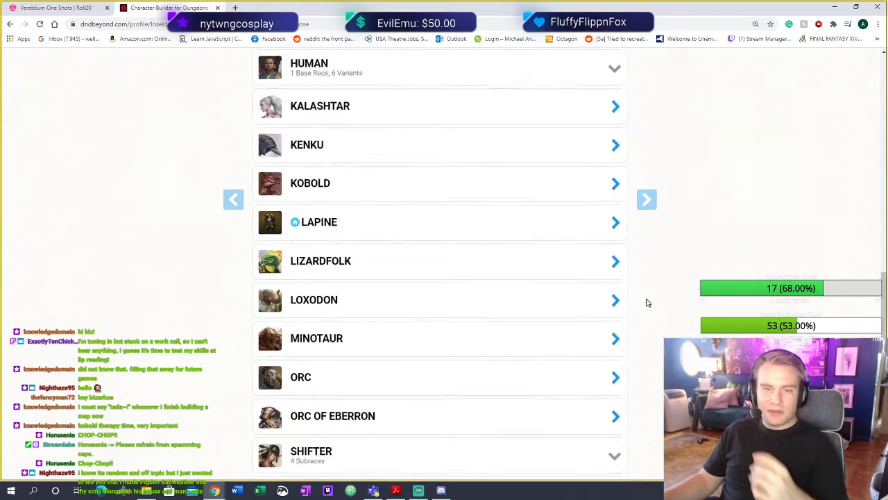
pyautogui.scroll(4, 641, 301)
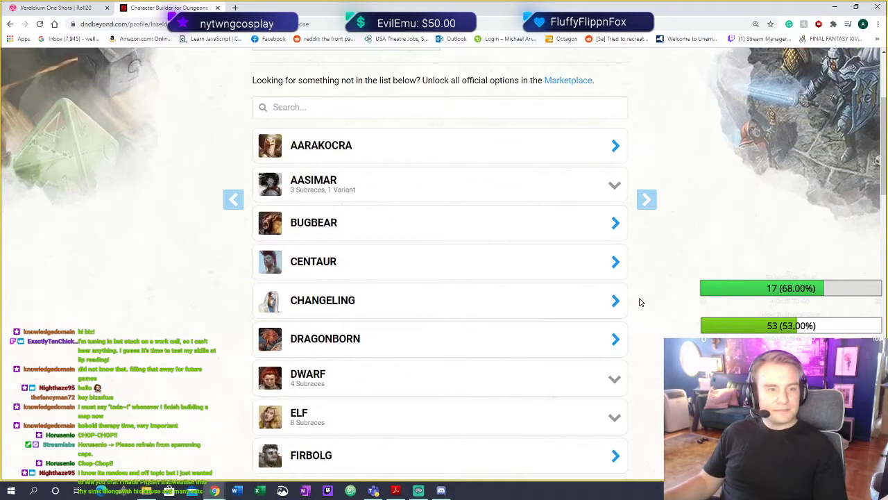
pyautogui.scroll(-3, 615, 294)
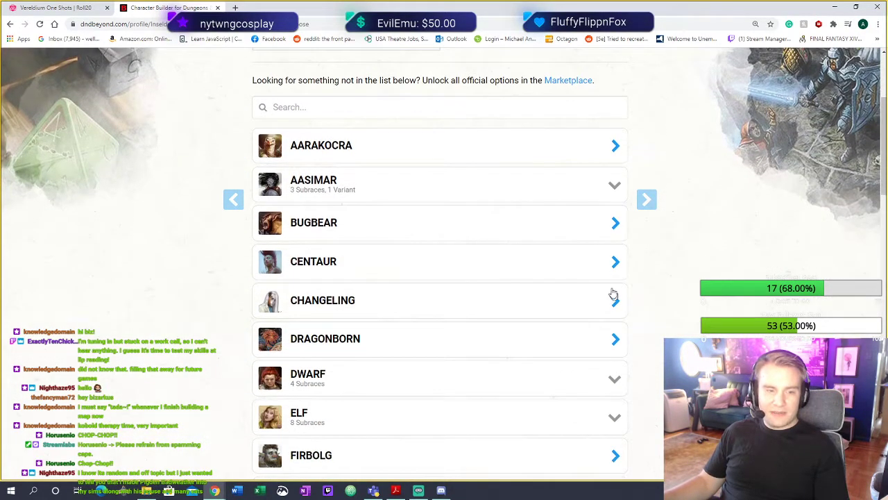
pyautogui.scroll(-1, 631, 257)
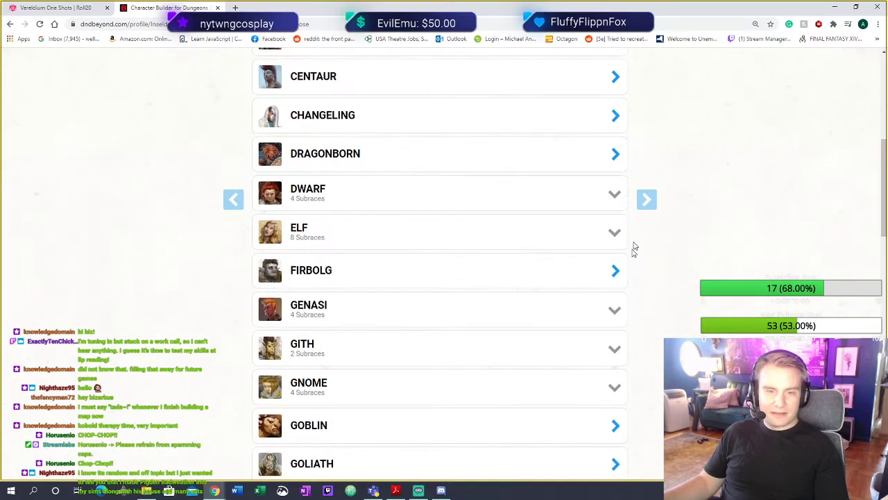
# Examine the Dragonborn race's Draconic Ancestry details, including damage types and breath weapons, without choosing the race
pyautogui.click(614, 155)
pyautogui.scroll(-6, 535, 355)
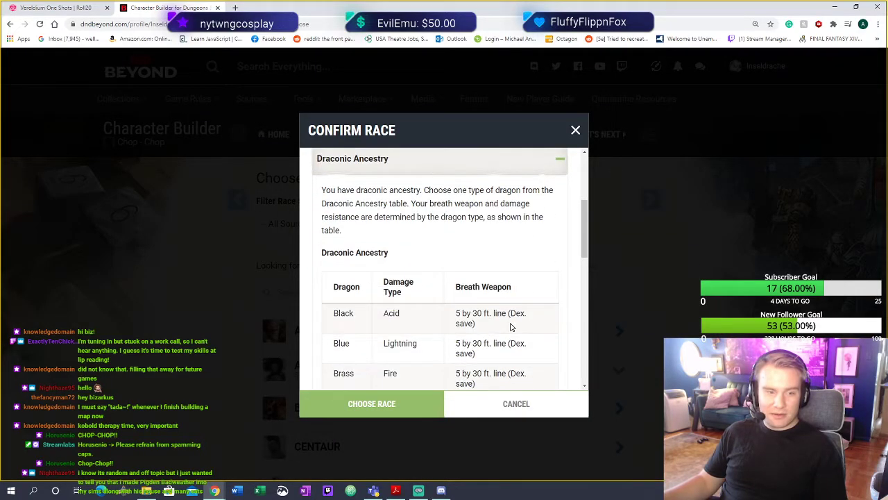
pyautogui.scroll(-1, 511, 326)
pyautogui.scroll(3, 510, 325)
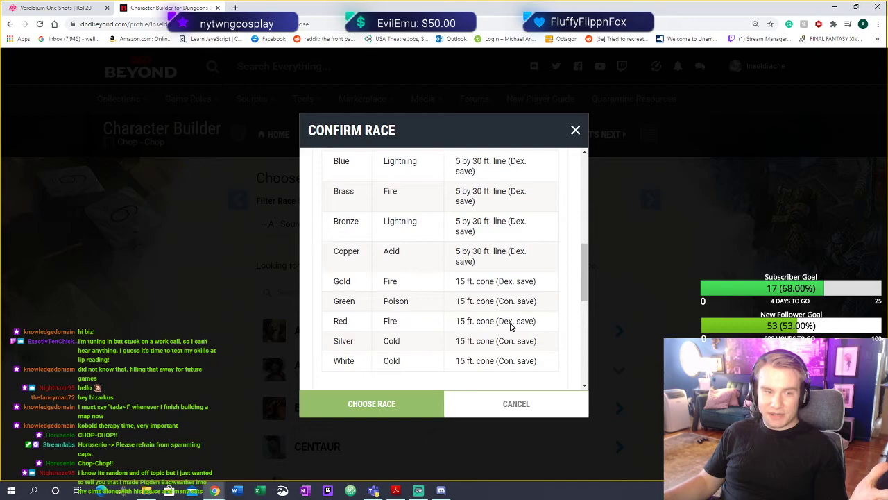
pyautogui.scroll(-1, 510, 324)
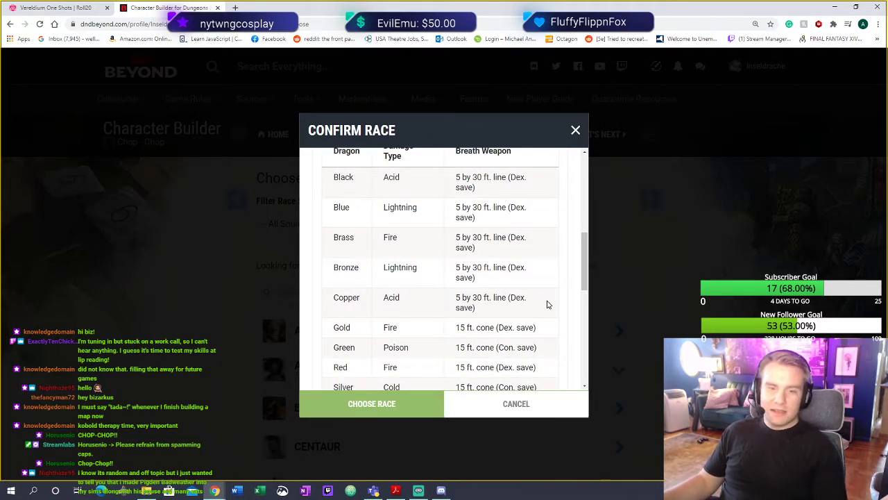
pyautogui.click(575, 132)
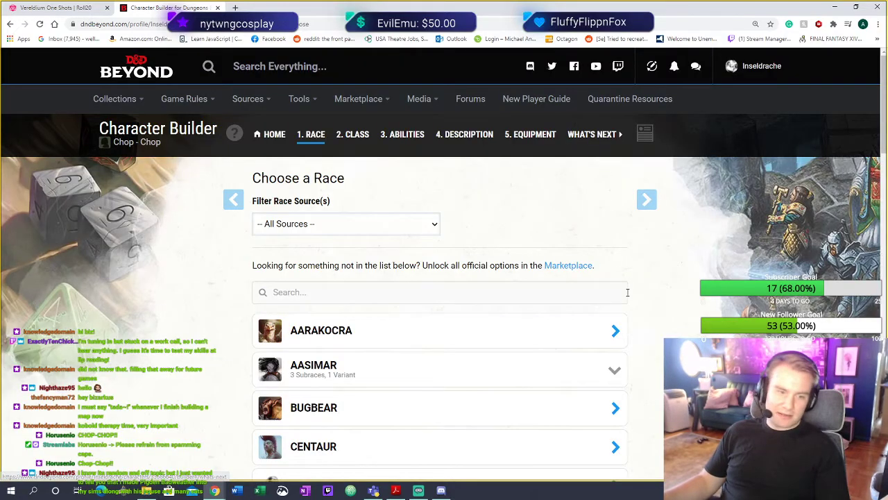
# Find the Tiefling variants in the race list and choose Mephistopheles Tiefling as the character's race
pyautogui.scroll(-4, 653, 306)
pyautogui.scroll(-3, 651, 307)
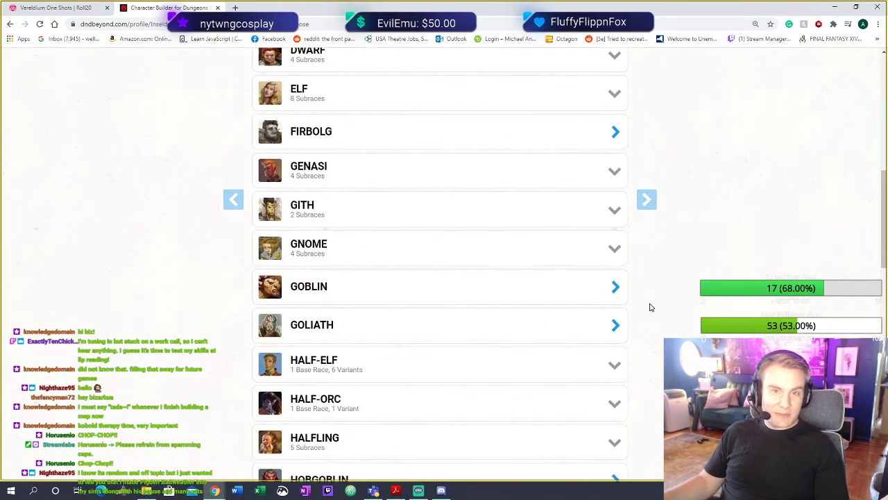
pyautogui.scroll(-13, 651, 308)
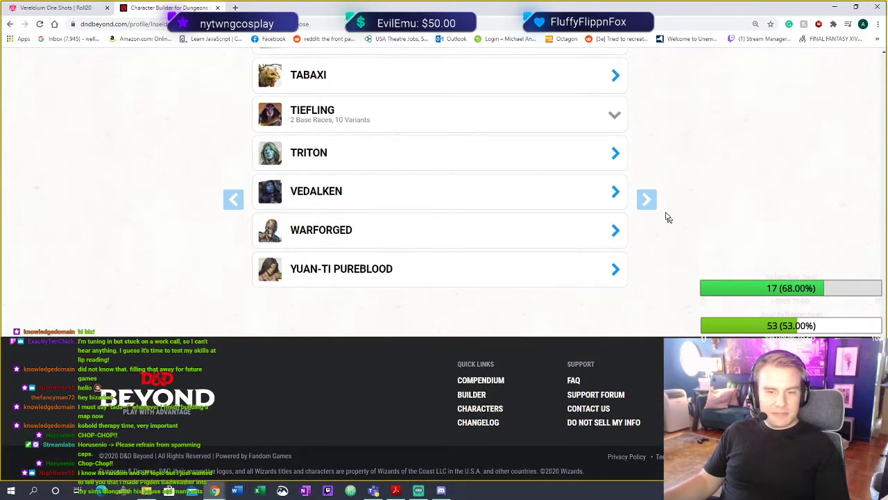
pyautogui.scroll(2, 567, 269)
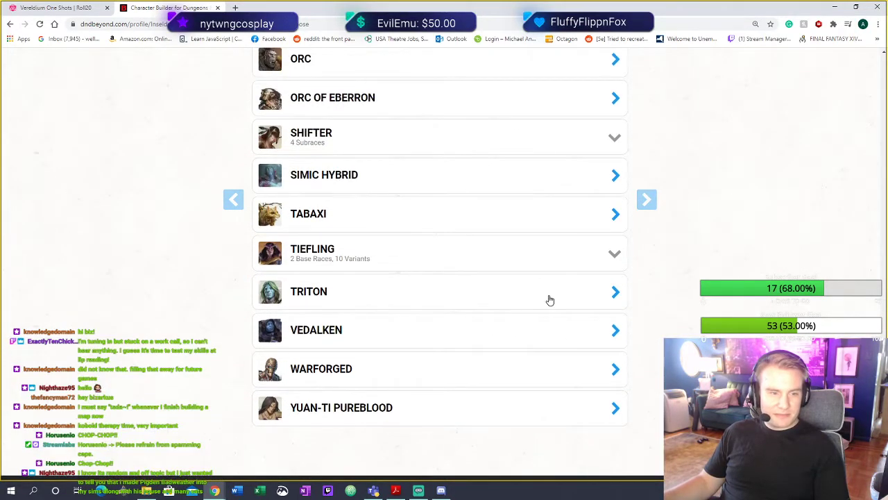
pyautogui.scroll(2, 562, 305)
pyautogui.click(588, 353)
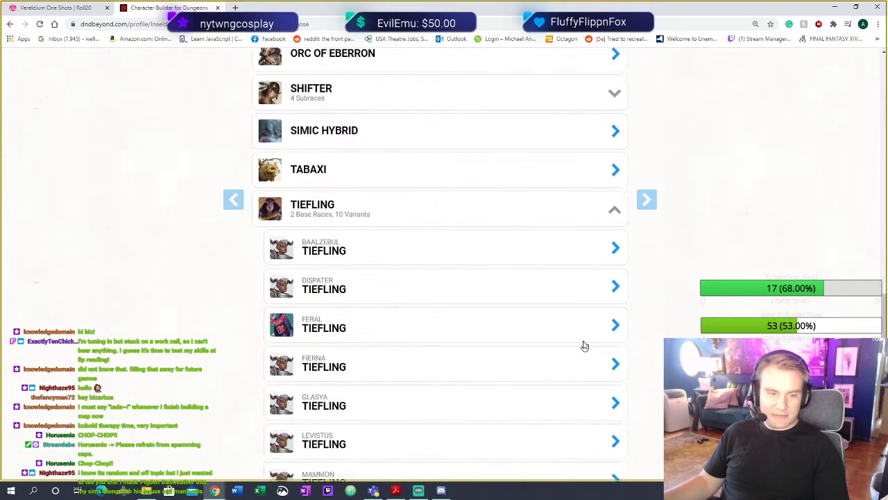
pyautogui.scroll(-2, 585, 345)
pyautogui.scroll(-1, 587, 256)
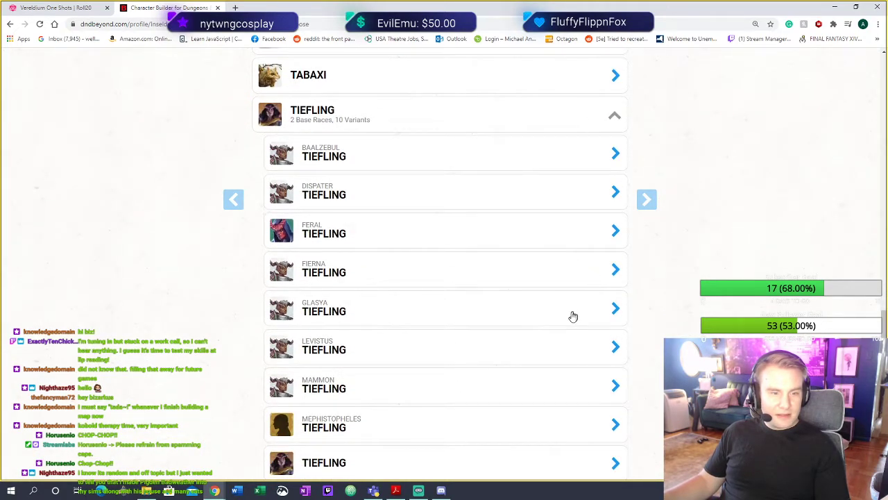
pyautogui.scroll(-1, 562, 313)
pyautogui.scroll(-2, 564, 333)
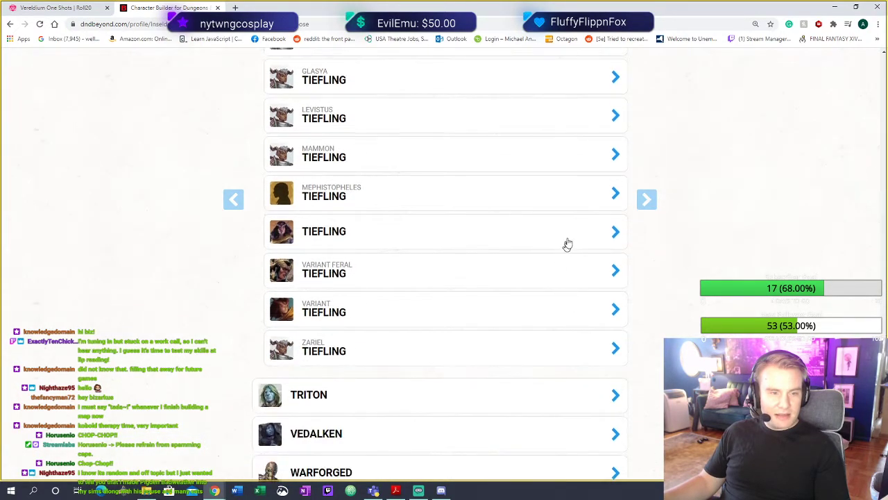
pyautogui.click(614, 194)
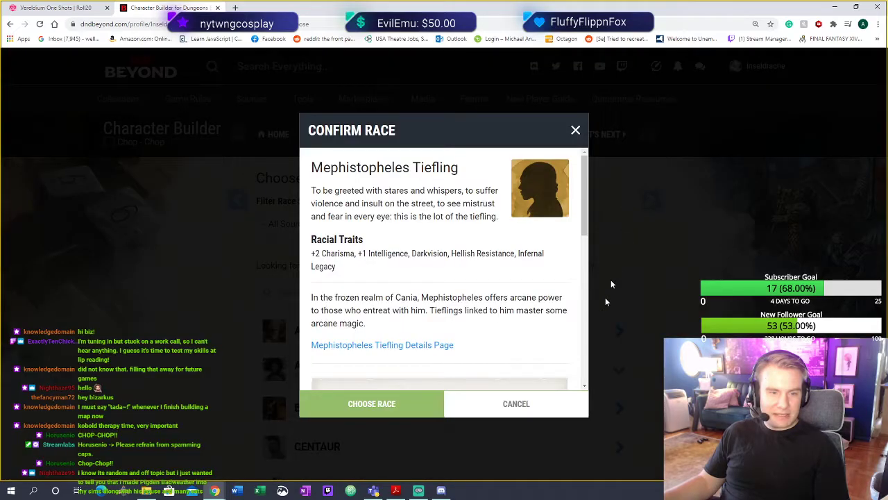
pyautogui.click(407, 410)
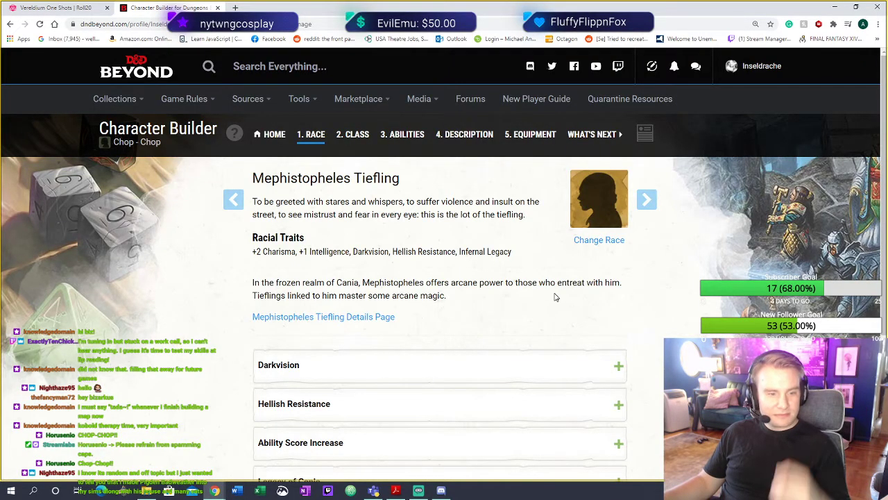
# Read the Darkvision, Hellish Resistance, Ability Score Increase and Legacy of Cania traits of the chosen race
pyautogui.scroll(-2, 556, 296)
pyautogui.click(618, 227)
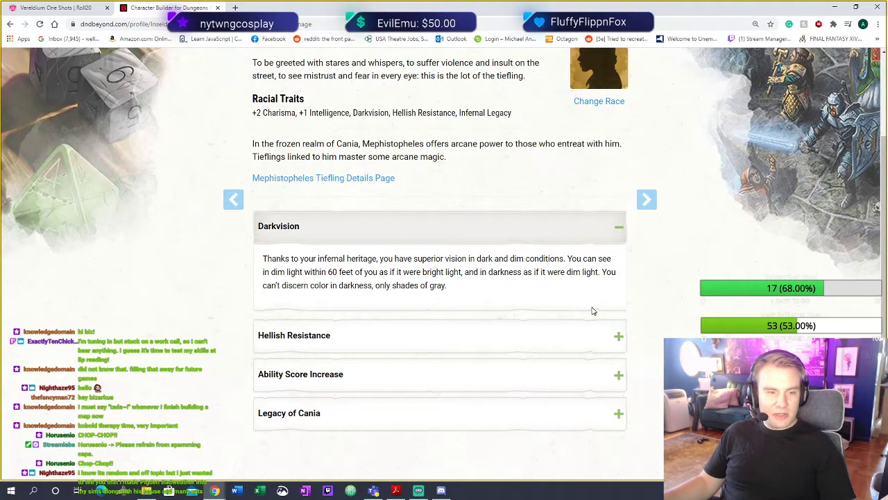
pyautogui.click(594, 335)
pyautogui.click(611, 418)
pyautogui.scroll(-1, 639, 378)
pyautogui.scroll(-1, 617, 347)
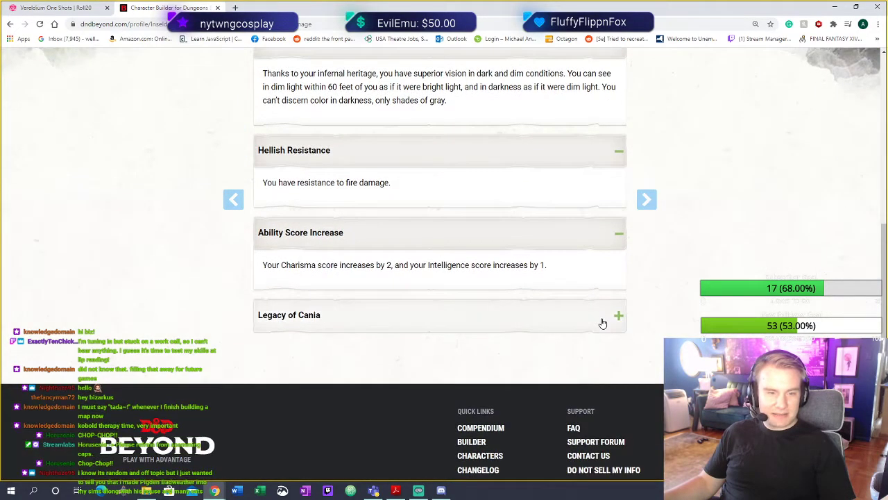
pyautogui.click(603, 319)
pyautogui.scroll(2, 651, 349)
pyautogui.scroll(-1, 650, 349)
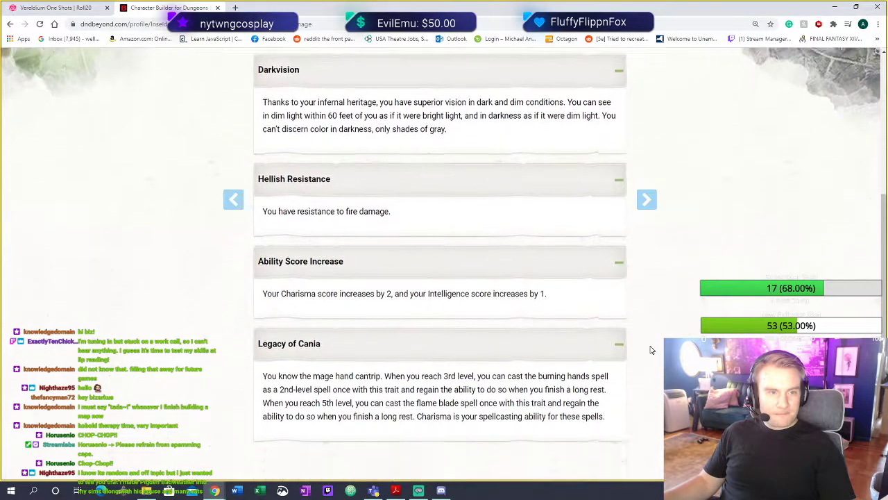
pyautogui.scroll(1, 650, 349)
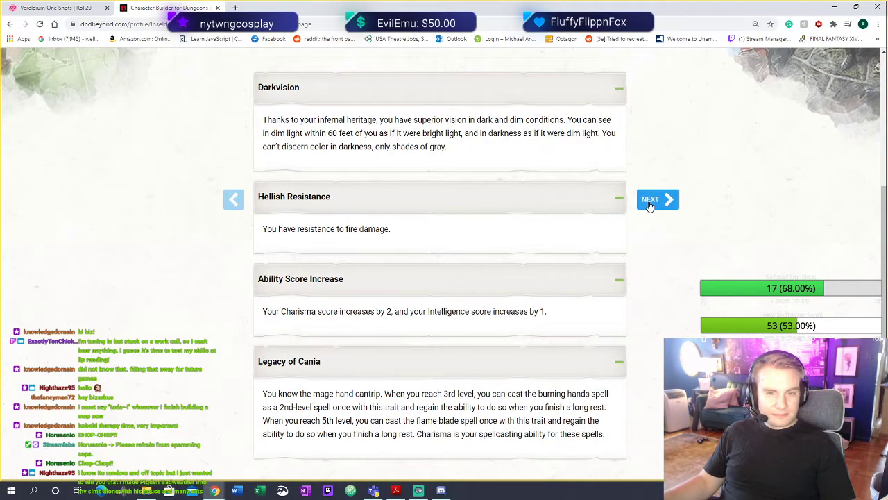
# Proceed to the class selection and add Druid as the character's class
pyautogui.click(655, 201)
pyautogui.scroll(-3, 575, 244)
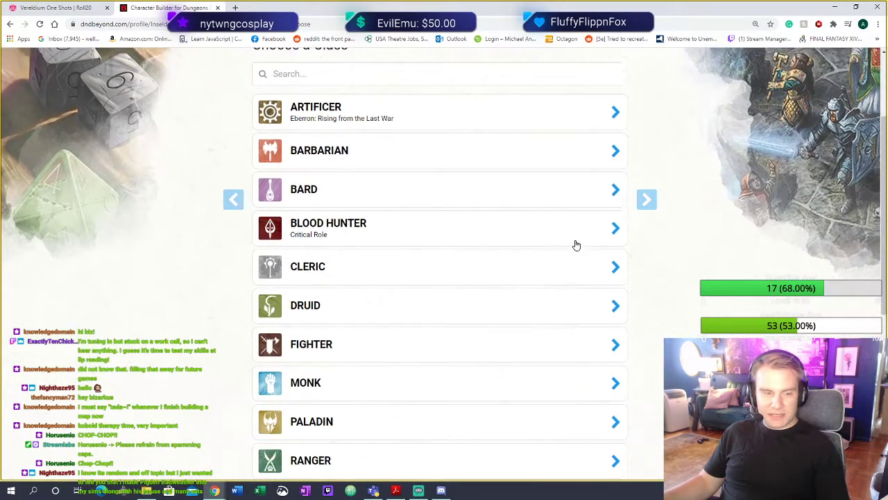
pyautogui.scroll(-1, 594, 225)
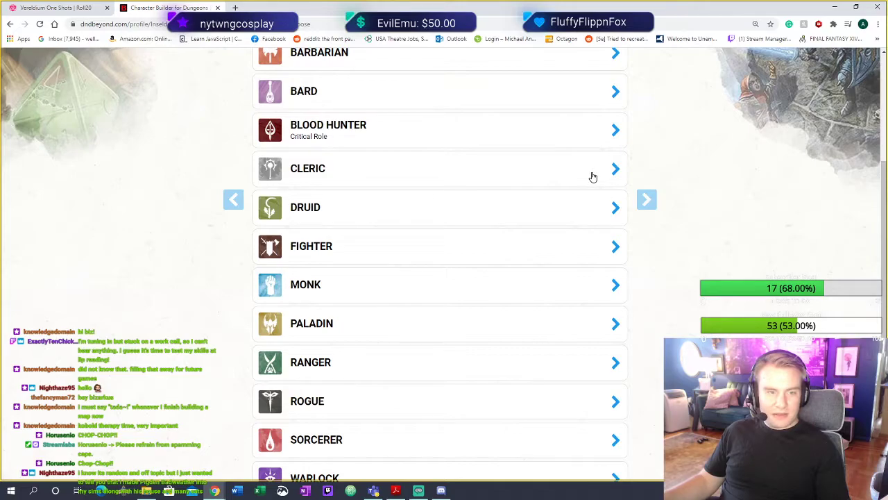
pyautogui.click(599, 218)
pyautogui.scroll(-4, 488, 288)
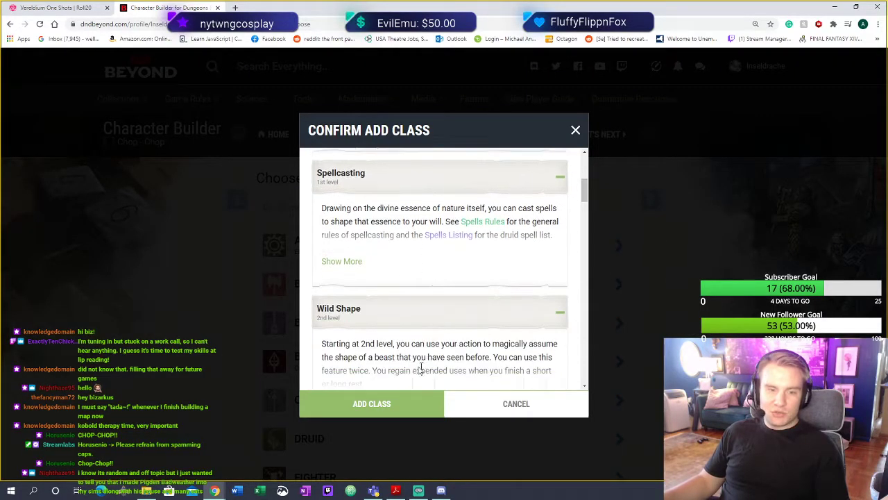
pyautogui.click(395, 413)
# Set the druid's rolled hit points to 8 and apply the change
pyautogui.scroll(-2, 645, 276)
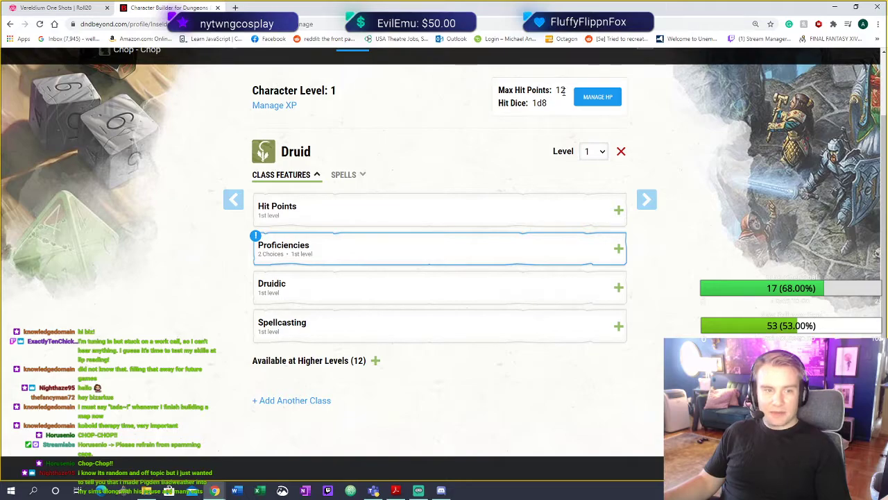
pyautogui.click(599, 97)
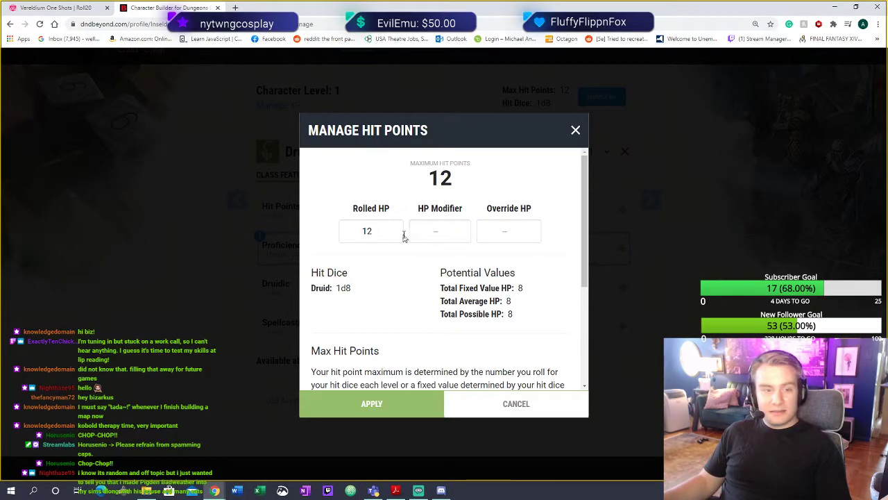
pyautogui.click(378, 231)
pyautogui.press('BackSpace')
pyautogui.press('BackSpace')
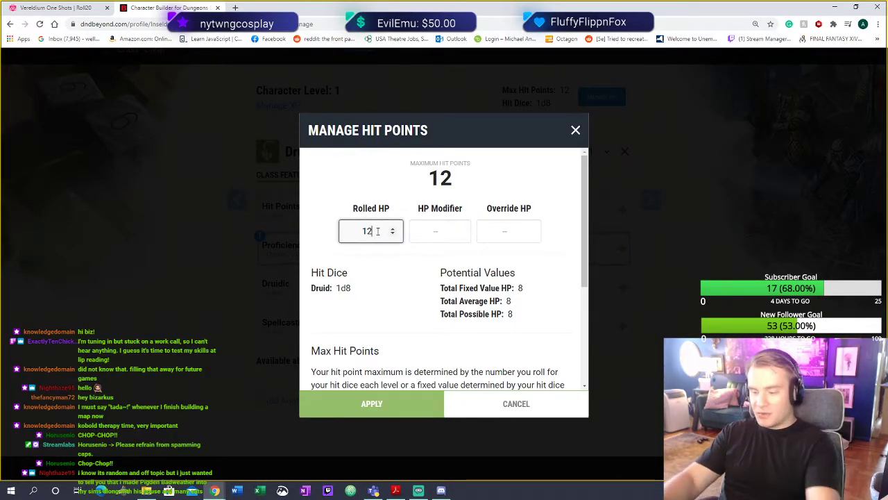
pyautogui.write('8')
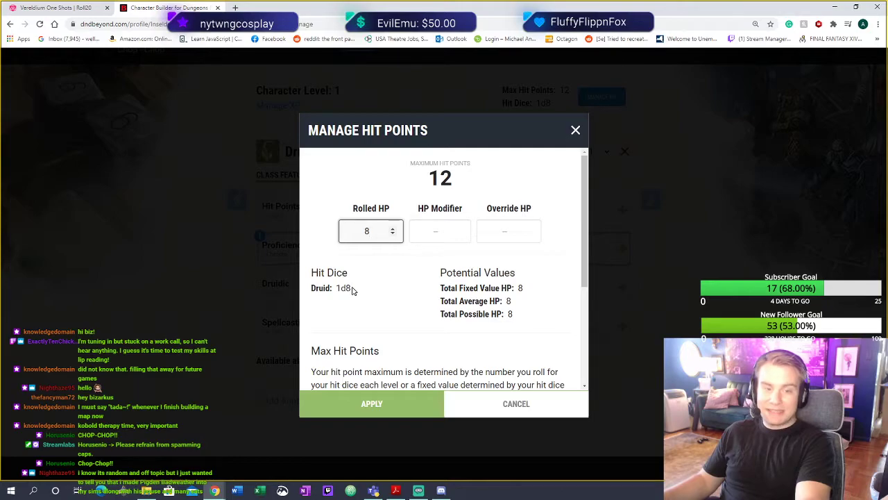
pyautogui.click(394, 403)
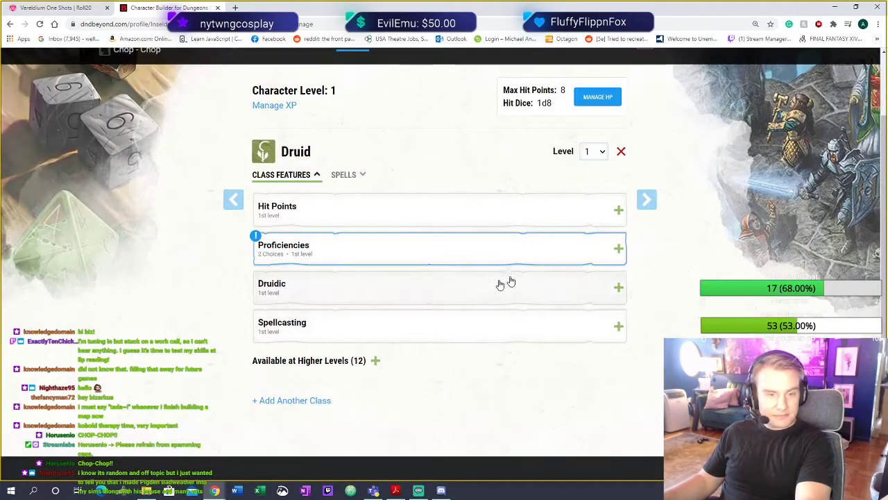
# Review the druid skill proficiency options without choosing any, and move on to the ability score calculations
pyautogui.click(609, 251)
pyautogui.scroll(-1, 554, 285)
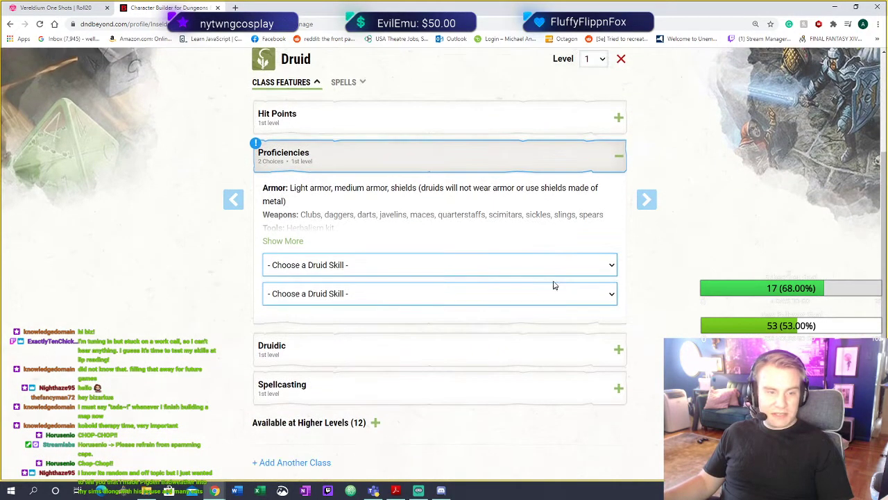
pyautogui.click(604, 266)
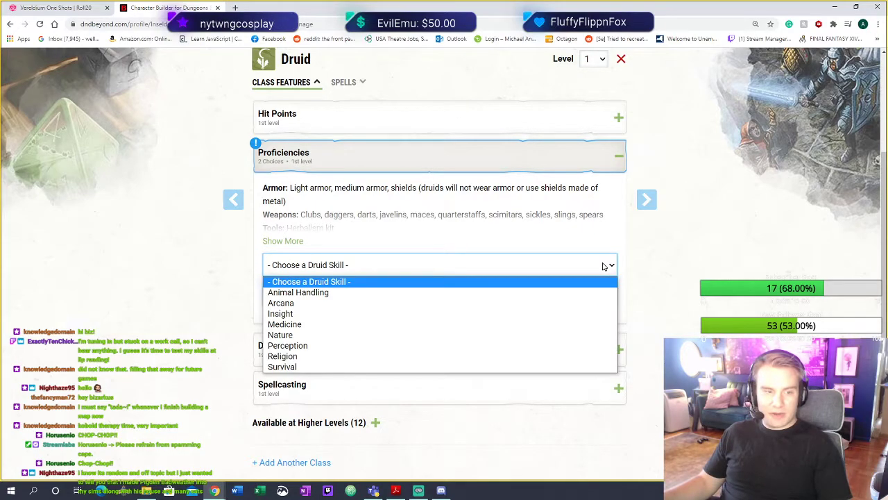
pyautogui.click(669, 214)
pyautogui.click(646, 199)
pyautogui.scroll(-2, 557, 239)
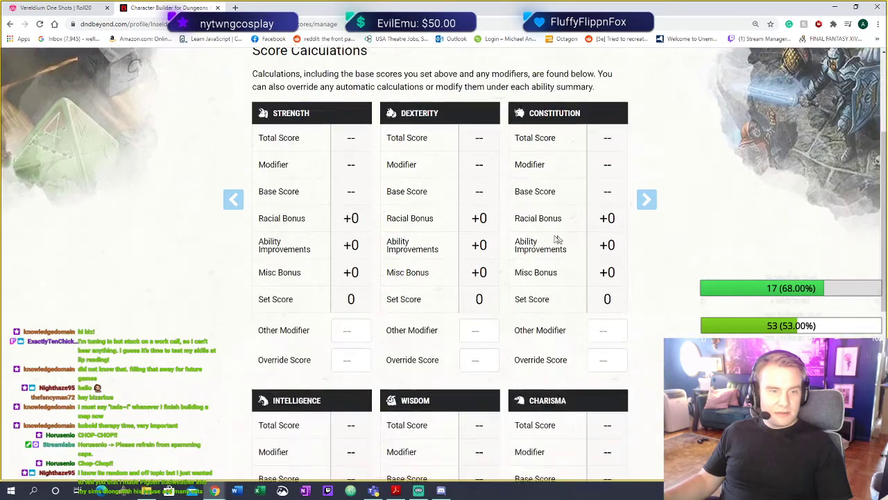
# Choose manual ability score generation and set Strength to 12, Dexterity to 13 and Constitution to 10
pyautogui.scroll(2, 446, 206)
pyautogui.click(420, 161)
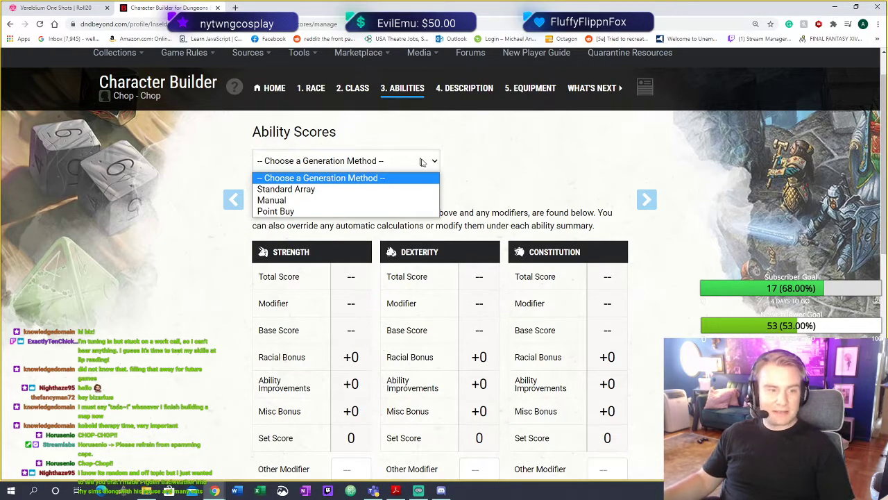
pyautogui.click(418, 201)
pyautogui.click(297, 216)
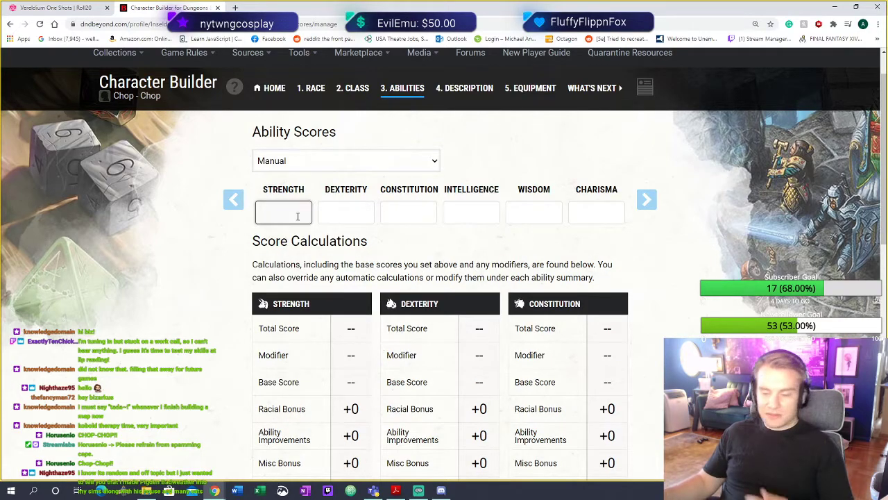
pyautogui.write('12')
pyautogui.click(353, 208)
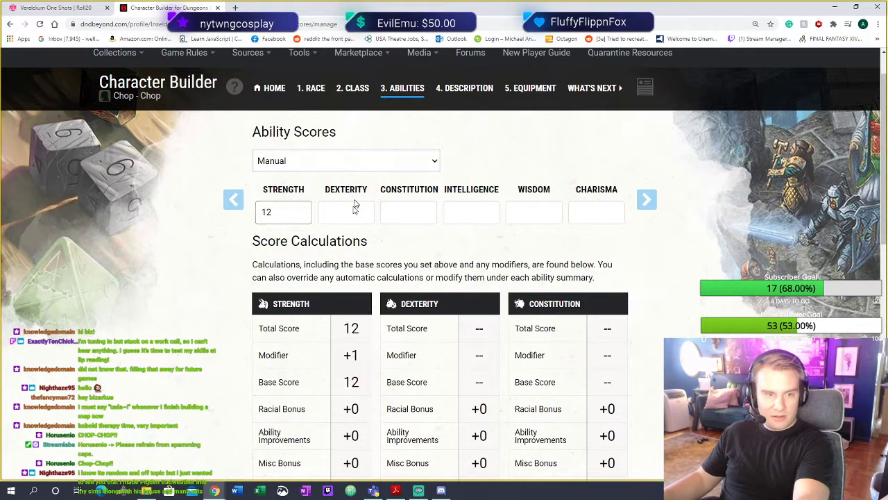
pyautogui.write('13')
pyautogui.click(408, 219)
pyautogui.write('10')
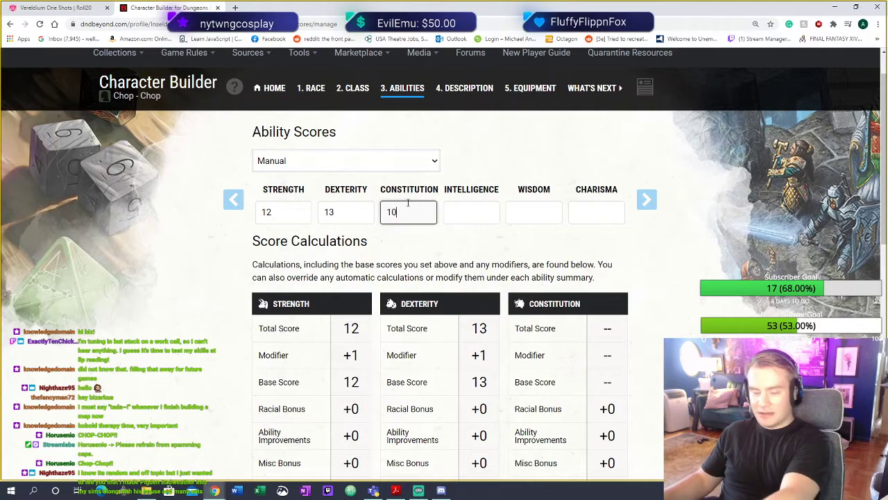
# Set the base scores for Intelligence to 6, Wisdom to 8 and Charisma to 18
pyautogui.click(456, 213)
pyautogui.write('6')
pyautogui.click(526, 217)
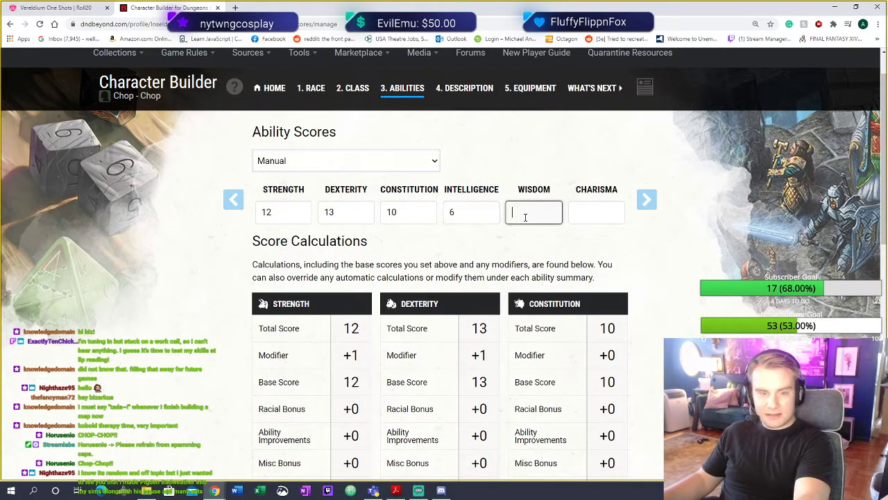
pyautogui.write('3')
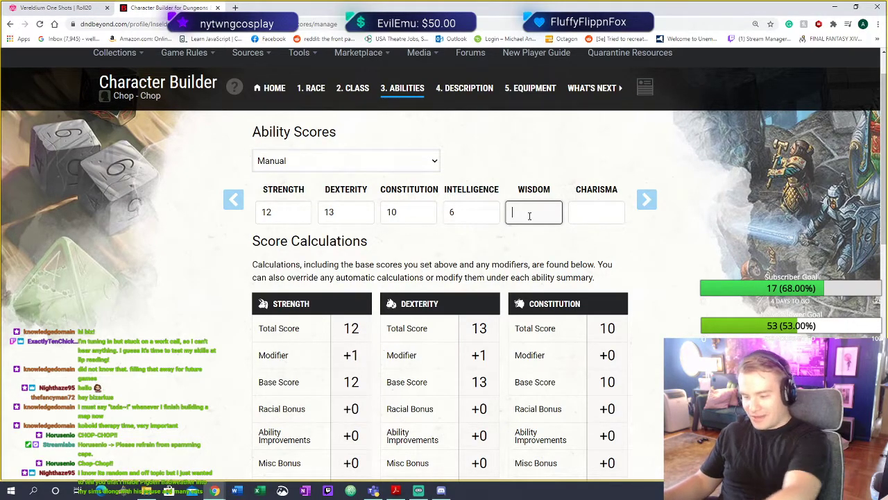
pyautogui.click(594, 209)
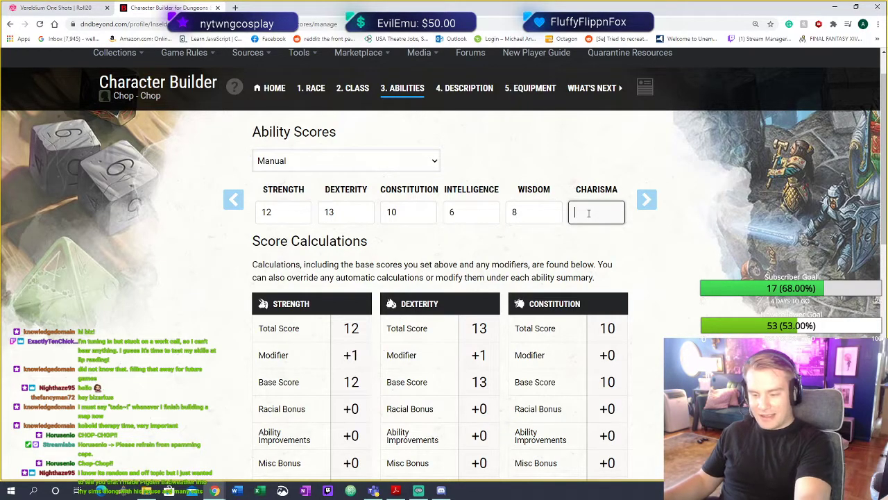
pyautogui.write('18')
pyautogui.click(660, 258)
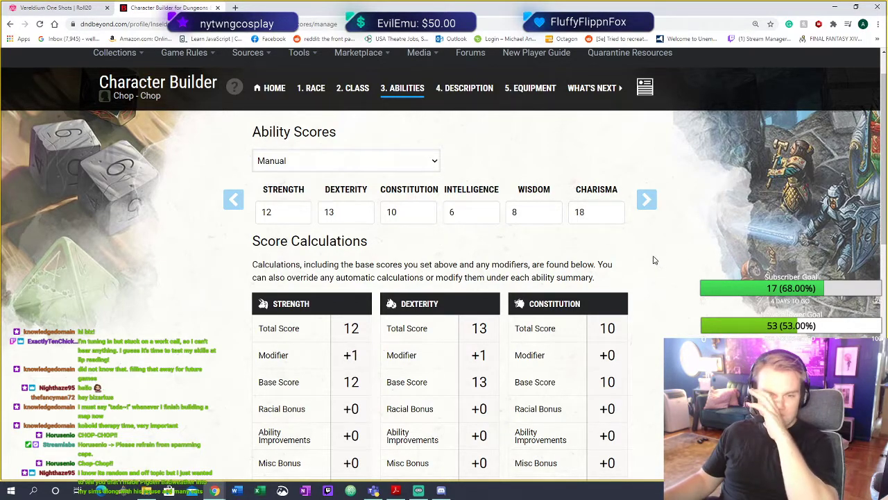
# Review the score calculations of all six abilities and continue to the character description
pyautogui.scroll(-9, 653, 260)
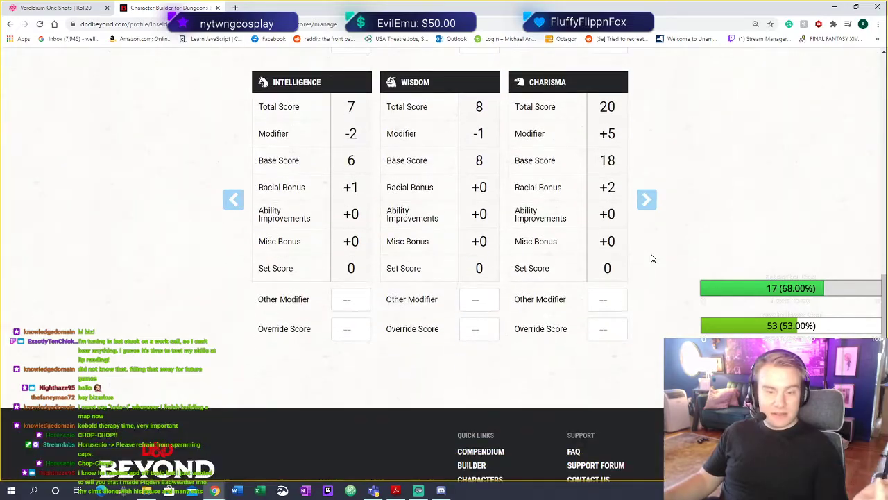
pyautogui.scroll(5, 651, 260)
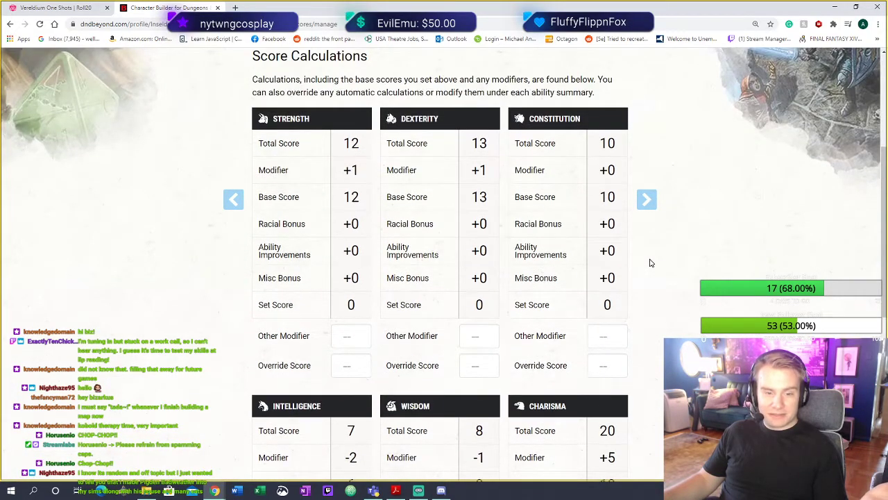
pyautogui.scroll(3, 649, 260)
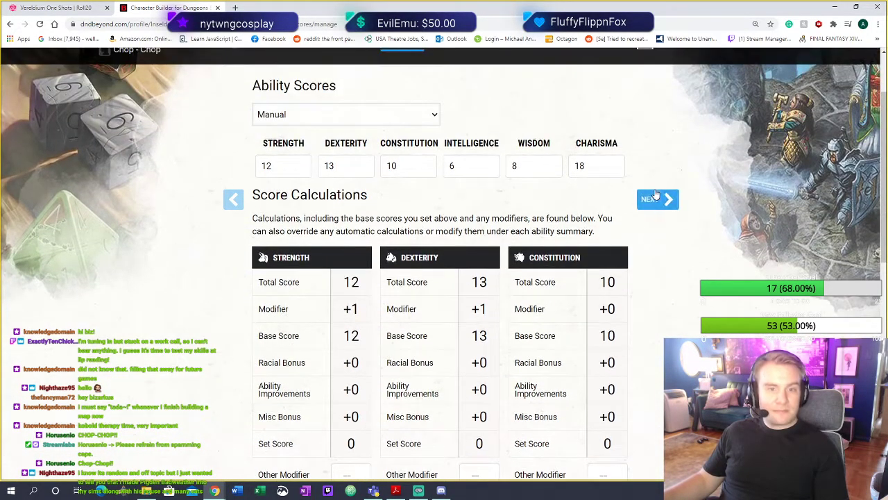
pyautogui.click(656, 198)
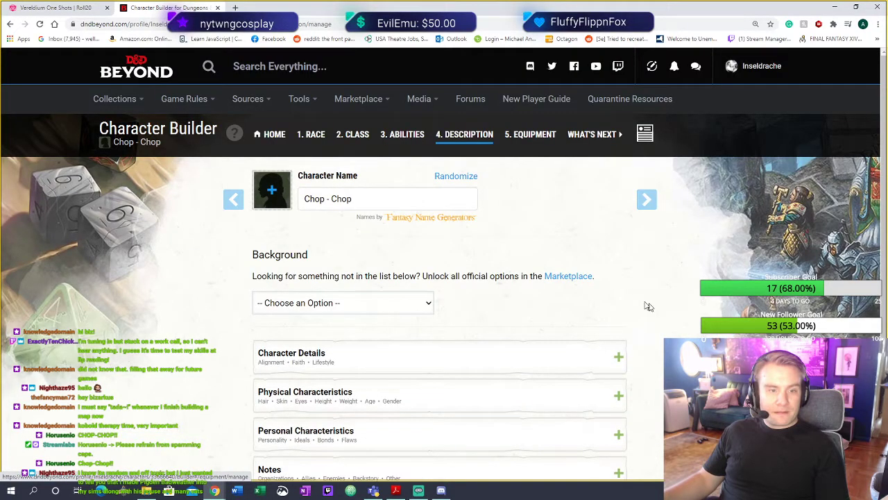
# Choose Sailor as the character's background and look over its description, proficiencies and features
pyautogui.scroll(-2, 649, 306)
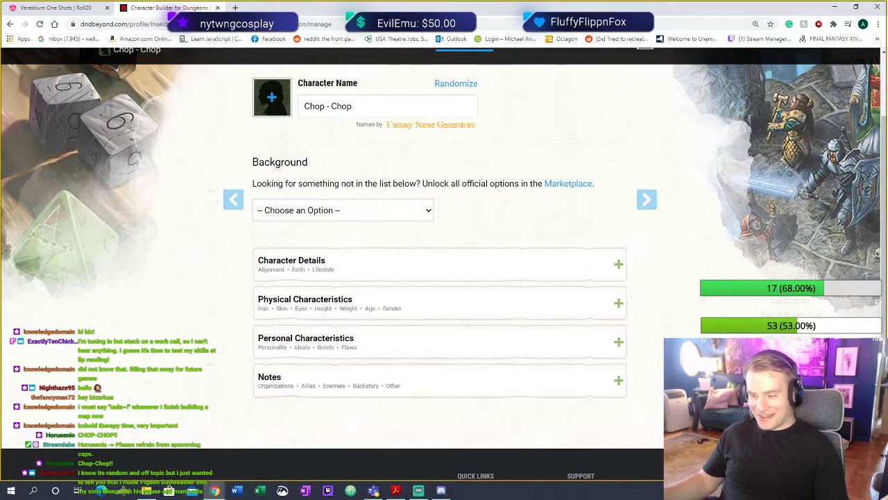
pyautogui.hotkey('alt', 'Tab')
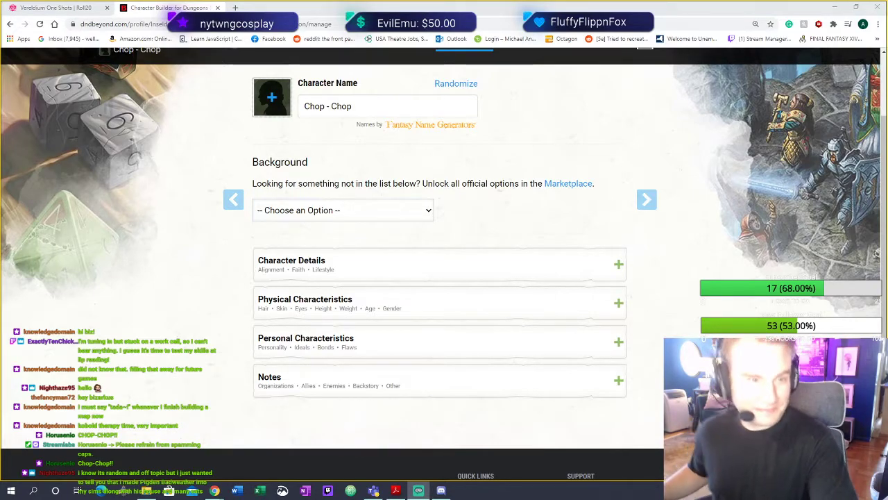
pyautogui.click(428, 211)
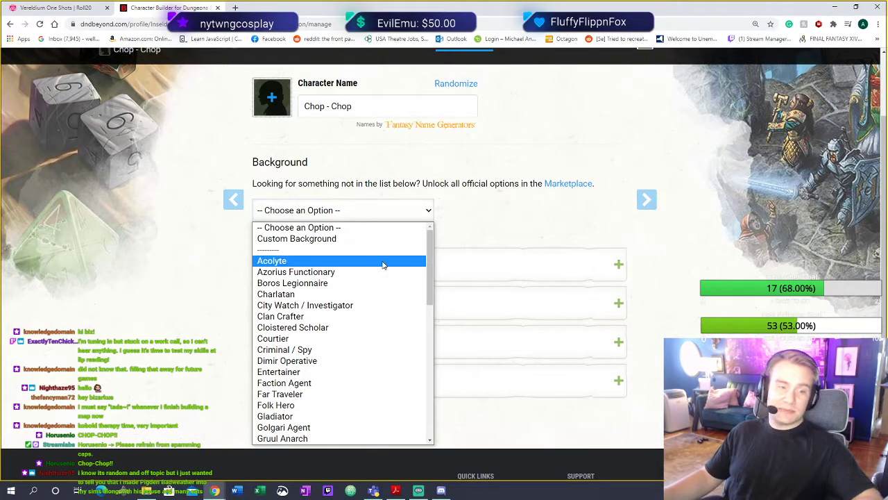
pyautogui.scroll(-10, 383, 303)
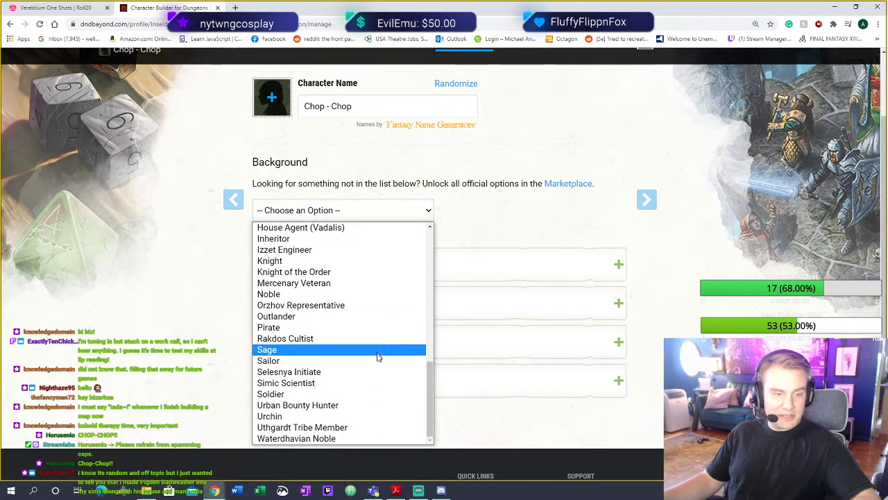
pyautogui.click(379, 361)
pyautogui.scroll(-2, 553, 354)
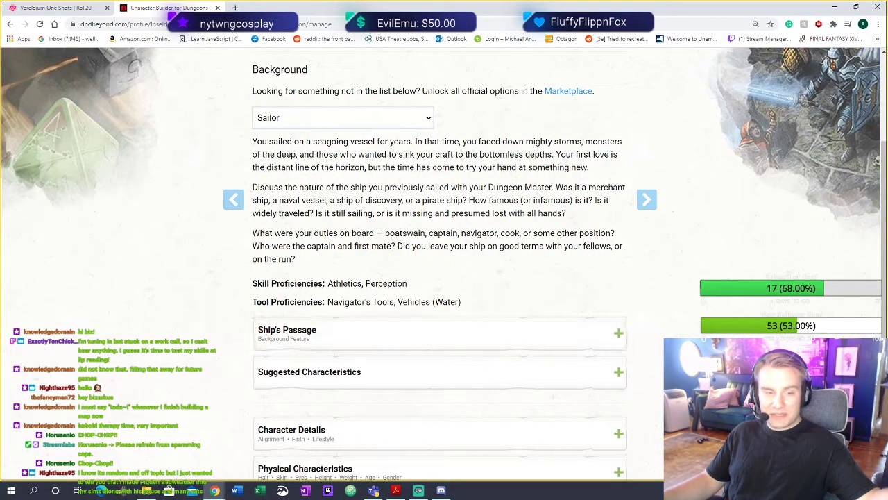
pyautogui.scroll(-2, 659, 293)
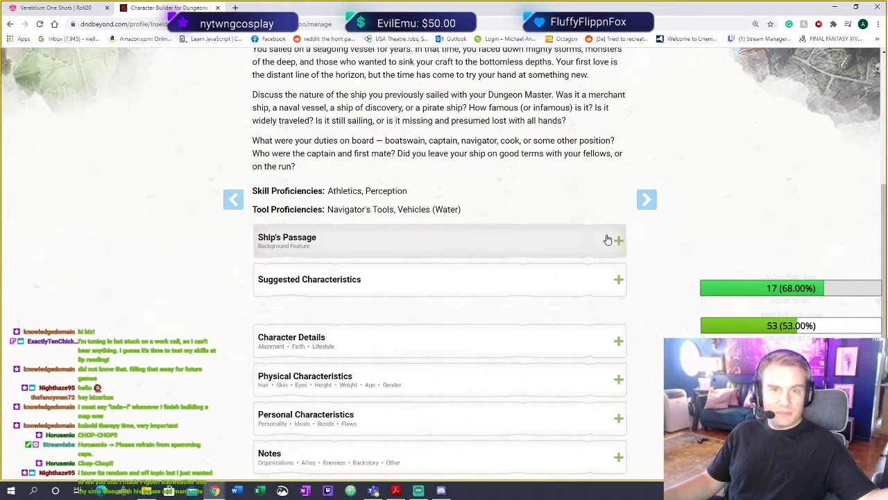
pyautogui.scroll(-2, 590, 229)
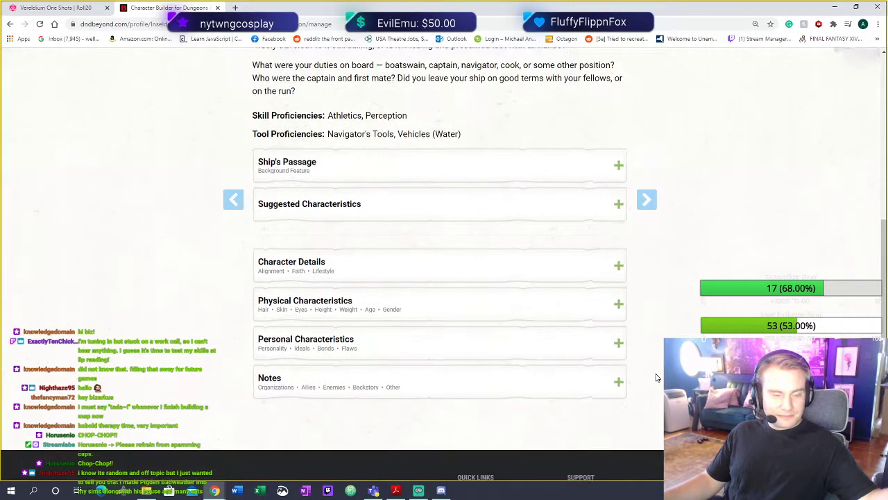
# Set the alignment in the character details to Lawful Good
pyautogui.click(581, 244)
pyautogui.scroll(-1, 665, 308)
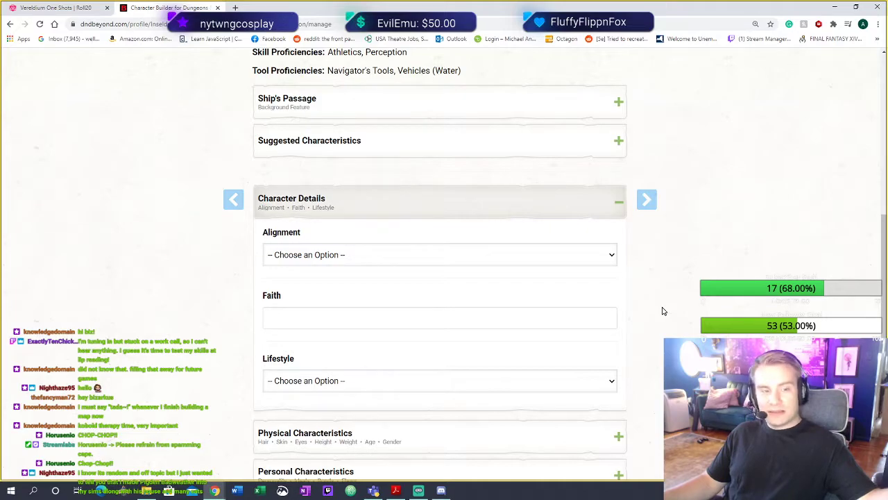
pyautogui.click(600, 259)
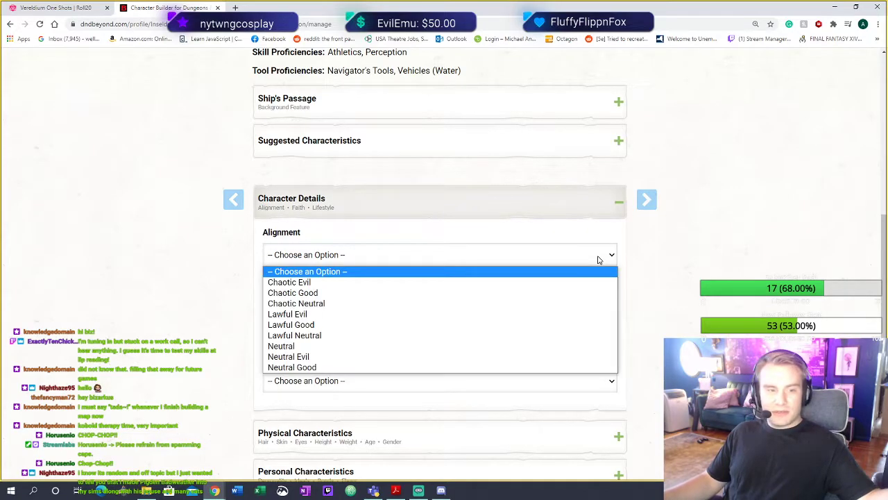
pyautogui.click(571, 331)
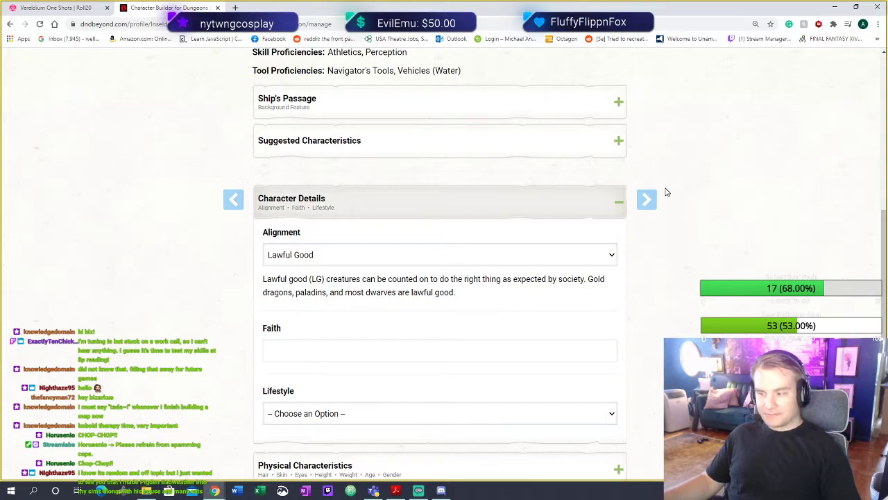
# Continue to the equipment stage and choose equipment instead of gold for the starting equipment
pyautogui.click(647, 199)
pyautogui.scroll(-2, 694, 243)
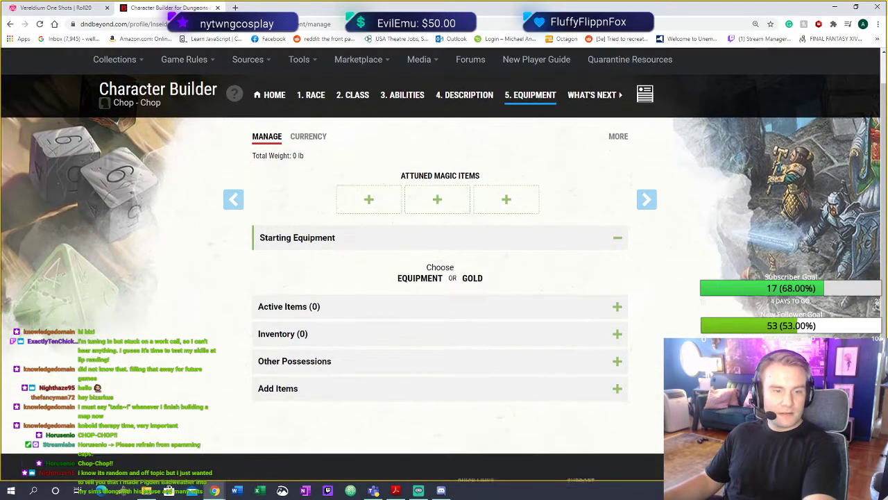
pyautogui.scroll(1, 698, 327)
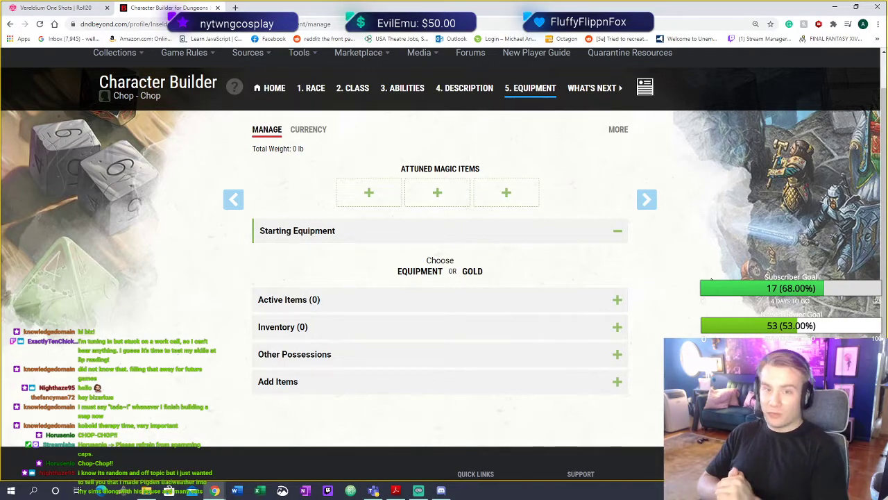
pyautogui.click(429, 271)
pyautogui.scroll(-2, 232, 254)
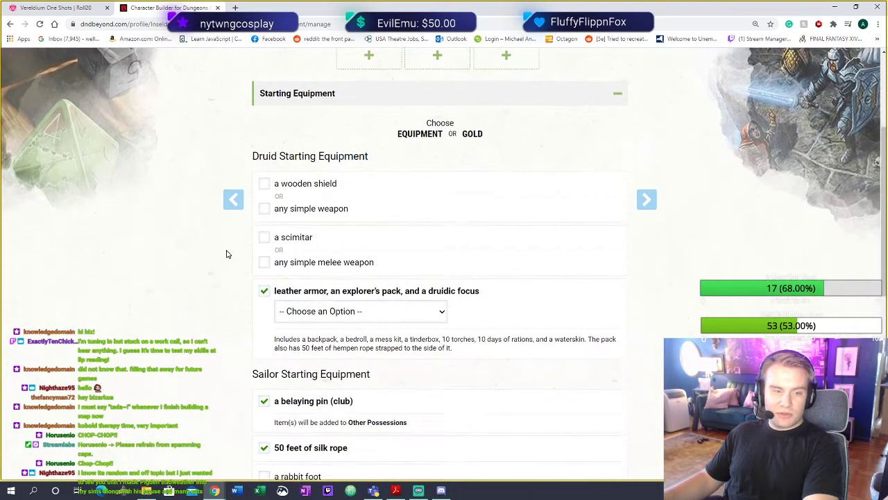
# Select a wooden shield, a scimitar and the Sprig of Mistletoe focus as the druid's starting equipment
pyautogui.click(266, 185)
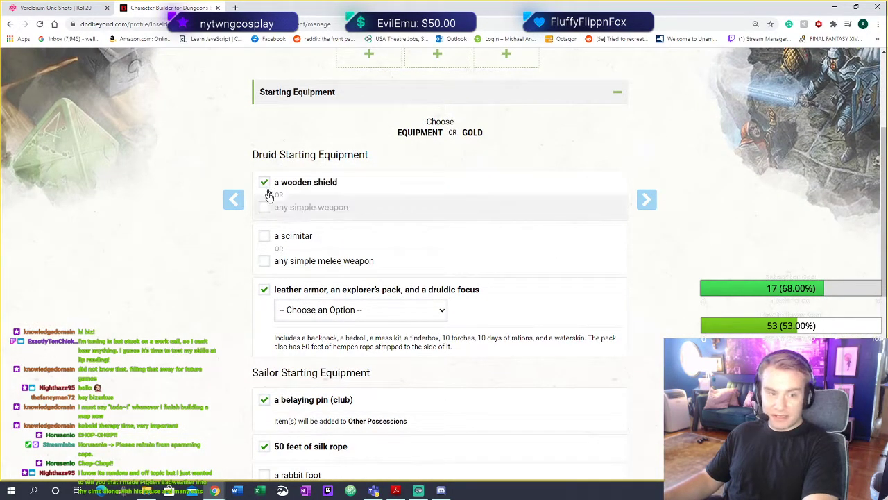
pyautogui.click(267, 238)
pyautogui.scroll(-2, 222, 271)
pyautogui.click(441, 174)
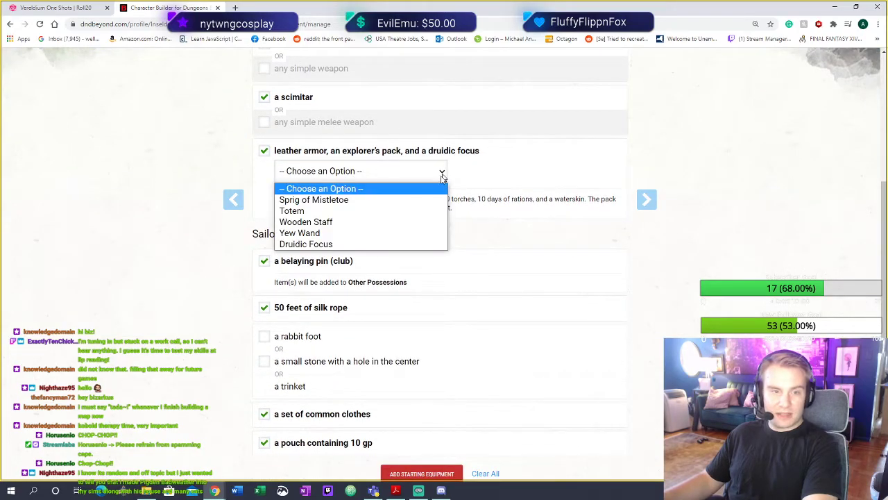
pyautogui.click(419, 201)
# Select the rabbit foot from the sailor equipment choices and add all the starting equipment to the character
pyautogui.scroll(-2, 222, 281)
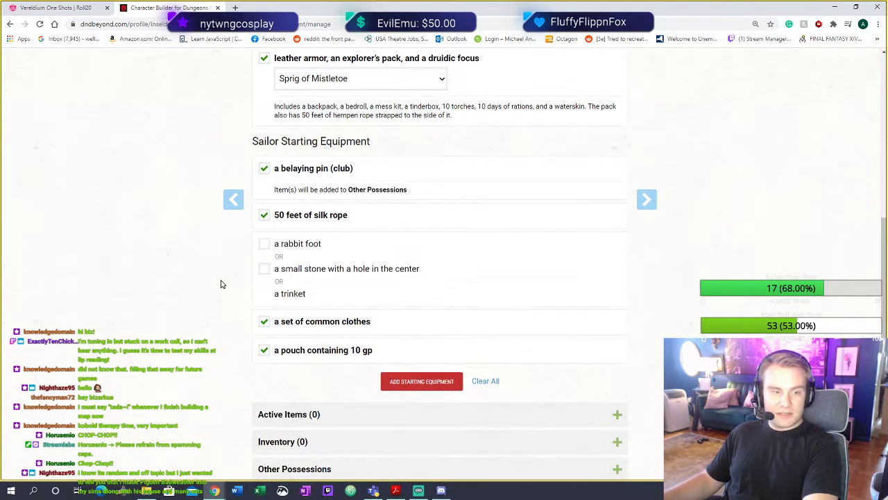
pyautogui.click(265, 245)
pyautogui.scroll(-2, 215, 305)
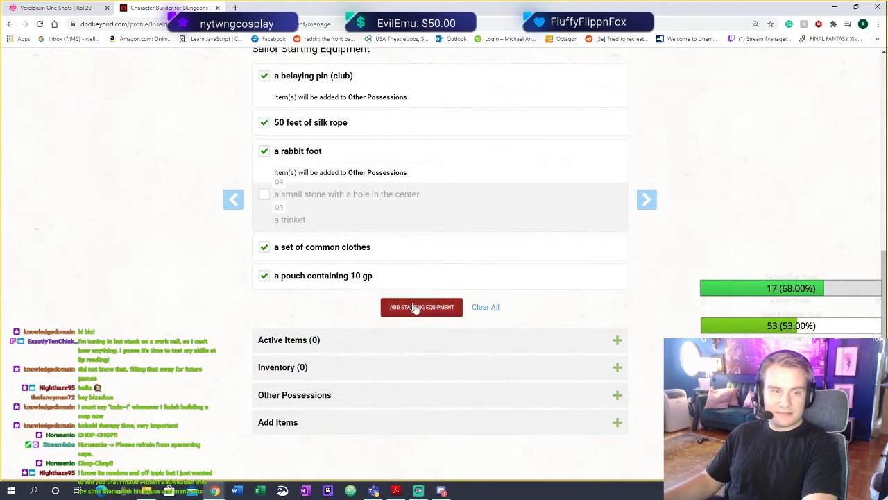
pyautogui.click(432, 313)
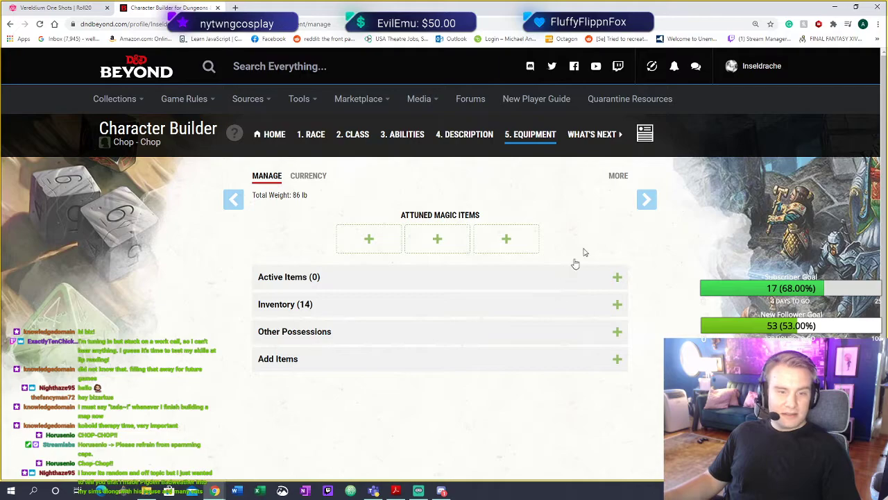
# Open the list of items to add, exclude magical and common items from its filter, and browse the entries
pyautogui.click(601, 357)
pyautogui.scroll(-2, 680, 305)
pyautogui.scroll(-1, 678, 306)
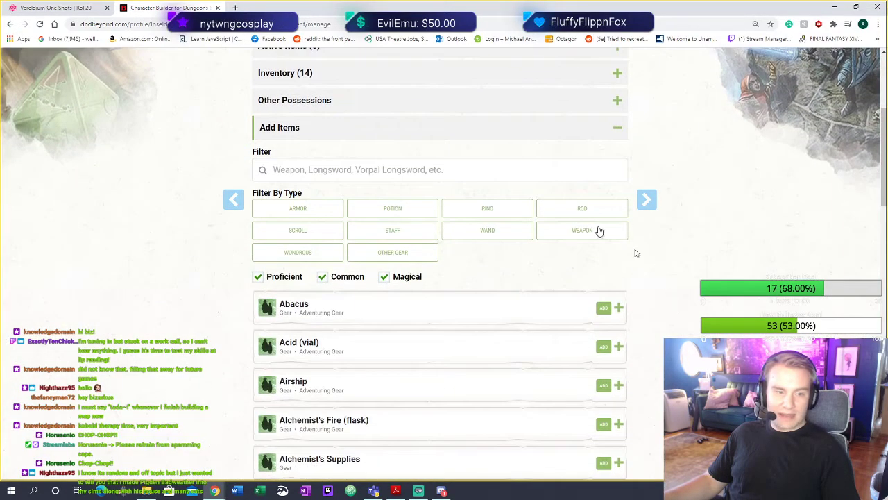
pyautogui.click(441, 170)
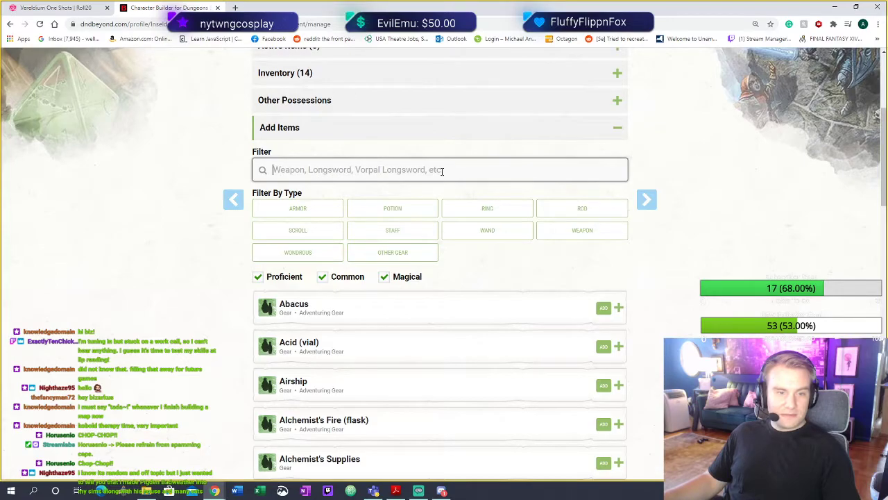
pyautogui.click(386, 278)
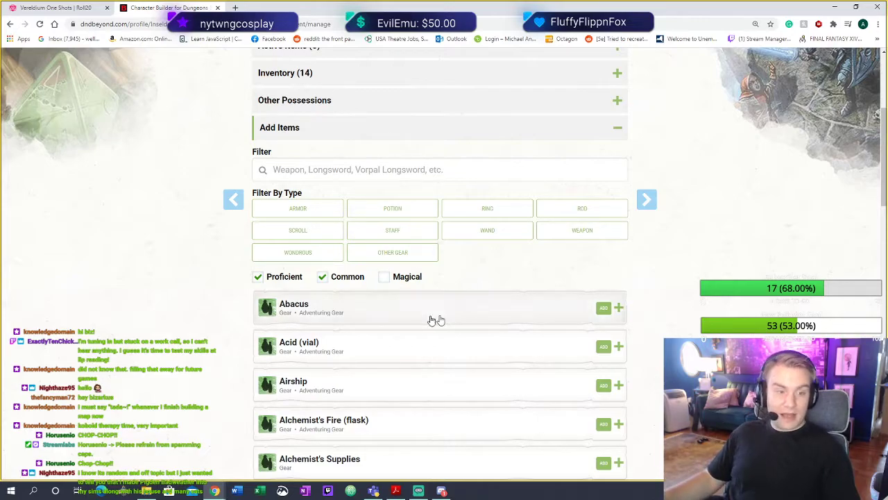
pyautogui.click(323, 277)
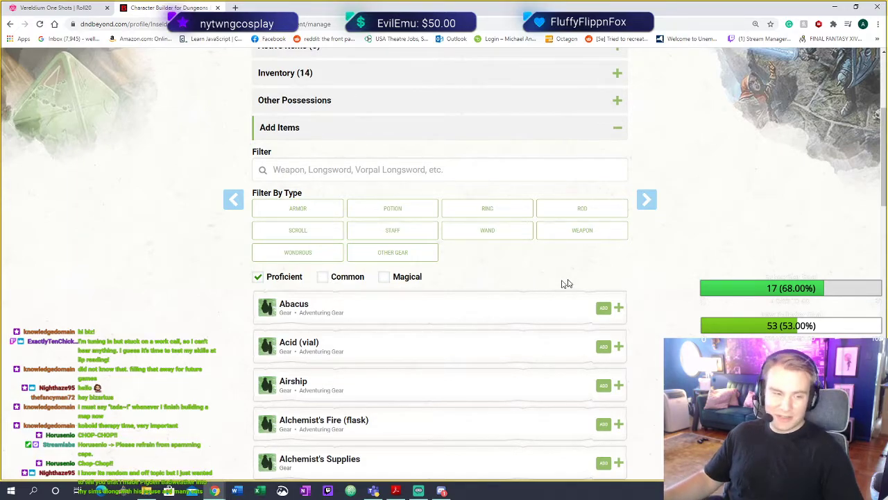
pyautogui.scroll(-2, 648, 260)
pyautogui.scroll(-1, 669, 290)
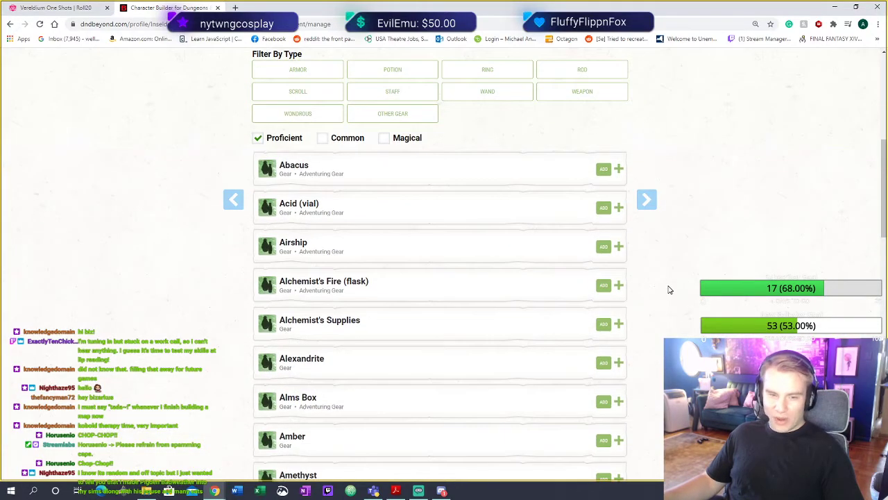
# Browse the list of items to add and view the details of Acid (vial)
pyautogui.scroll(-1, 662, 293)
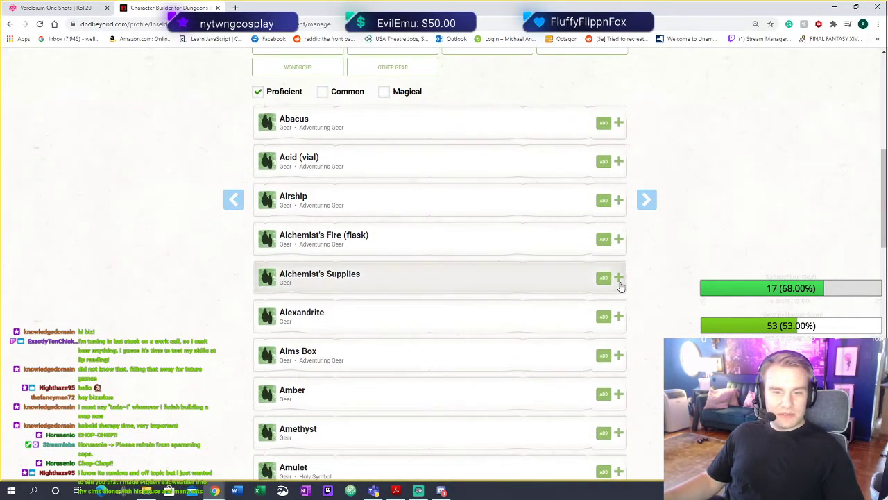
pyautogui.scroll(3, 688, 275)
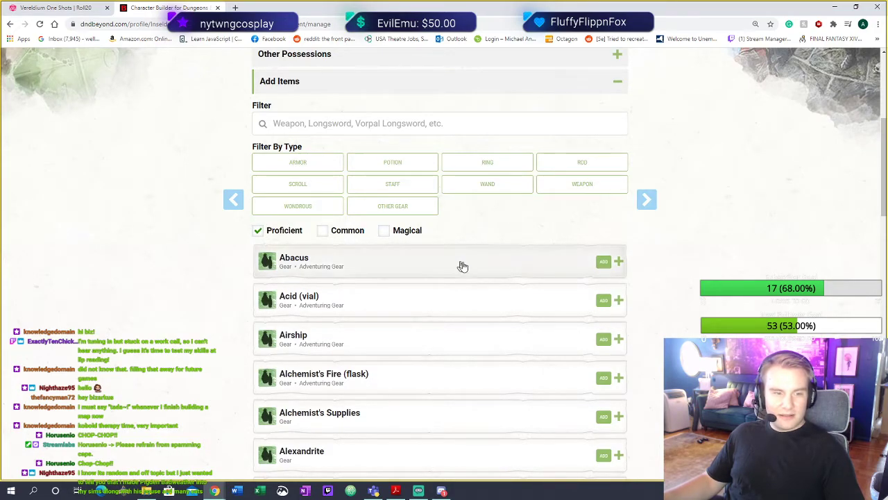
pyautogui.scroll(-1, 465, 267)
pyautogui.scroll(2, 527, 278)
pyautogui.scroll(-3, 625, 264)
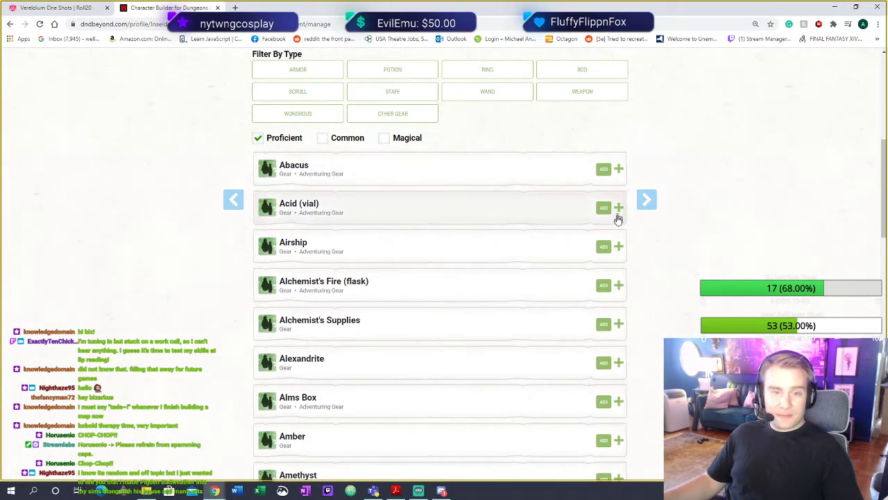
pyautogui.click(617, 208)
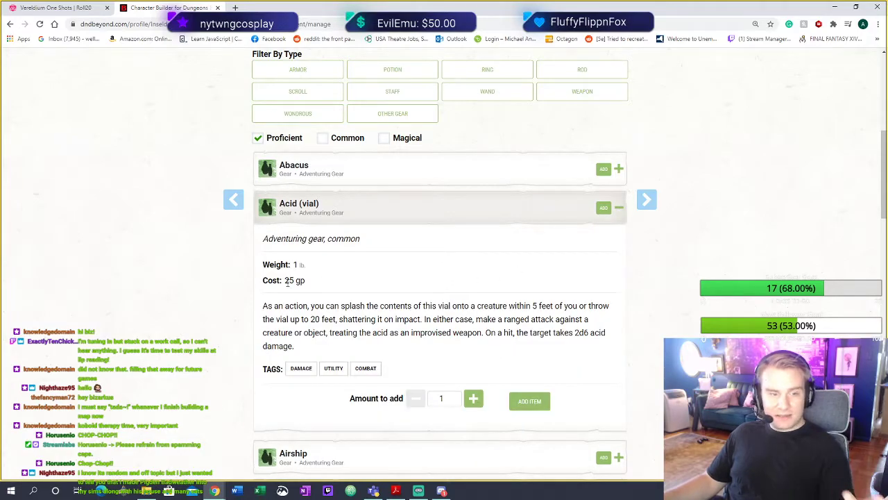
pyautogui.click(619, 210)
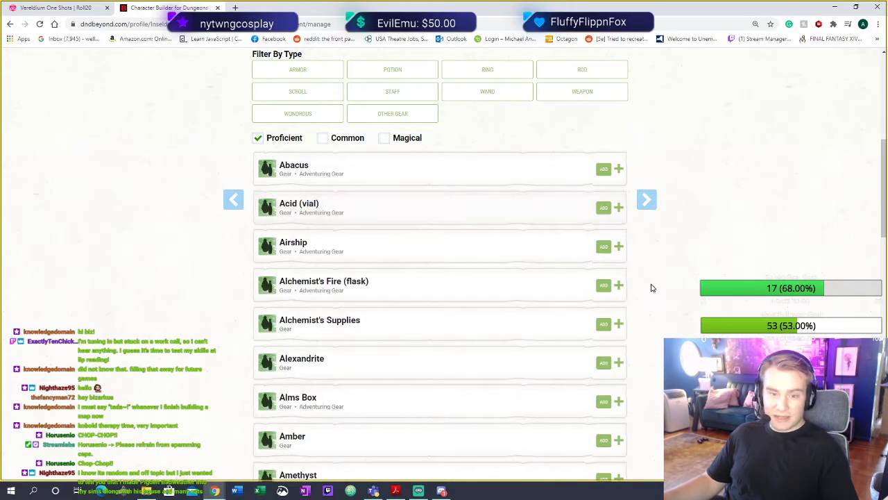
# View the details of Armor of Gleaming, Breastplate and Armor of Gleaming, Hide further down the item list
pyautogui.scroll(-10, 651, 285)
pyautogui.scroll(-4, 640, 294)
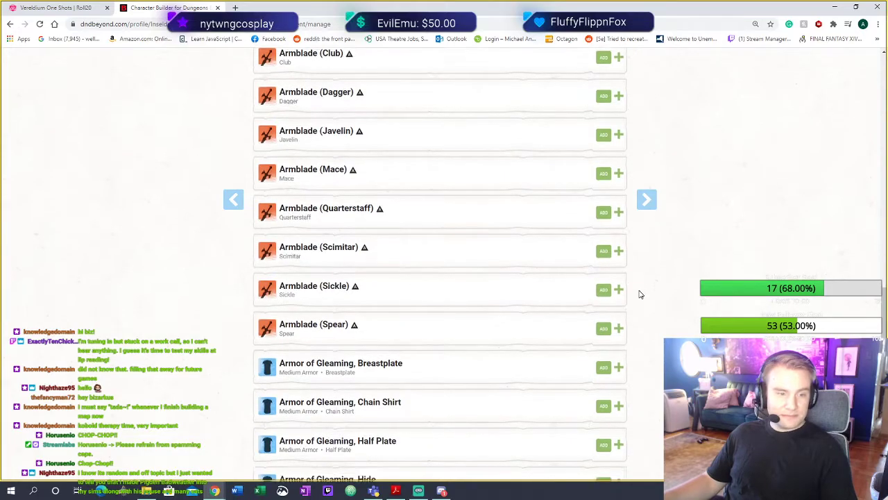
pyautogui.click(619, 234)
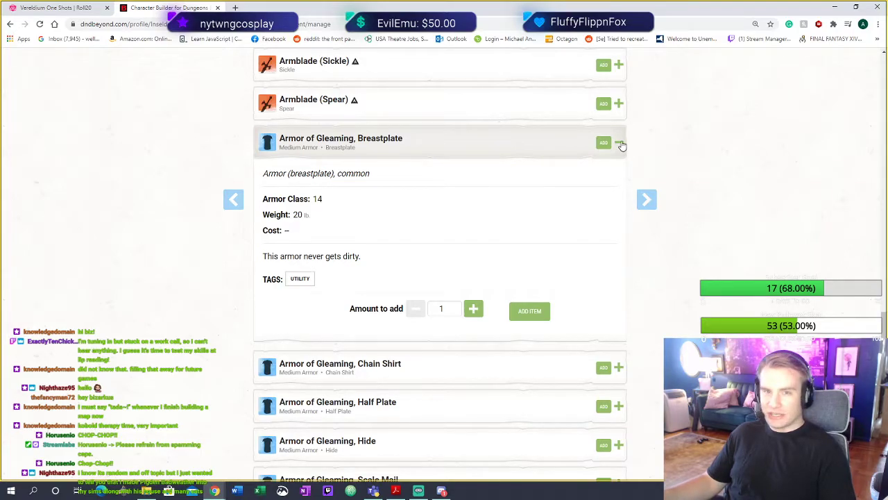
pyautogui.click(622, 145)
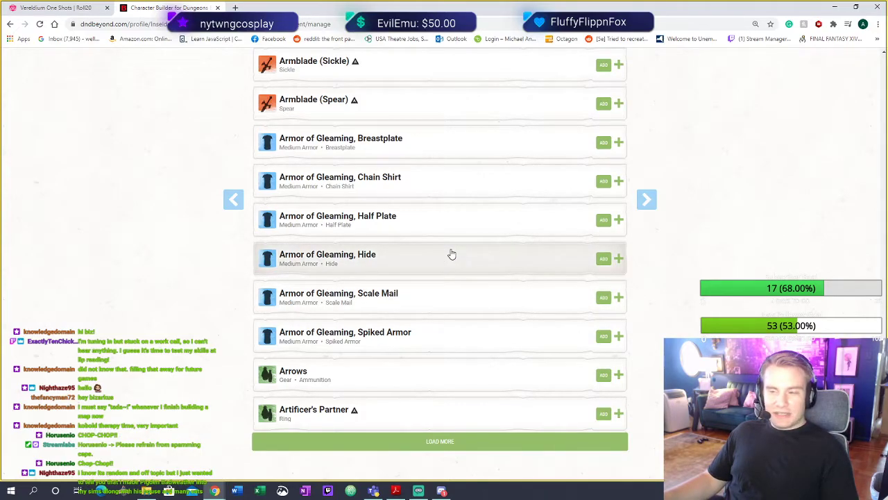
pyautogui.click(620, 260)
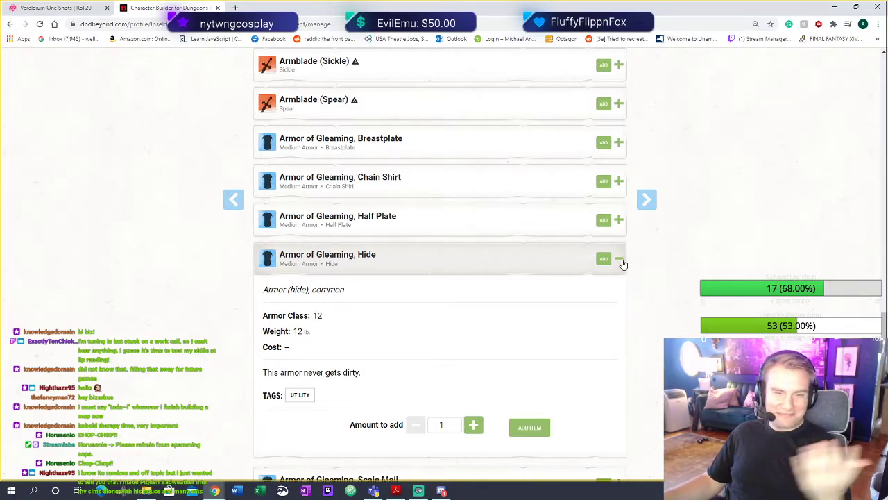
pyautogui.click(620, 261)
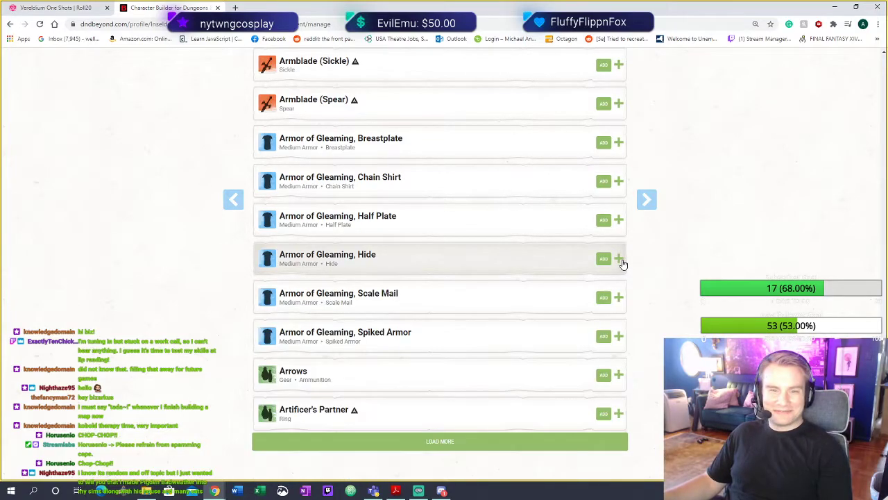
# Finish the character builder and open Chop - Chop's character sheet
pyautogui.click(646, 203)
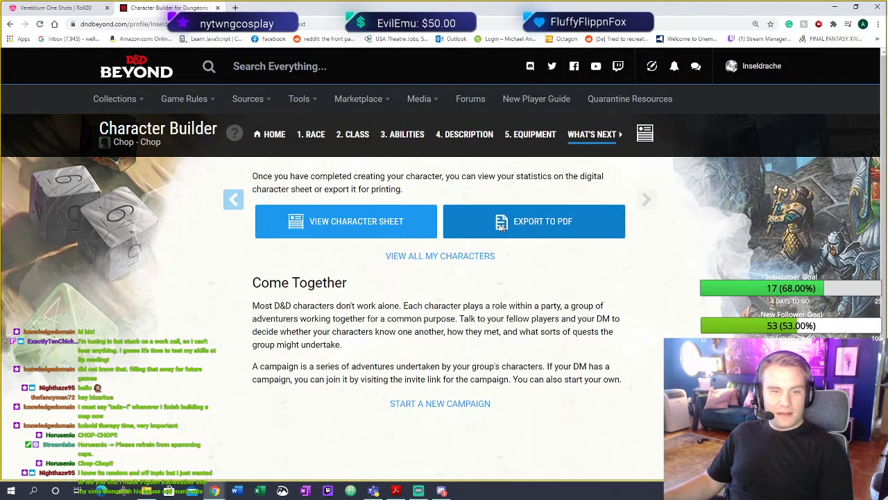
pyautogui.click(396, 223)
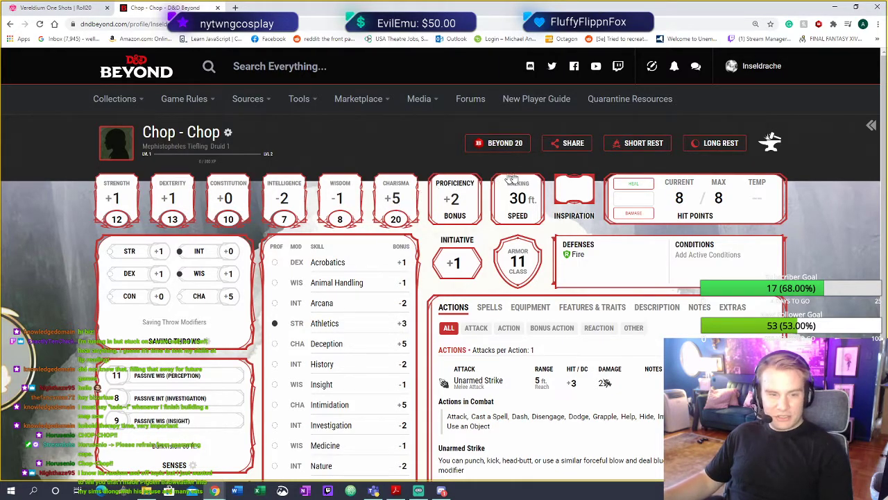
pyautogui.scroll(-2, 526, 175)
pyautogui.scroll(-2, 490, 186)
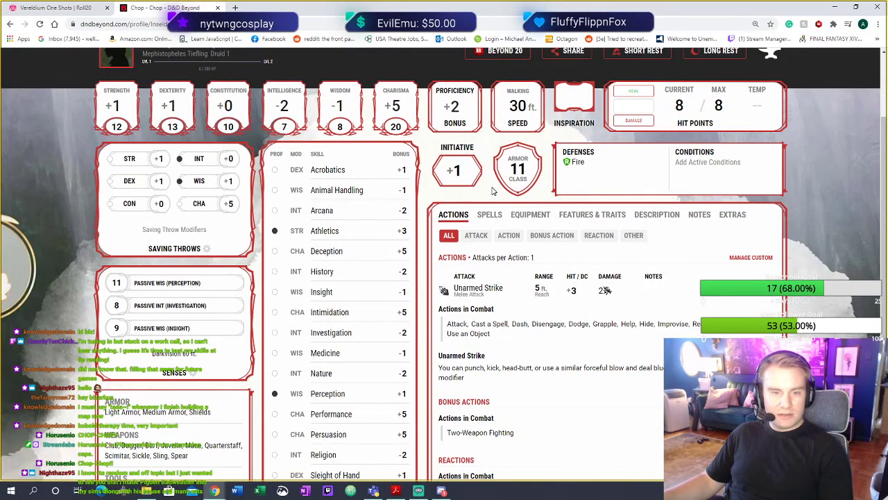
pyautogui.scroll(-2, 492, 191)
# Equip the leather armor, scimitar and shield in the character's equipment inventory
pyautogui.click(531, 167)
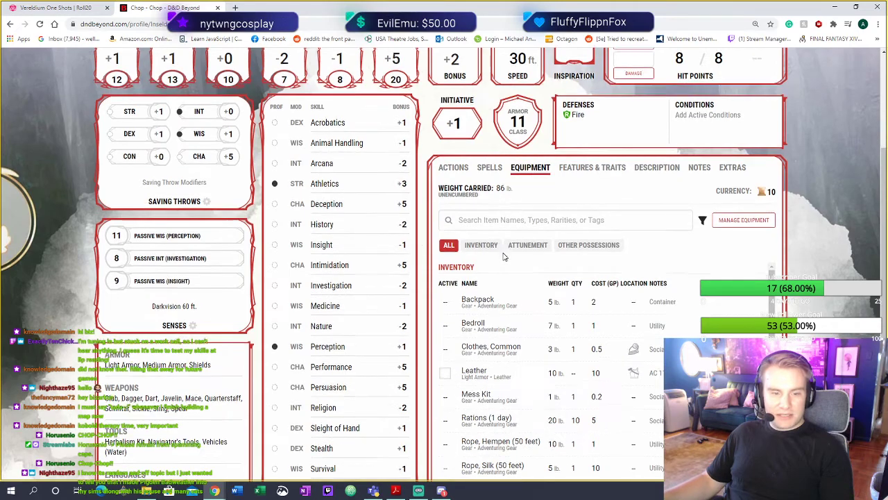
pyautogui.scroll(-2, 505, 257)
pyautogui.click(445, 316)
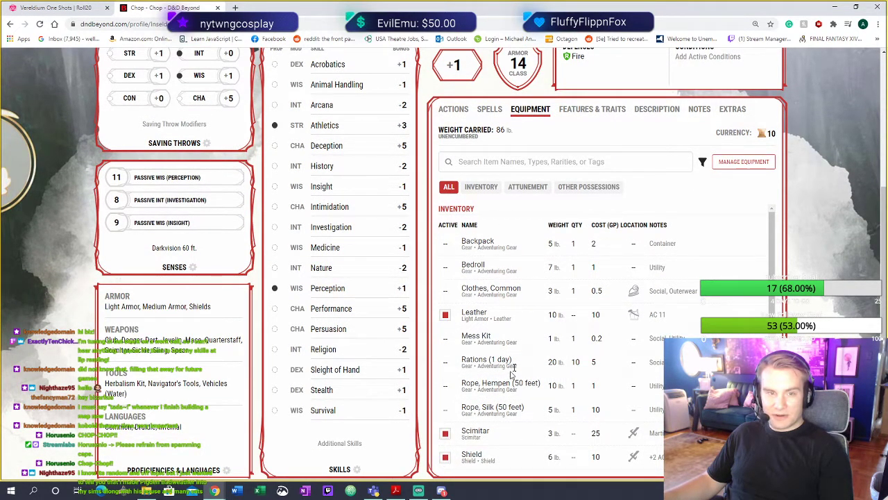
# Unequip and re-equip the leather armor and the shield to compare their effect on armor class
pyautogui.click(445, 316)
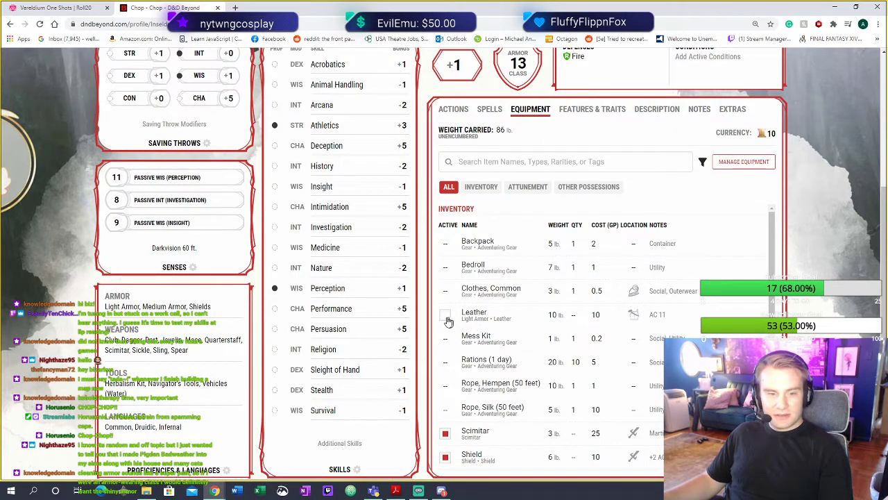
pyautogui.click(444, 461)
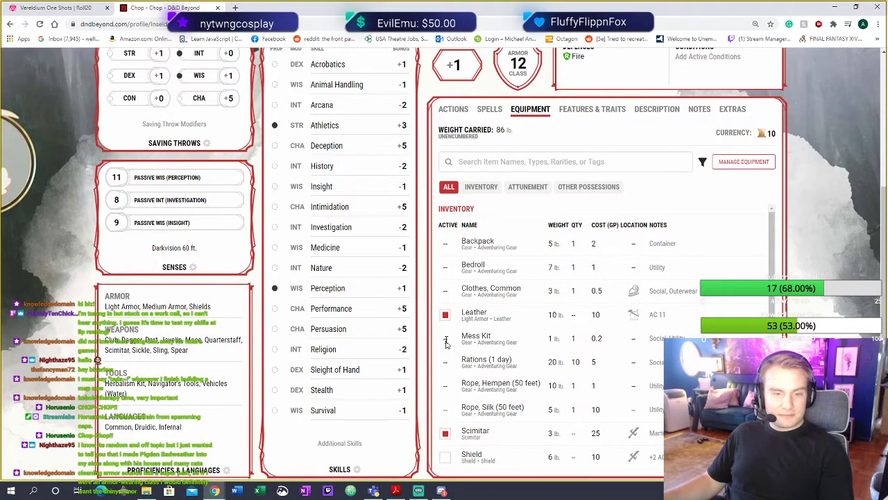
pyautogui.click(445, 457)
pyautogui.scroll(2, 486, 305)
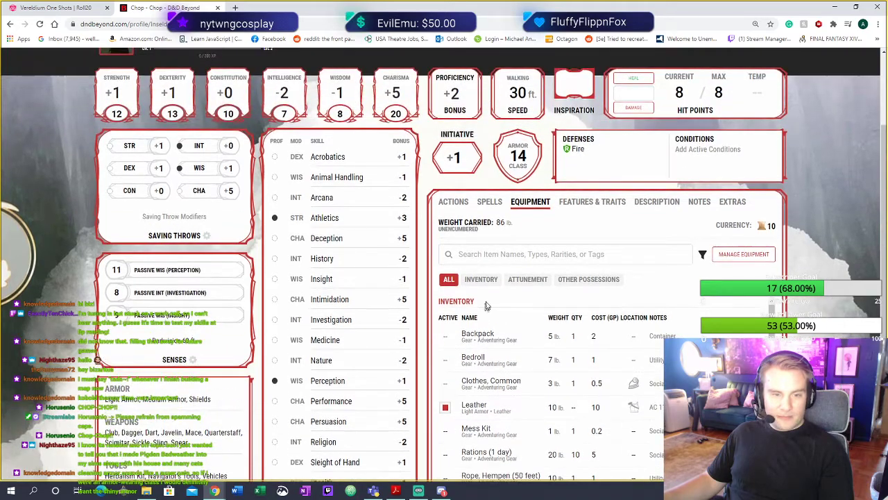
# Review the character's actions and roll the Scimitar attack to Roll20 with Beyond 20
pyautogui.click(454, 202)
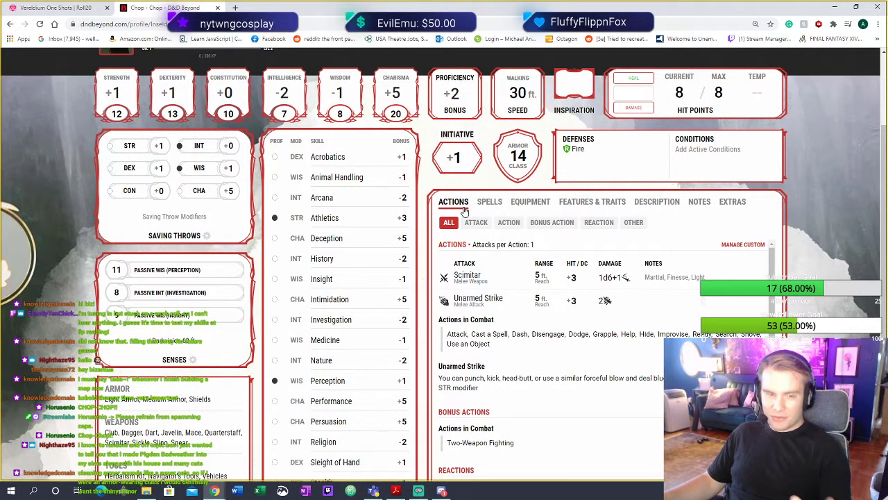
pyautogui.scroll(-1, 448, 277)
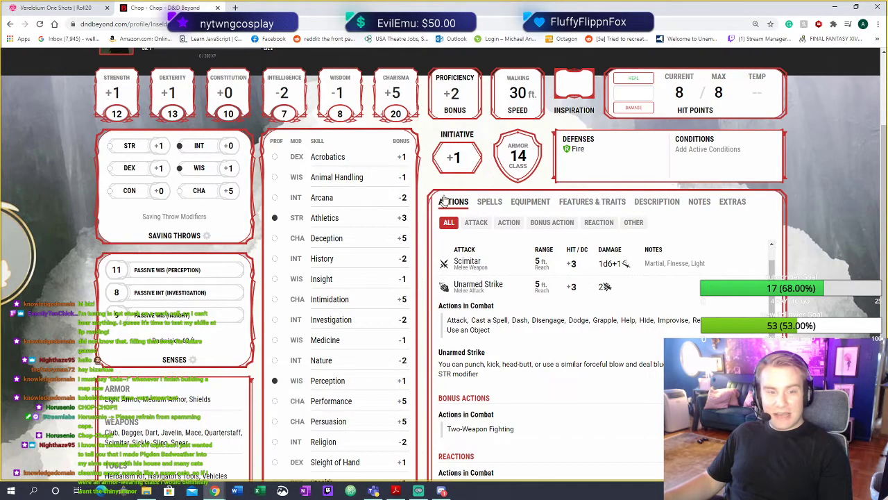
pyautogui.scroll(-2, 507, 387)
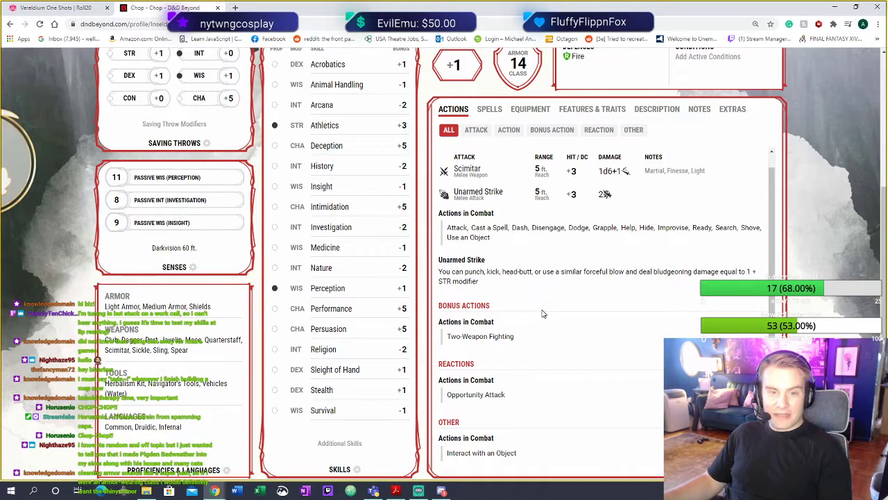
pyautogui.scroll(1, 544, 314)
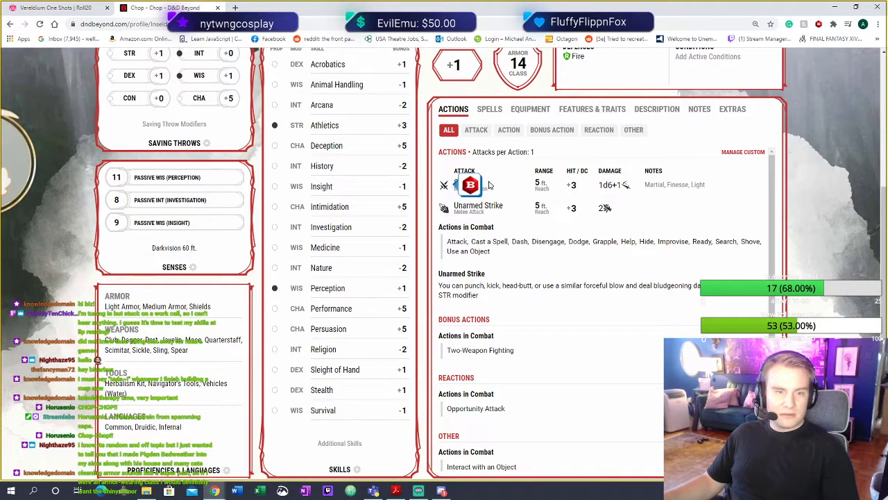
pyautogui.click(447, 188)
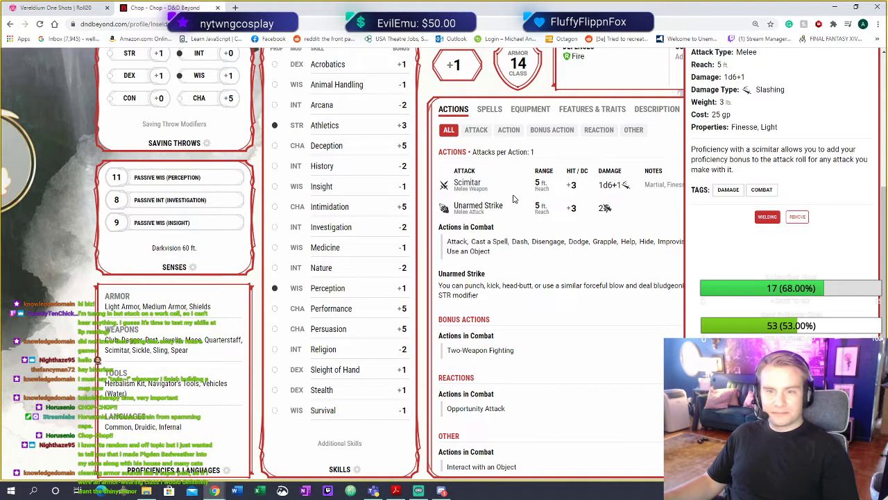
pyautogui.scroll(2, 543, 284)
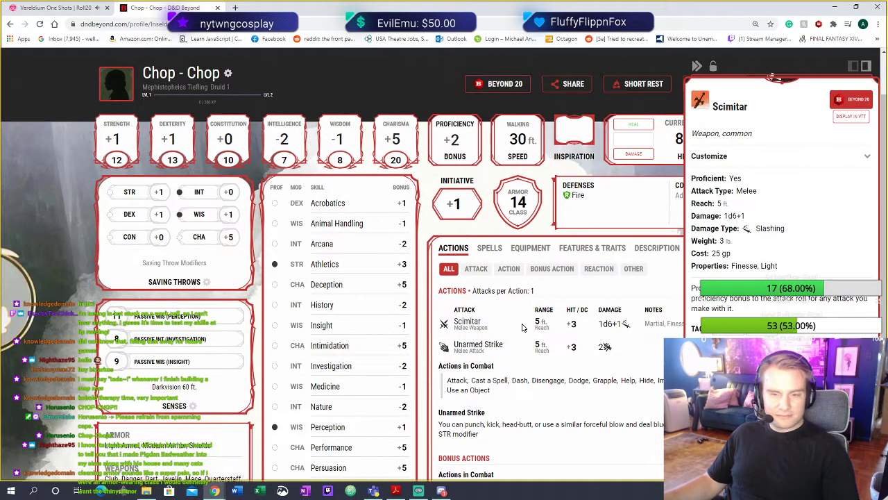
# View the details of the Unarmed Strike attack, close them and look over the remaining actions
pyautogui.scroll(-1, 523, 328)
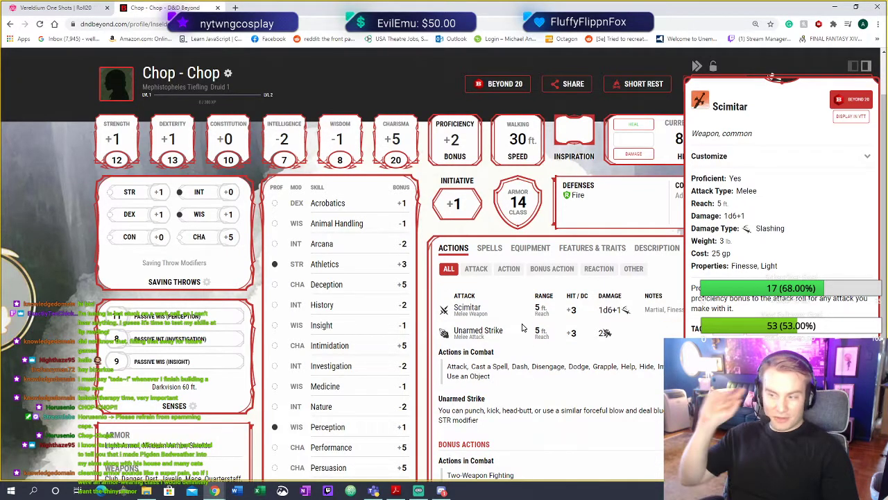
pyautogui.click(523, 327)
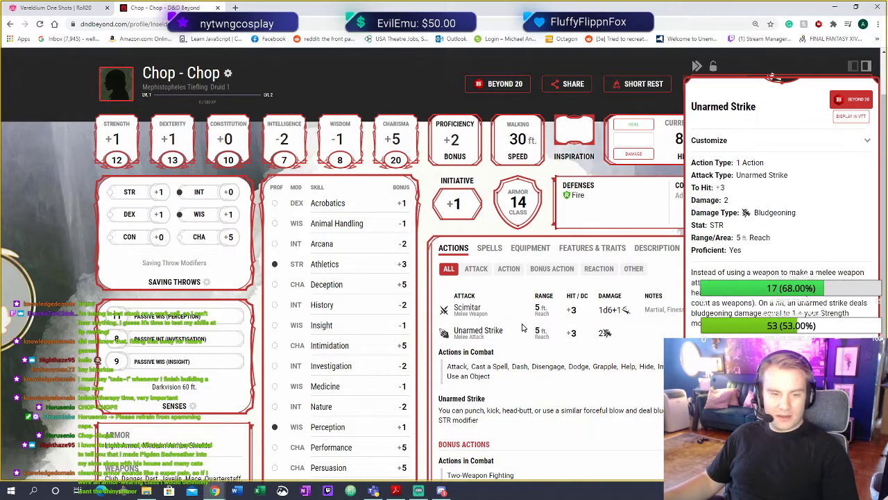
pyautogui.click(517, 298)
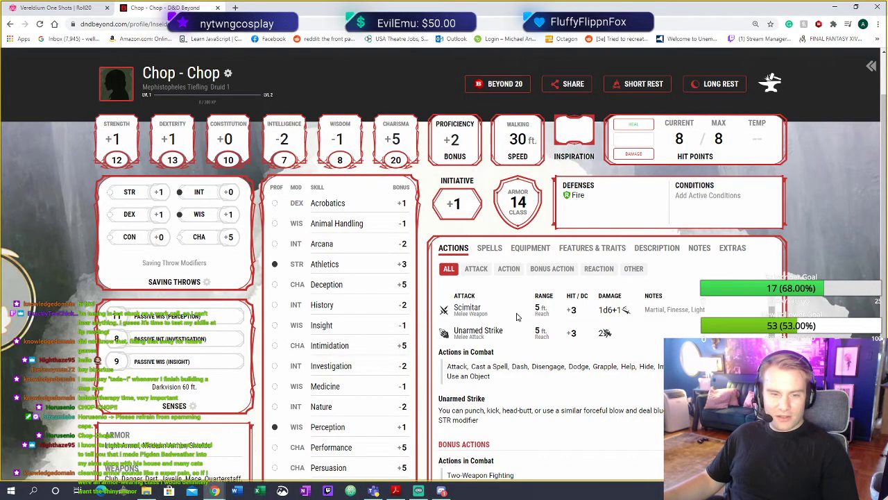
pyautogui.scroll(-1, 517, 314)
pyautogui.scroll(-1, 533, 349)
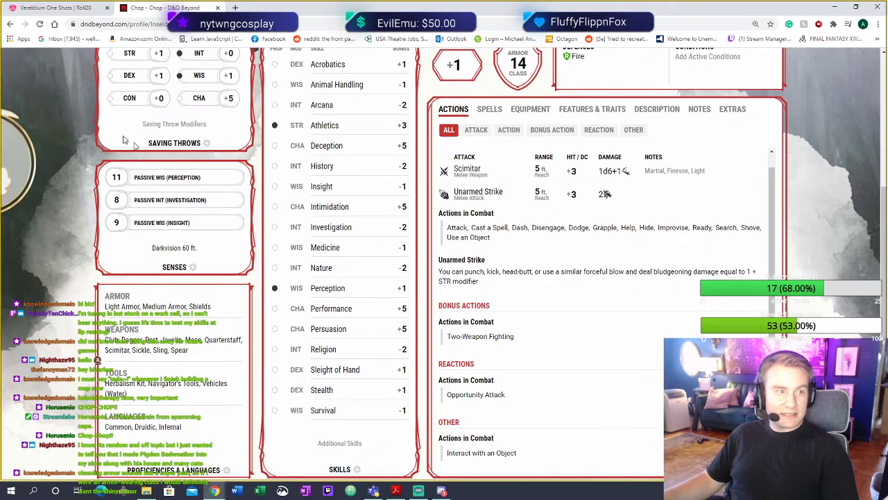
# Switch to Roll20, open the game chat and shift the browser window so the Scimitar roll can be read
pyautogui.click(61, 9)
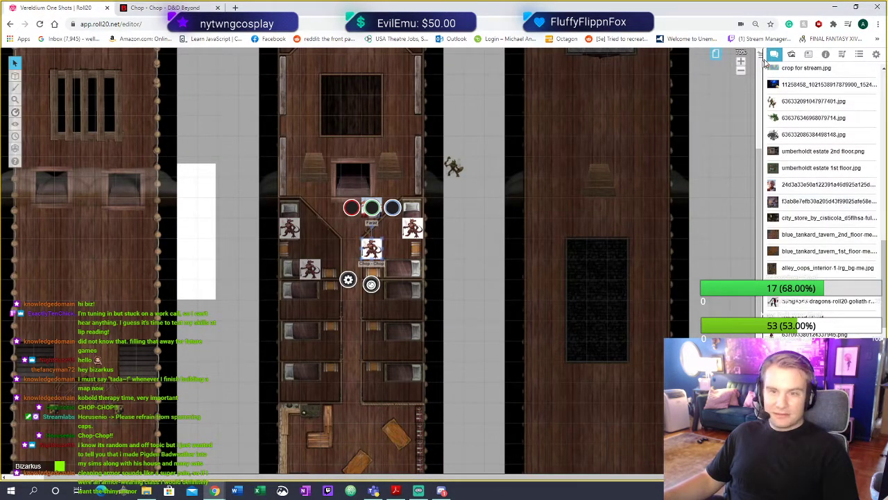
pyautogui.click(774, 55)
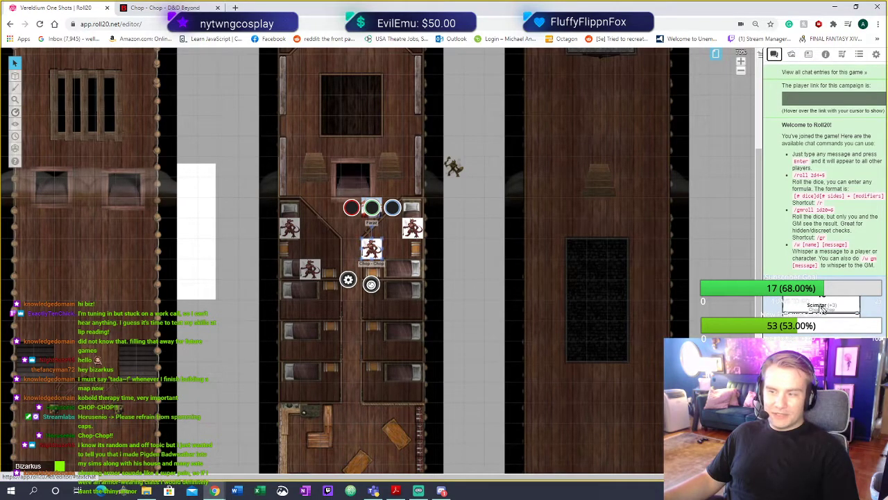
pyautogui.moveTo(770, 15); pyautogui.dragTo(458, 22)
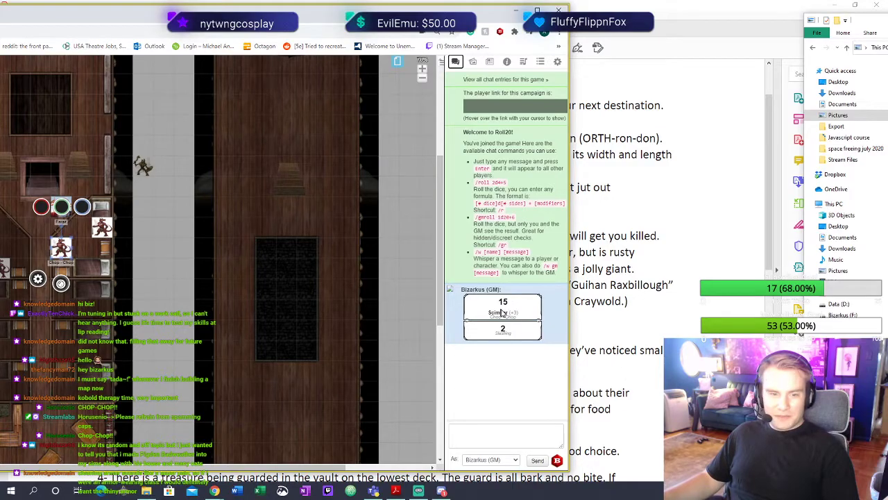
pyautogui.scroll(1, 393, 289)
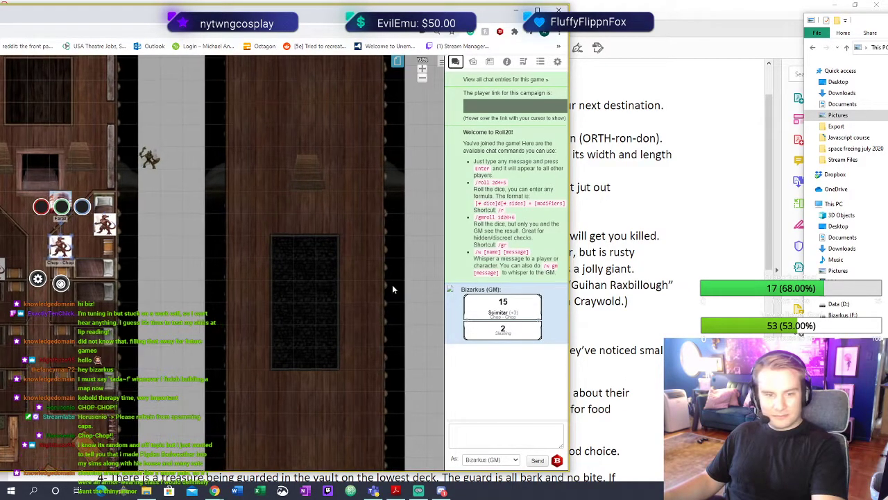
# Enlarge the Roll20 page to read the Scimitar roll and move the browser window back over the main screen
pyautogui.hotkey('ctrl', '+')
pyautogui.hotkey('ctrl', '+')
pyautogui.hotkey('ctrl', '+')
pyautogui.hotkey('ctrl', '+')
pyautogui.hotkey('ctrl', '+')
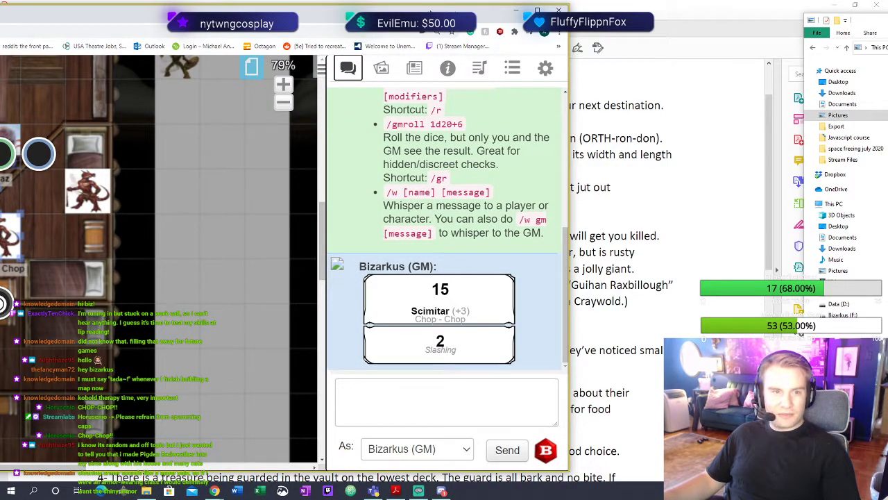
pyautogui.click(537, 11)
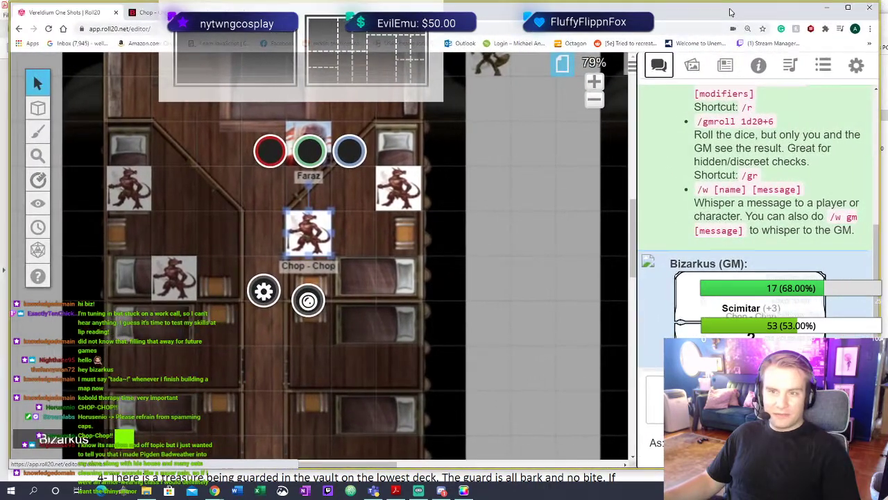
pyautogui.moveTo(730, 11); pyautogui.dragTo(740, 13)
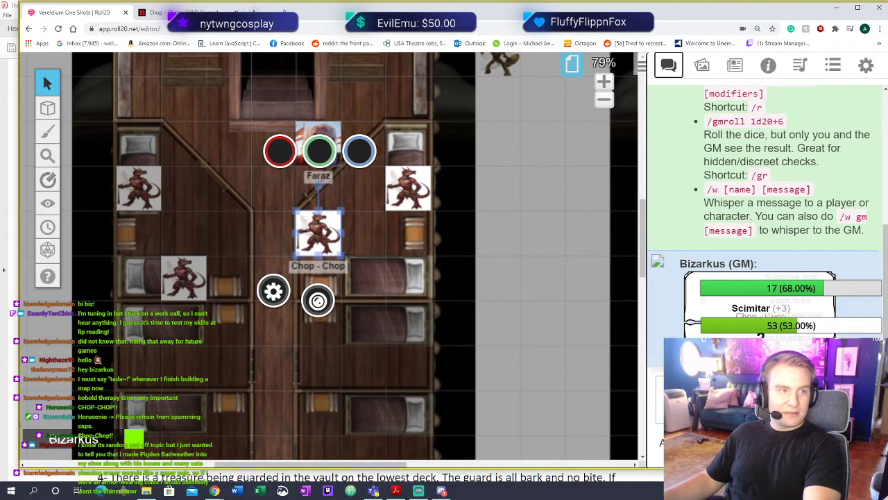
# Search the web for "beyond 20" in a new browser tab and open the extension's Chrome Web Store page
pyautogui.hotkey('alt', 'Tab')
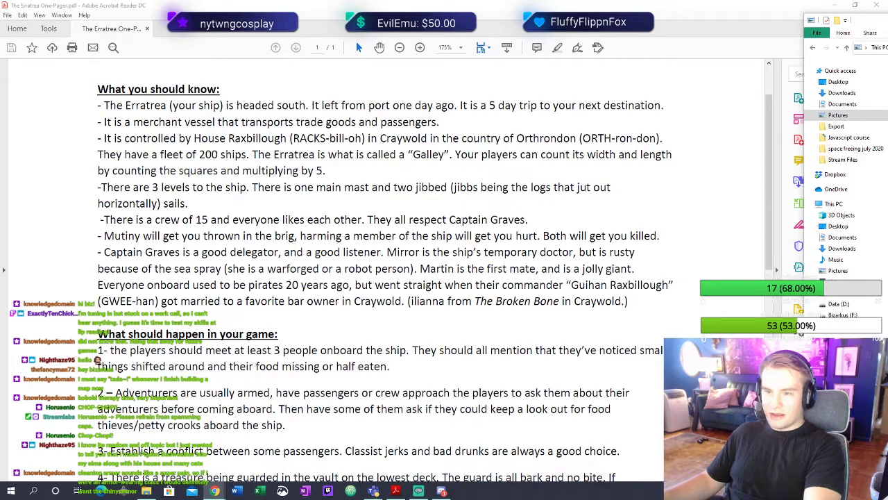
pyautogui.hotkey('alt', 'Tab')
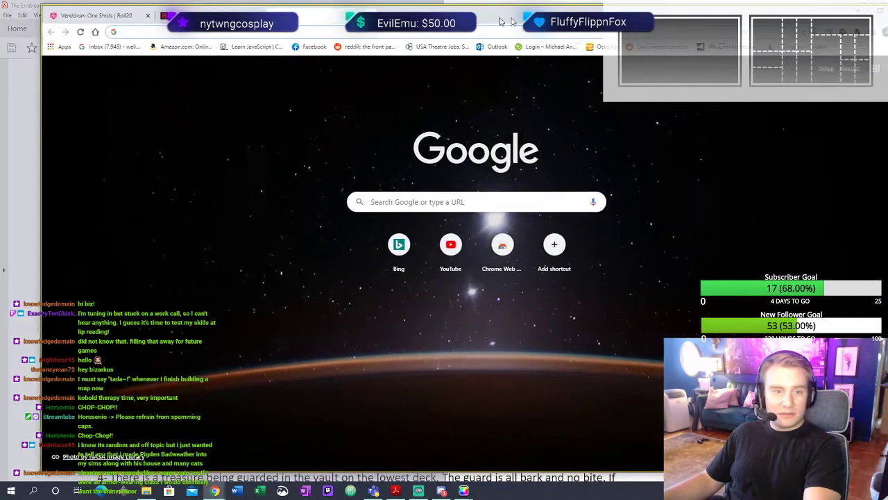
pyautogui.click(416, 204)
pyautogui.write('beyond 20')
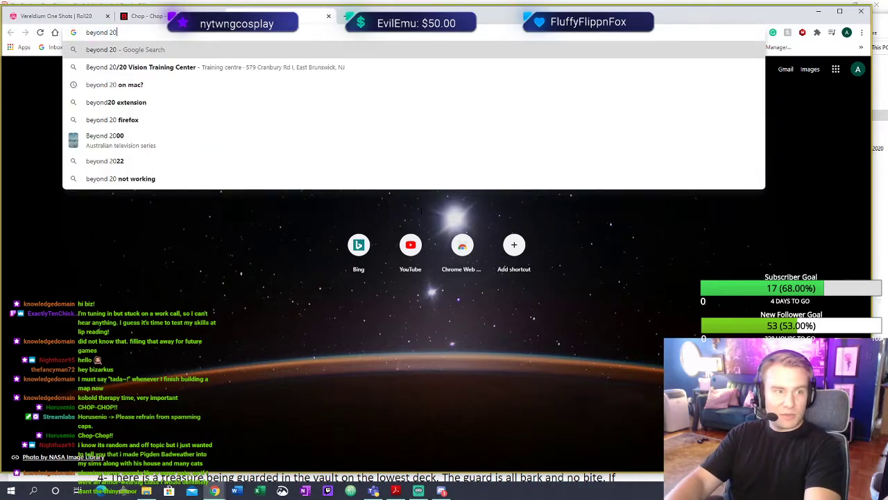
pyautogui.press('Return')
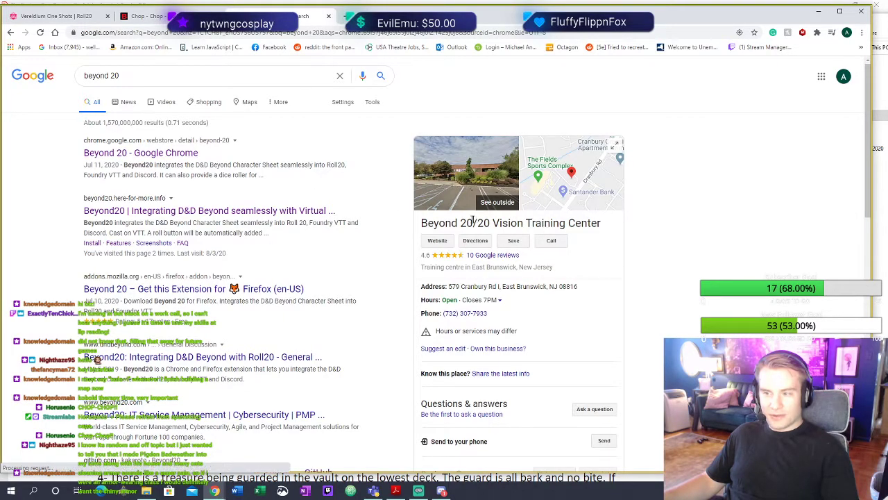
pyautogui.click(184, 154)
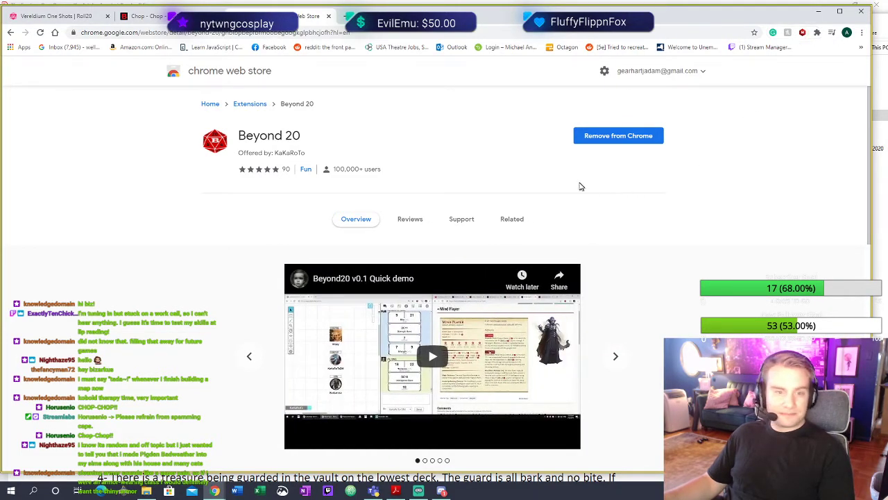
# Open the Beyond 20 extension options and set Whisper rolls to the DM to Never whisper
pyautogui.click(803, 33)
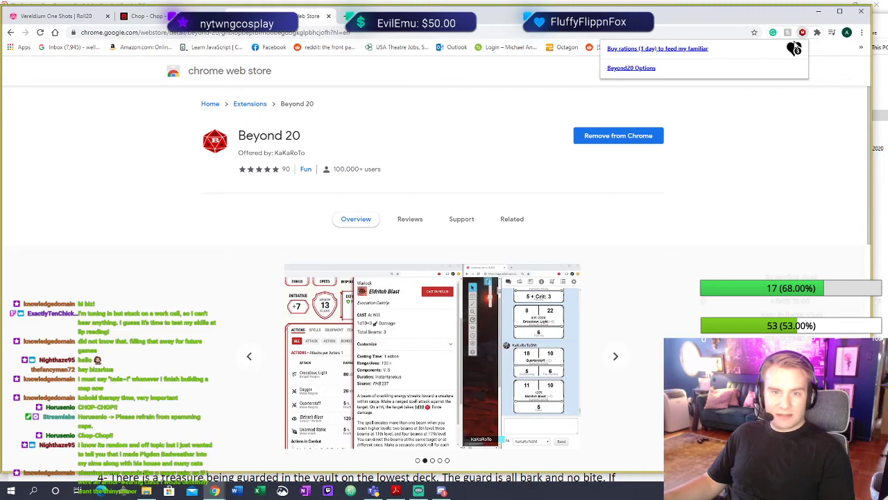
pyautogui.click(633, 69)
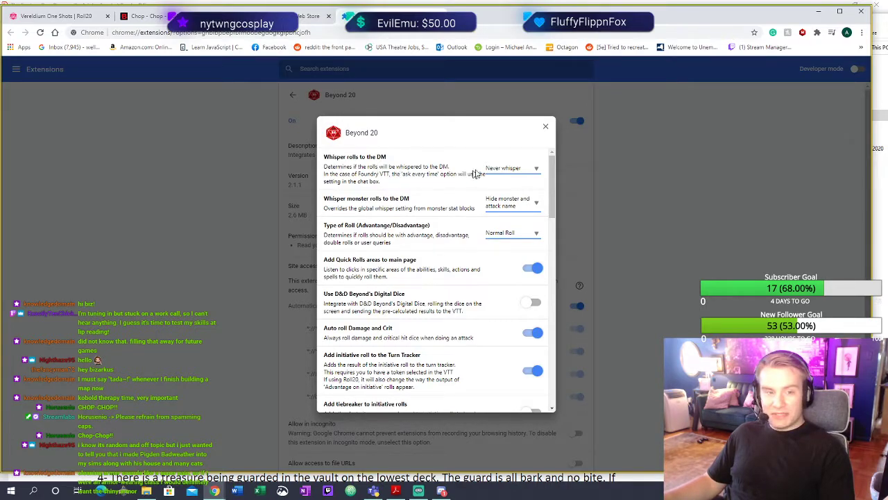
pyautogui.click(532, 170)
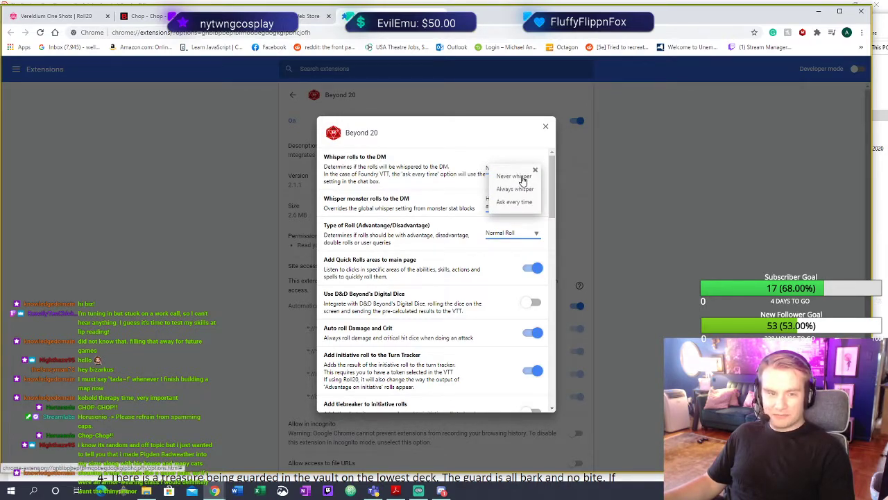
pyautogui.click(519, 176)
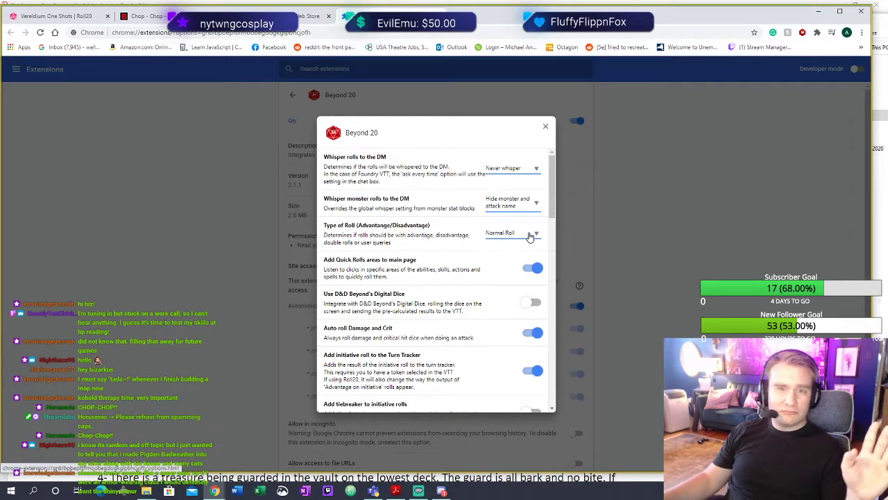
# Enable Use D&D Beyond's Digital Dice and choose Homebrew: Perfect rolls as the critical hit rule
pyautogui.scroll(-1, 469, 306)
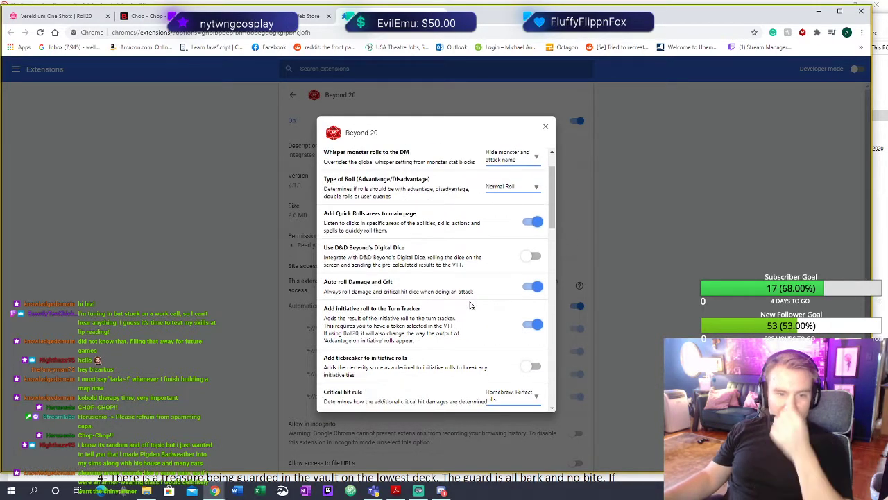
pyautogui.click(531, 259)
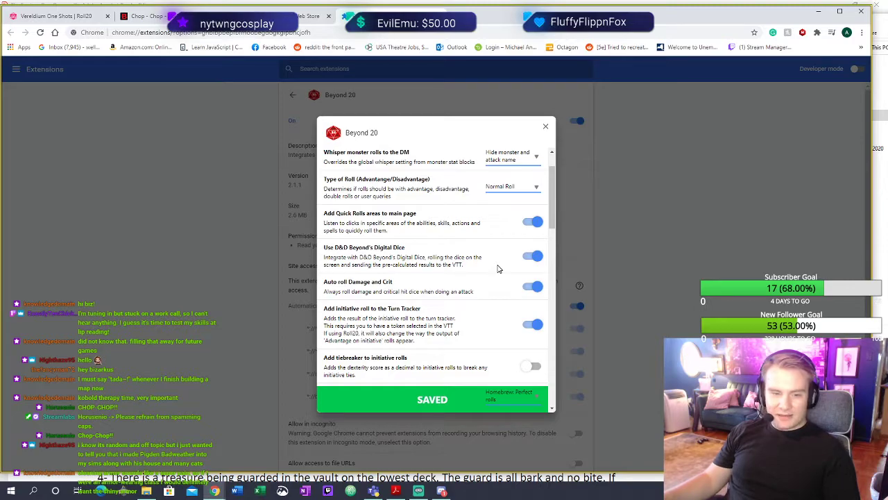
pyautogui.scroll(-3, 498, 268)
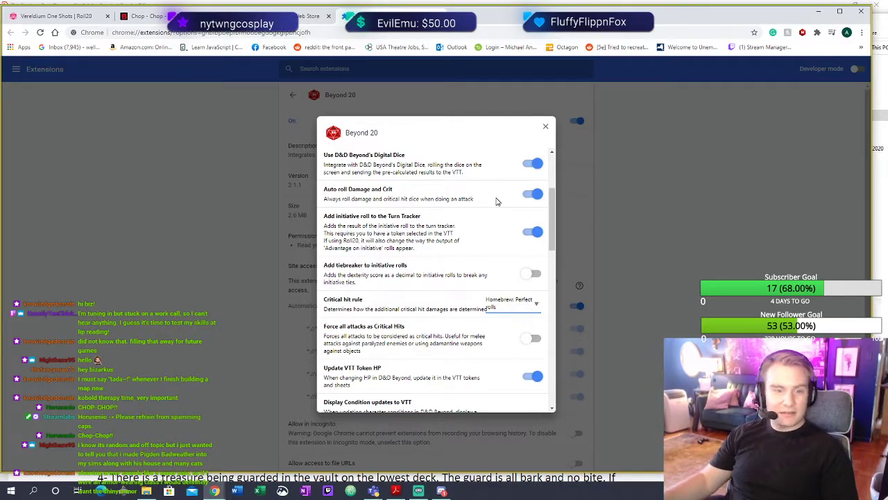
pyautogui.click(536, 309)
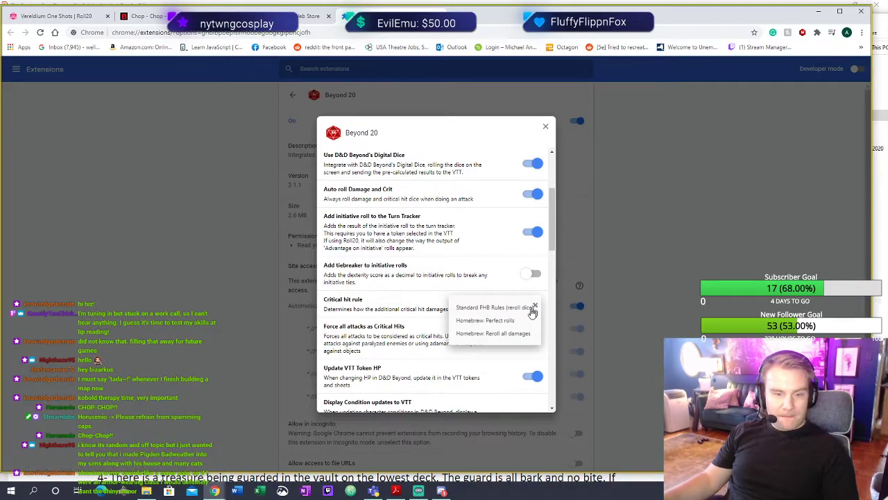
pyautogui.scroll(-2, 532, 308)
pyautogui.scroll(2, 519, 317)
pyautogui.scroll(1, 496, 317)
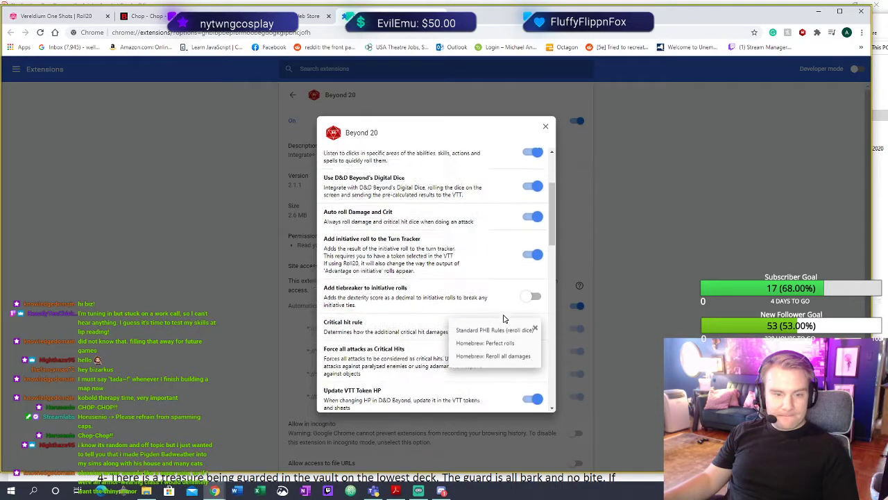
pyautogui.scroll(-1, 505, 292)
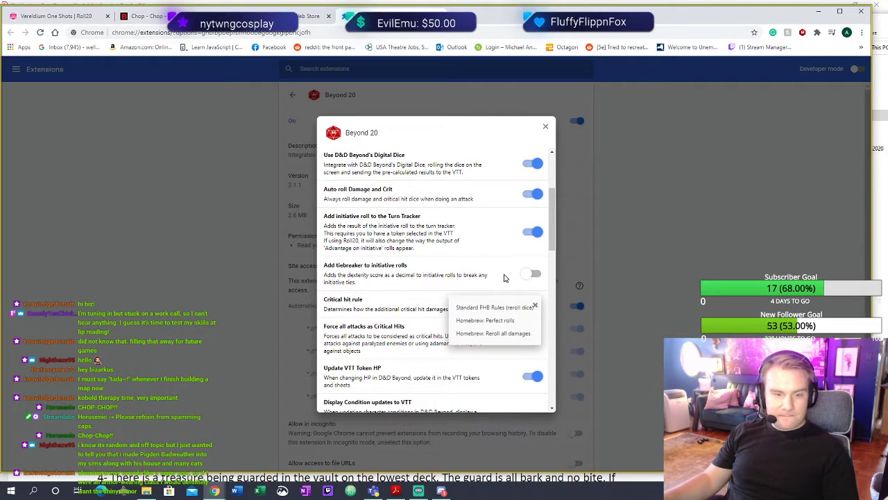
pyautogui.click(507, 320)
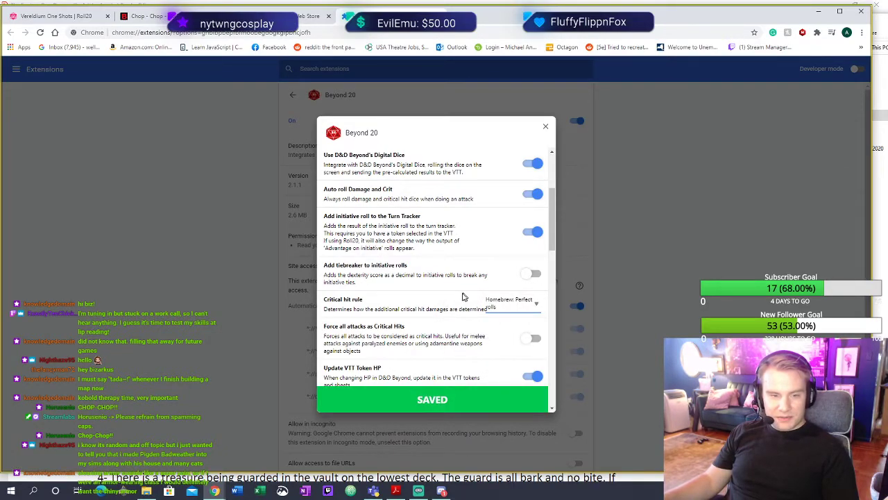
# Review the forced critical hits, token HP, condition update and Roll20 character sheet options, enlarging the page for legibility
pyautogui.scroll(-1, 467, 286)
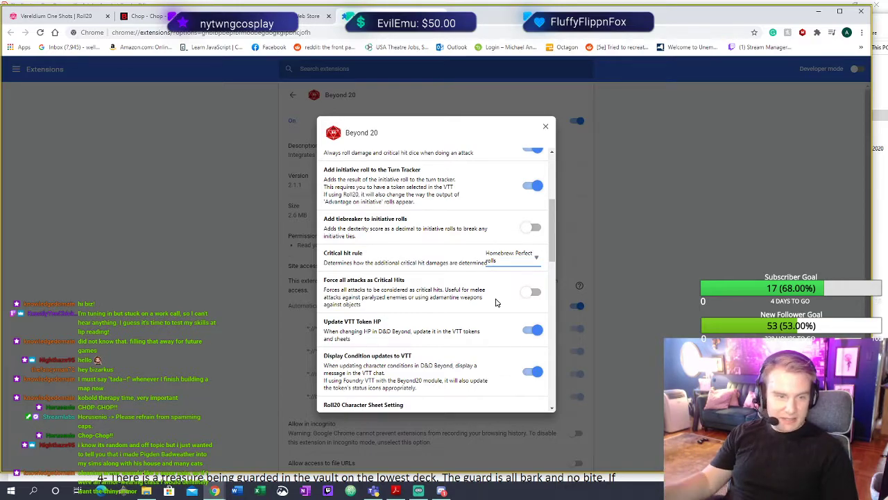
pyautogui.scroll(-1, 495, 302)
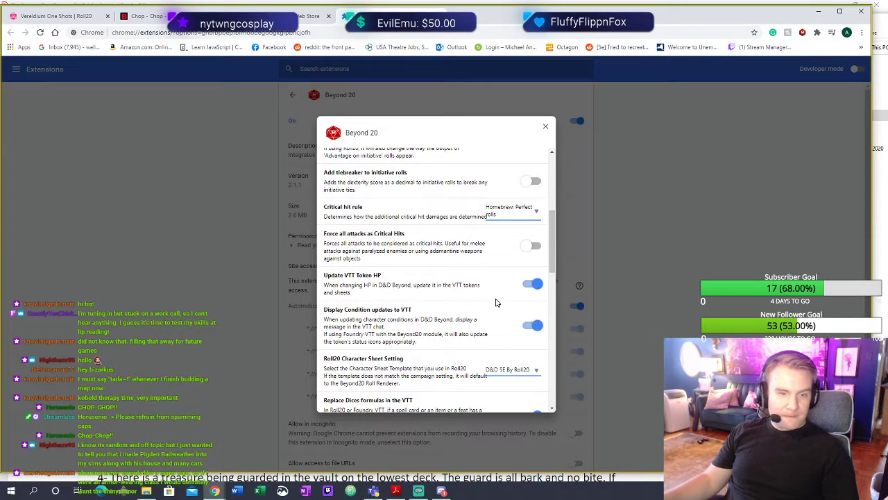
pyautogui.scroll(-1, 495, 276)
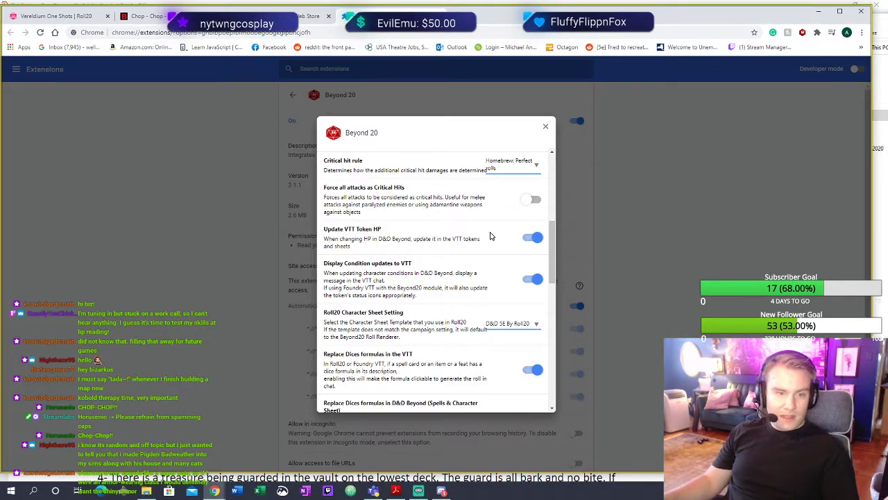
pyautogui.scroll(-1, 490, 236)
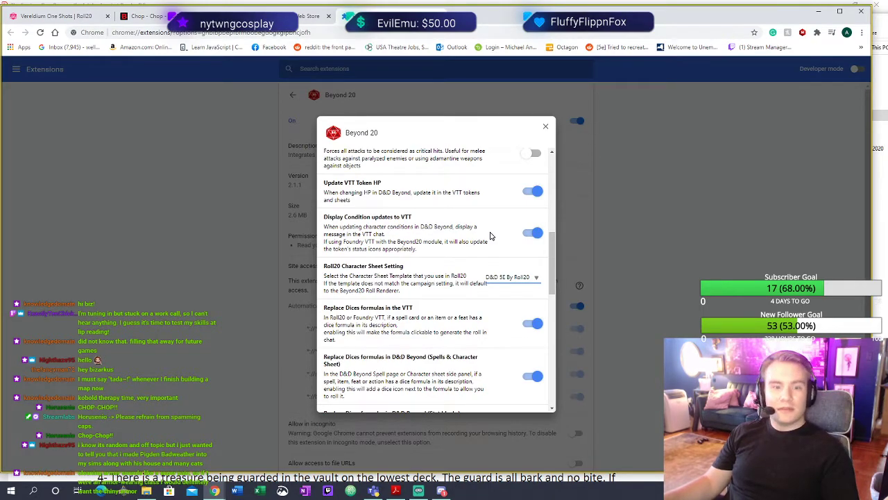
pyautogui.scroll(-1, 490, 236)
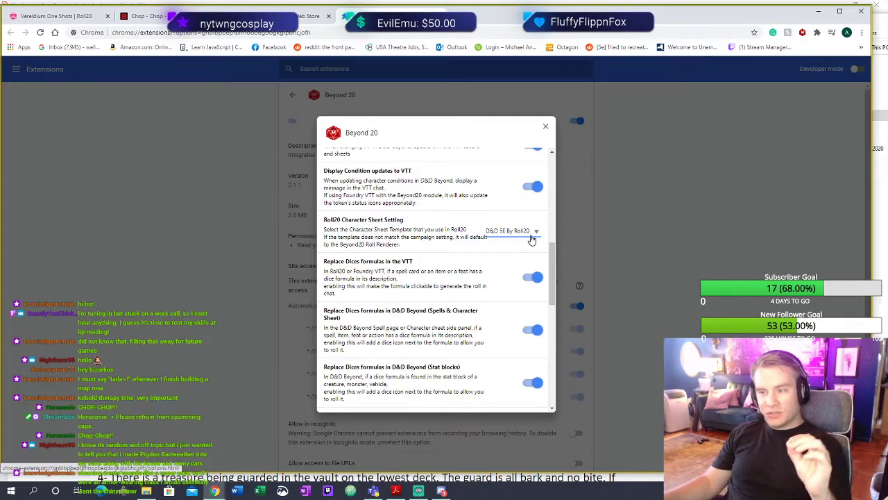
pyautogui.hotkey('ctrl', '+')
pyautogui.hotkey('ctrl', '+')
pyautogui.hotkey('ctrl', '+')
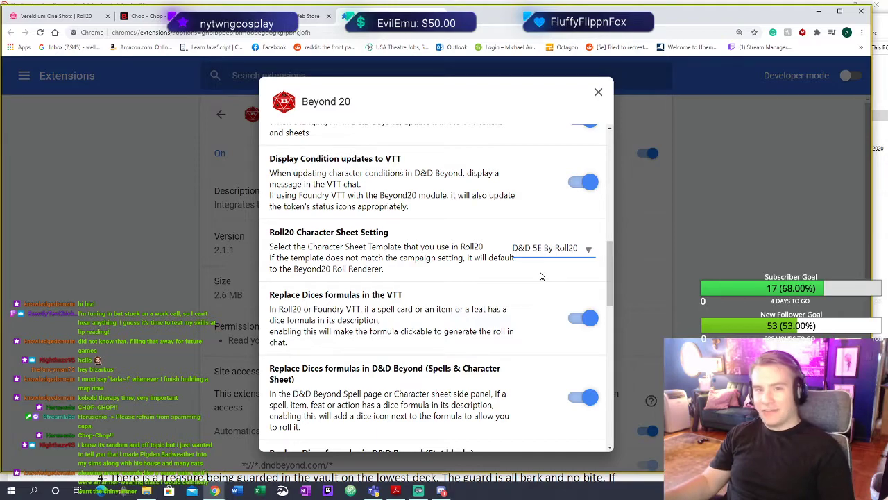
# Look over the remaining Beyond 20 options, from dice formulas, stat blocks and spell components to Discord integration and combat tracker synchronization
pyautogui.scroll(-1, 542, 276)
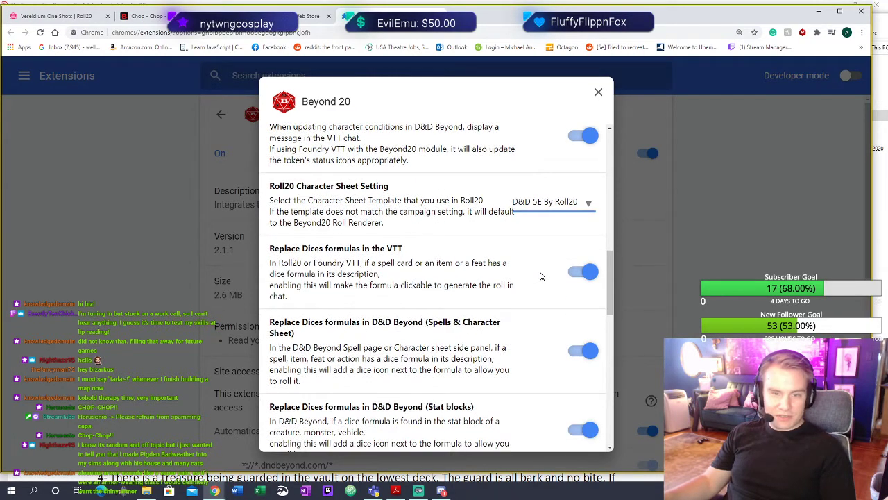
pyautogui.scroll(-2, 541, 276)
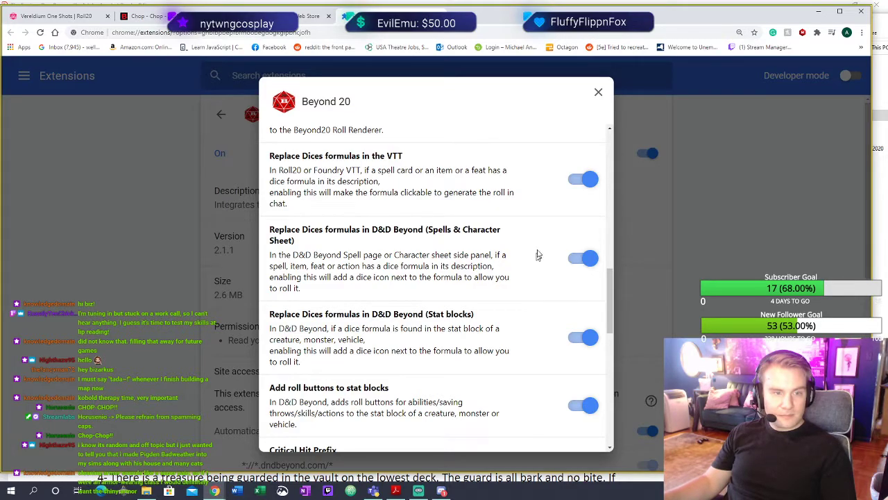
pyautogui.scroll(-3, 535, 260)
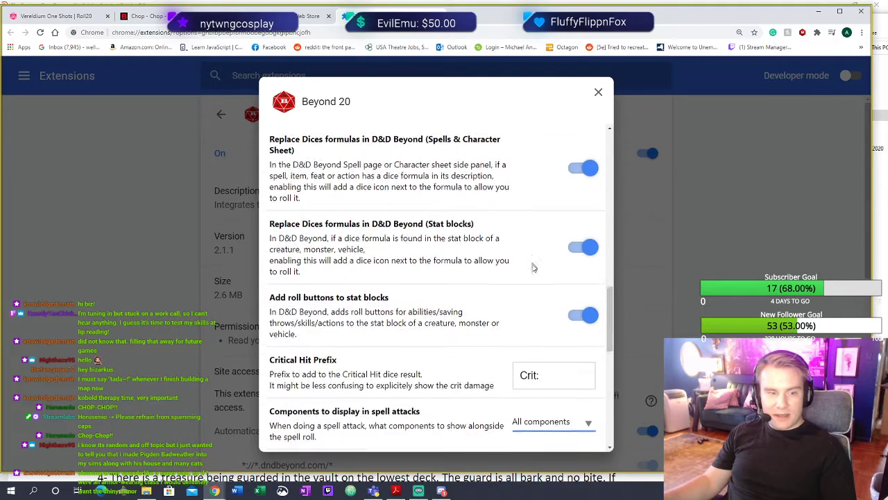
pyautogui.scroll(-1, 497, 278)
pyautogui.scroll(-1, 499, 280)
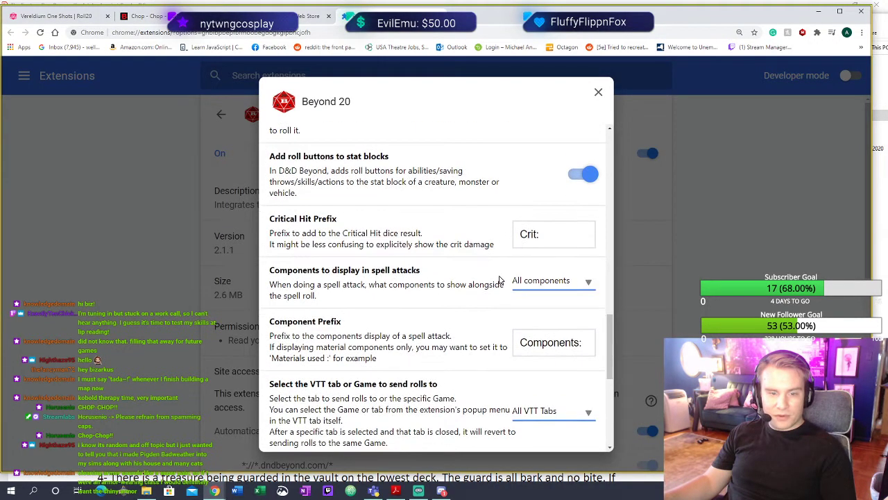
pyautogui.scroll(-1, 499, 280)
pyautogui.scroll(3, 499, 280)
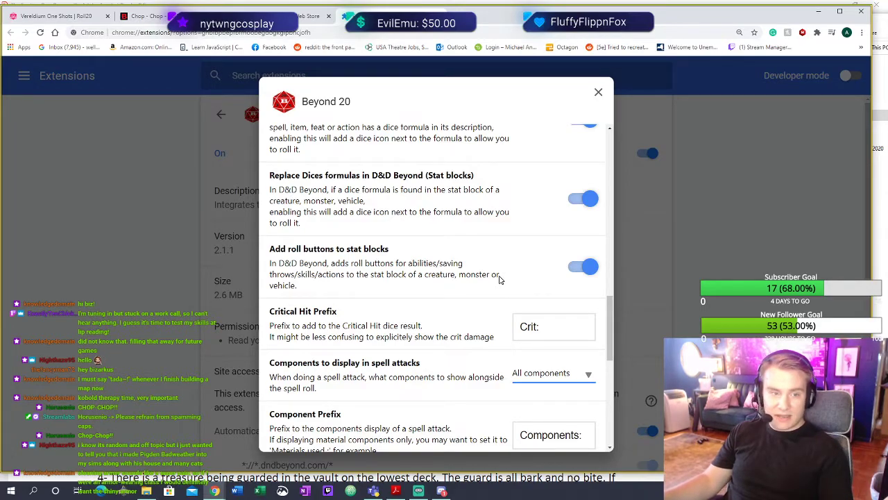
pyautogui.scroll(-2, 499, 278)
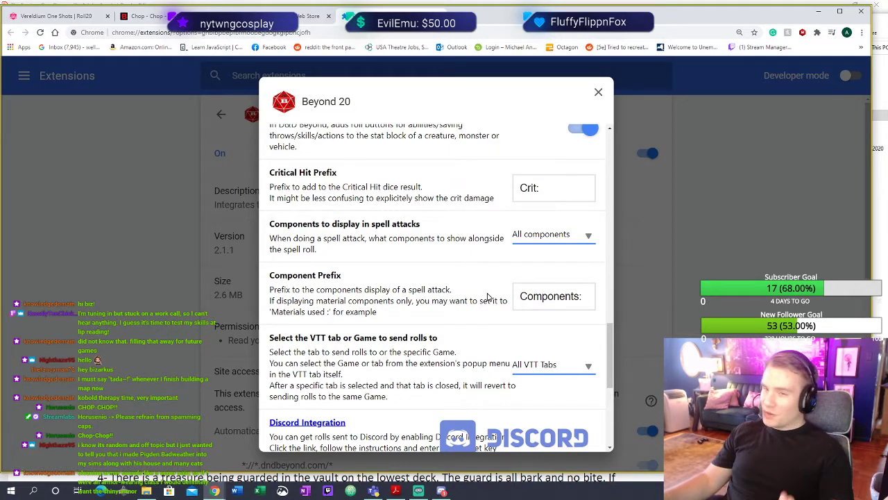
pyautogui.scroll(-2, 467, 319)
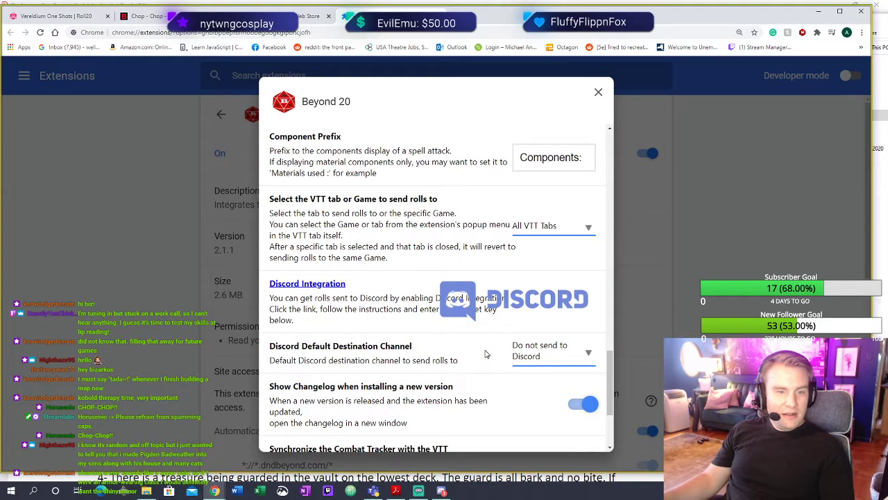
pyautogui.scroll(-2, 486, 354)
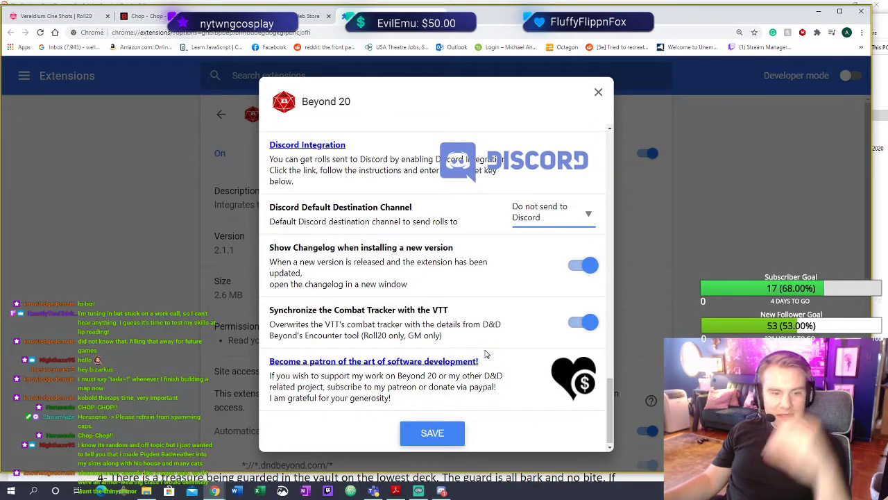
pyautogui.scroll(-1, 486, 354)
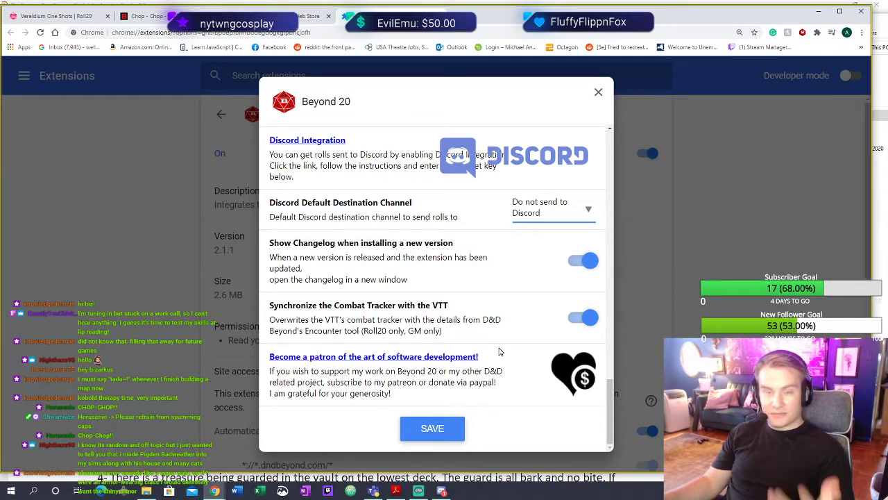
# Save the Beyond 20 options, close their dialog and return the extension page to its normal size
pyautogui.click(450, 428)
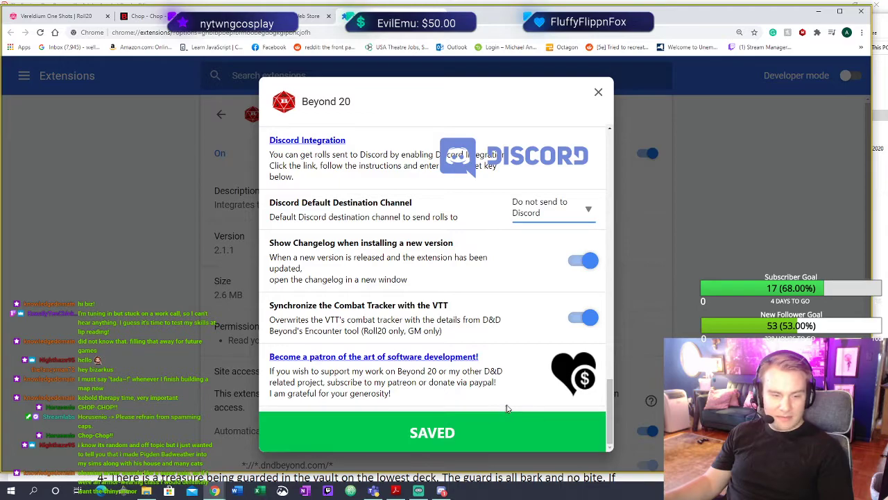
pyautogui.click(598, 92)
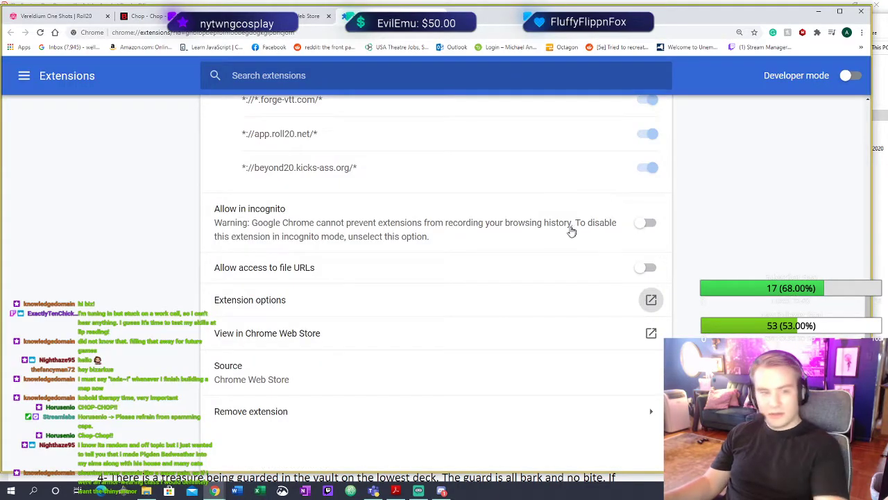
pyautogui.hotkey('ctrl', '-')
pyautogui.hotkey('ctrl', '-')
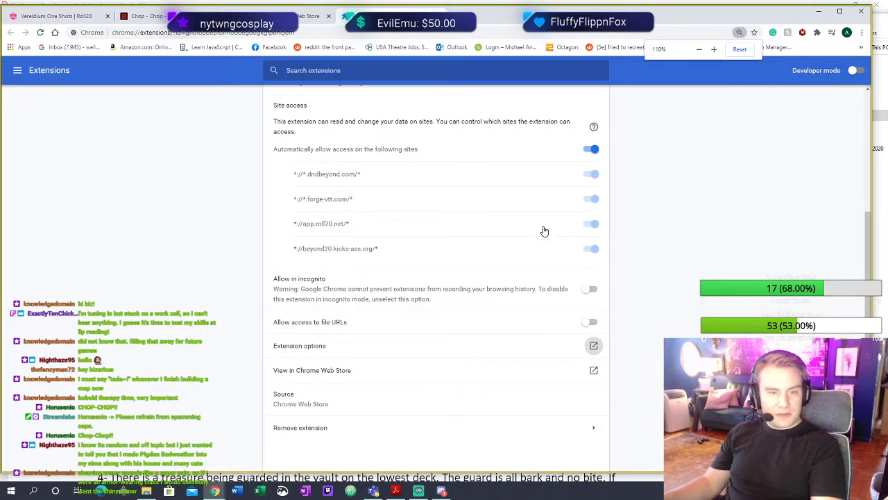
pyautogui.hotkey('ctrl', '-')
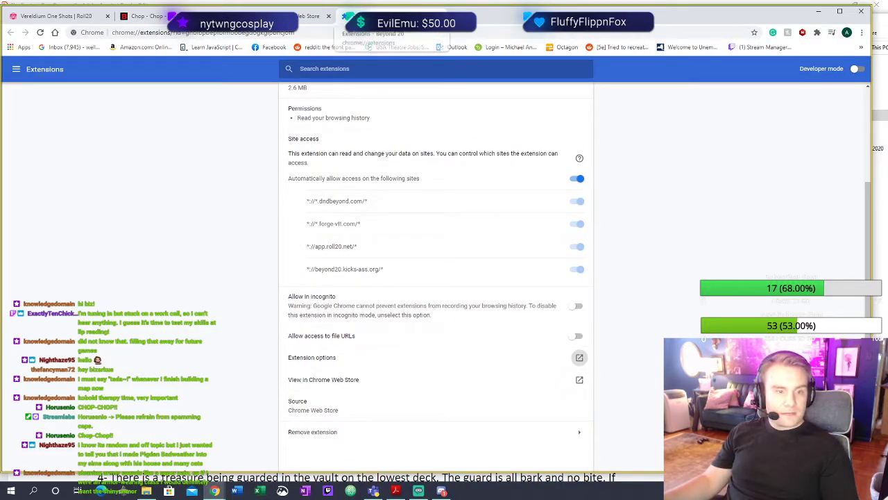
# Close the extension details page, return to the Roll20 game and look over the ship map with all three decks in view
pyautogui.click(440, 15)
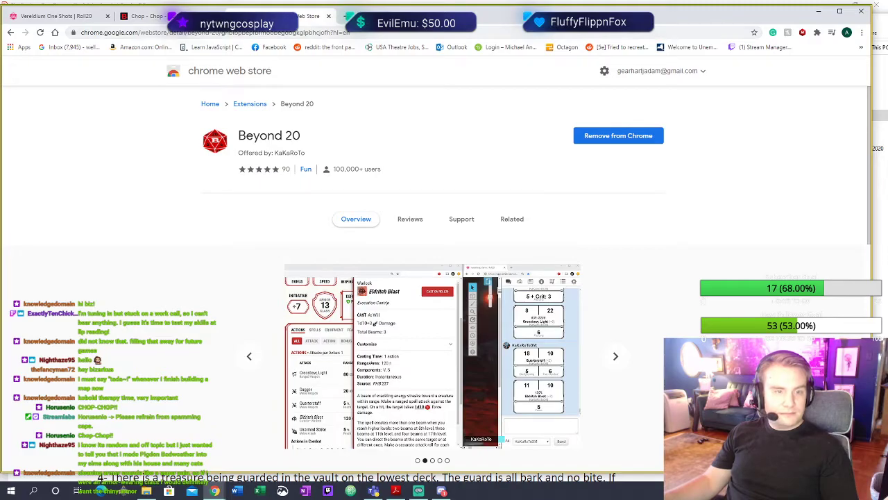
pyautogui.click(143, 16)
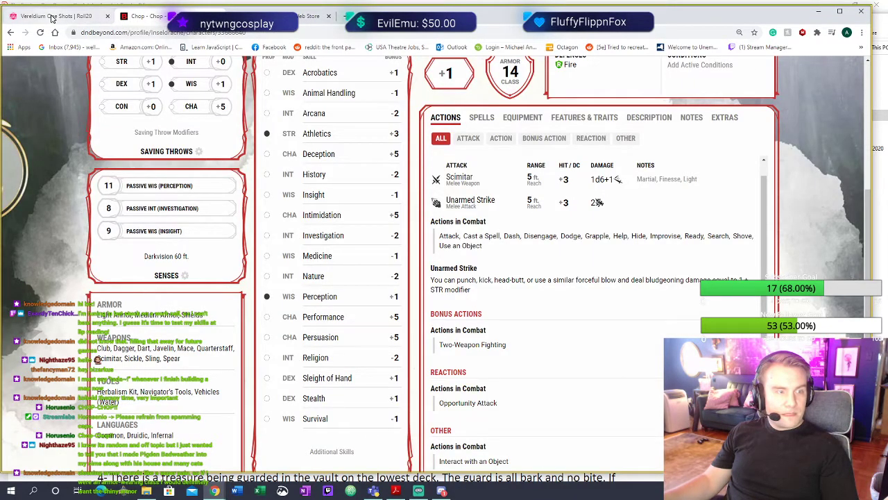
pyautogui.click(52, 17)
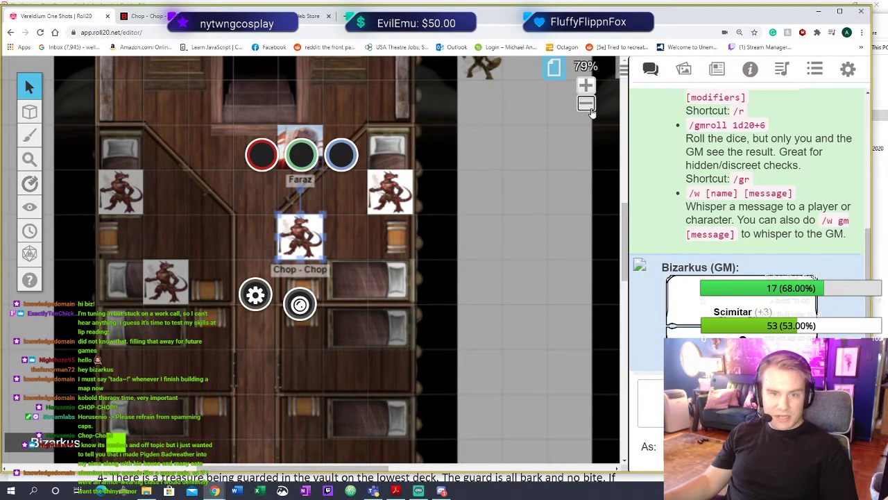
pyautogui.scroll(-6, 387, 265)
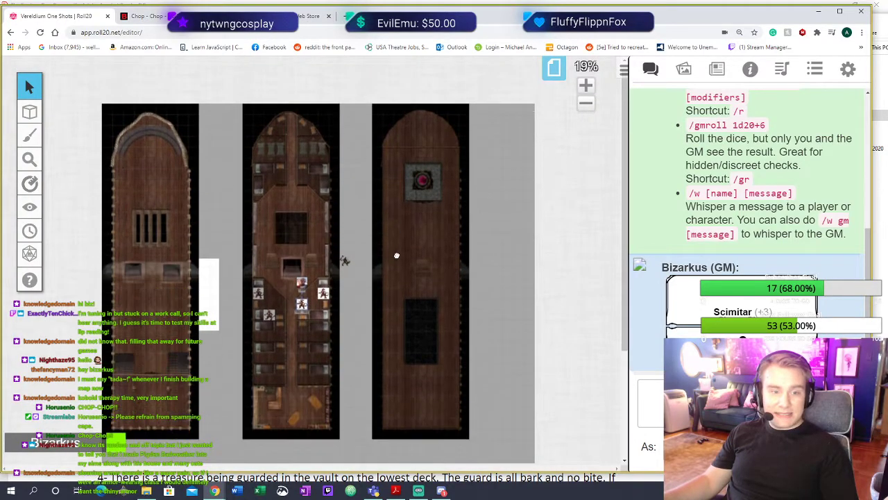
pyautogui.scroll(-2, 392, 259)
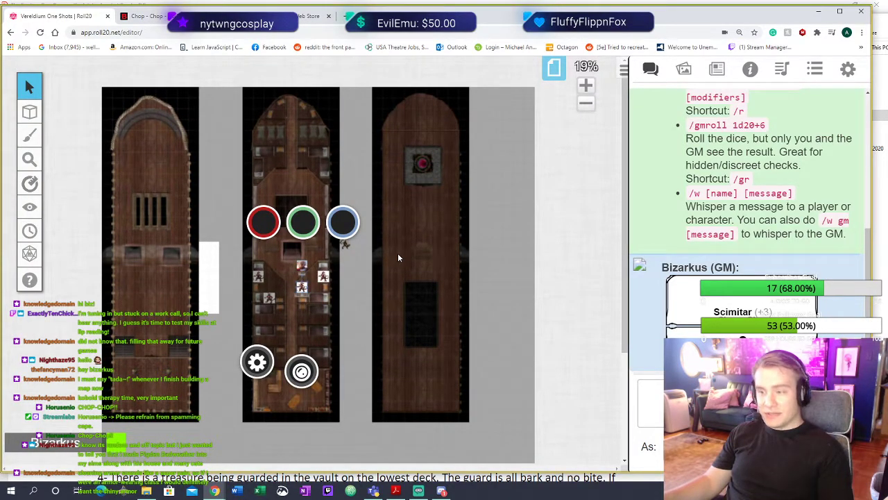
# Switch to D&D Beyond, open the My Encounters collection and create a new encounter
pyautogui.hotkey('ctrl', 'Tab')
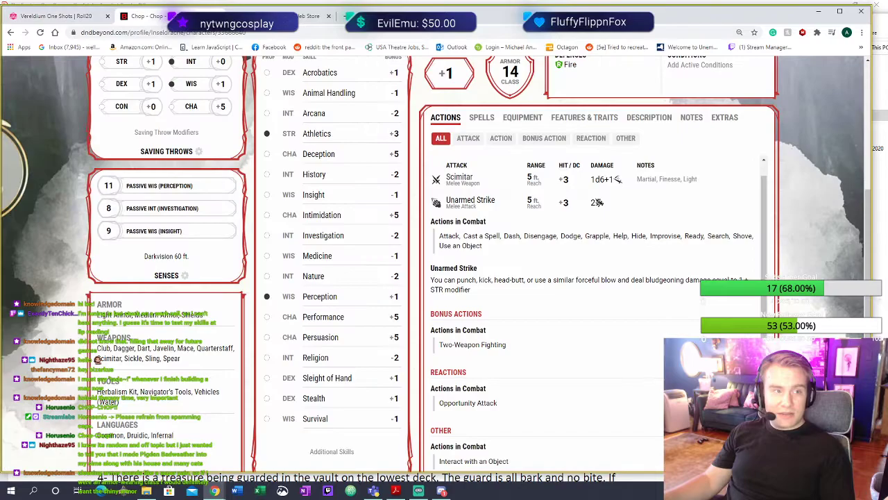
pyautogui.scroll(1, 441, 267)
pyautogui.scroll(3, 166, 302)
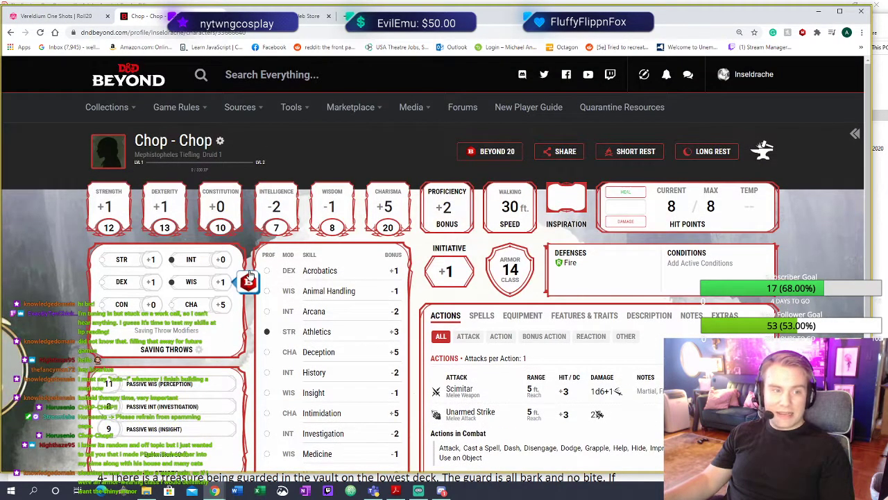
pyautogui.moveTo(104, 108)
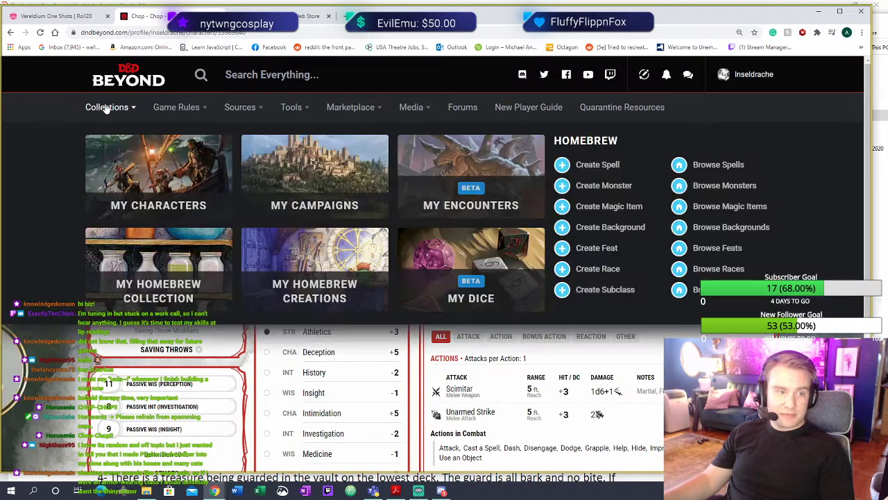
pyautogui.click(522, 177)
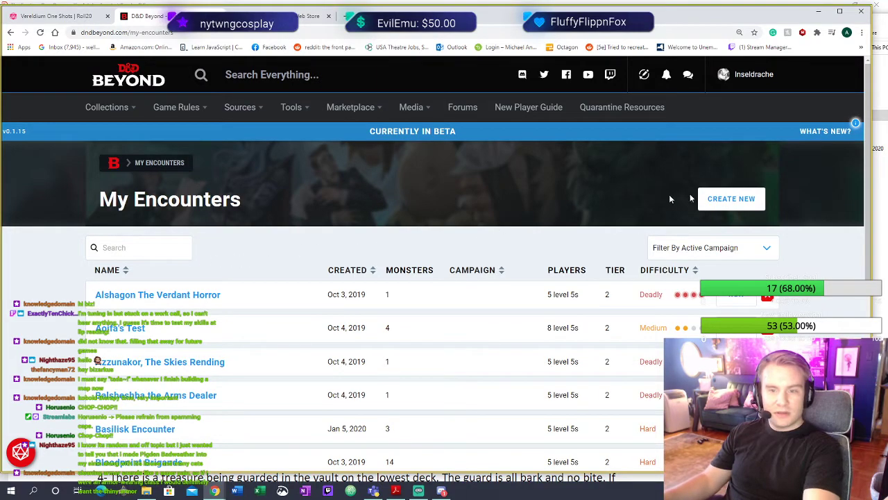
pyautogui.click(728, 199)
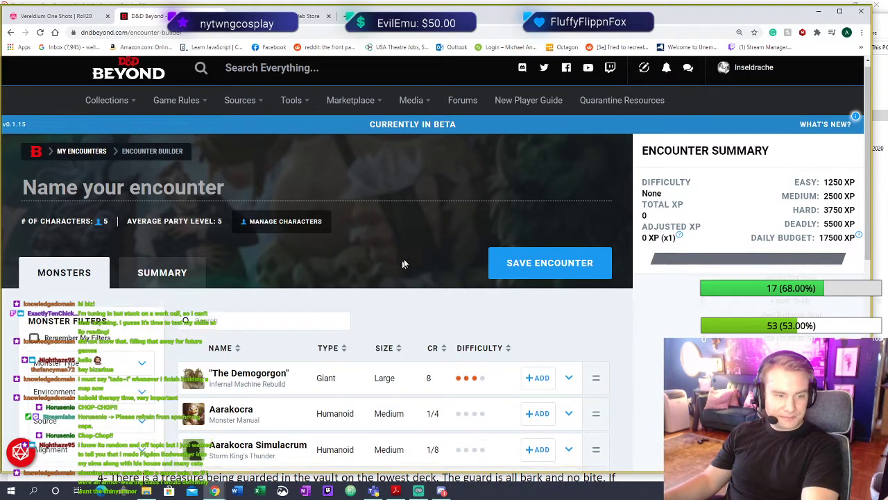
# Search the monster list for Goblins and add the Basic Rules Goblin to the encounter with a quantity of 8
pyautogui.scroll(-2, 347, 264)
pyautogui.click(306, 235)
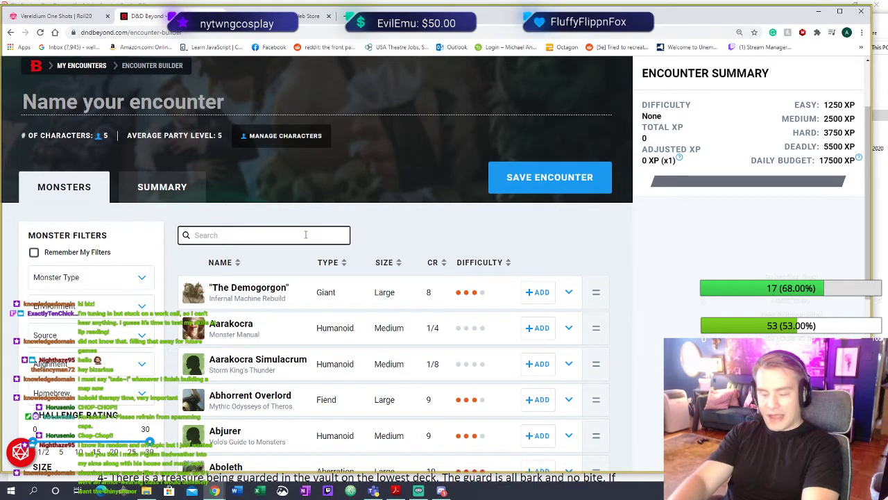
pyautogui.write('Goblins')
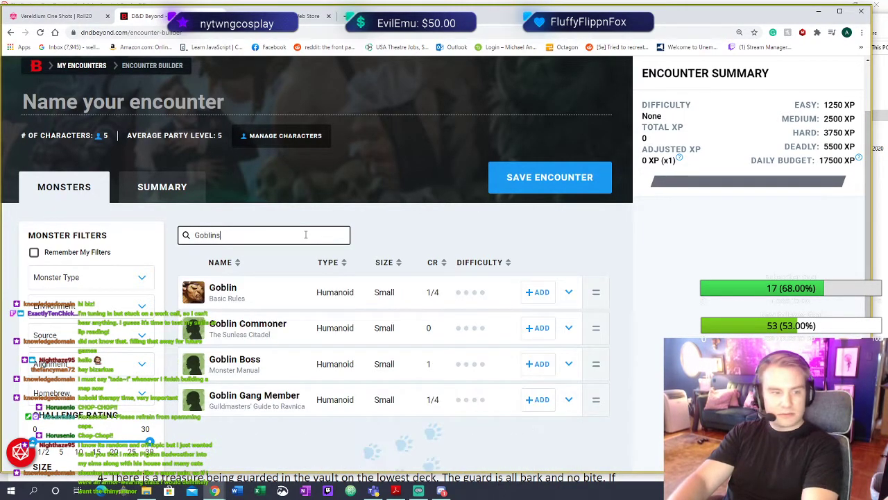
pyautogui.click(538, 292)
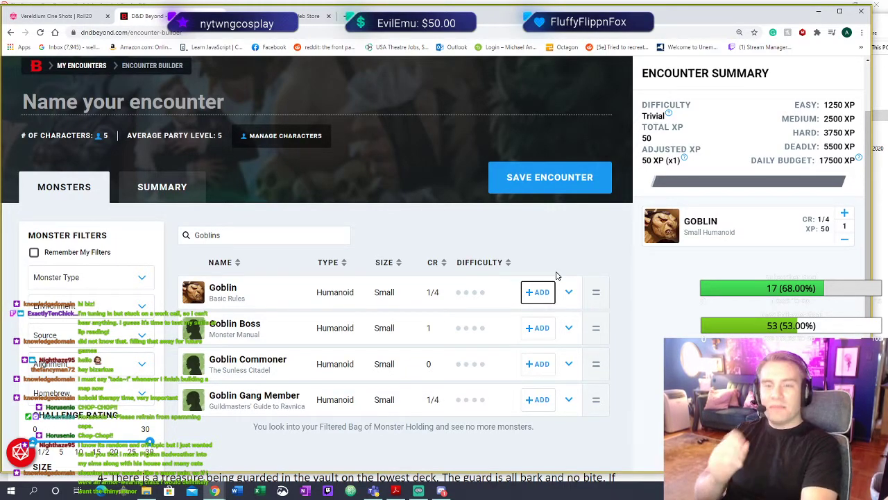
pyautogui.click(845, 215)
pyautogui.click(845, 214)
pyautogui.click(845, 214)
pyautogui.click(845, 215)
pyautogui.click(845, 214)
pyautogui.click(845, 214)
pyautogui.click(845, 215)
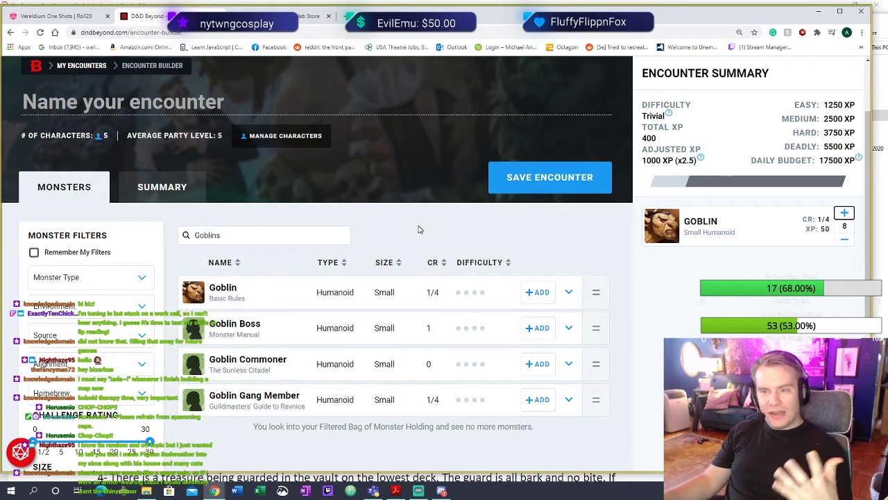
# Set the level of the encounter's five characters to 1 in the character management dialog and close it
pyautogui.click(281, 137)
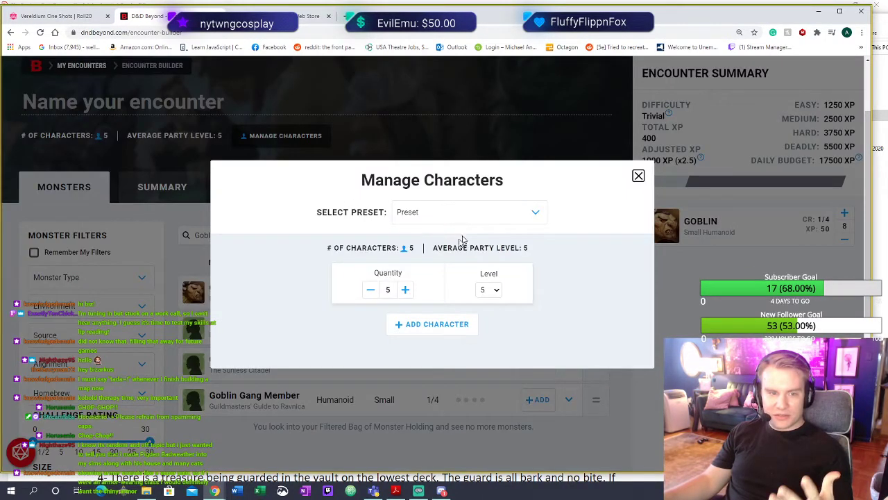
pyautogui.click(494, 289)
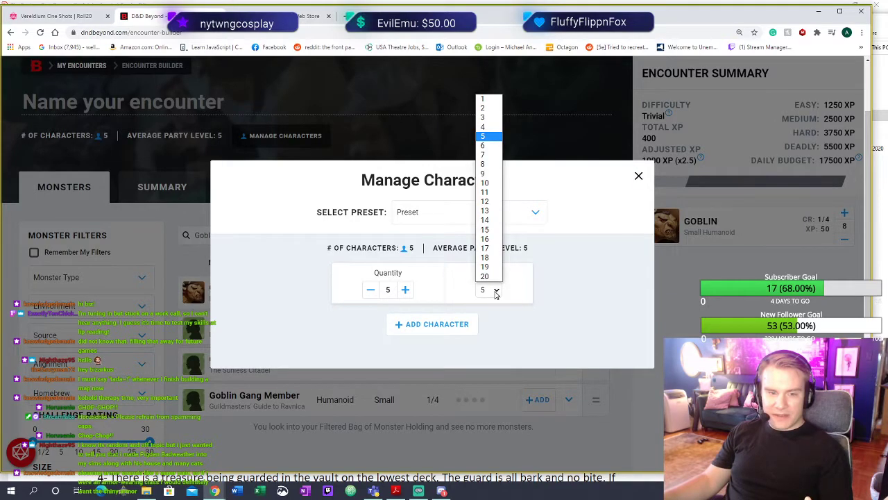
pyautogui.click(497, 99)
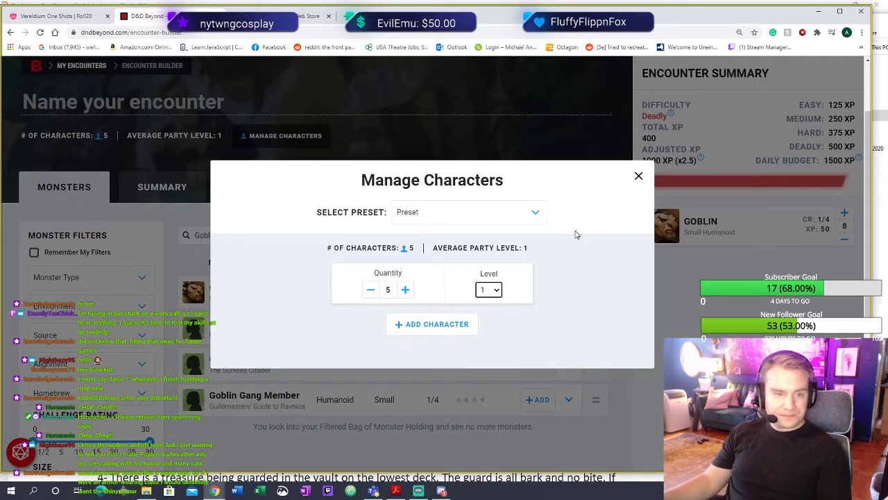
pyautogui.click(639, 176)
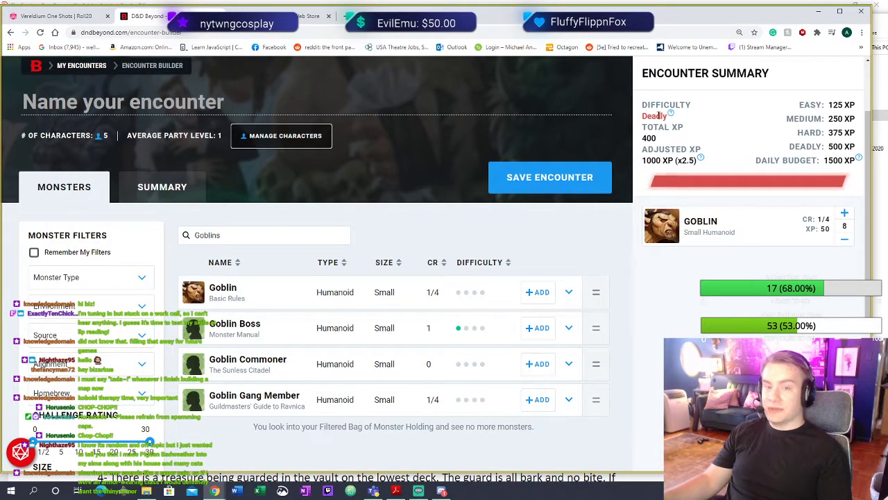
# Reduce the number of Goblins in the encounter to 4
pyautogui.click(846, 240)
pyautogui.click(848, 240)
pyautogui.click(848, 240)
pyautogui.click(848, 241)
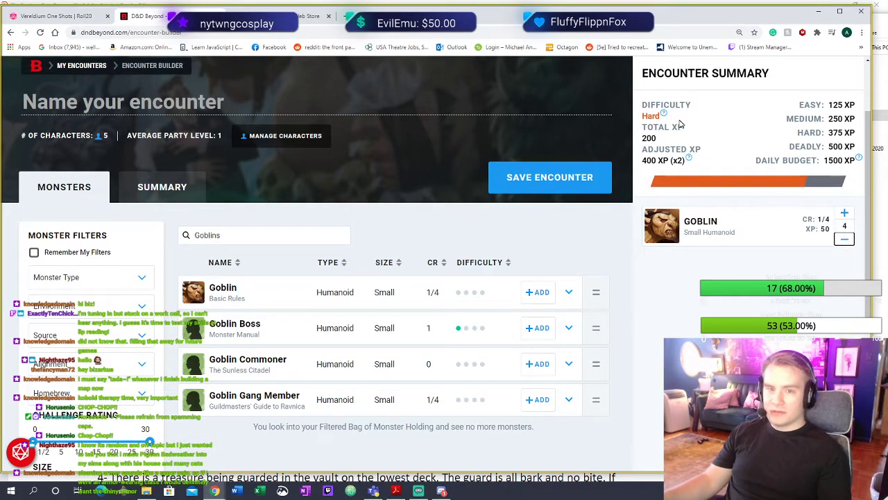
# Check the encounter's difficulty rating, then raise the number of Goblins to 6
pyautogui.moveTo(663, 116)
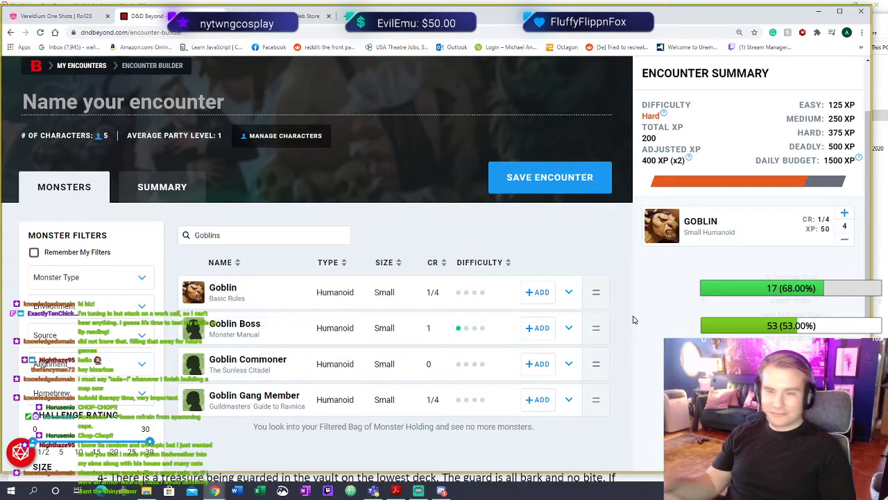
pyautogui.click(845, 215)
pyautogui.click(845, 214)
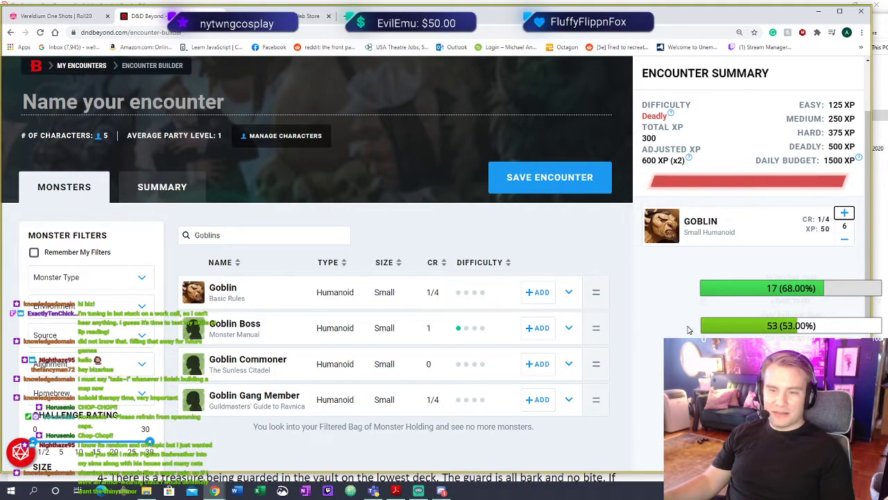